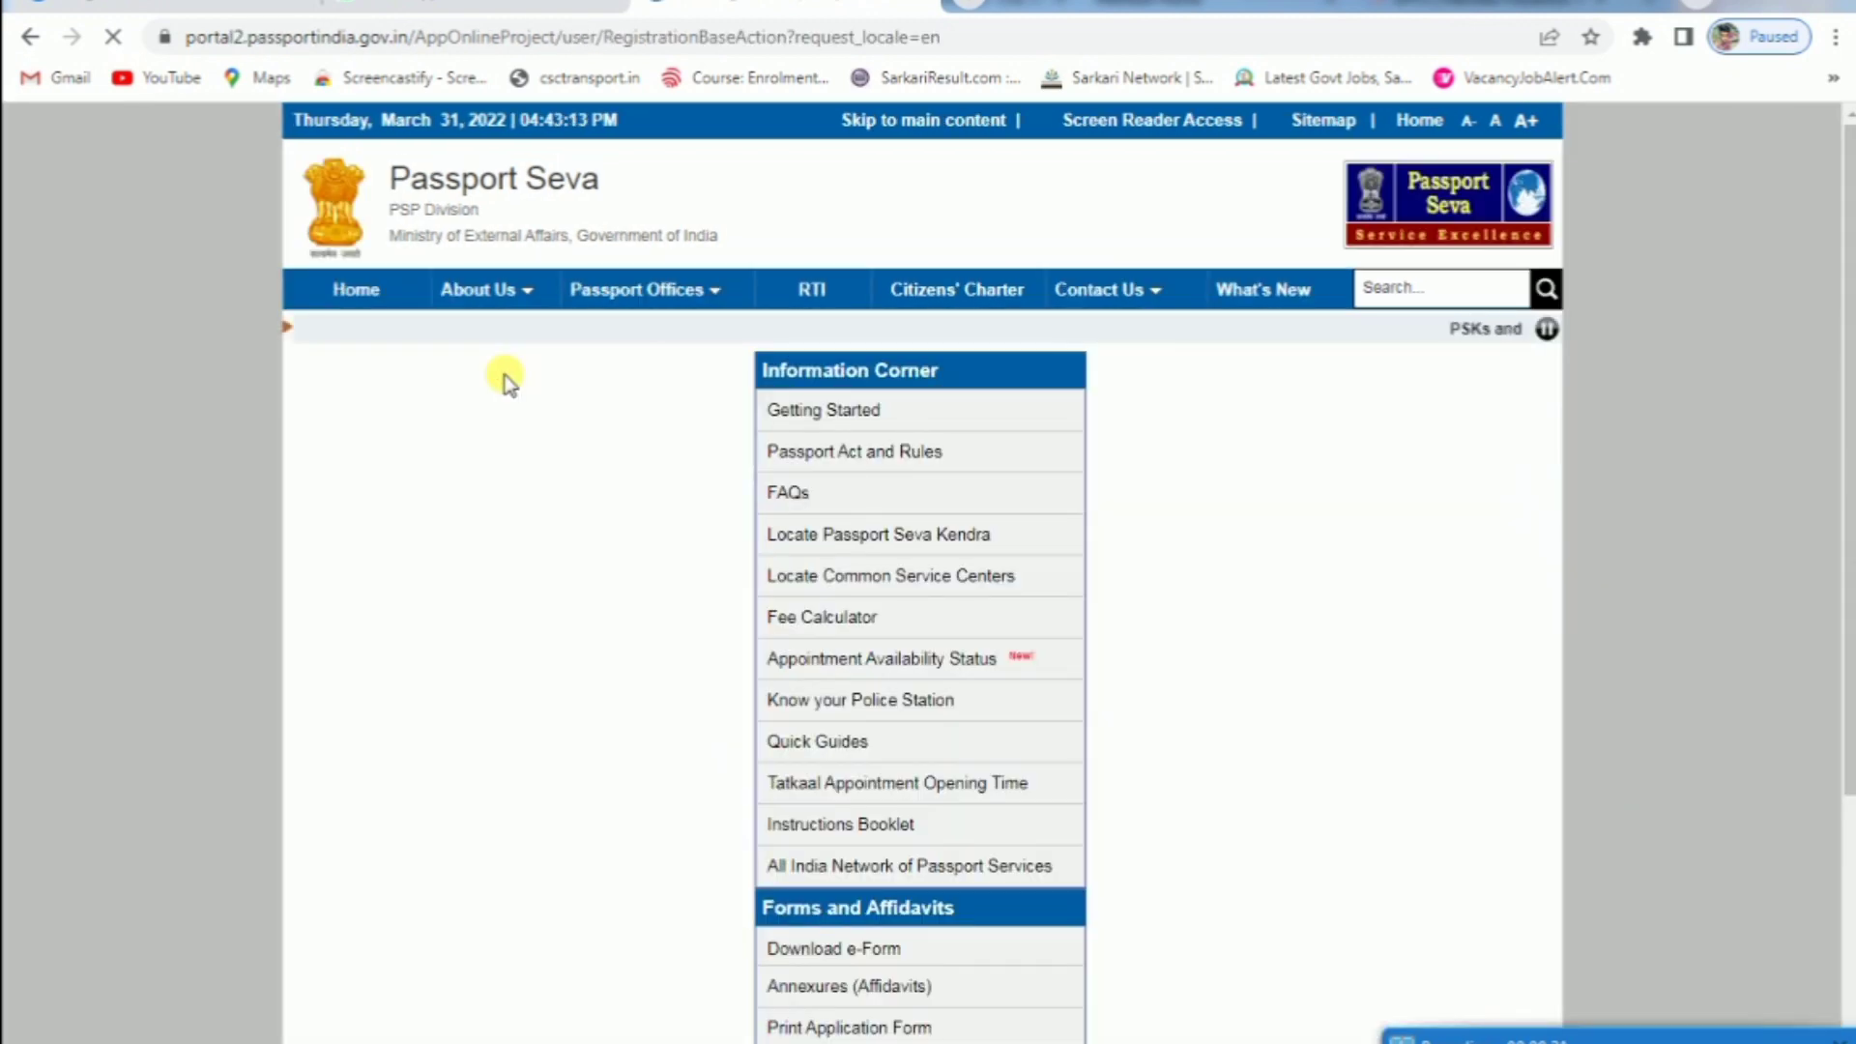
Scroll down to the New User Registration form with Passport Office chosen as where to apply
scroll(1053, 404, down, 4)
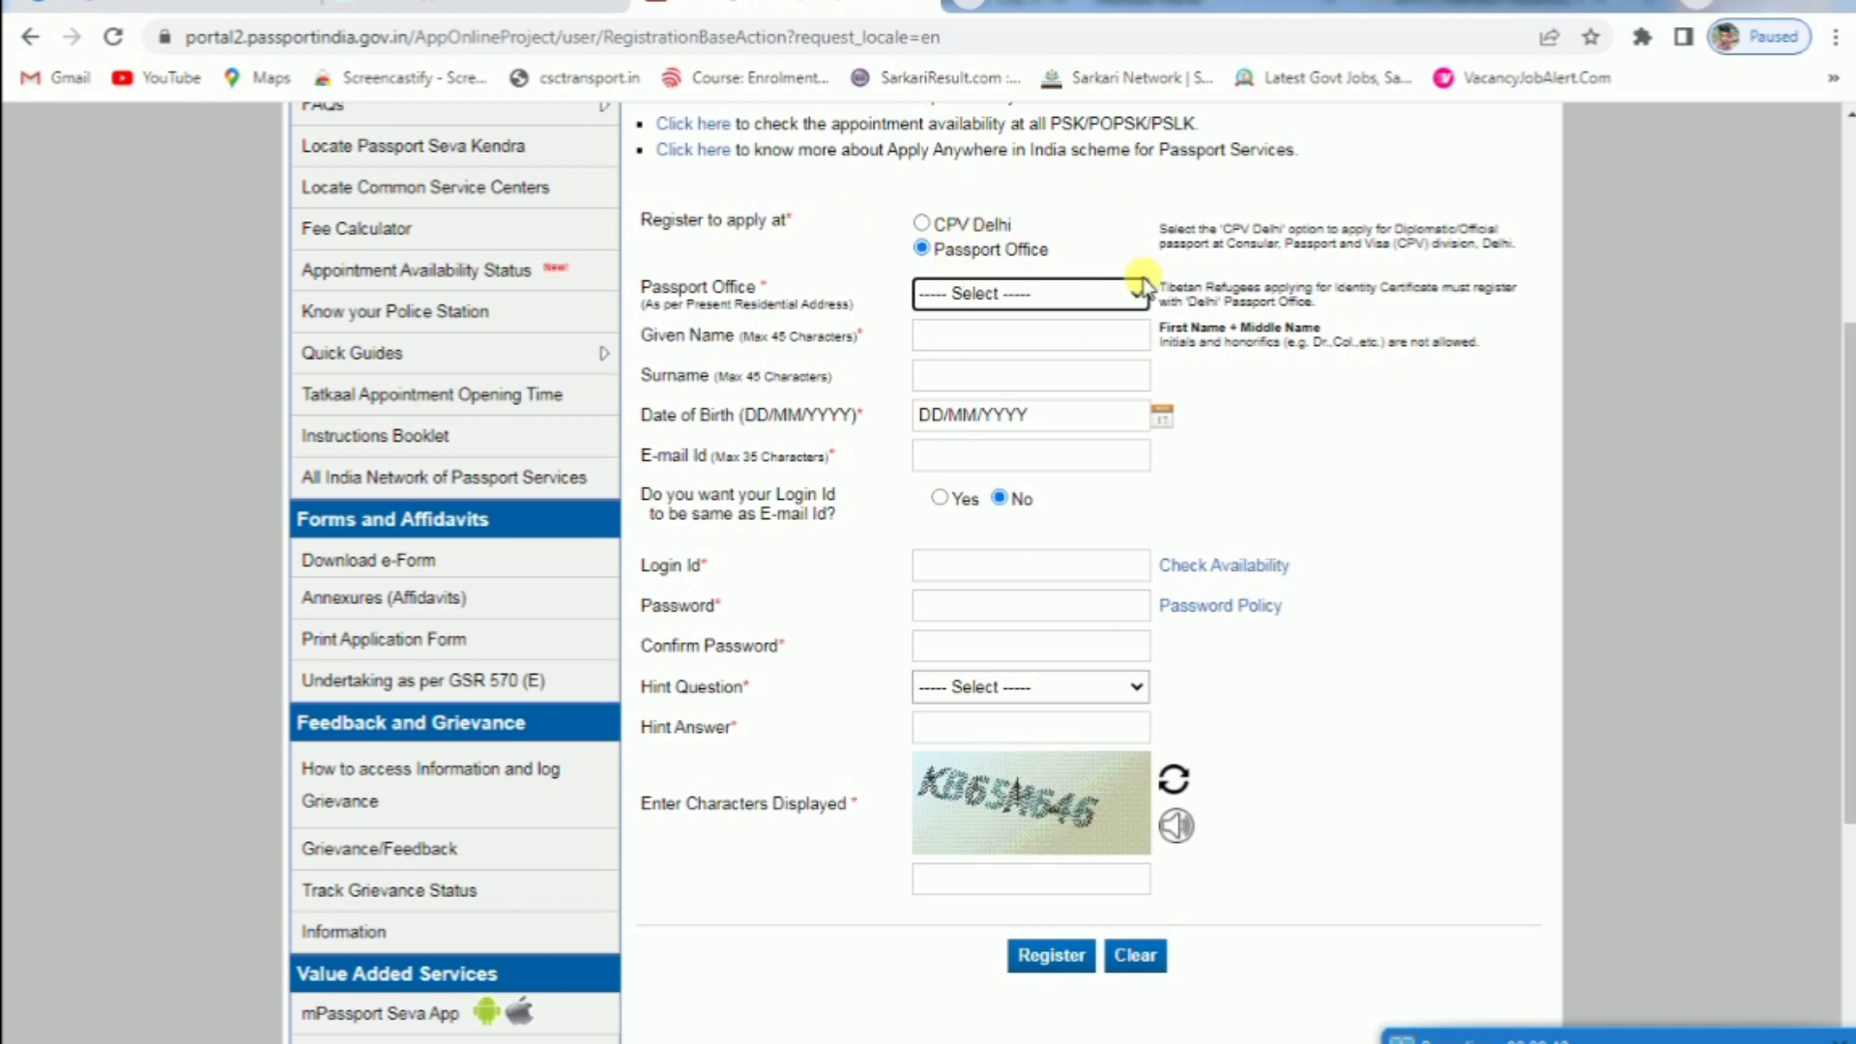
Choose Chandigarh as the passport office and enter the applicant's name, date of birth and e-mail
click(1099, 295)
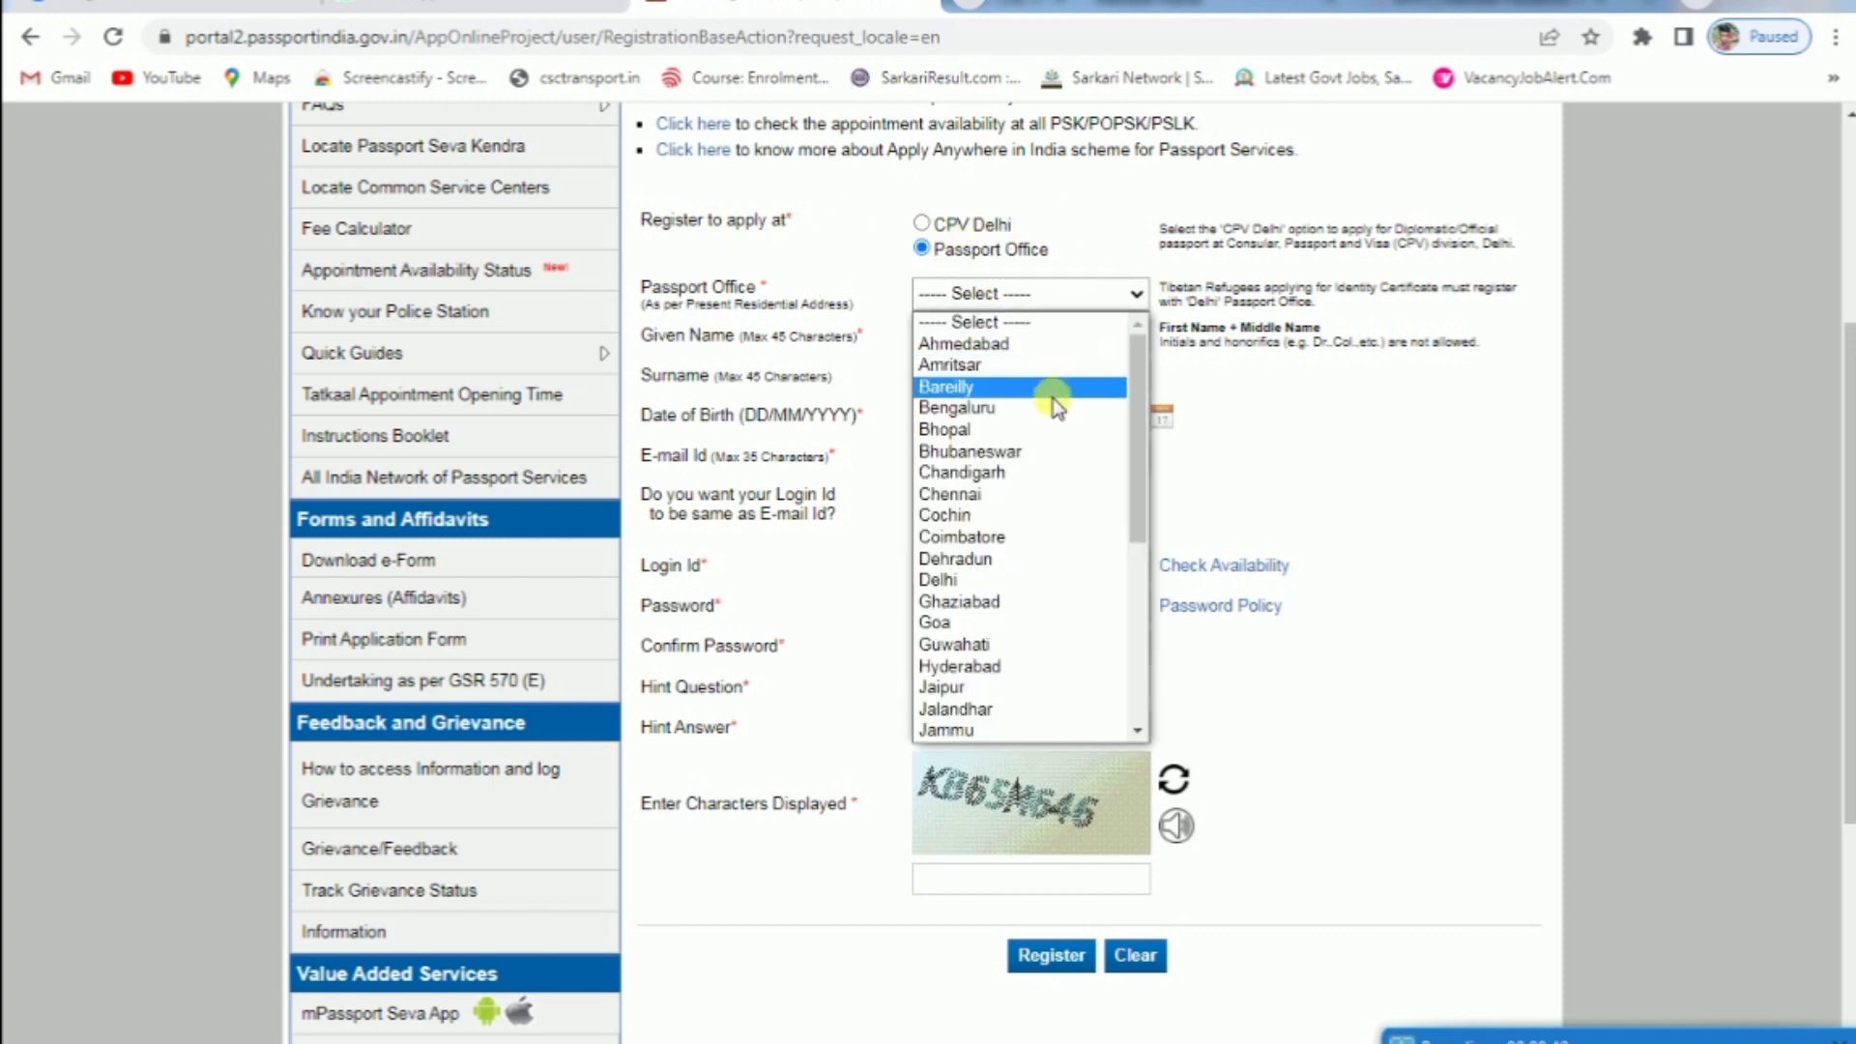
scroll(1042, 439, down, 6)
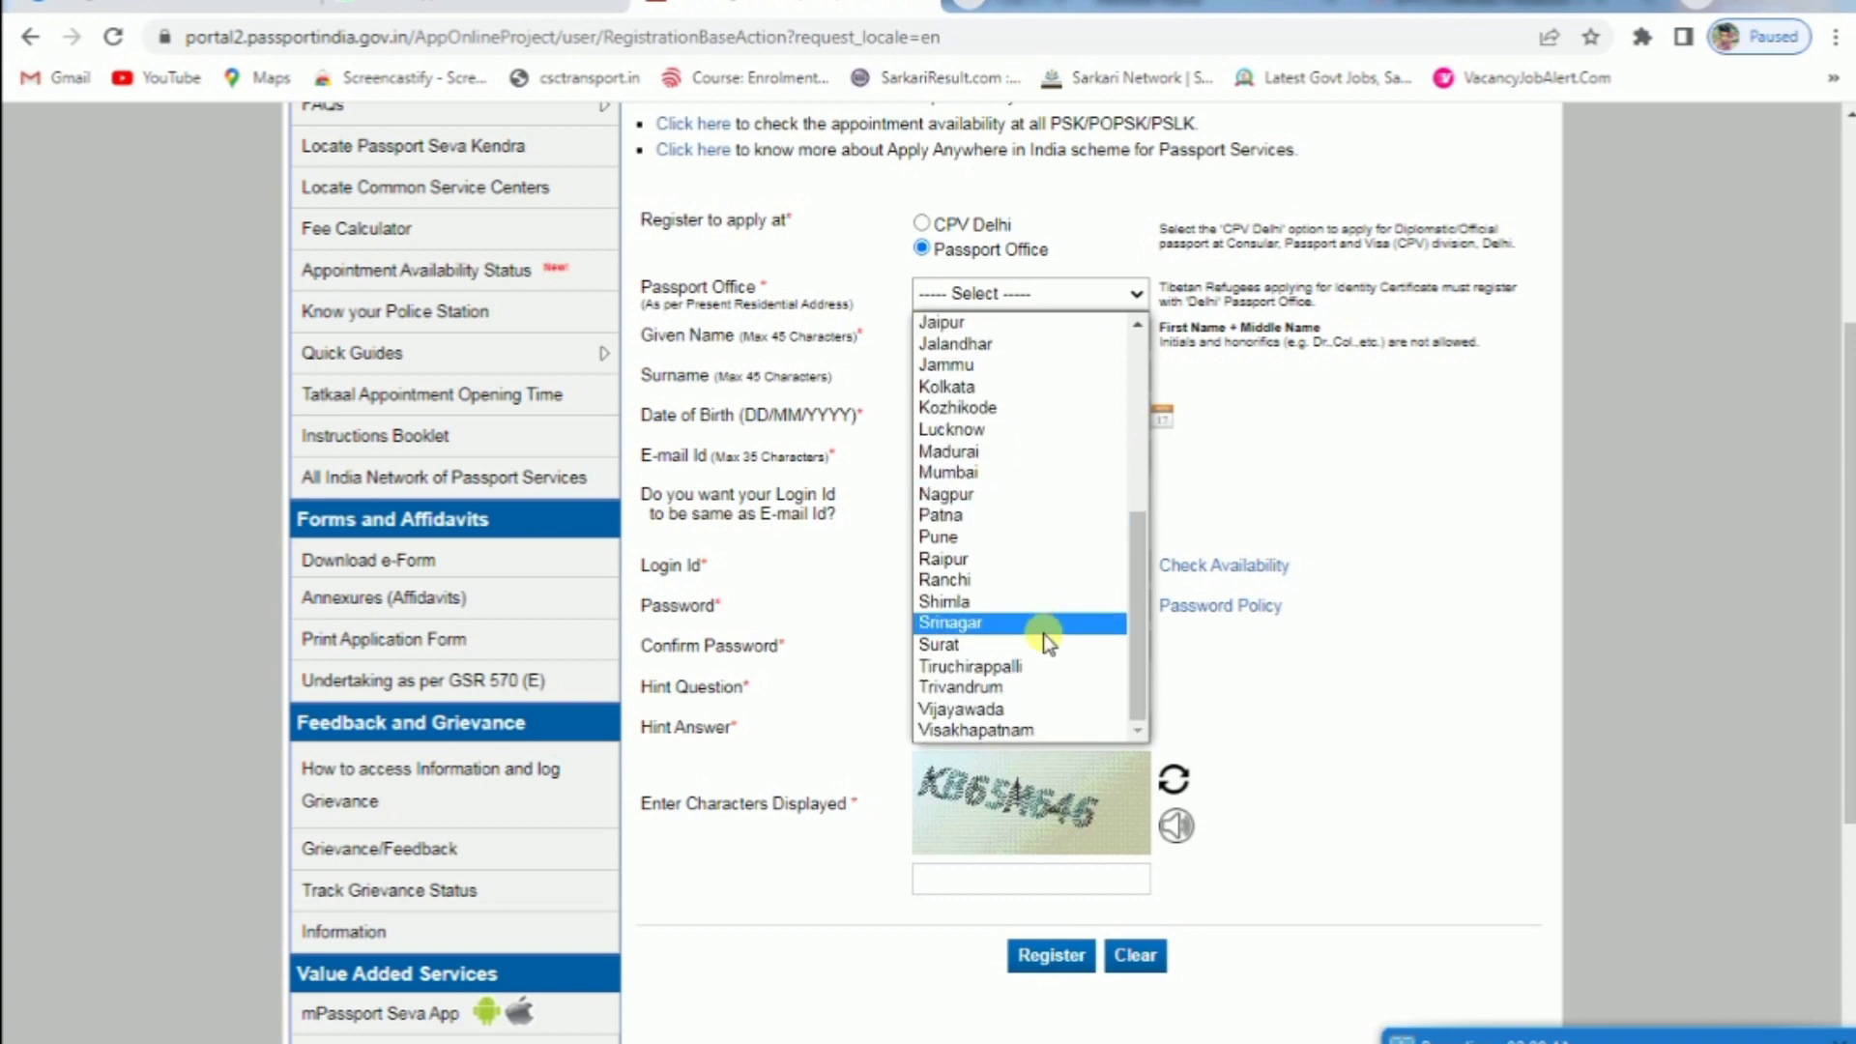
scroll(1035, 628, up, 6)
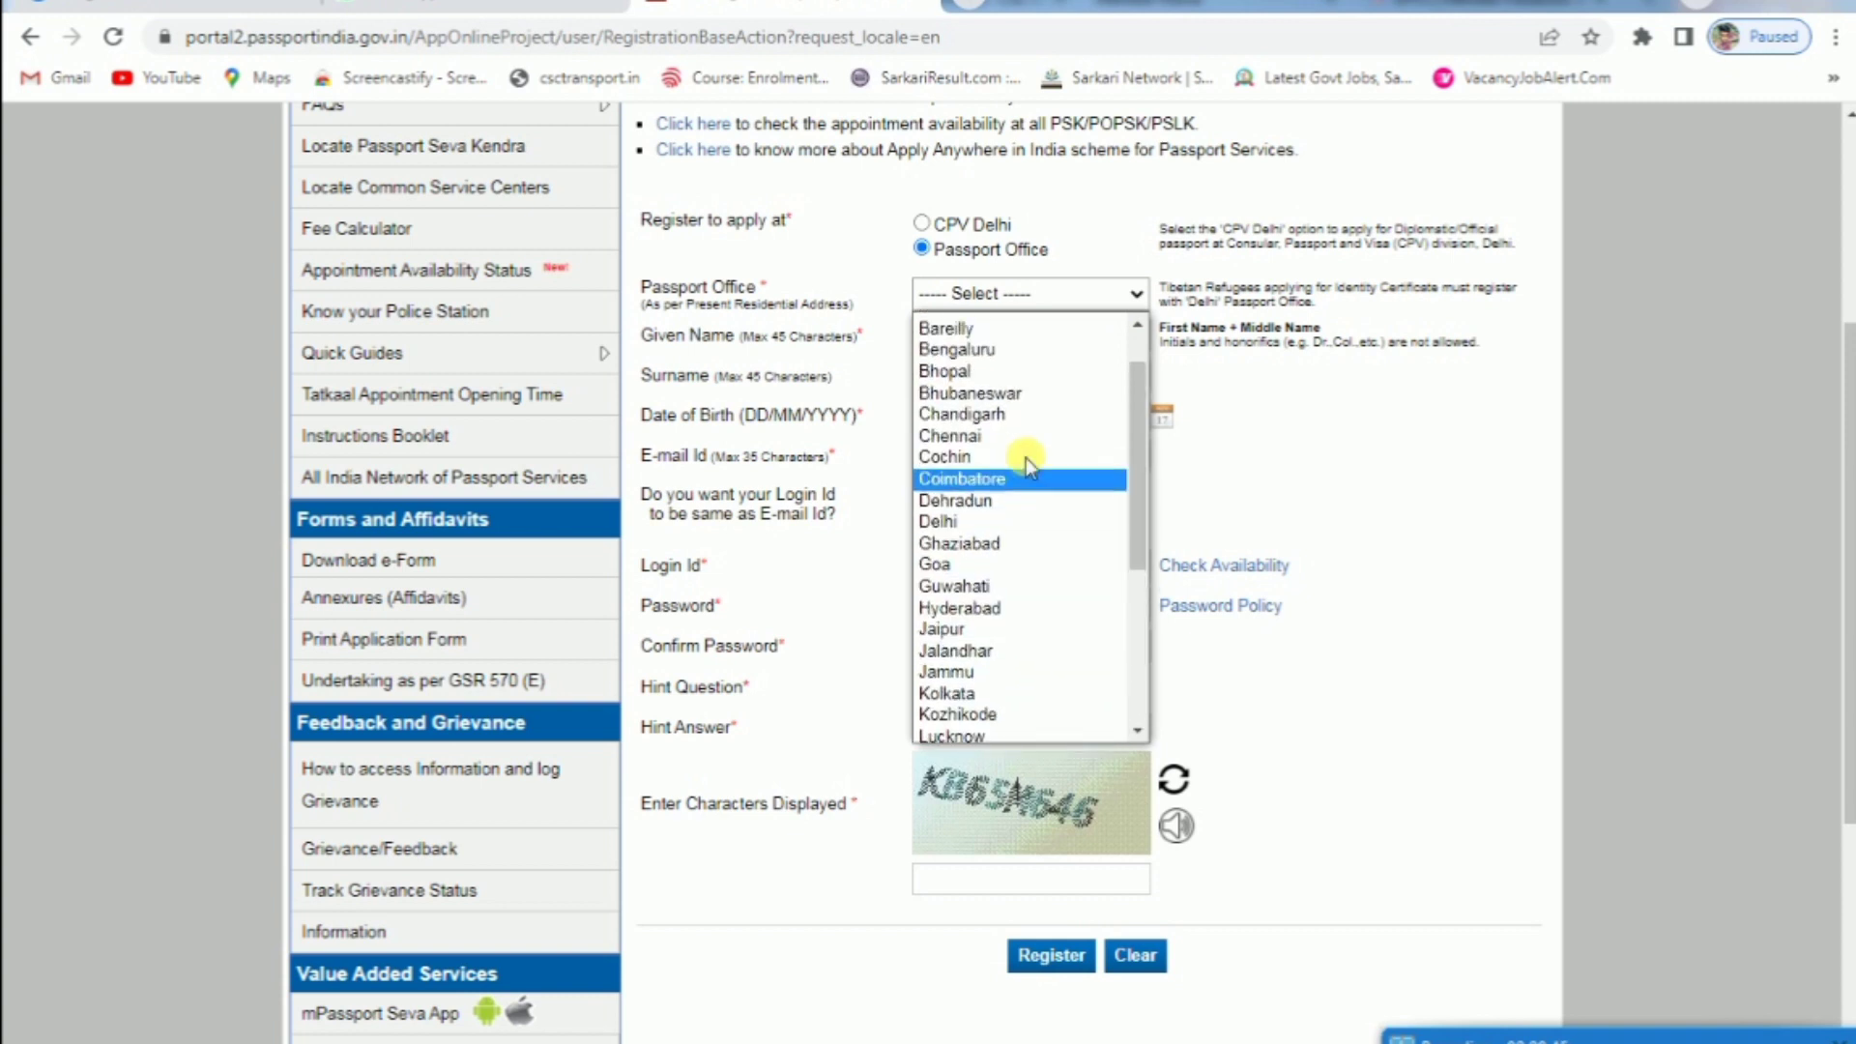
click(1044, 472)
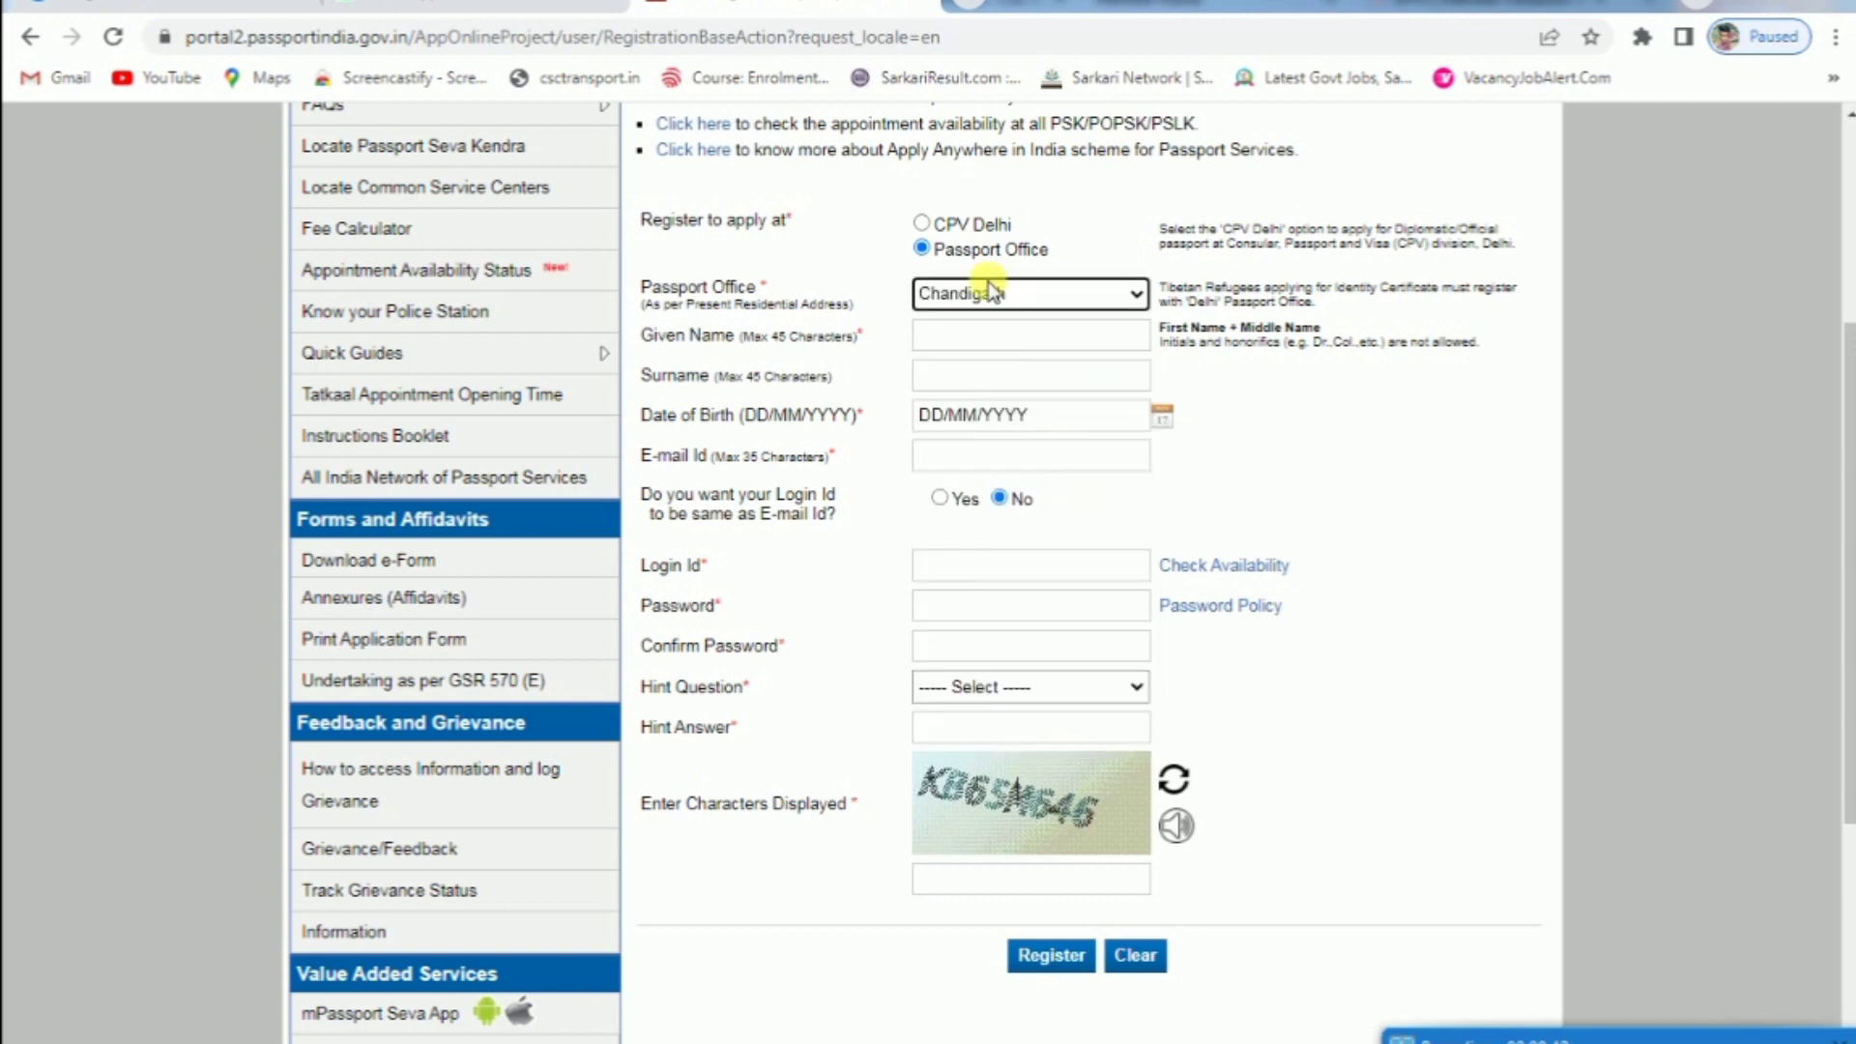
click(970, 335)
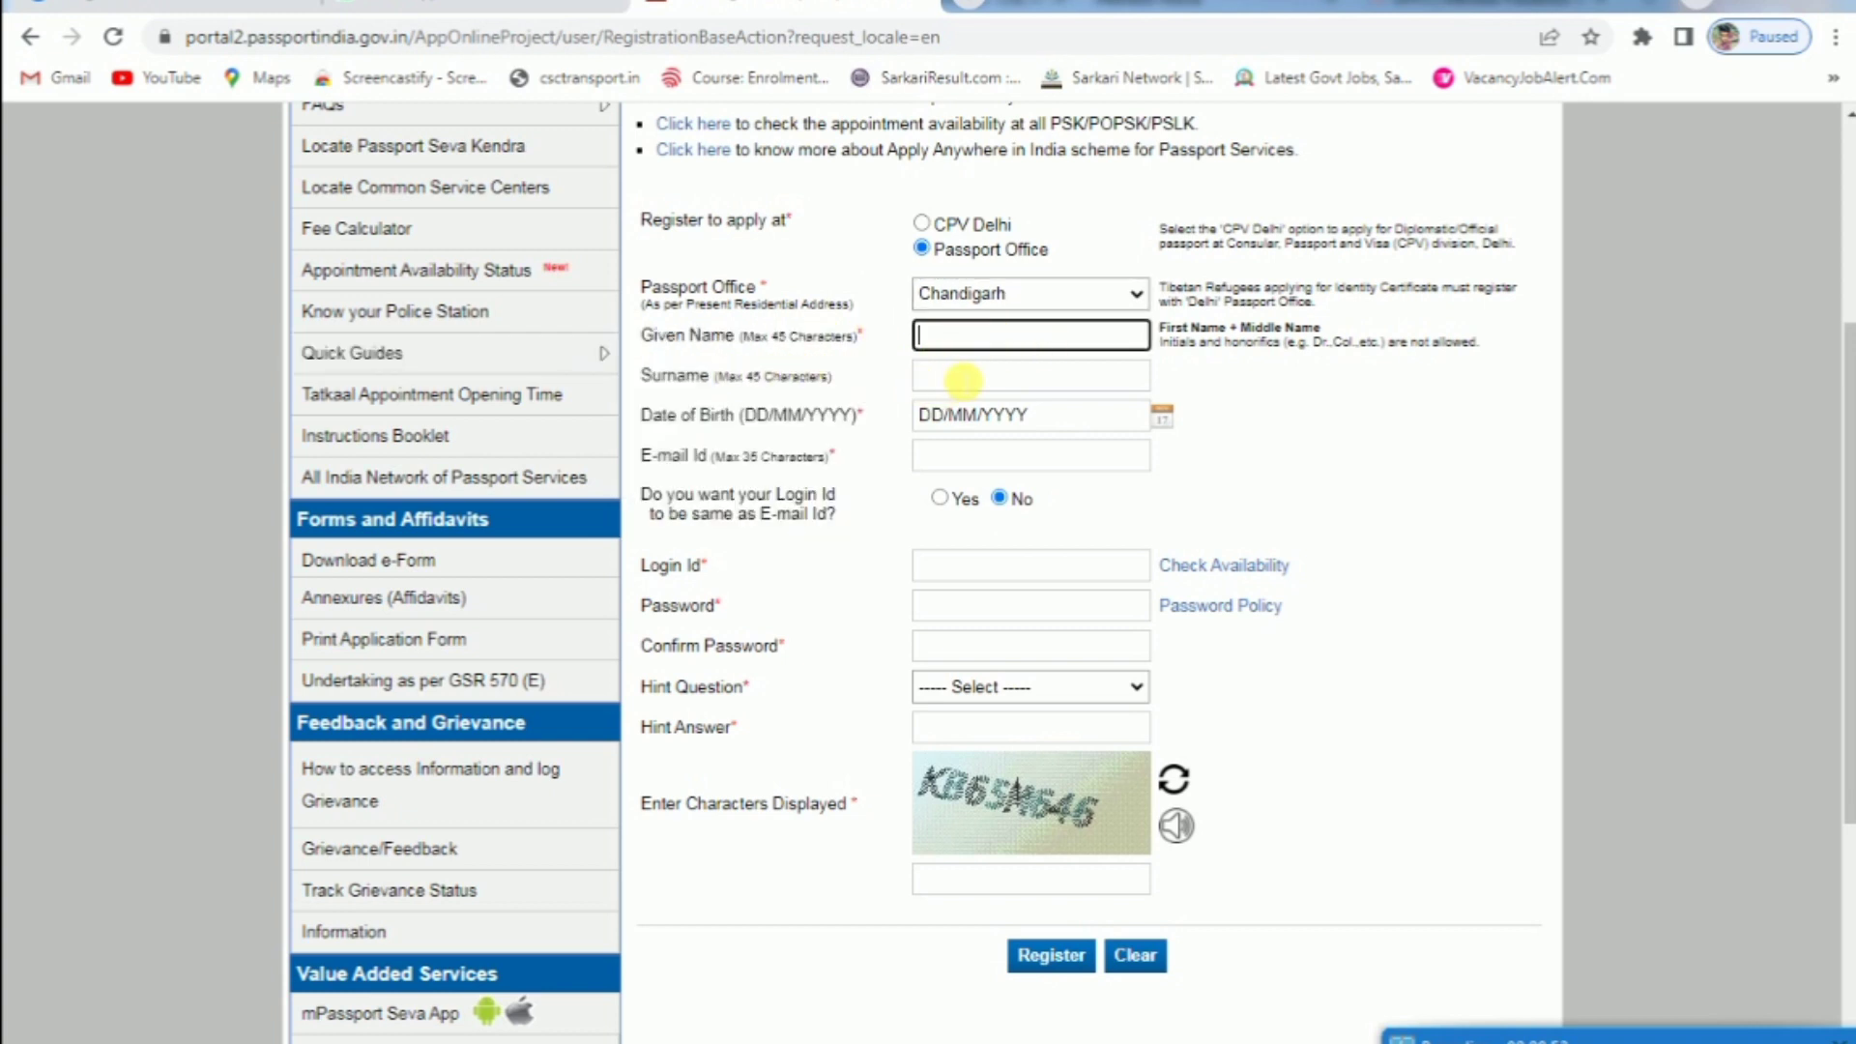
click(963, 379)
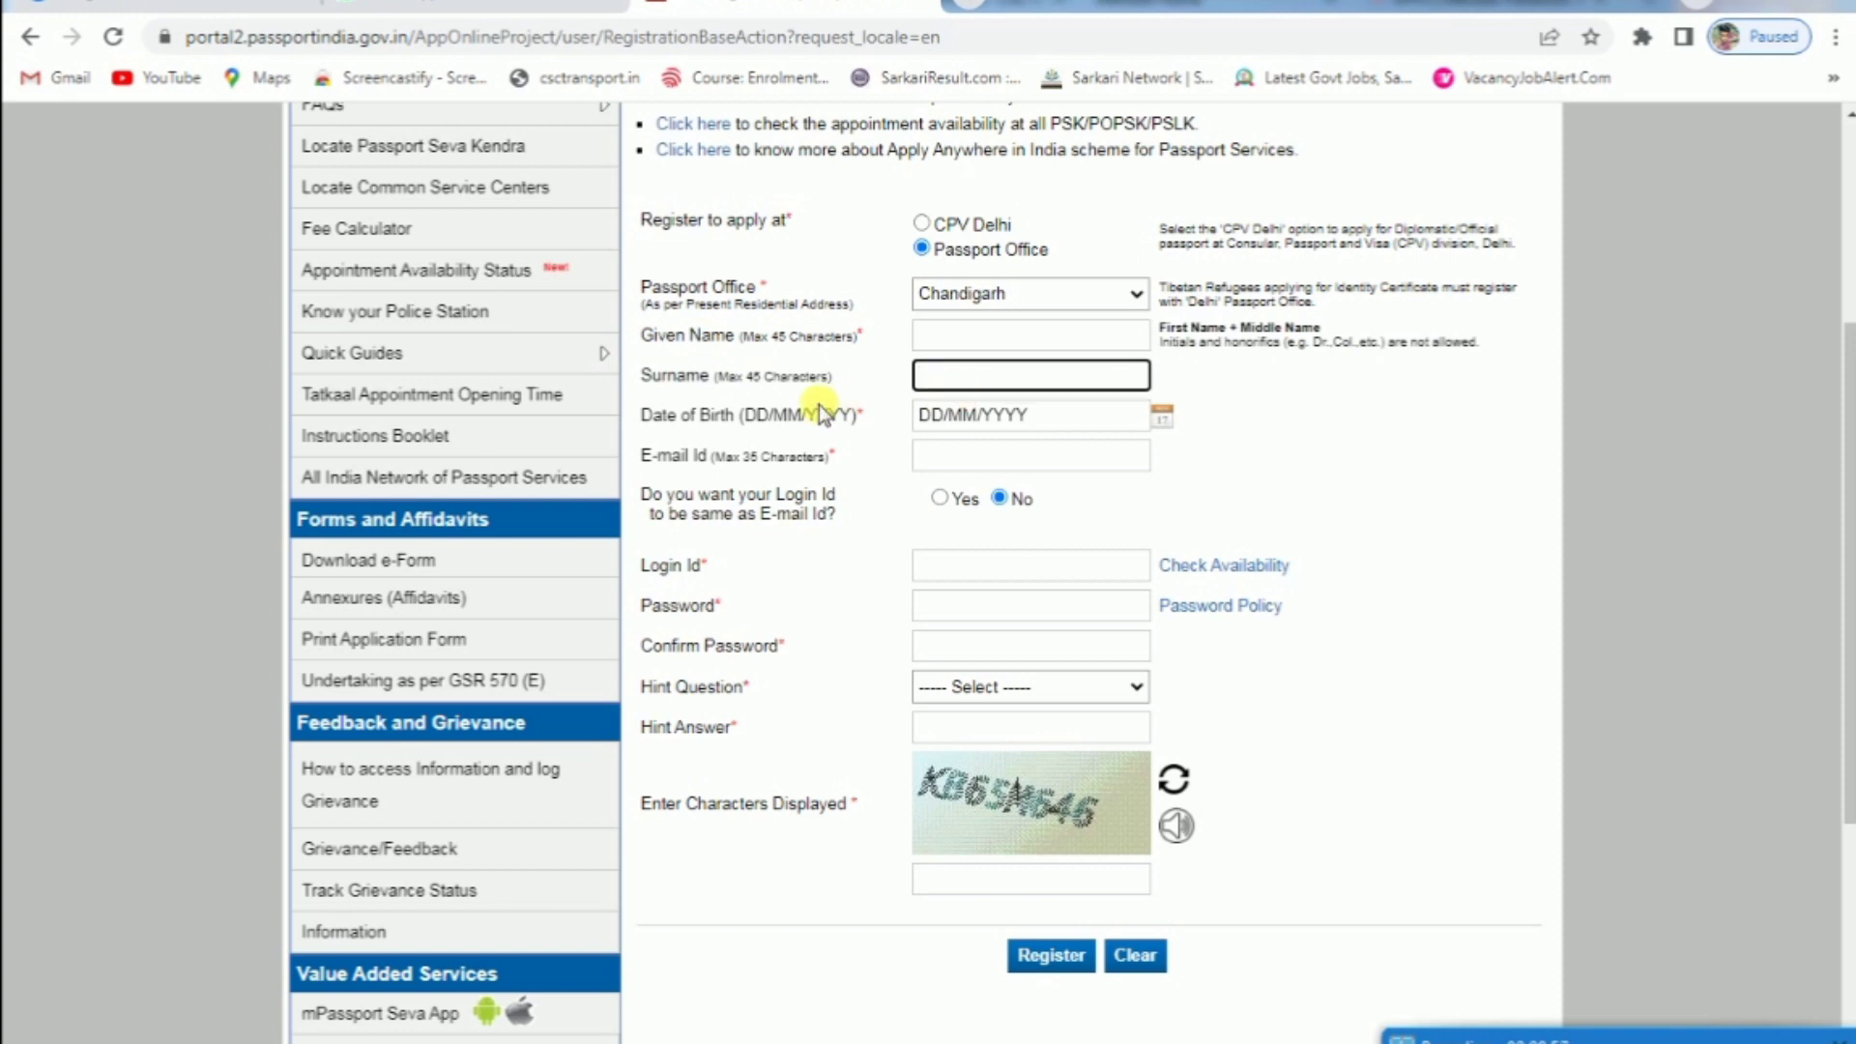
click(1161, 417)
click(1351, 399)
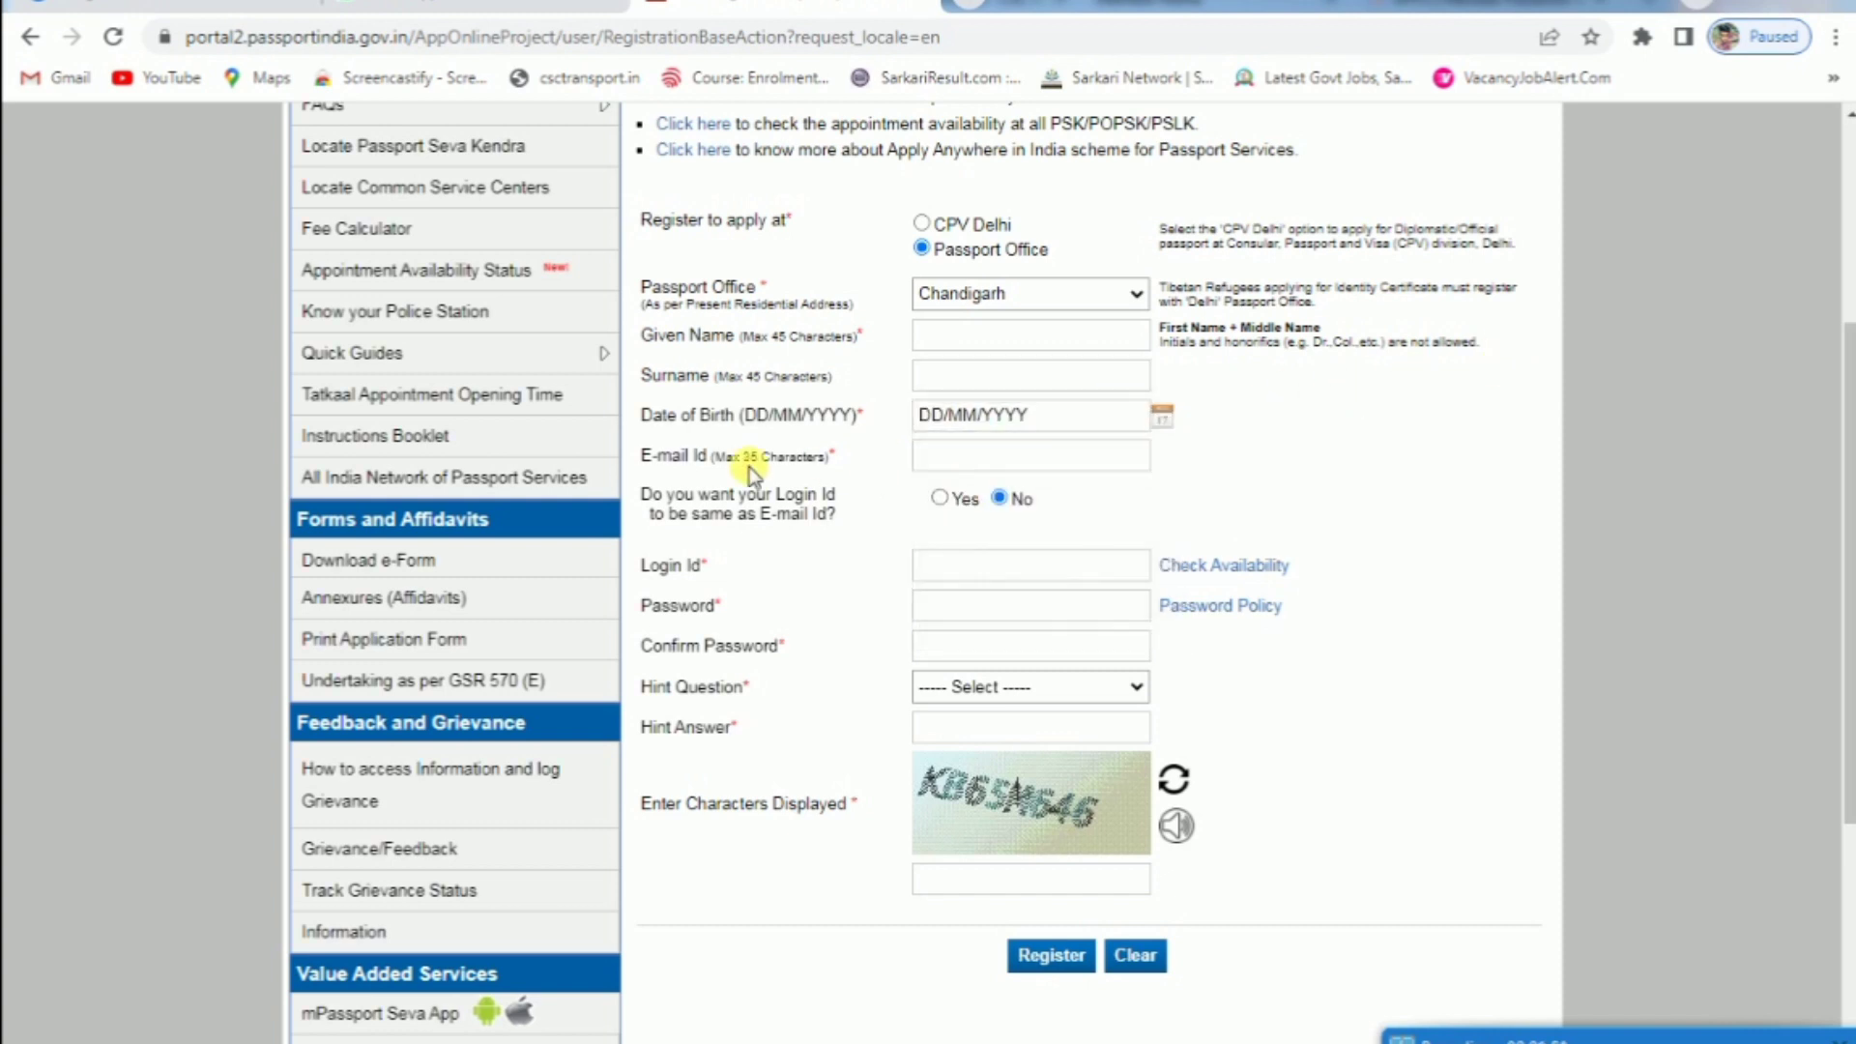
click(965, 474)
click(1201, 464)
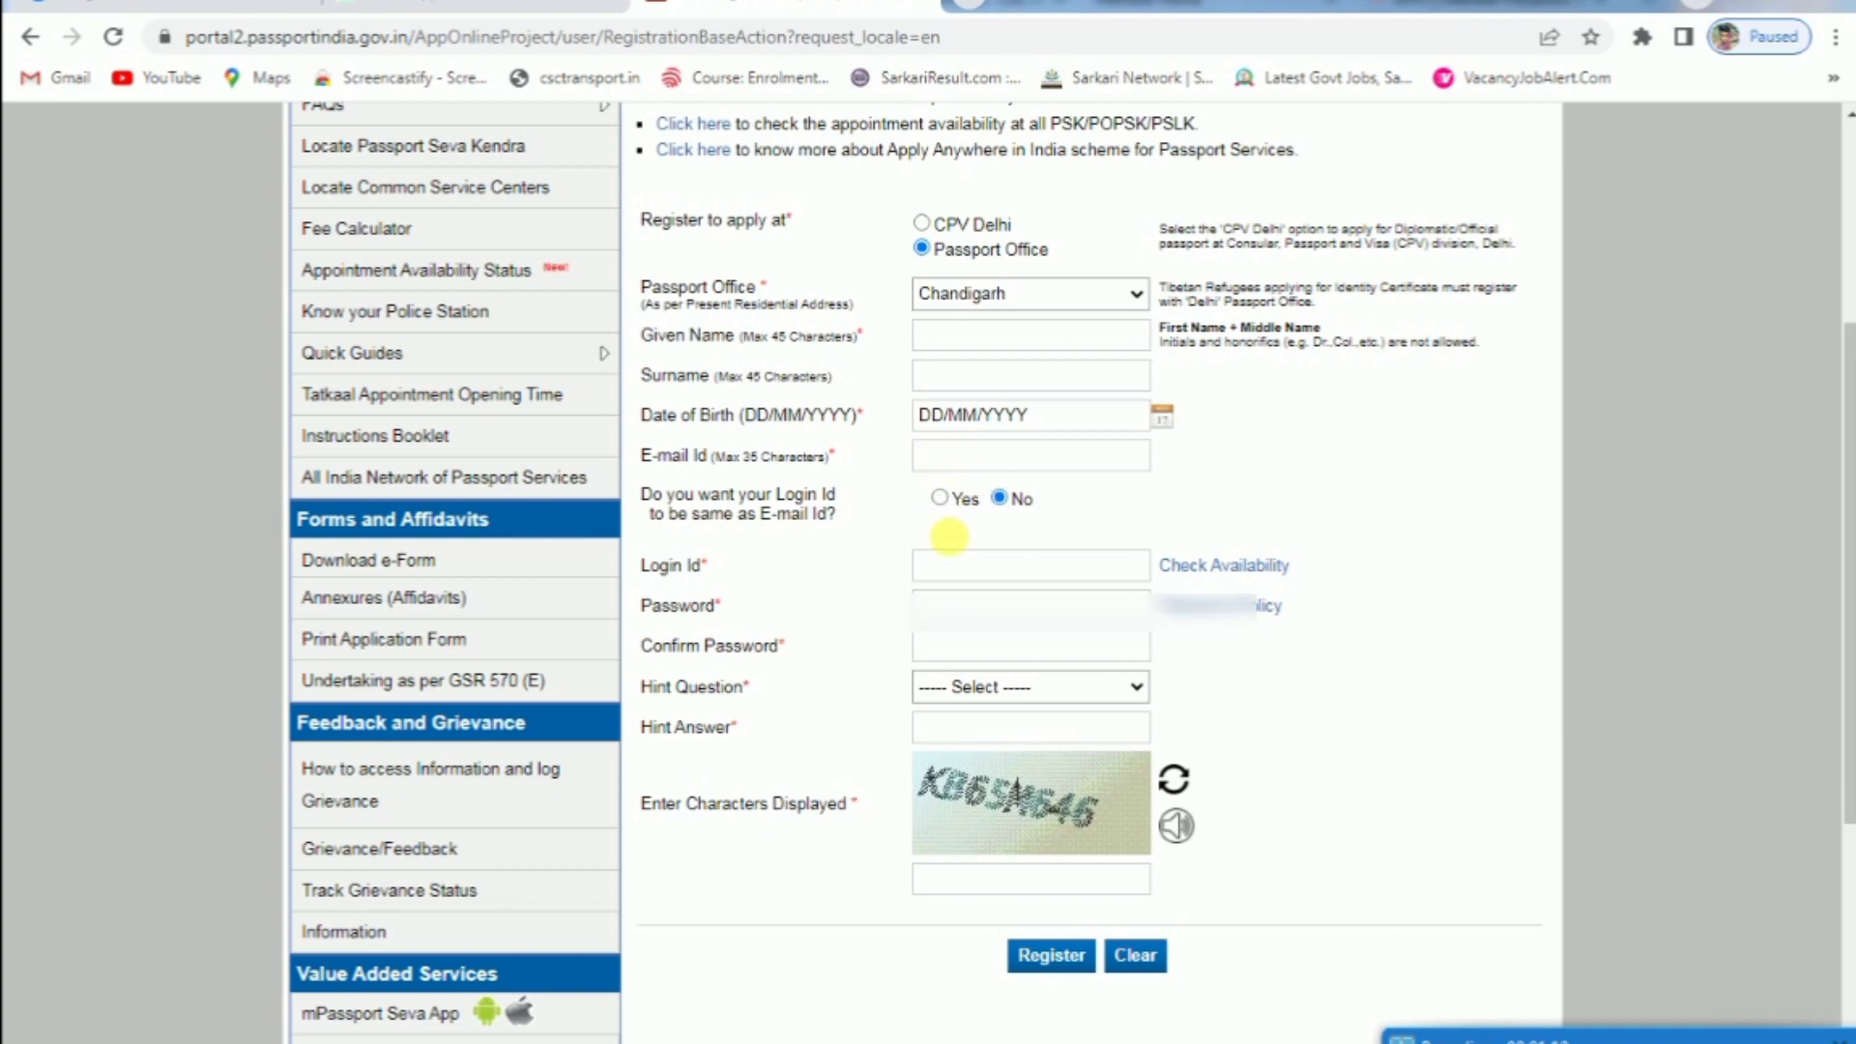
Enter a login id and password, pick Birth City as the hint question, and register
click(957, 559)
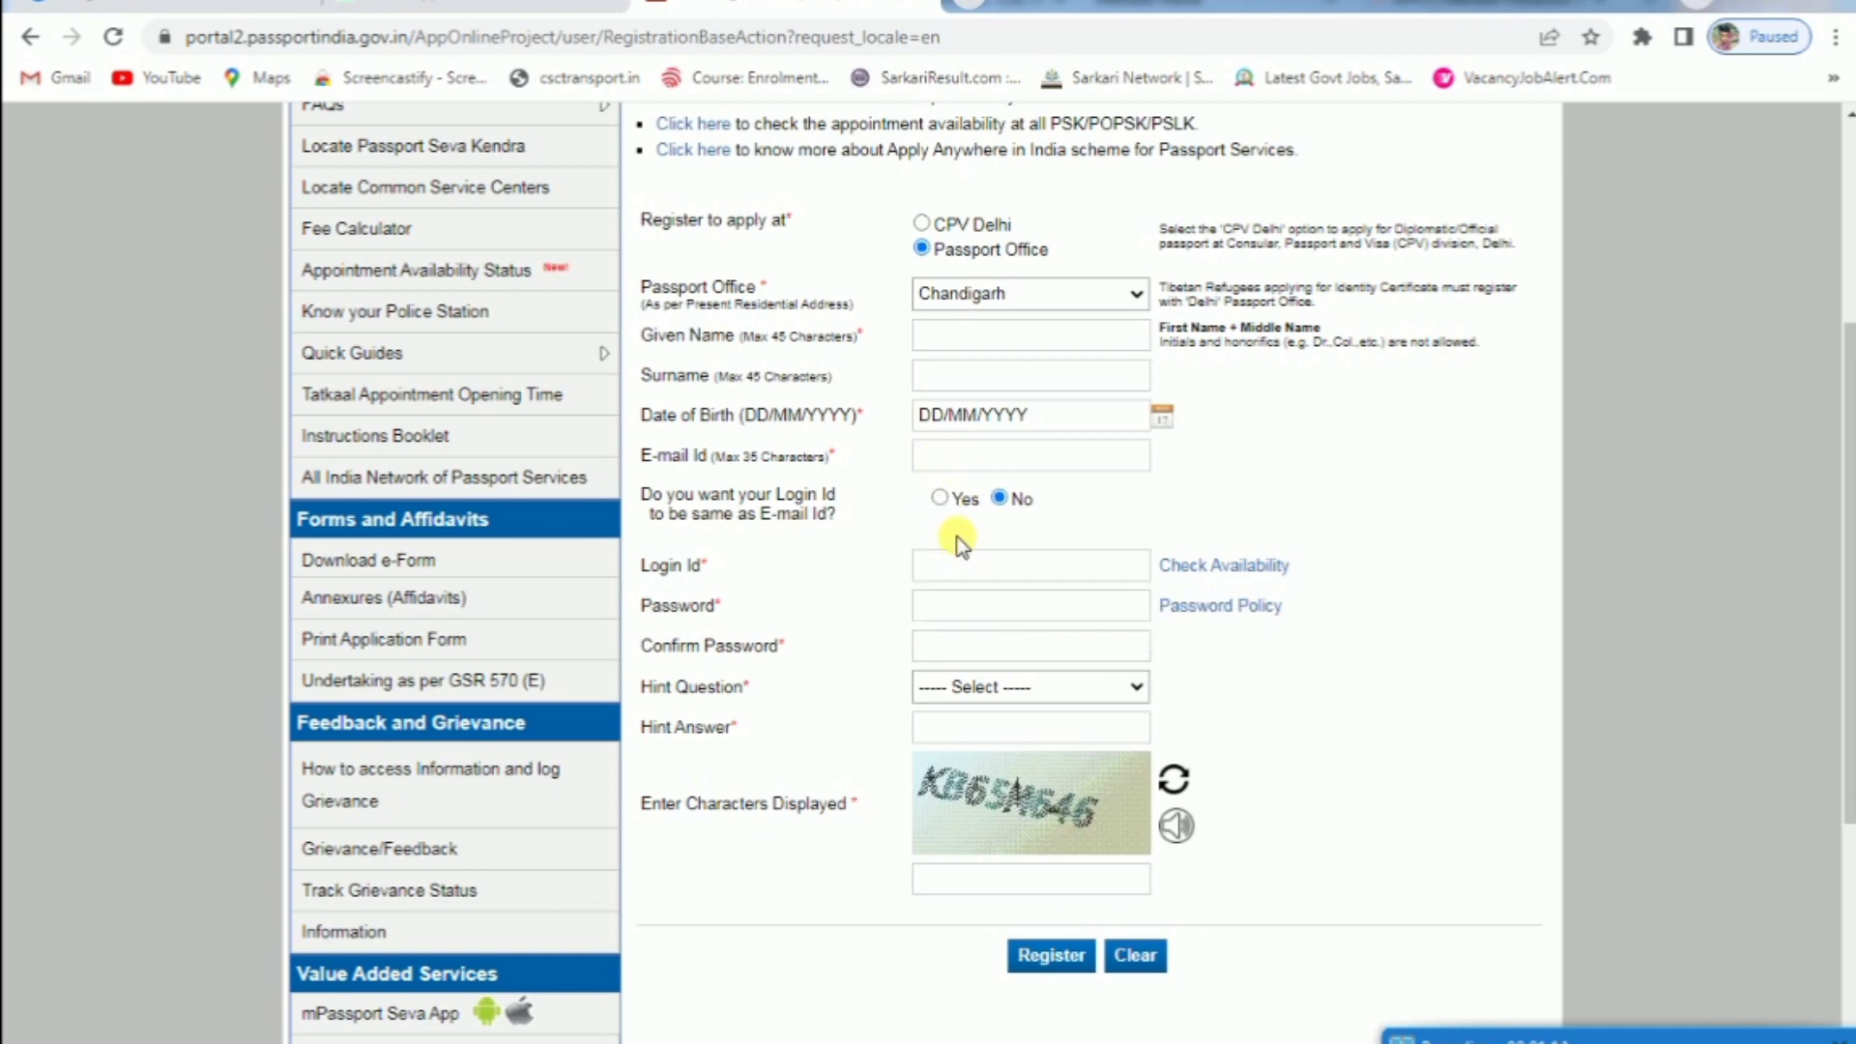
click(966, 611)
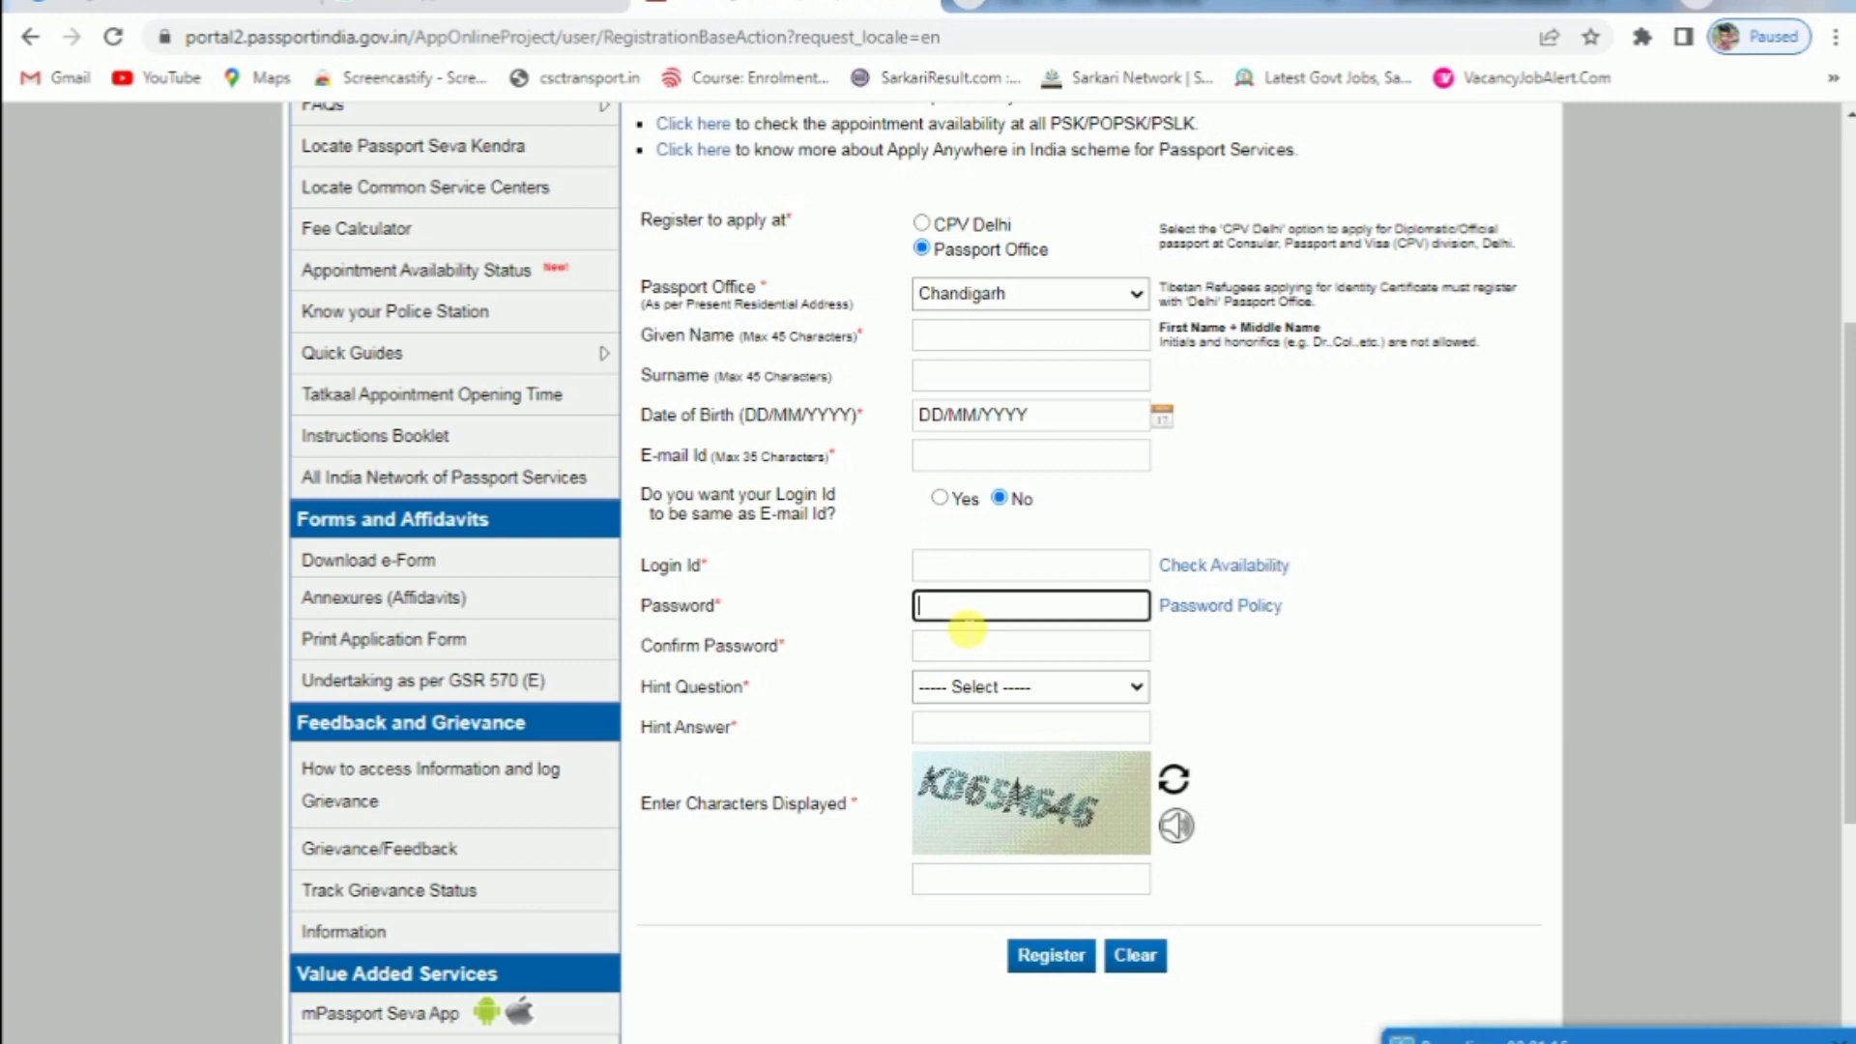
click(957, 648)
click(904, 635)
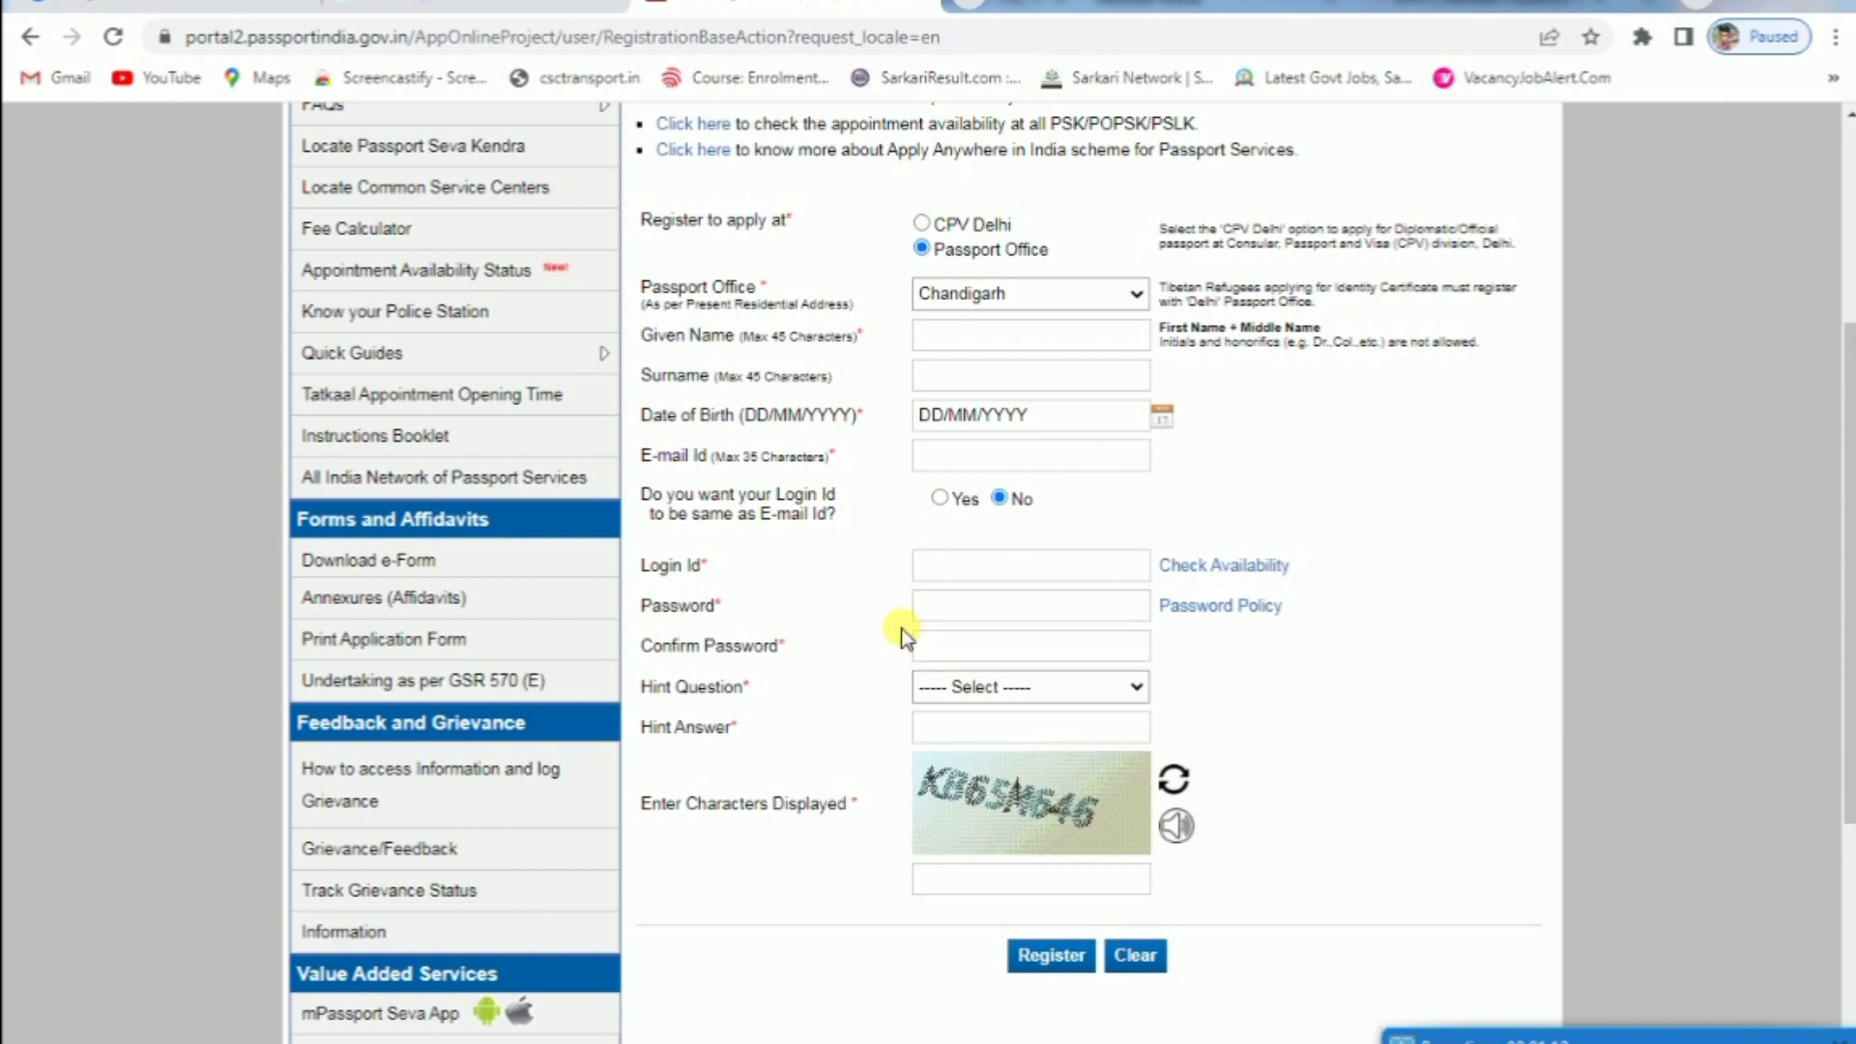
click(991, 689)
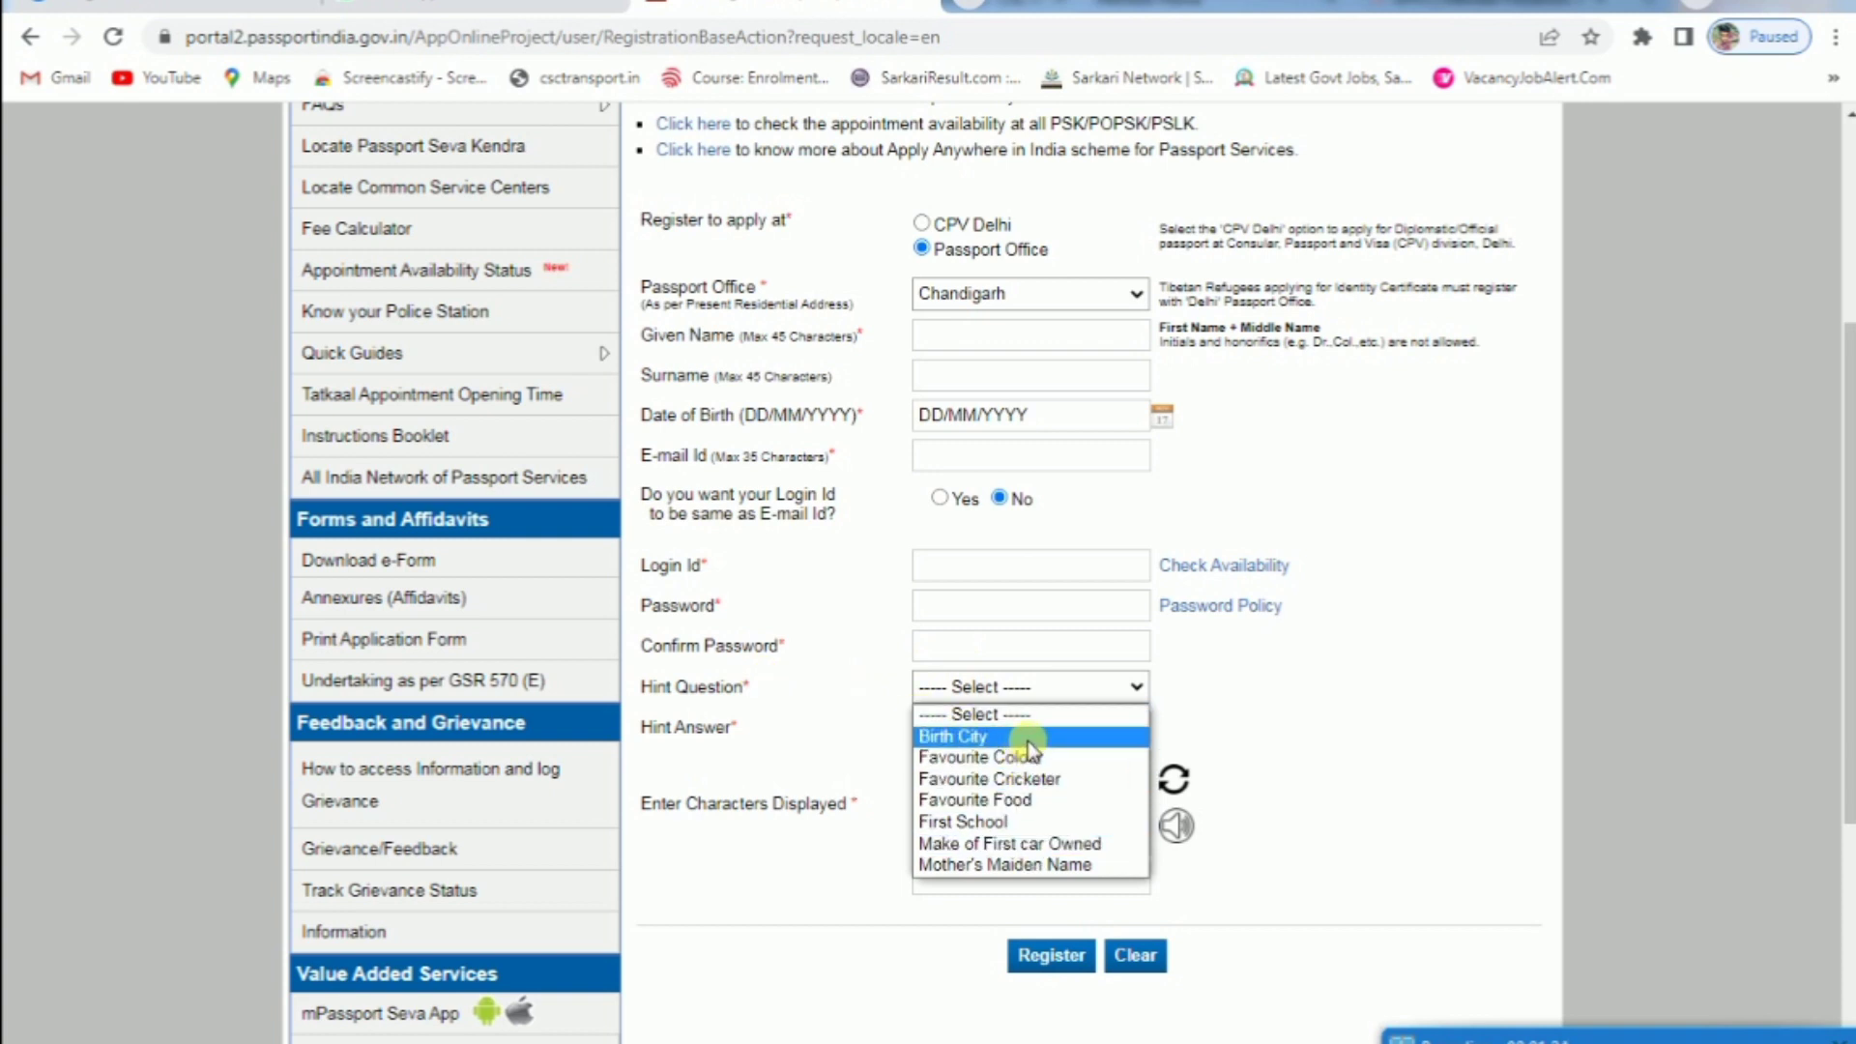
click(958, 737)
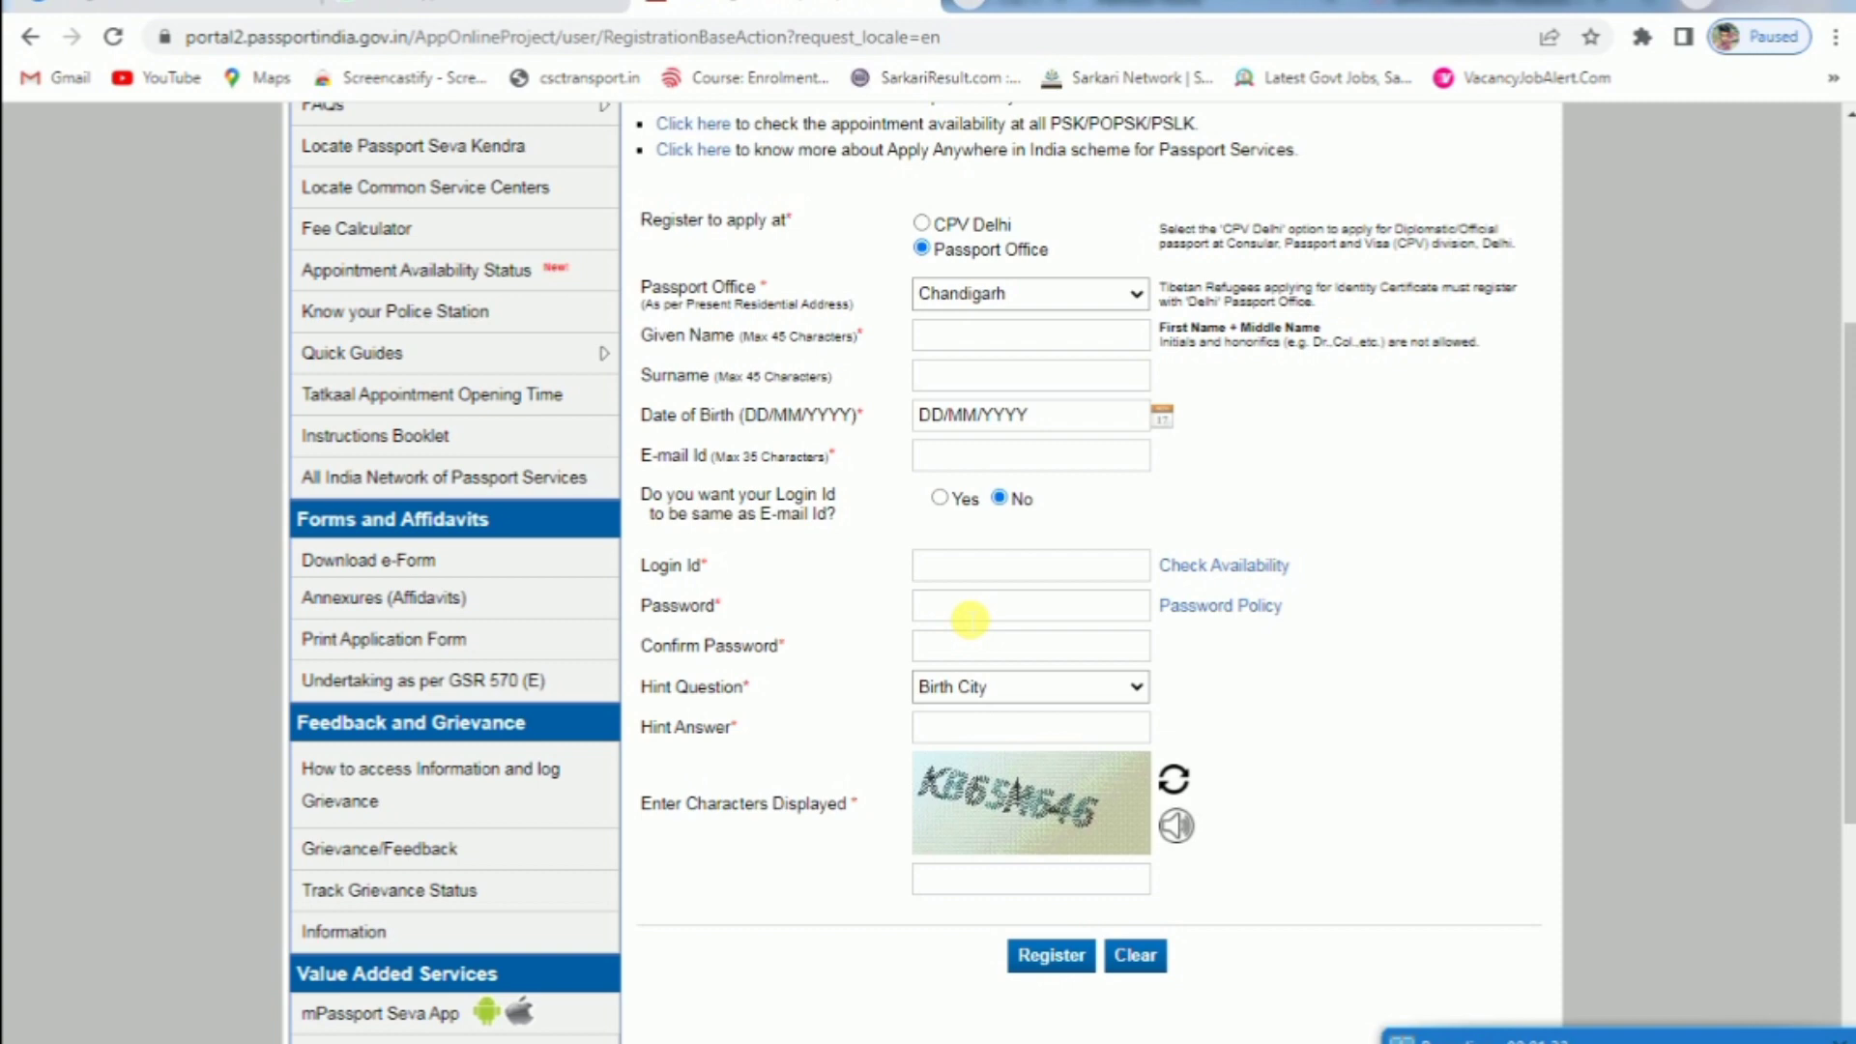
scroll(970, 619, up, 2)
scroll(1046, 426, down, 3)
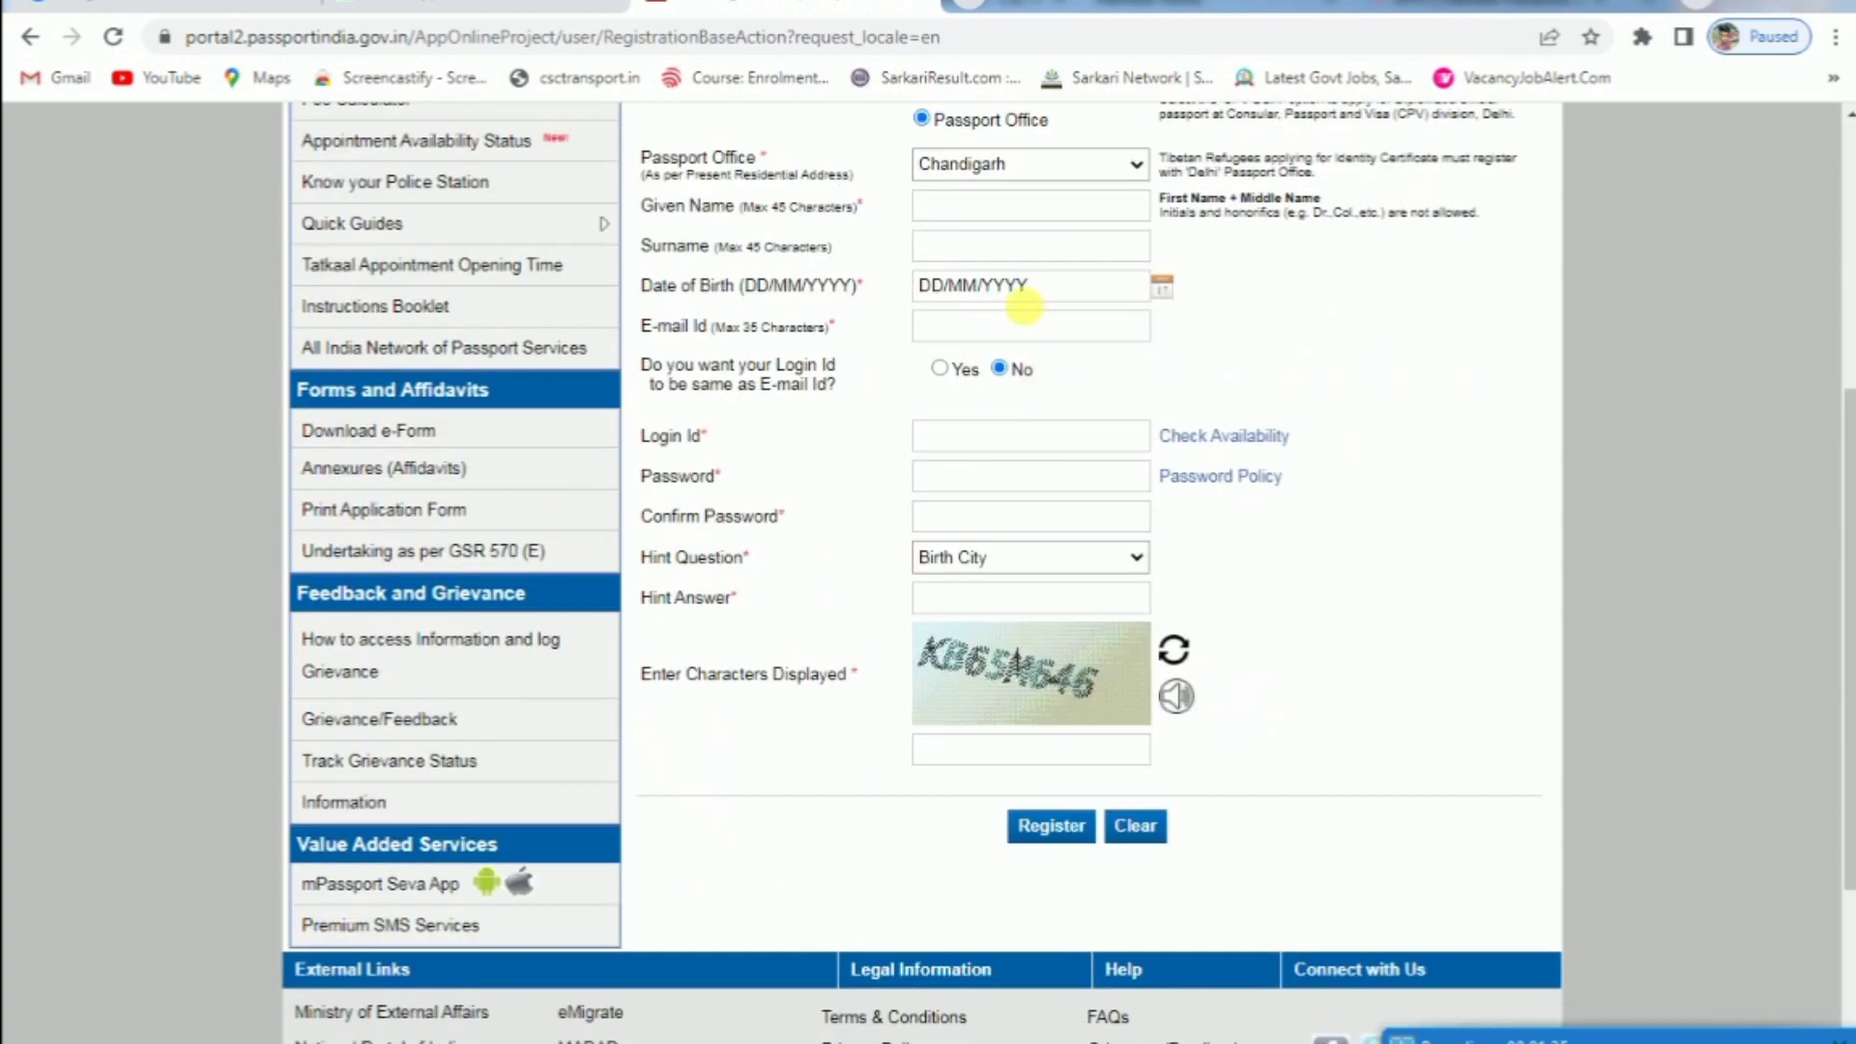
click(1024, 203)
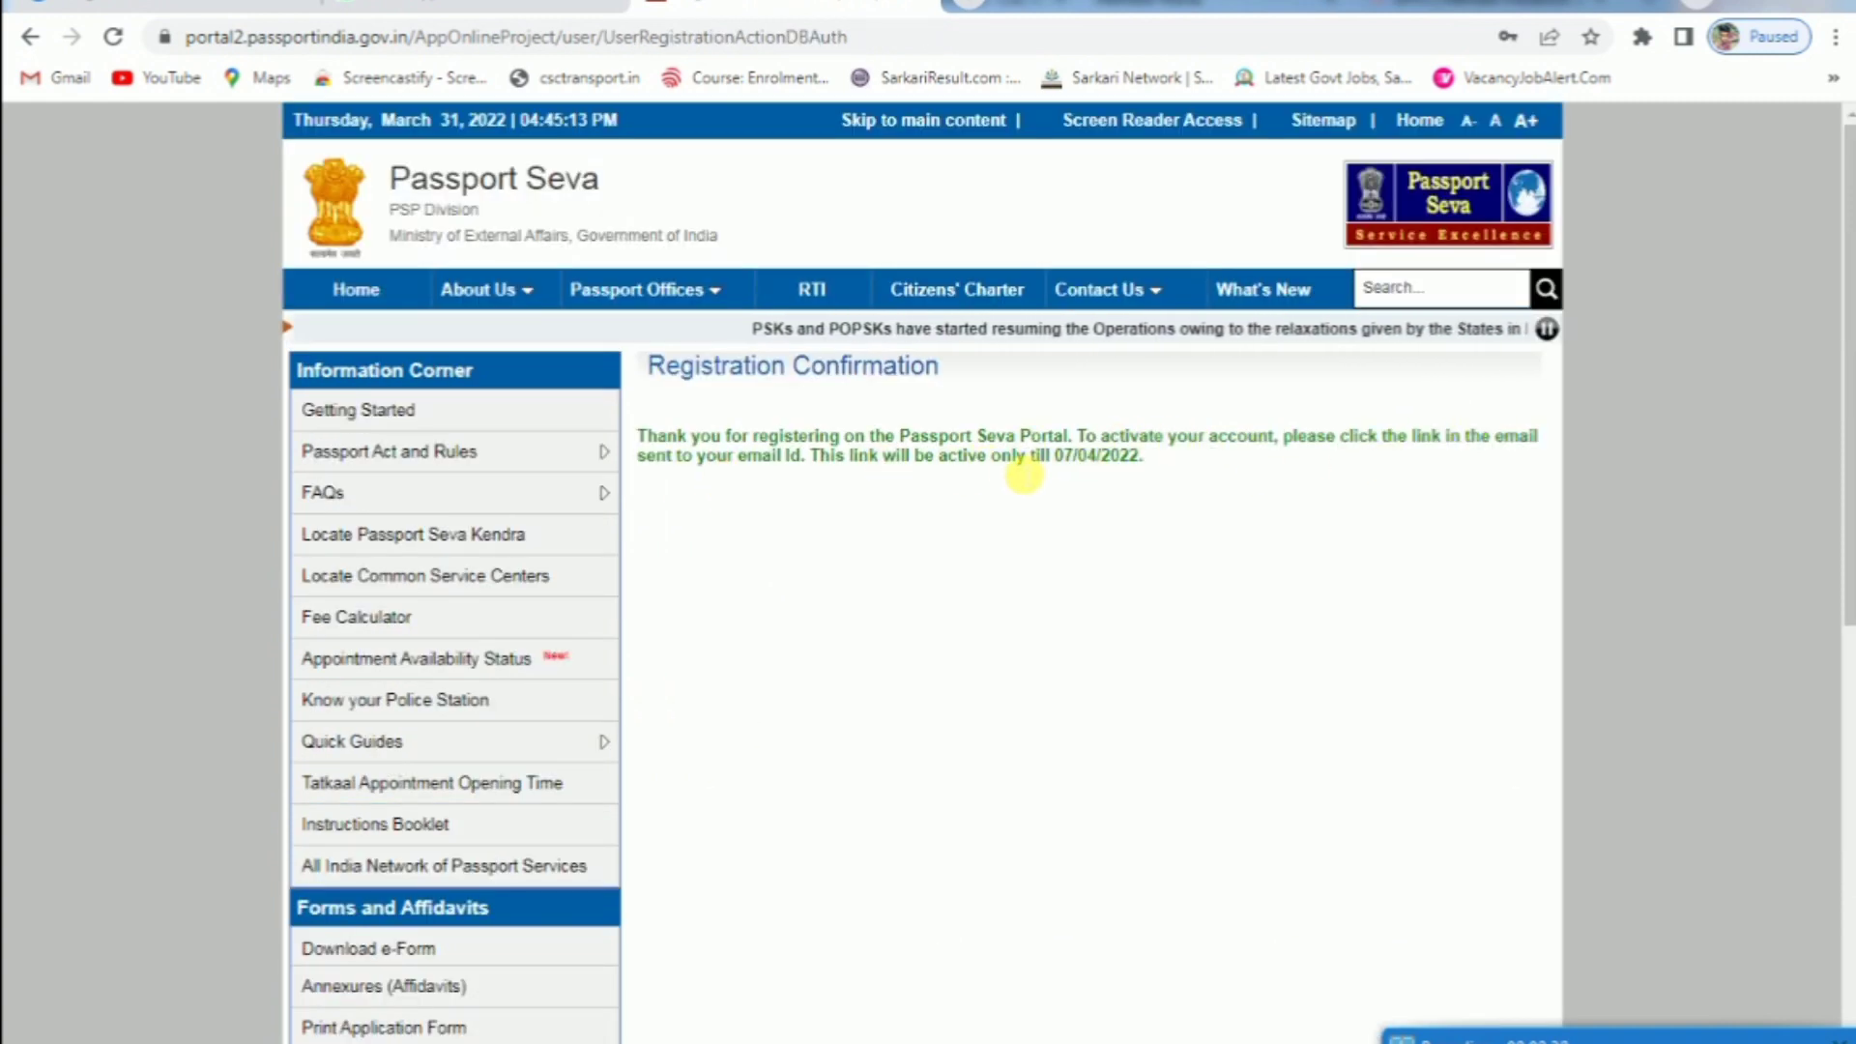
Open Gmail in a new tab and follow the Registration Confirmation e-mail's activation link
click(960, 2)
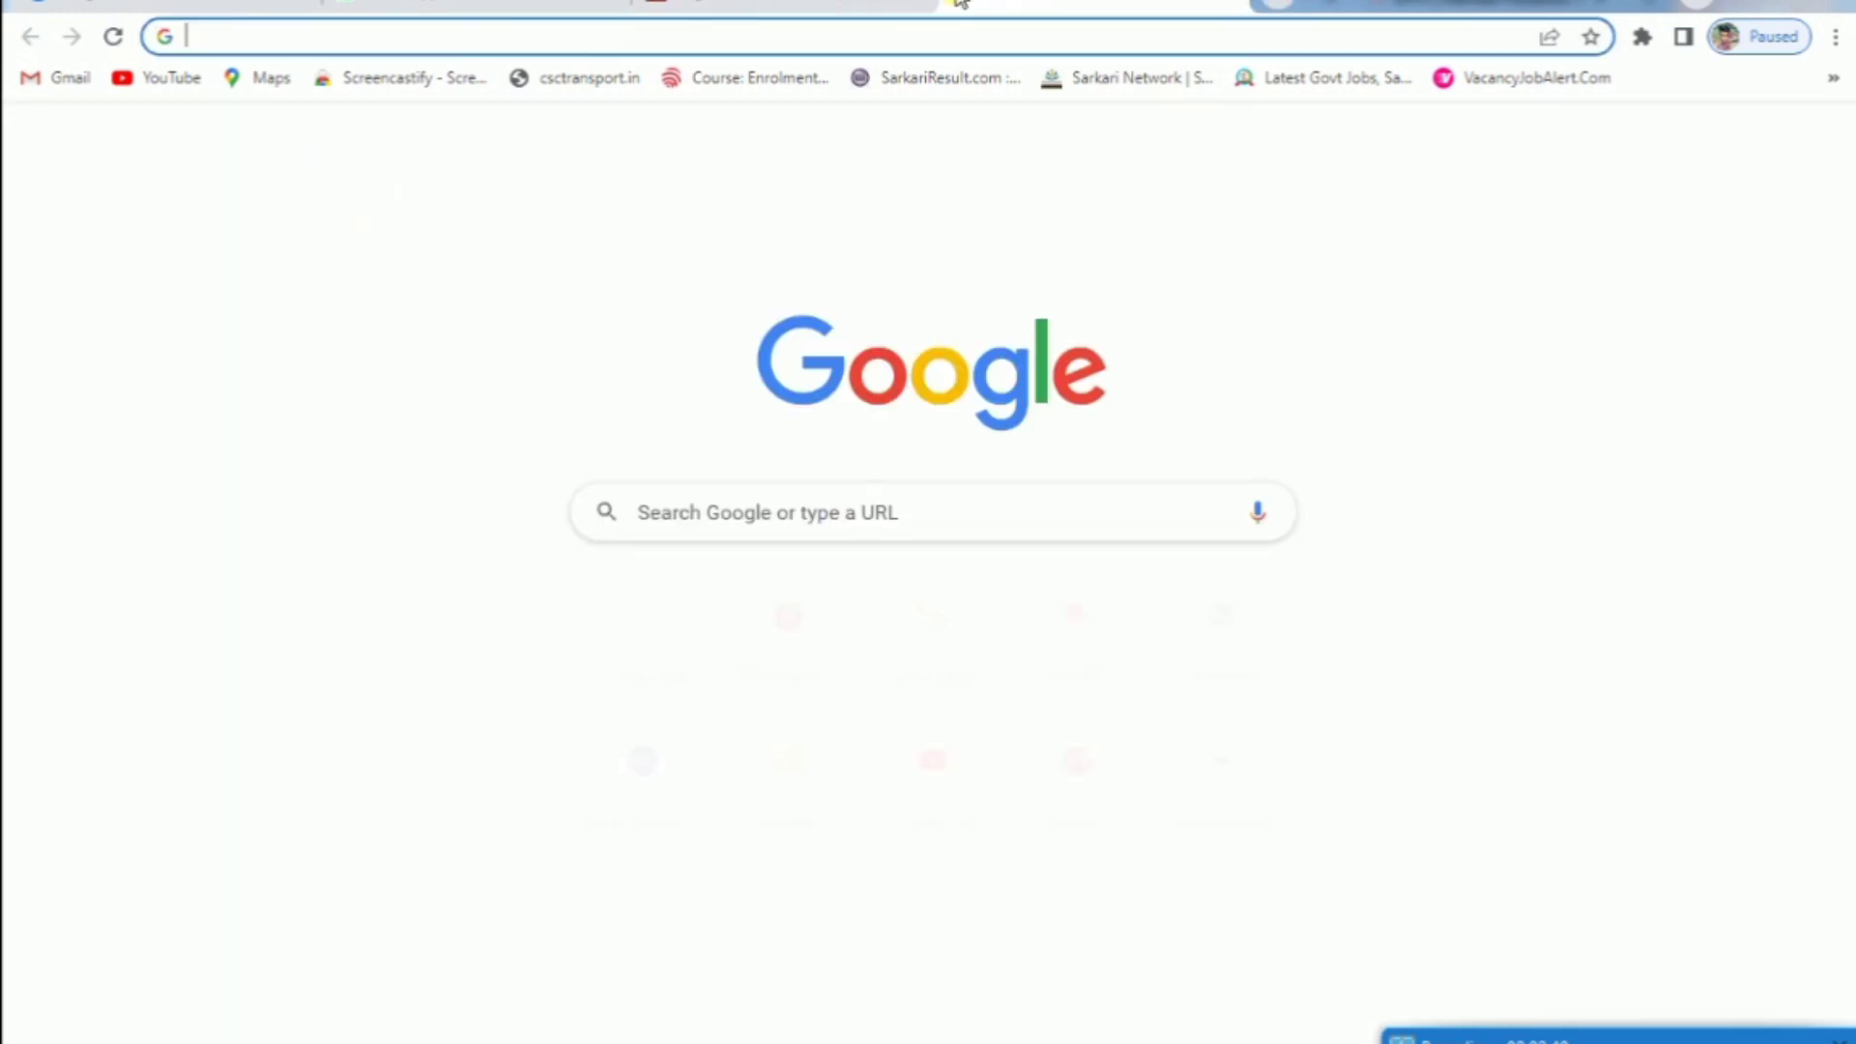
text(gmail)
key(Return)
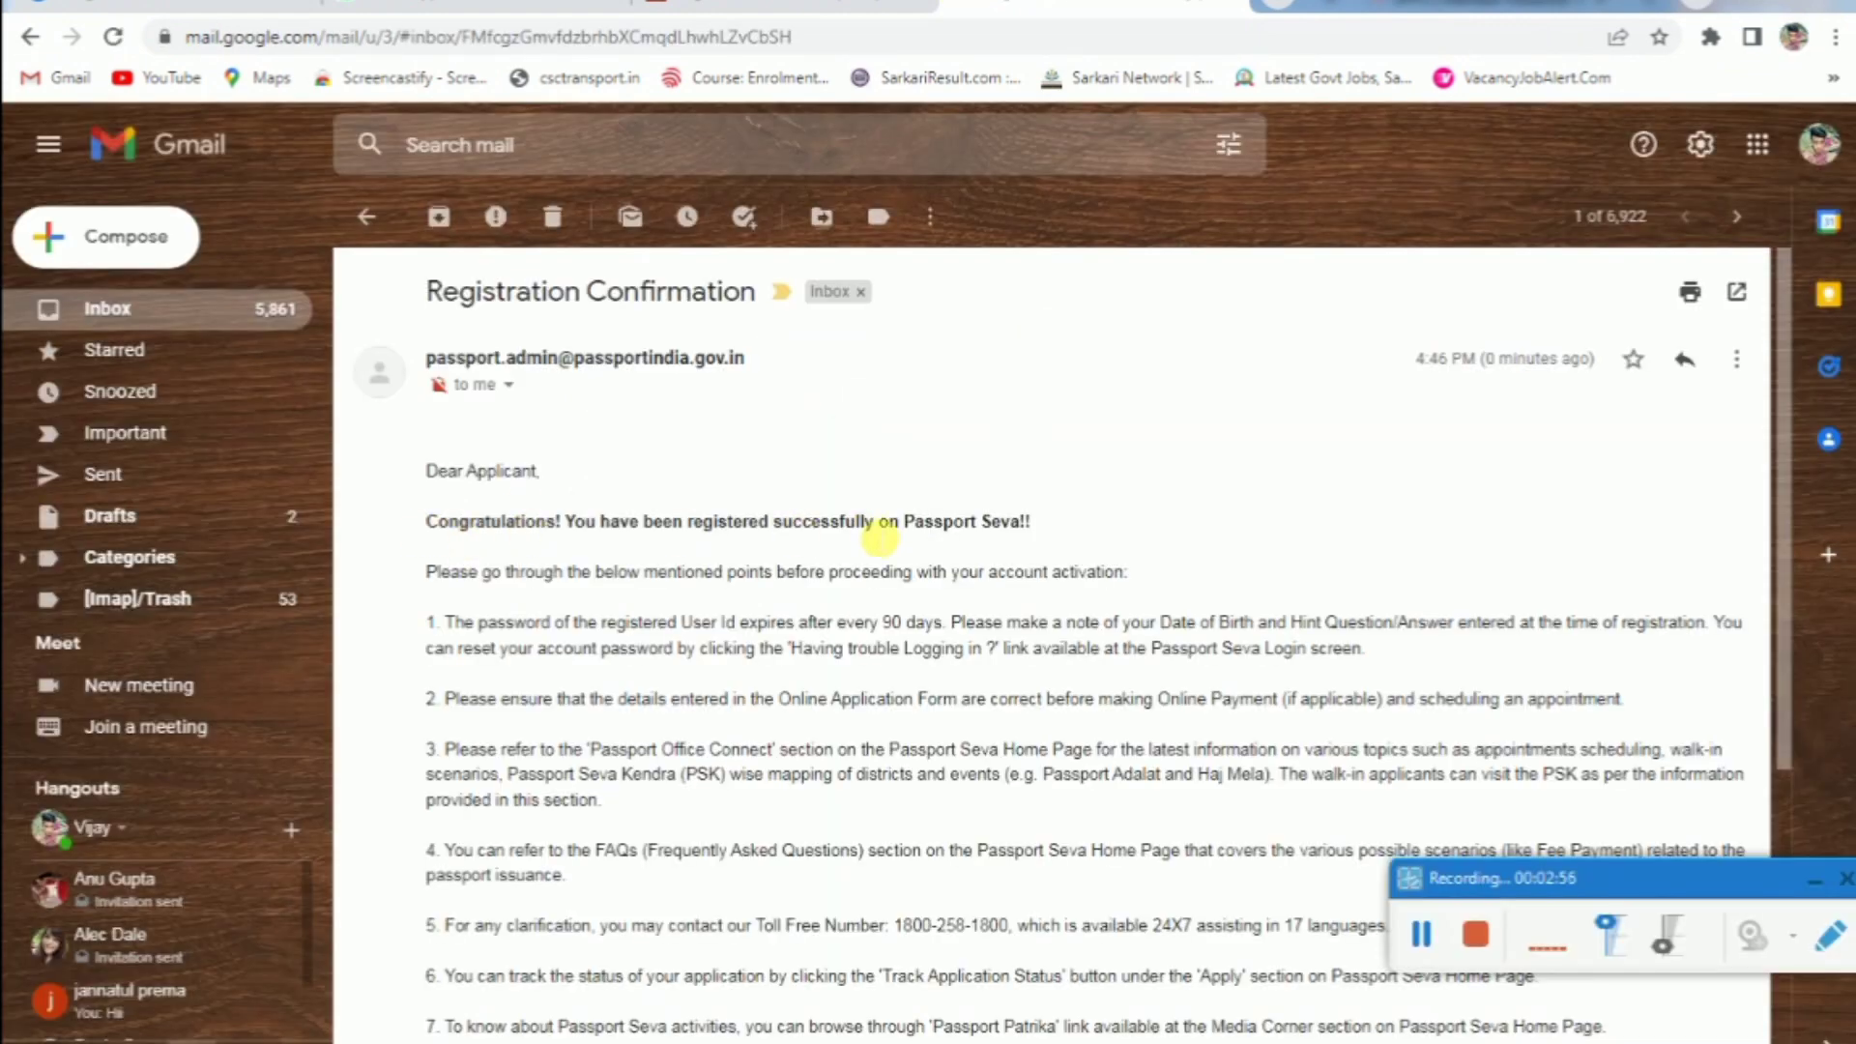
scroll(869, 526, down, 3)
scroll(690, 637, down, 1)
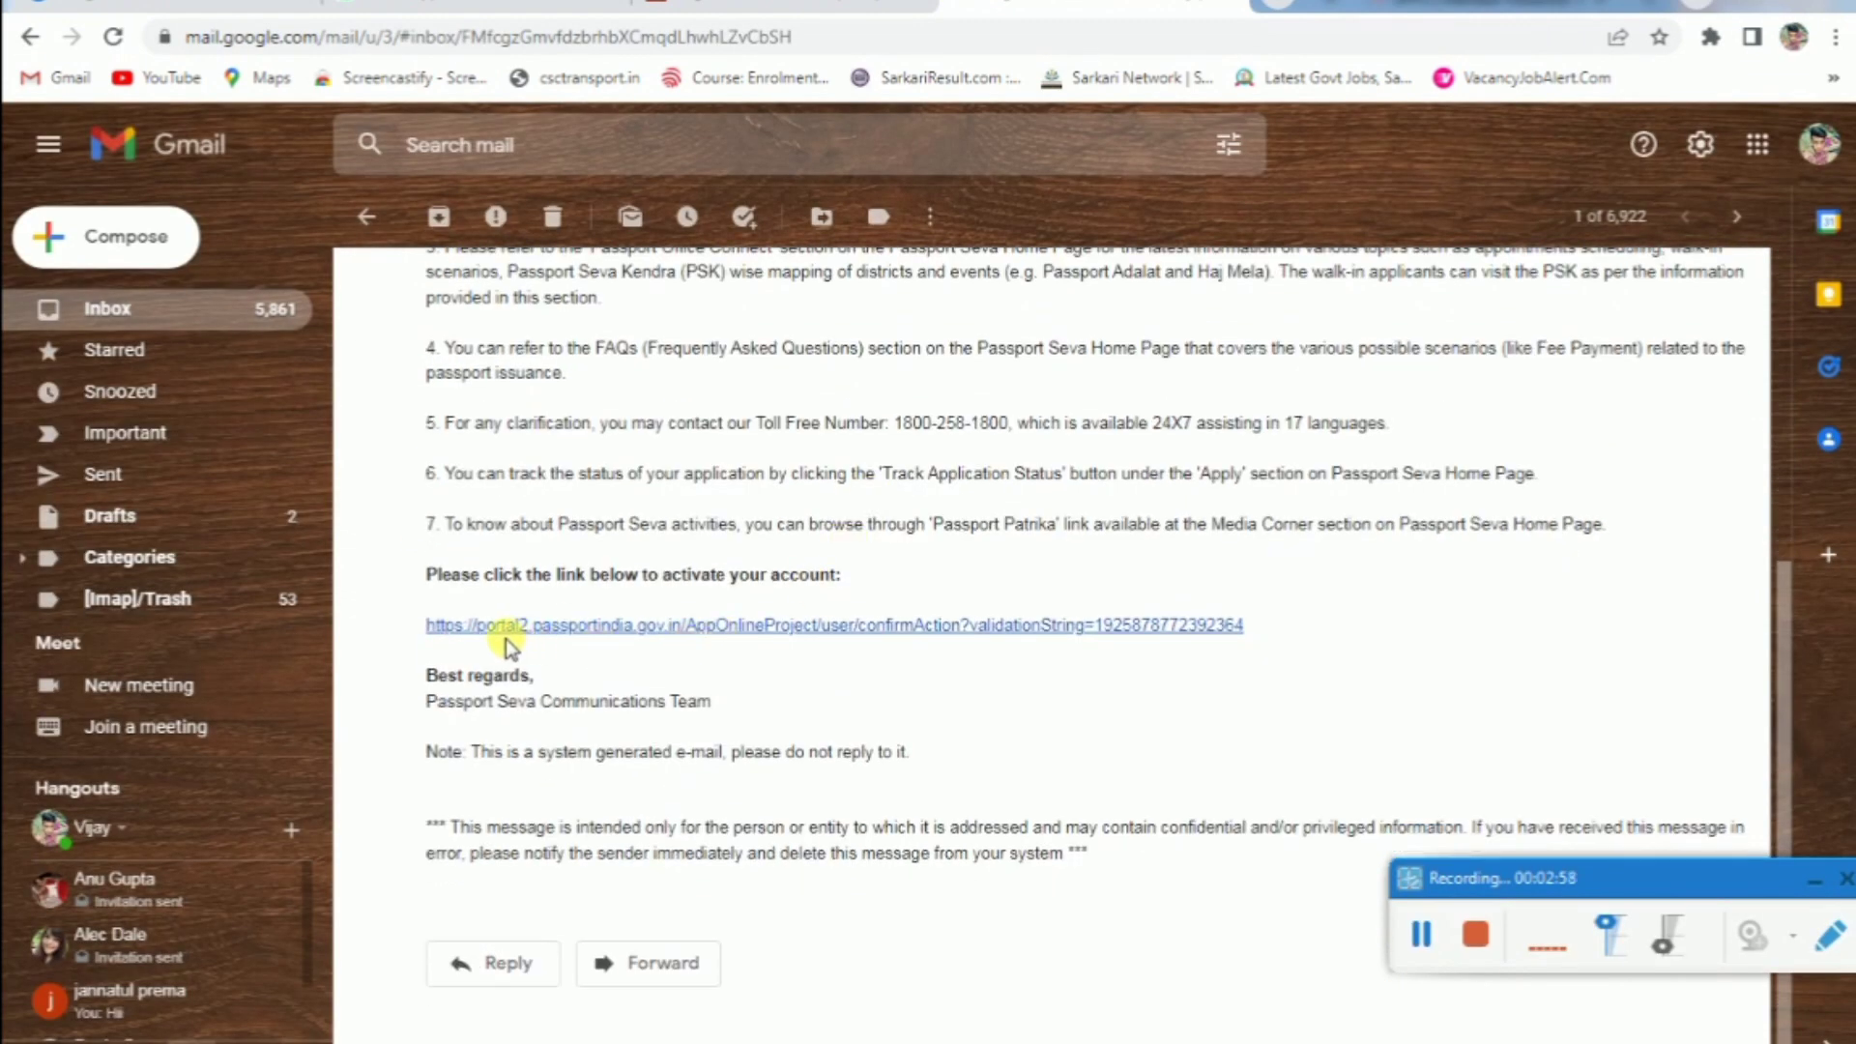
click(884, 628)
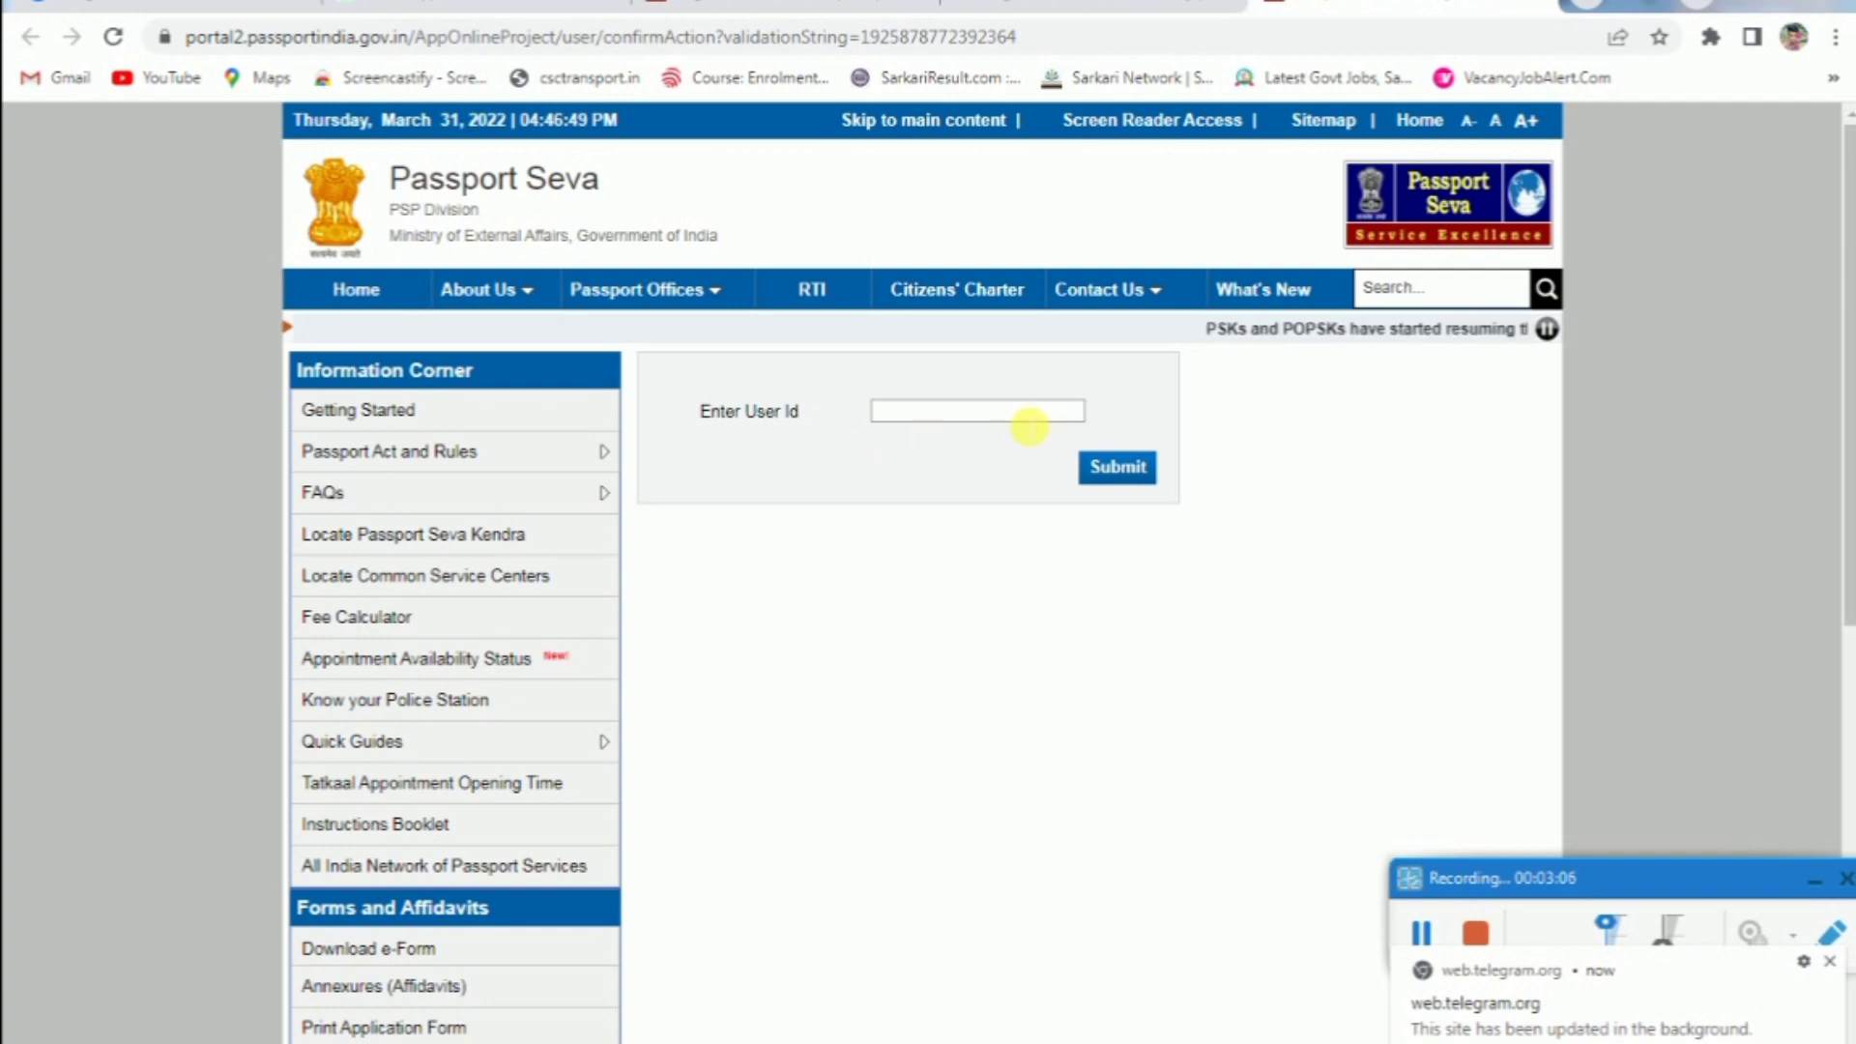
Submit the account's e-mail User Id to activate it and dismiss the pop-up notification
click(1029, 422)
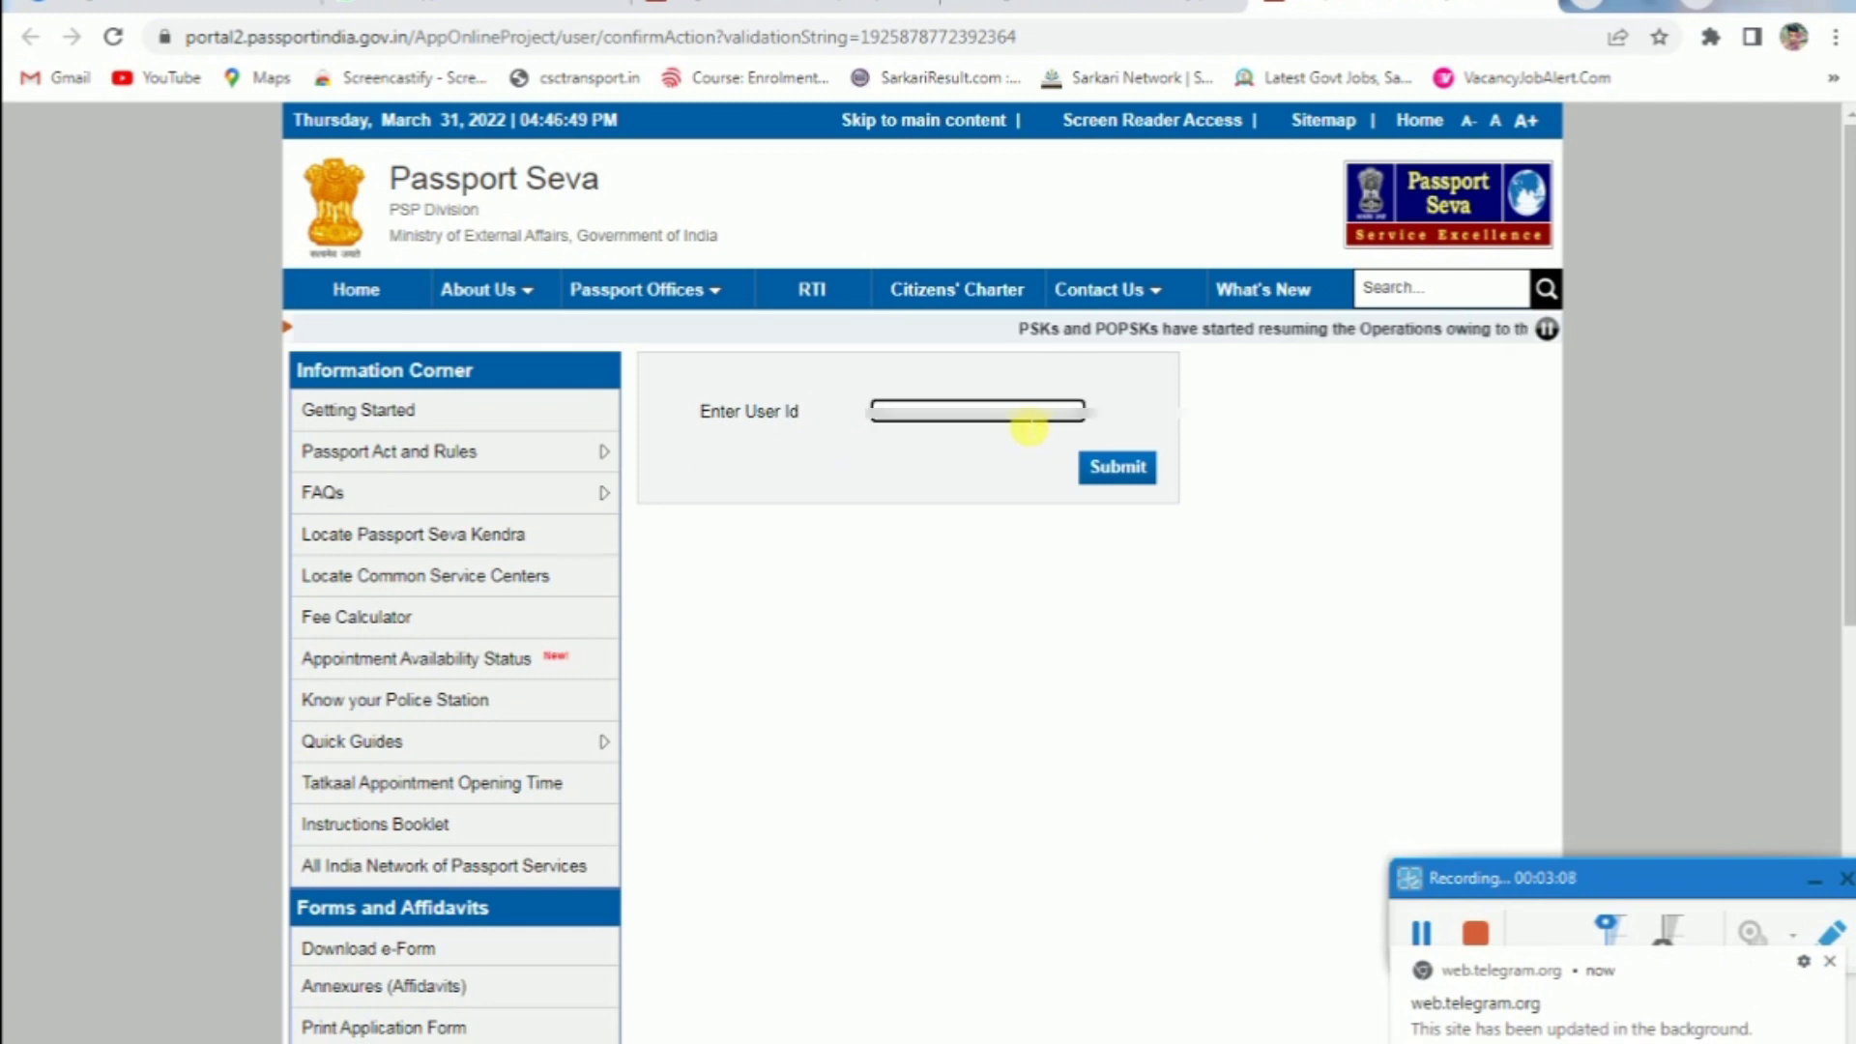
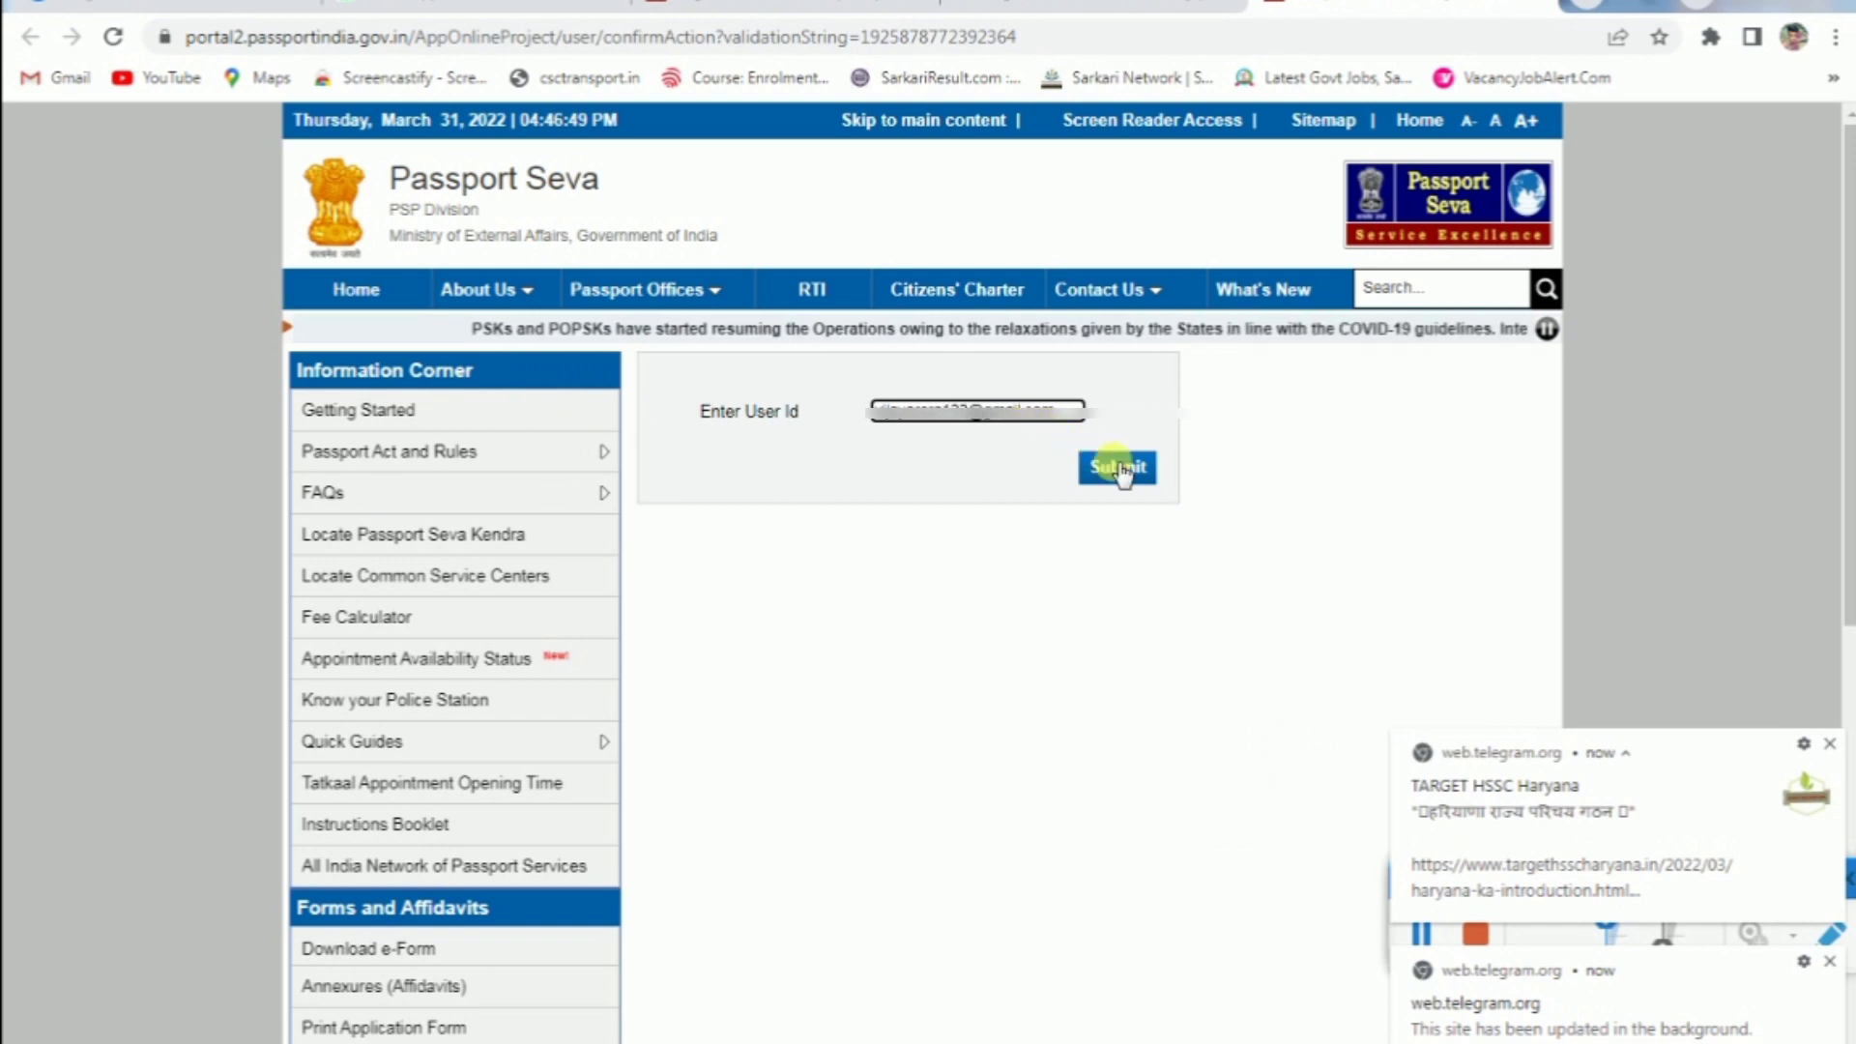
click(1121, 470)
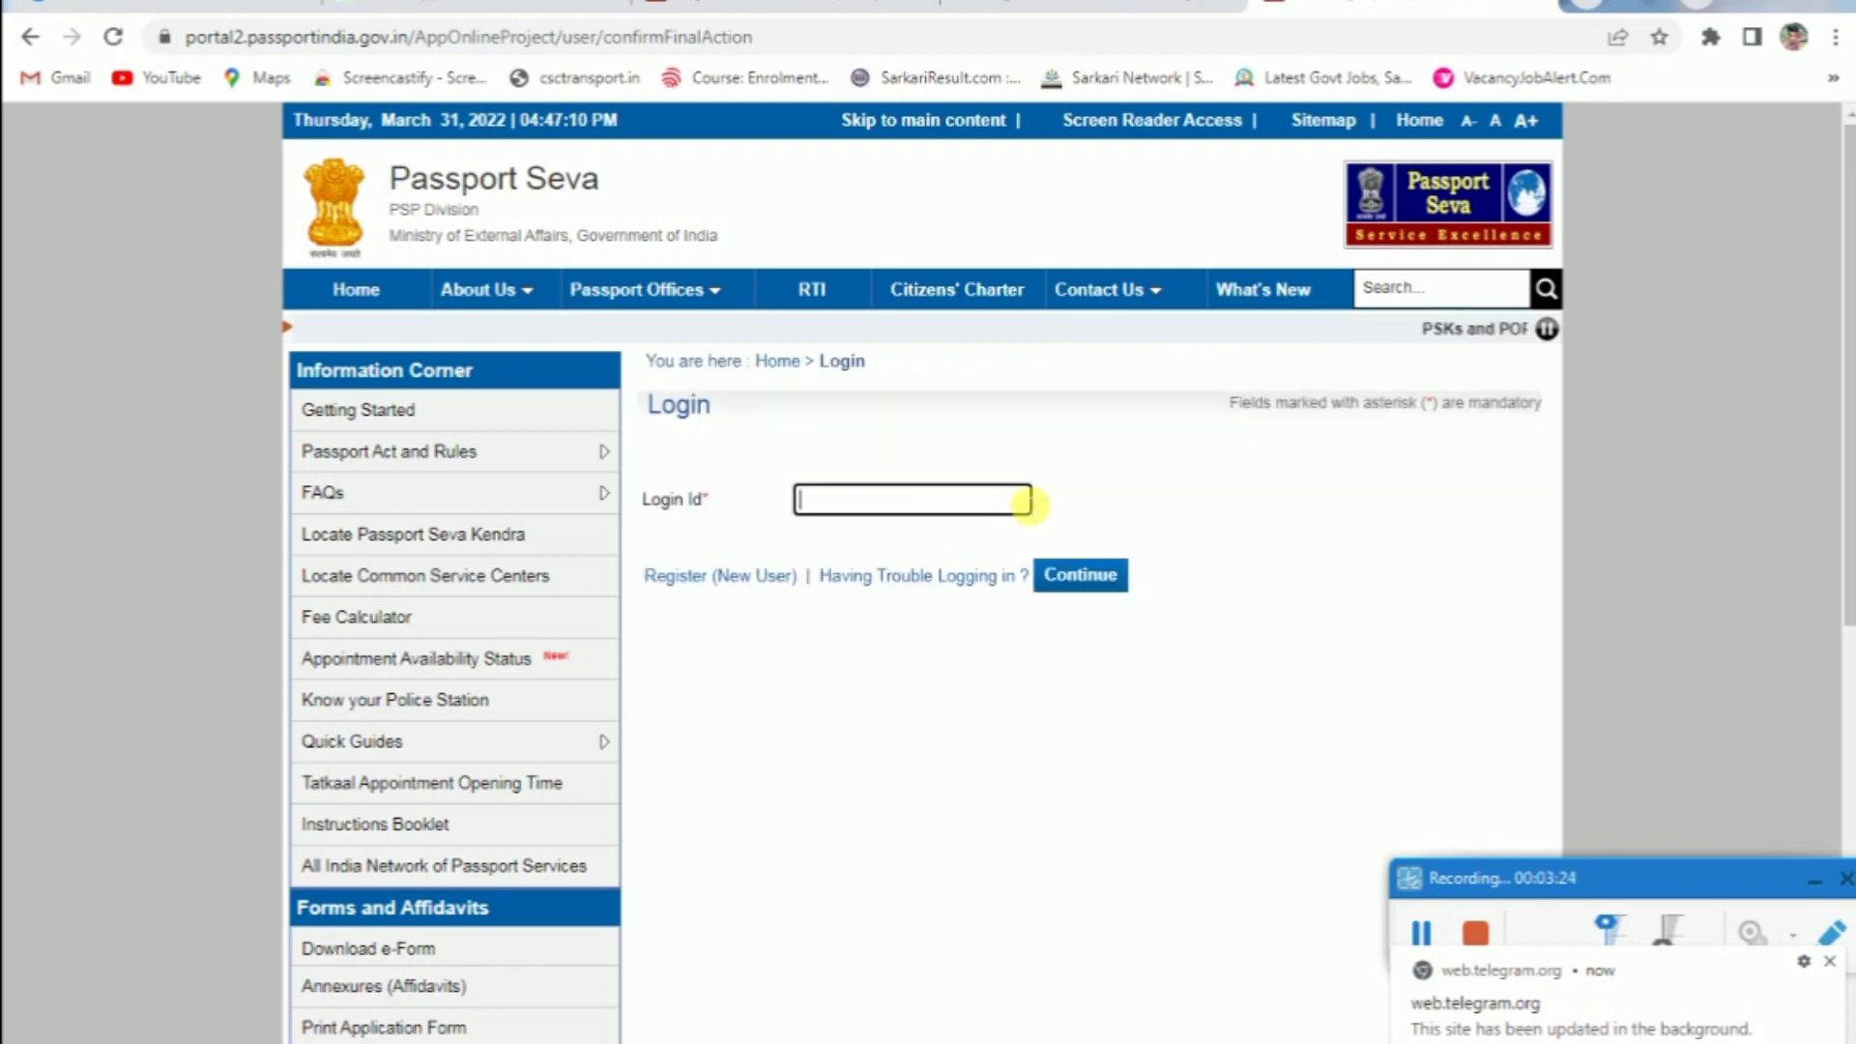
click(1830, 963)
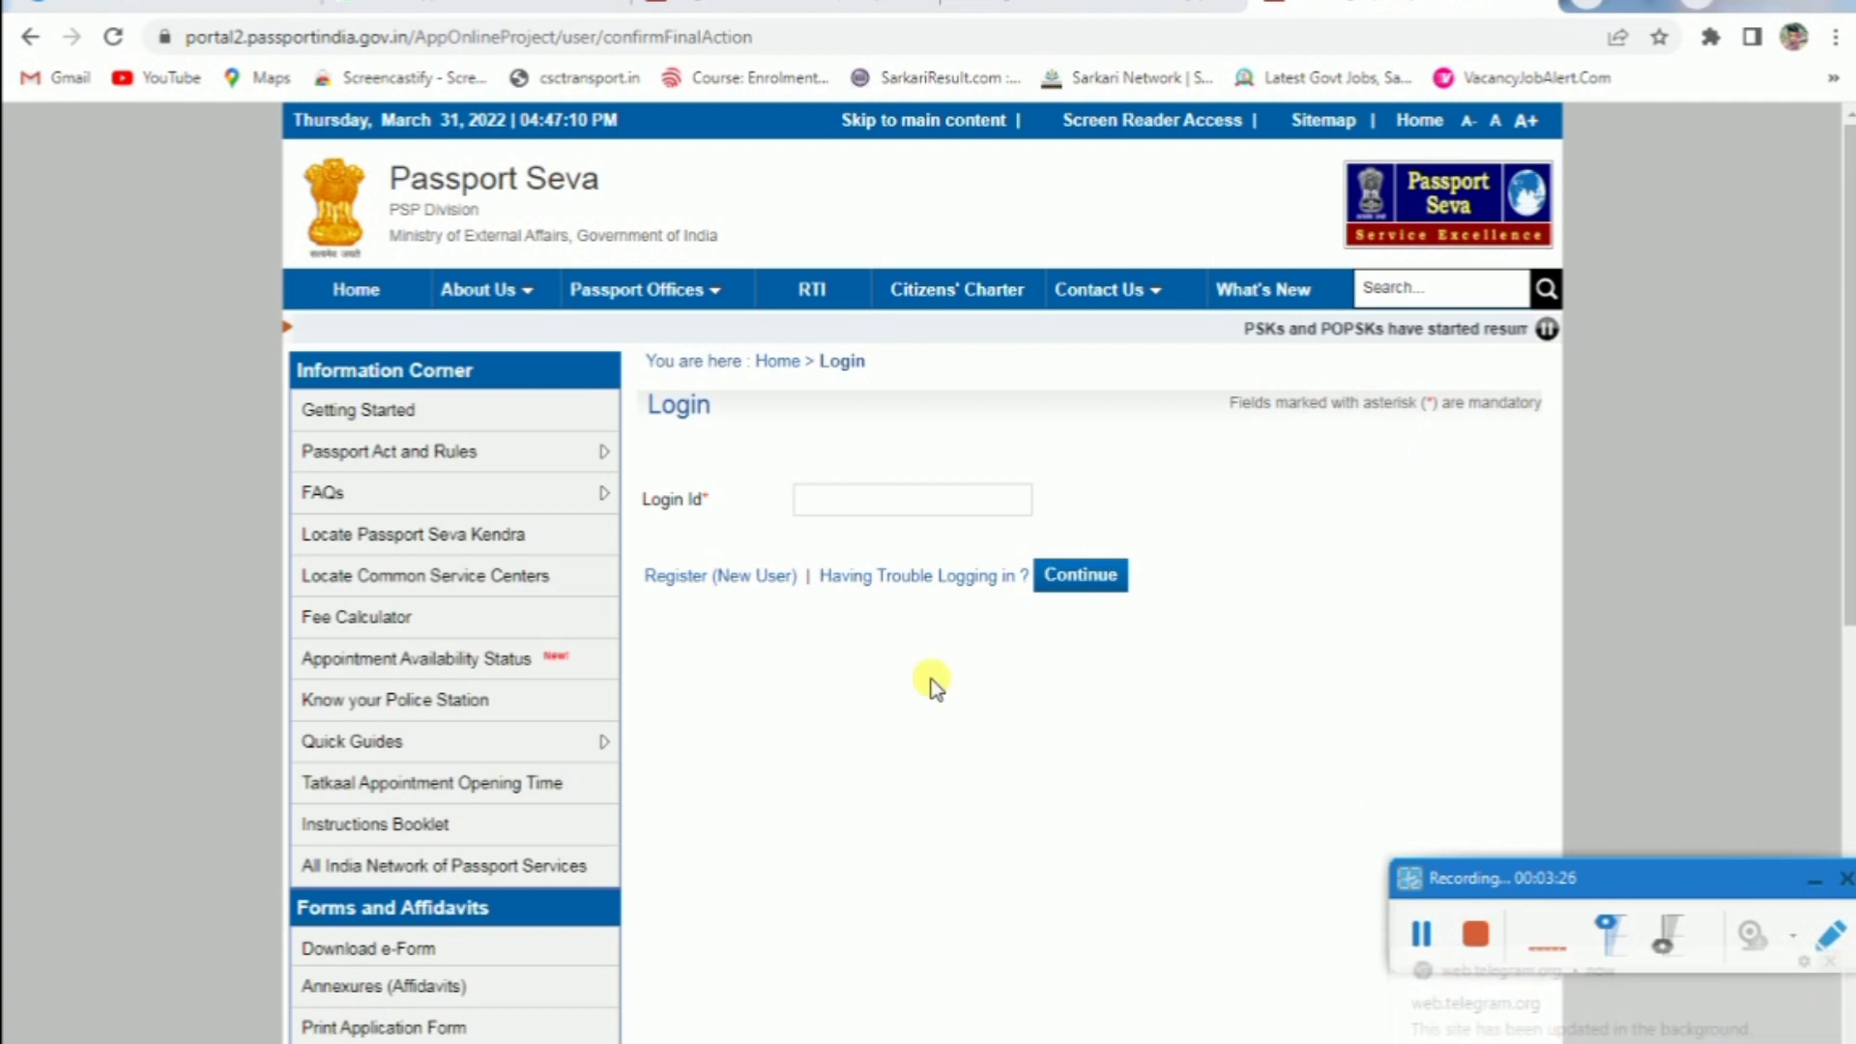
Return to the Passport Seva home page and open a new blank browser tab
click(850, 37)
key(alt+Left)
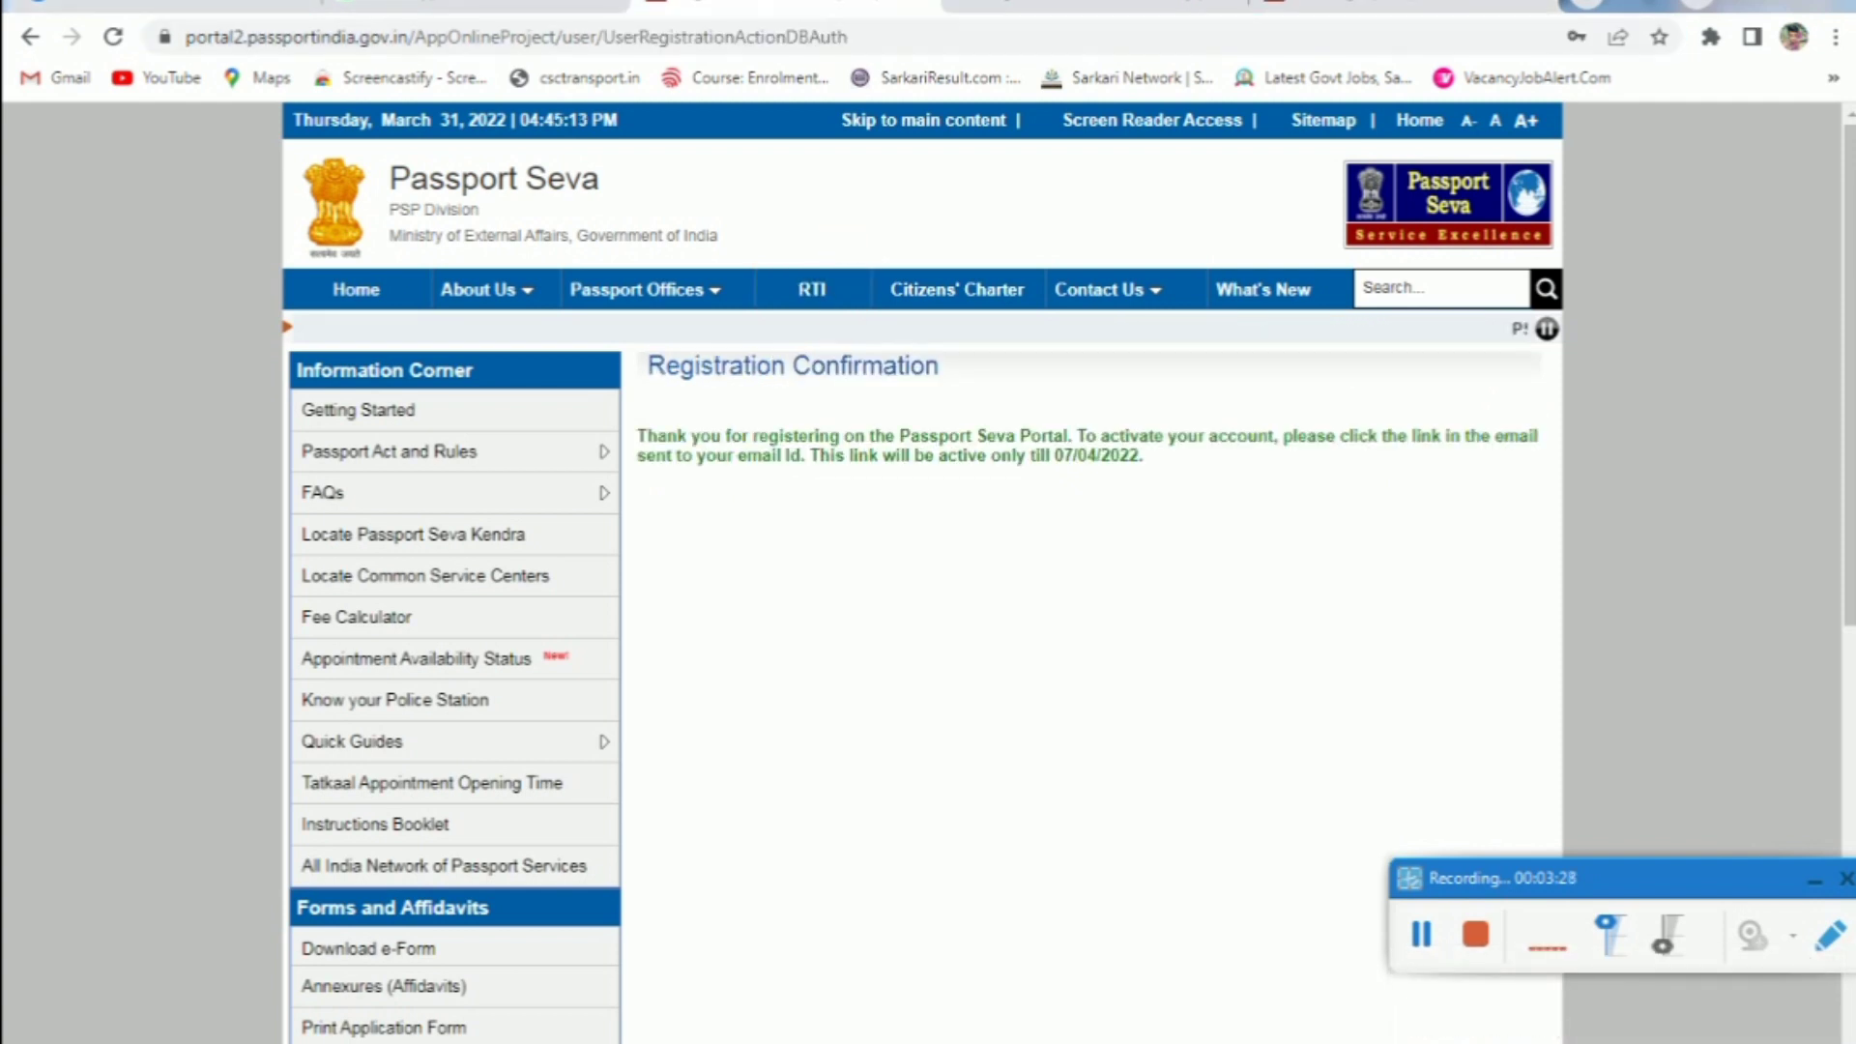
click(368, 287)
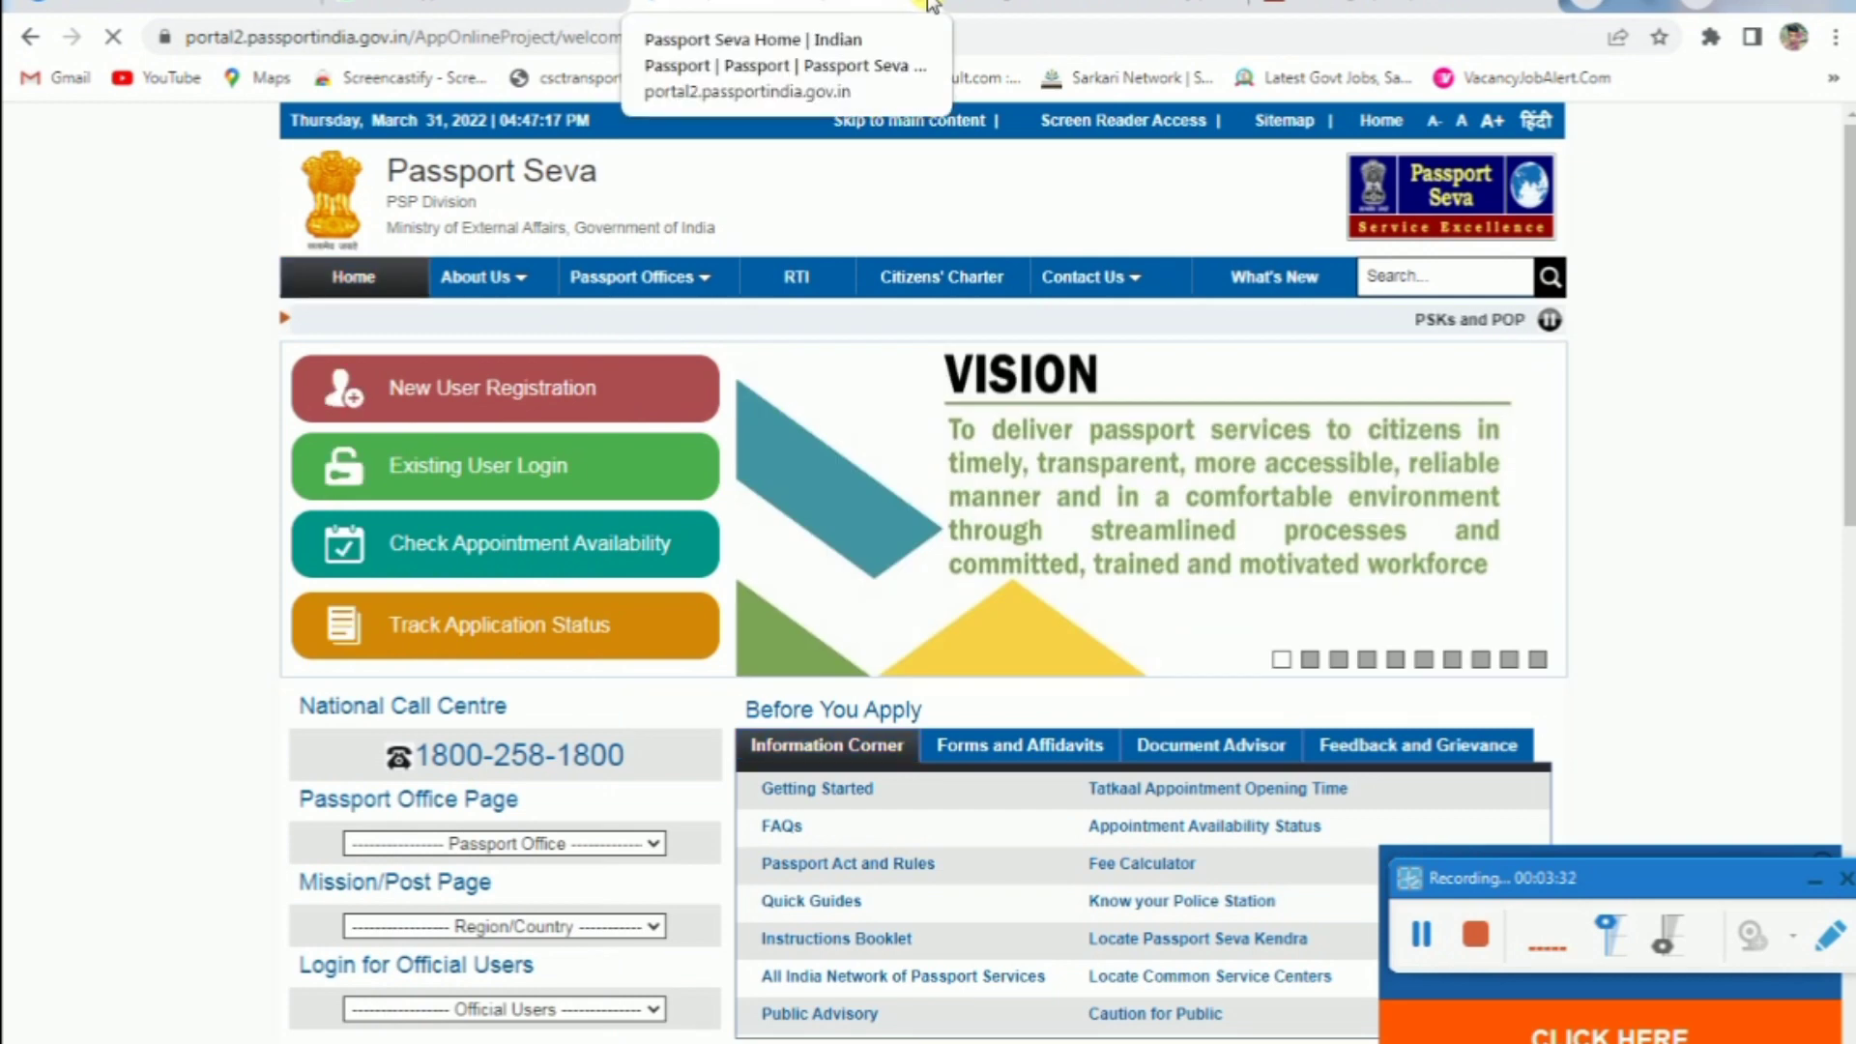
click(966, 8)
click(1141, 8)
key(ctrl+shift+Tab)
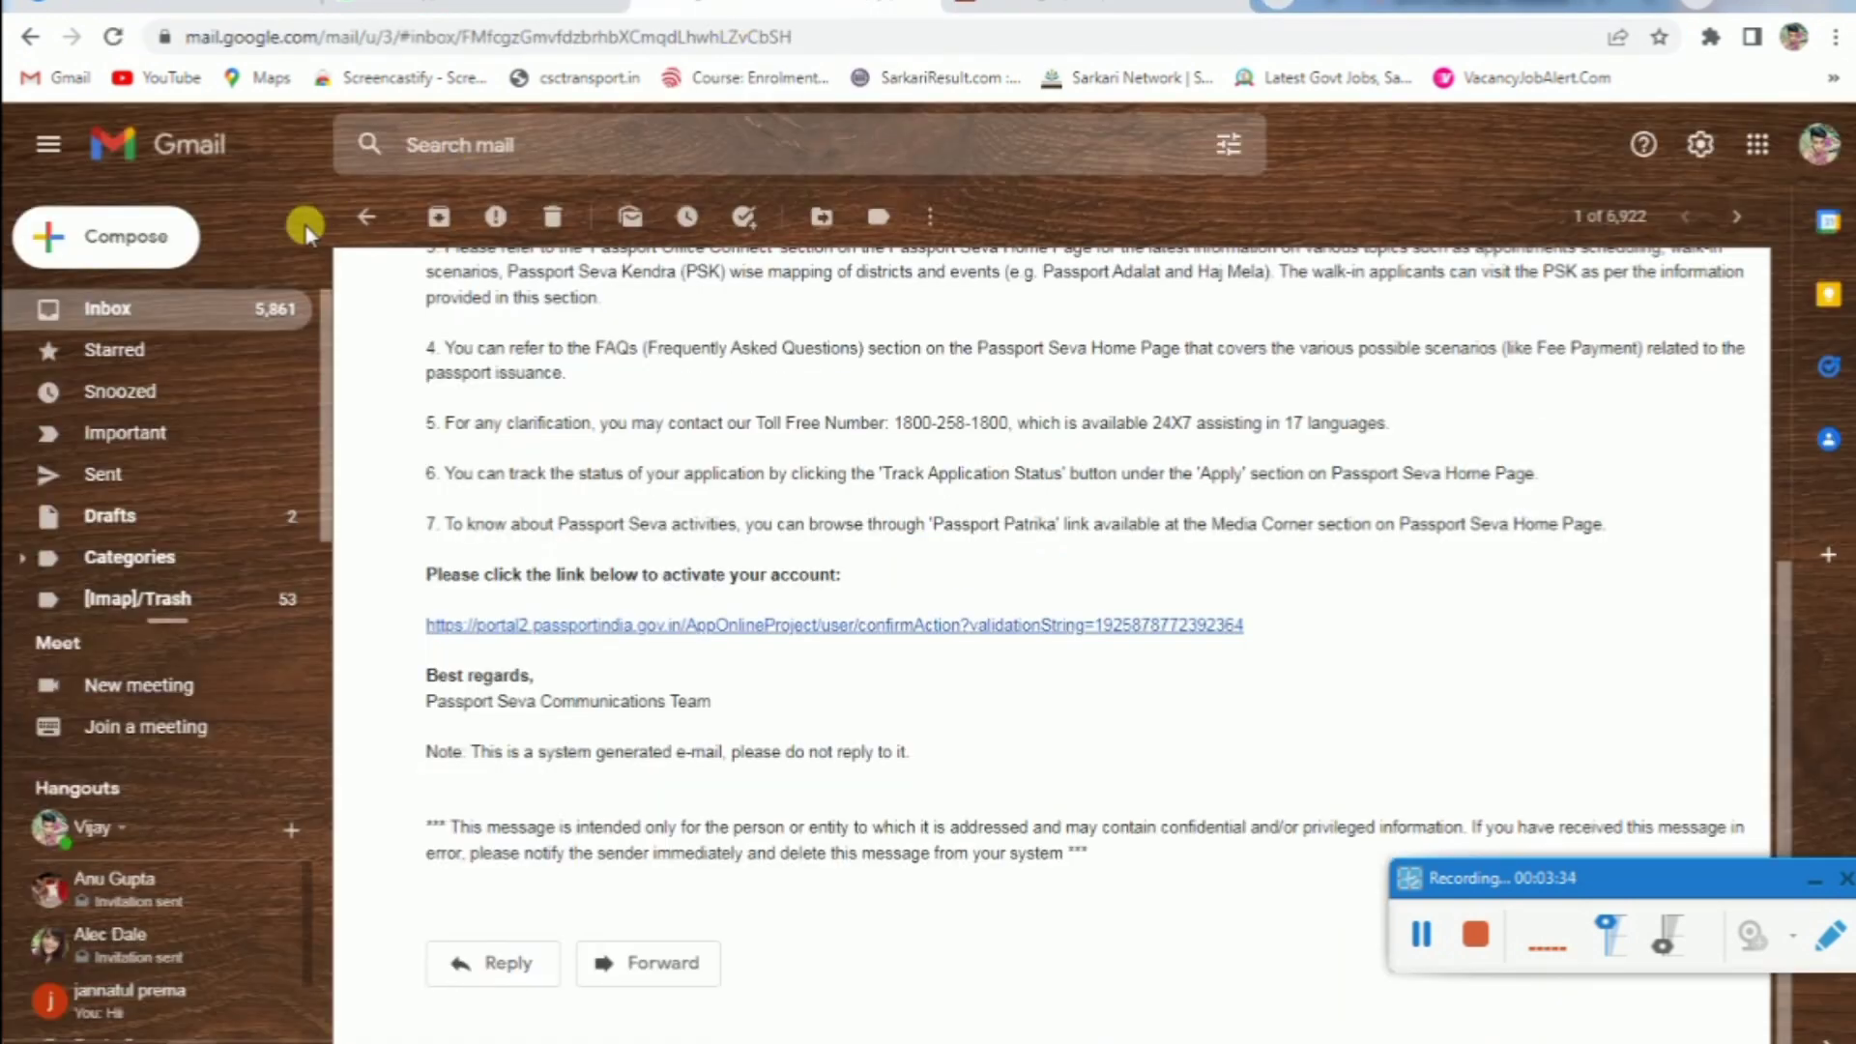
key(ctrl+Tab)
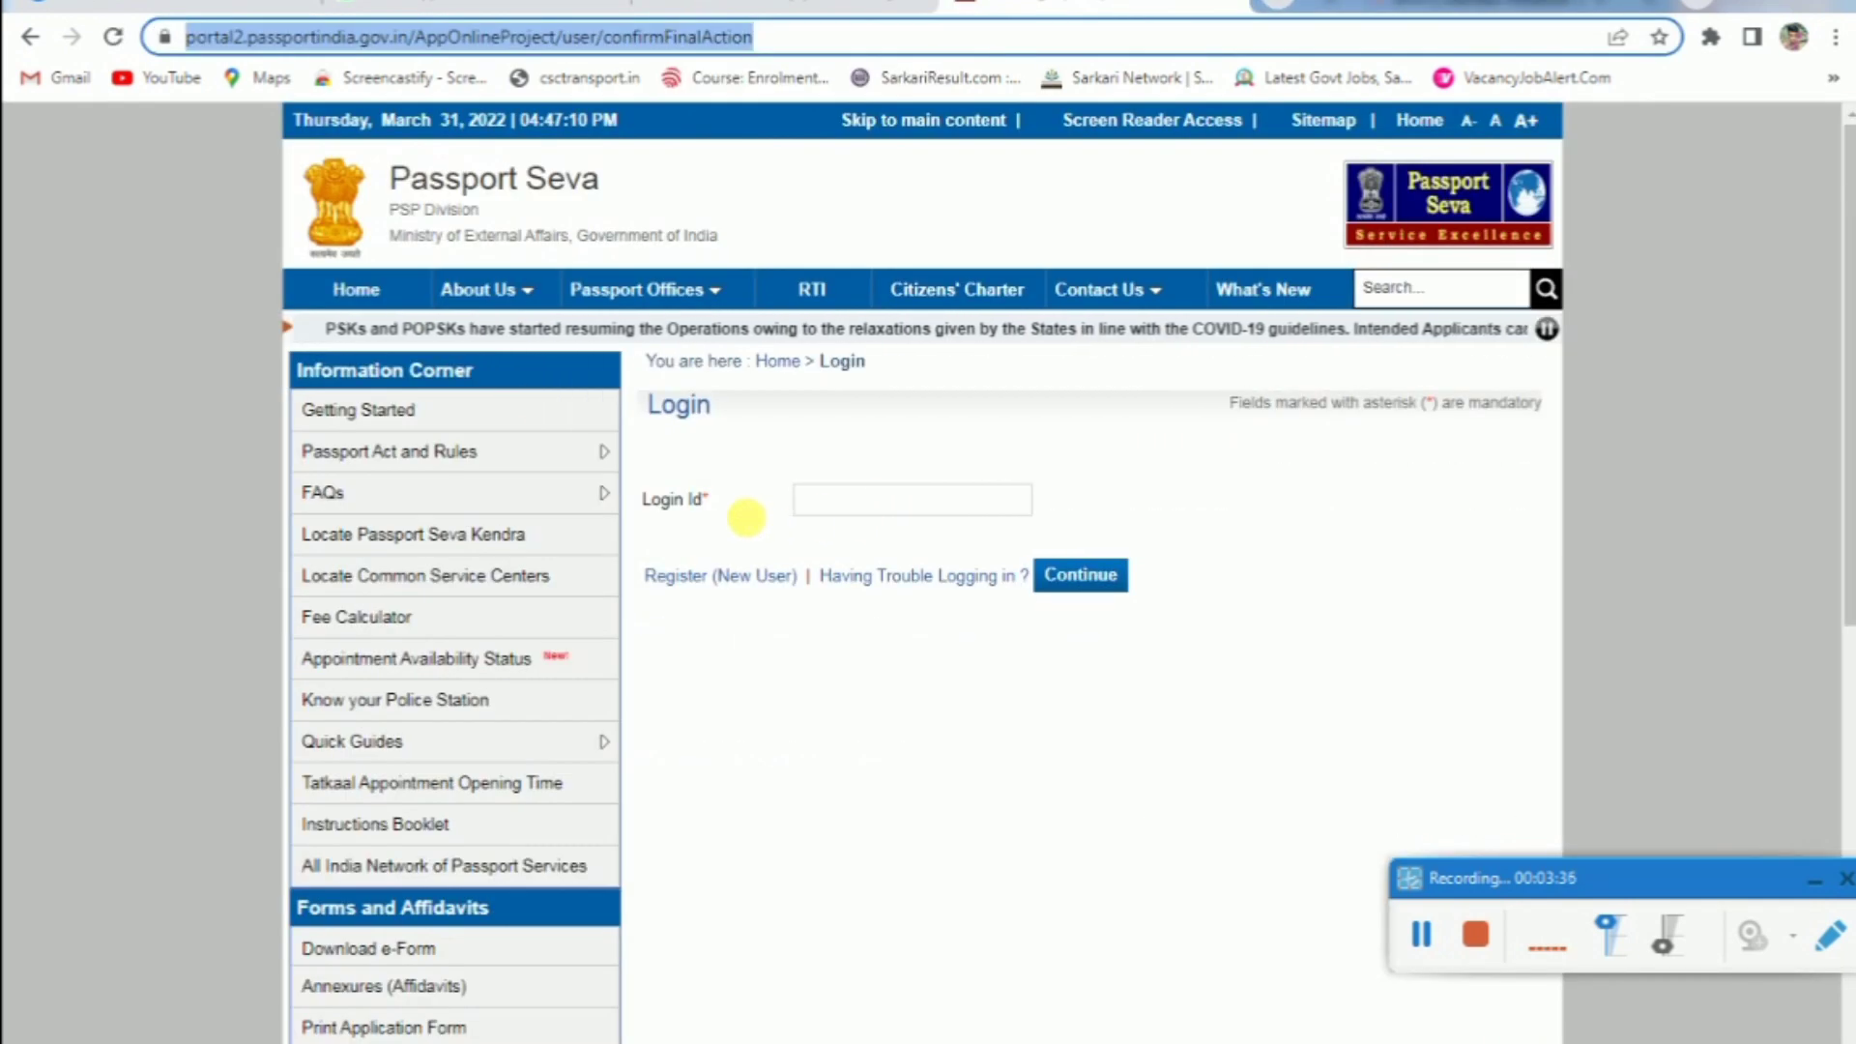
click(372, 295)
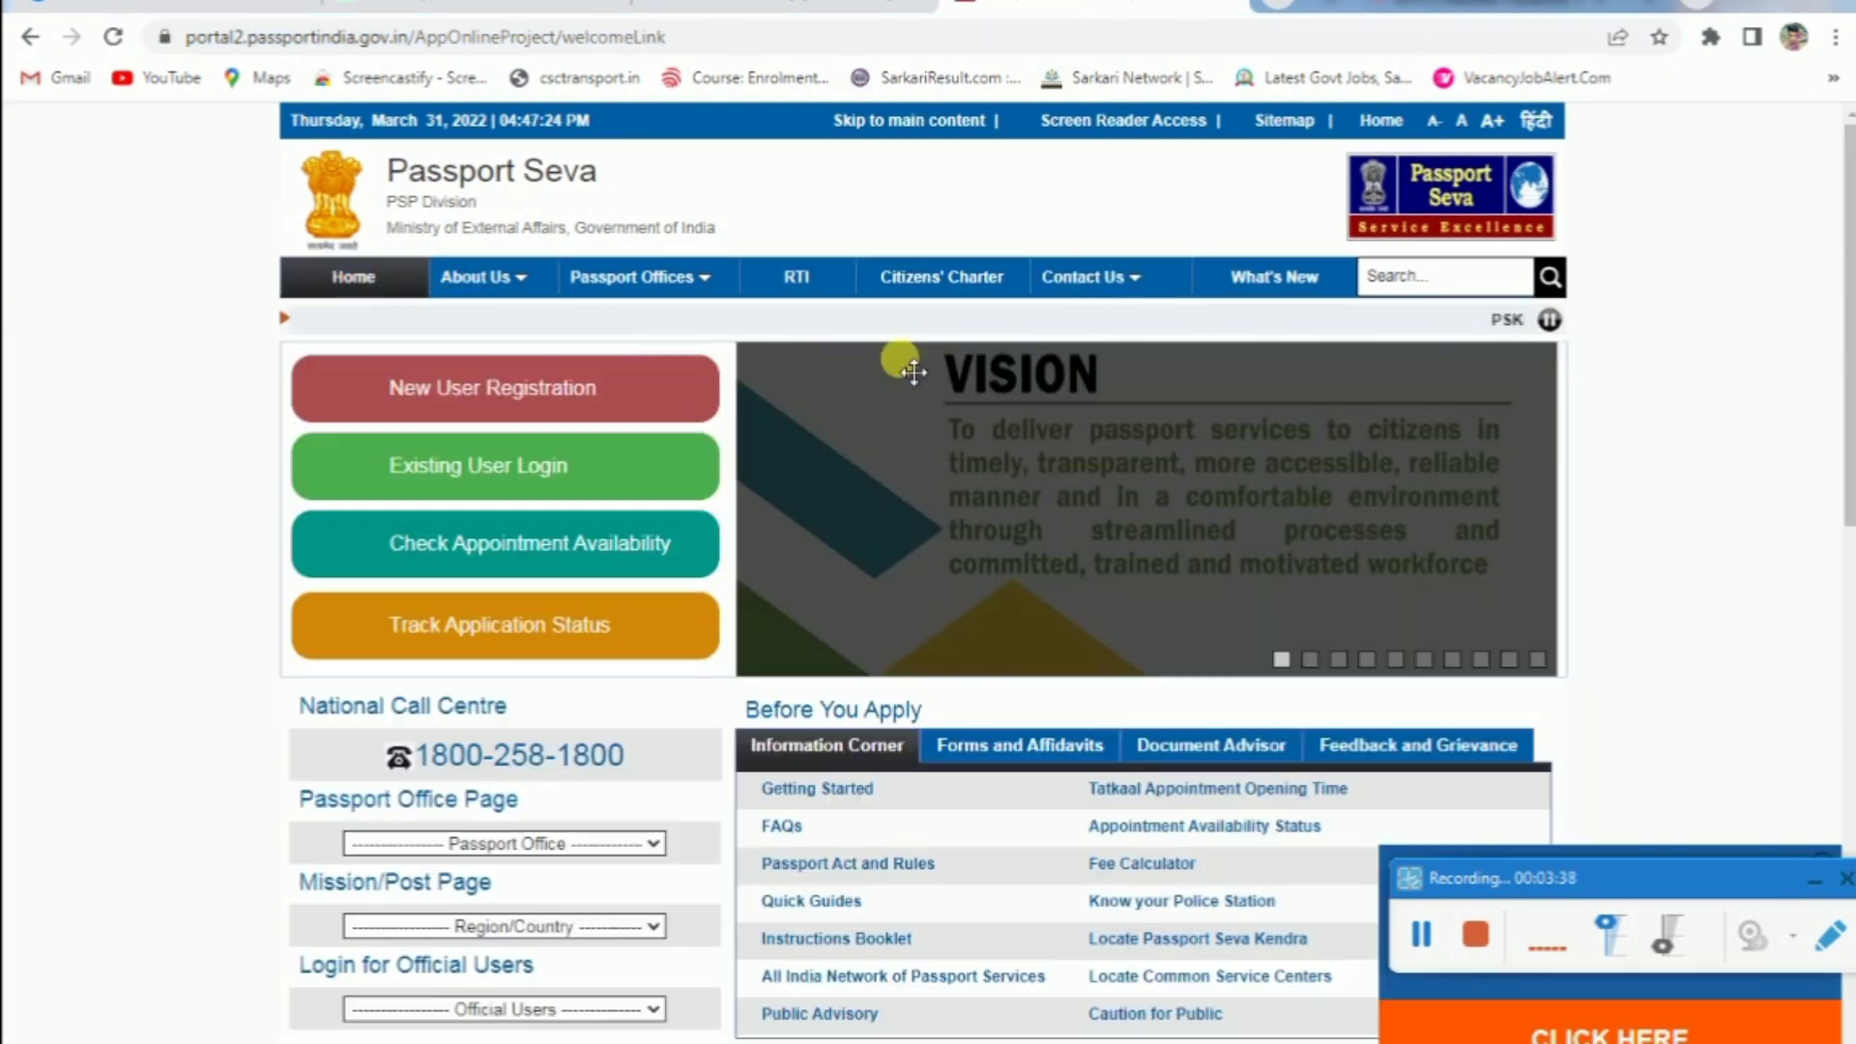
key(ctrl+t)
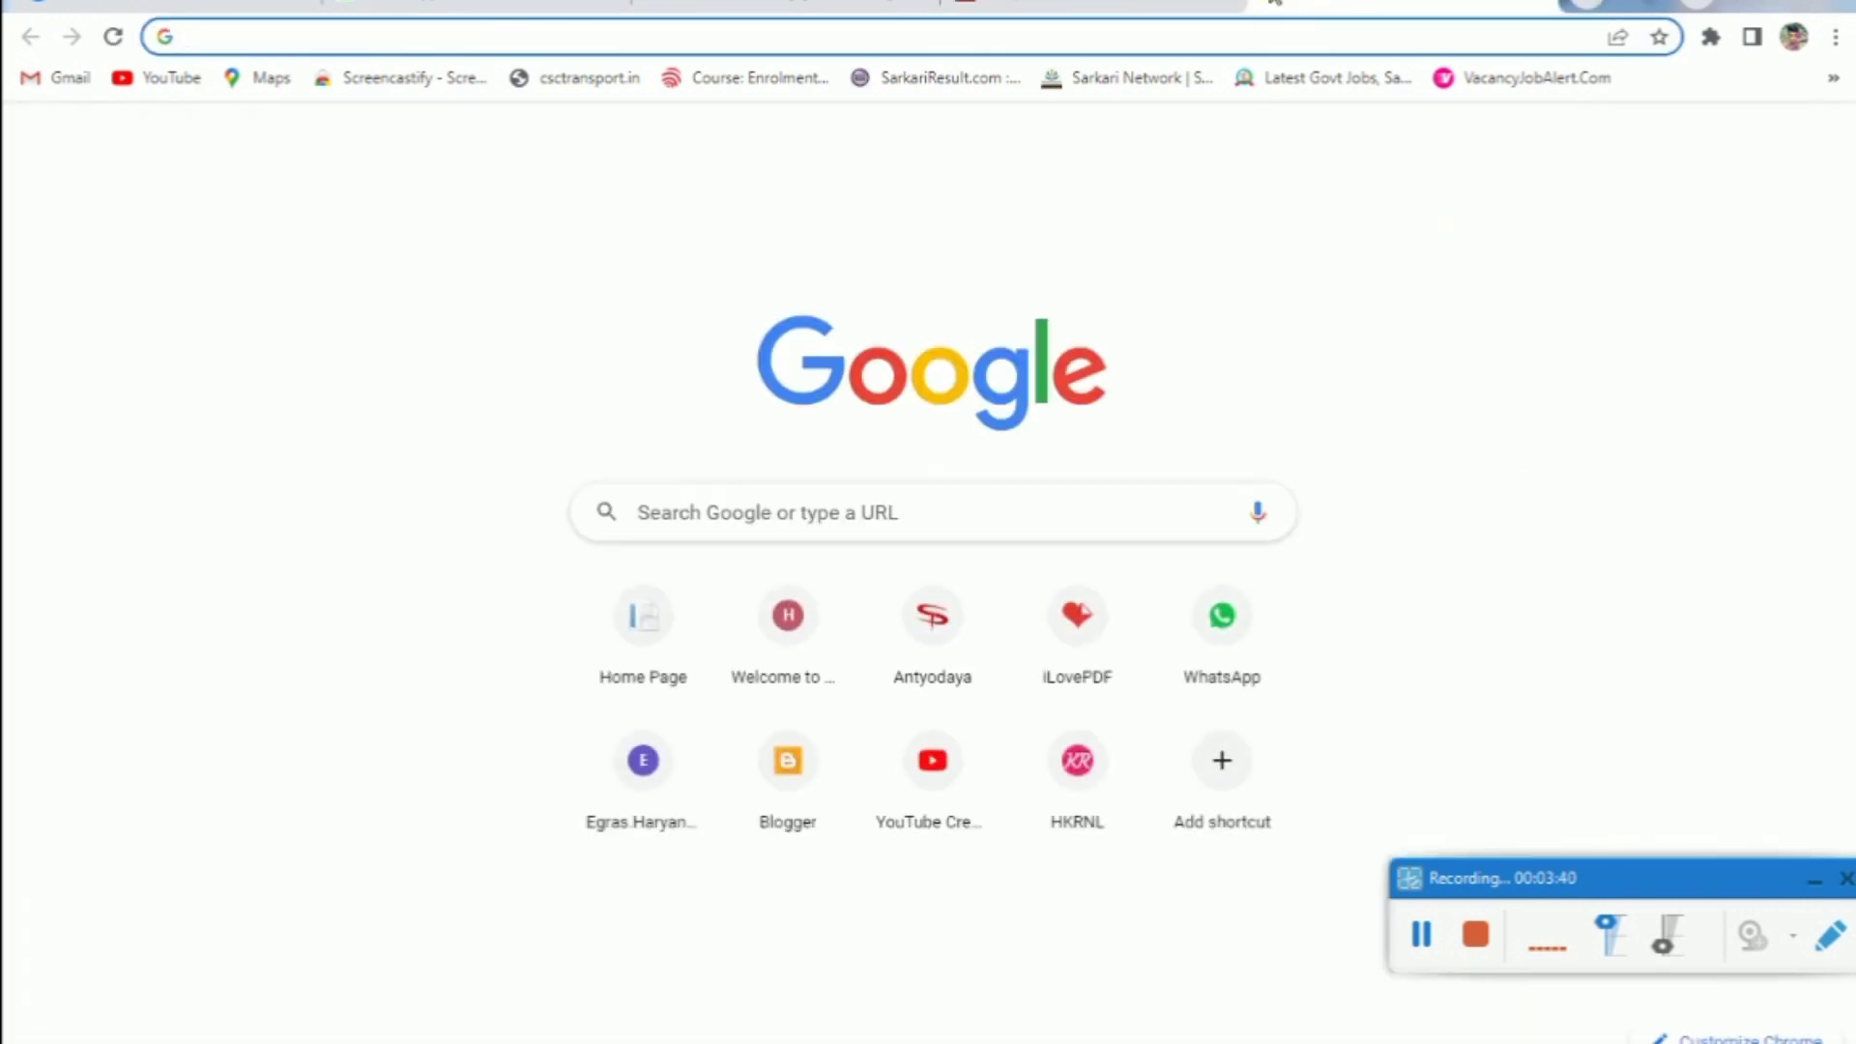
Search 'csc', find Passport Services via 'pass' in Digital Seva, and continue to Passport Seva for RPO Chandigarh
text(csc)
key(Return)
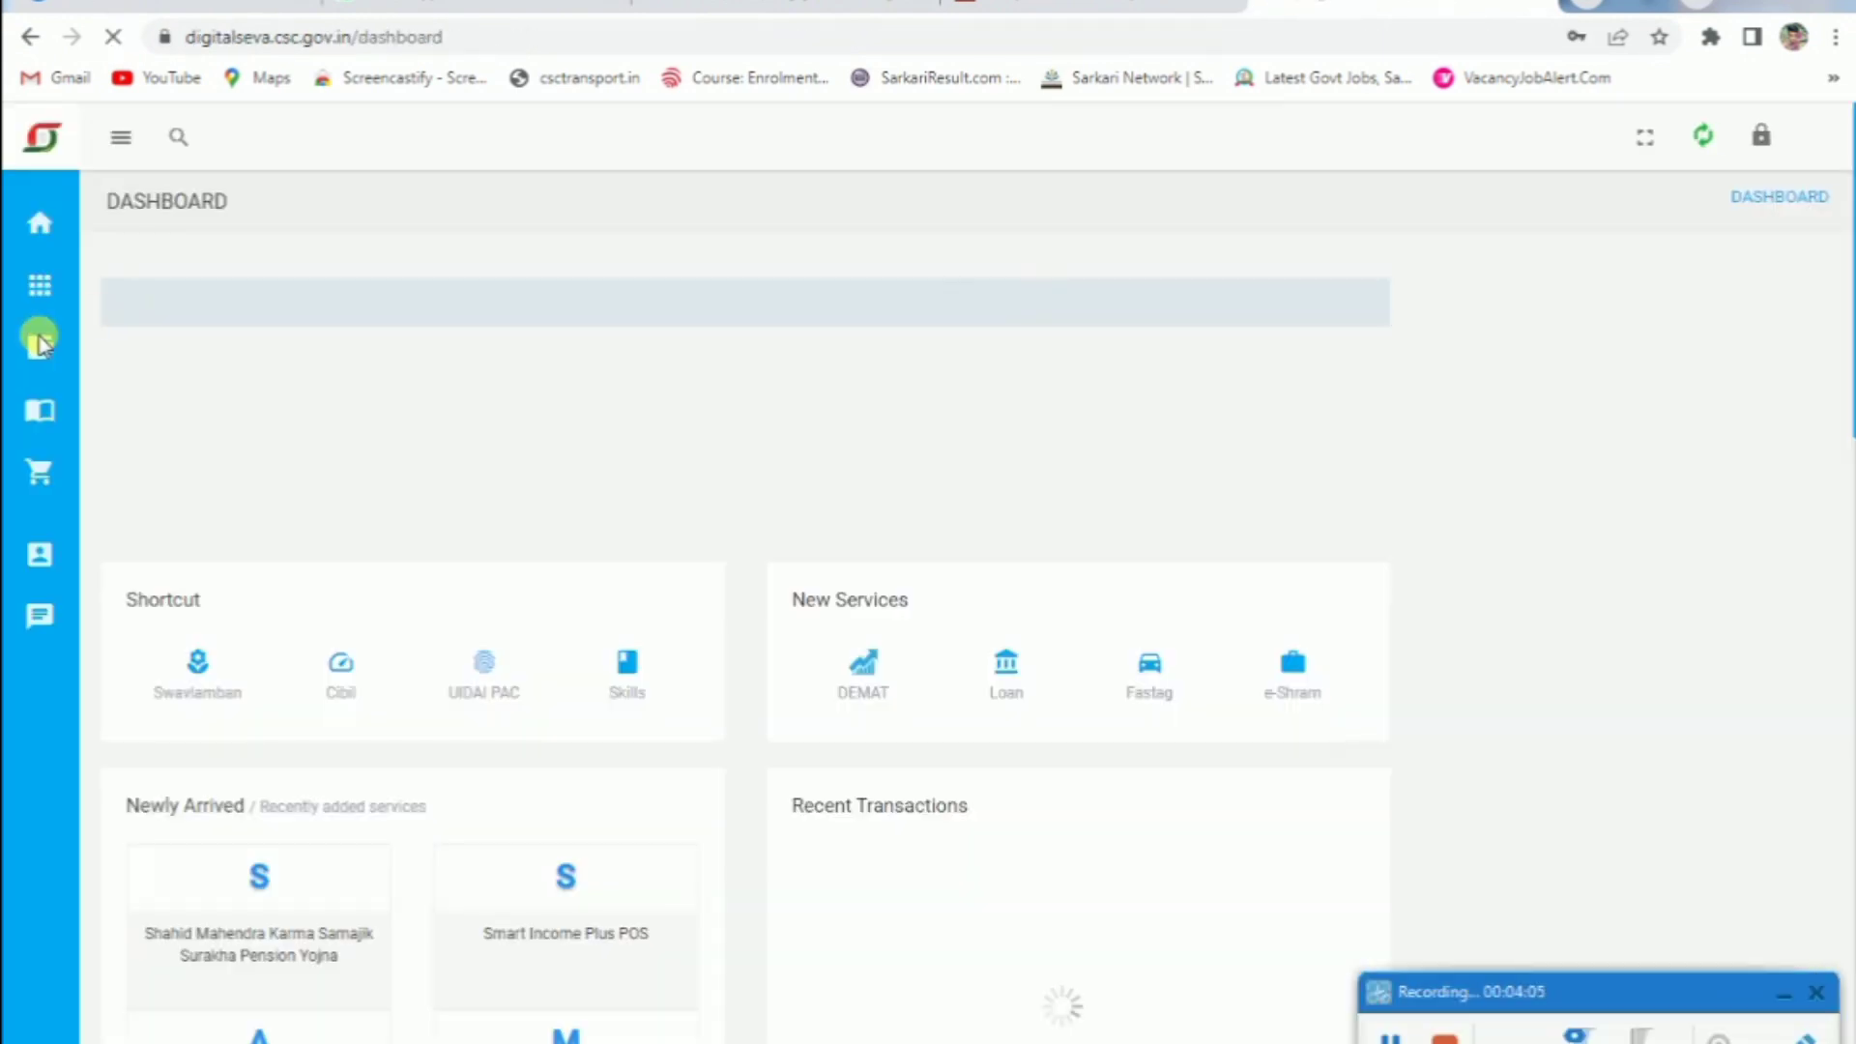
mouse_move(73, 259)
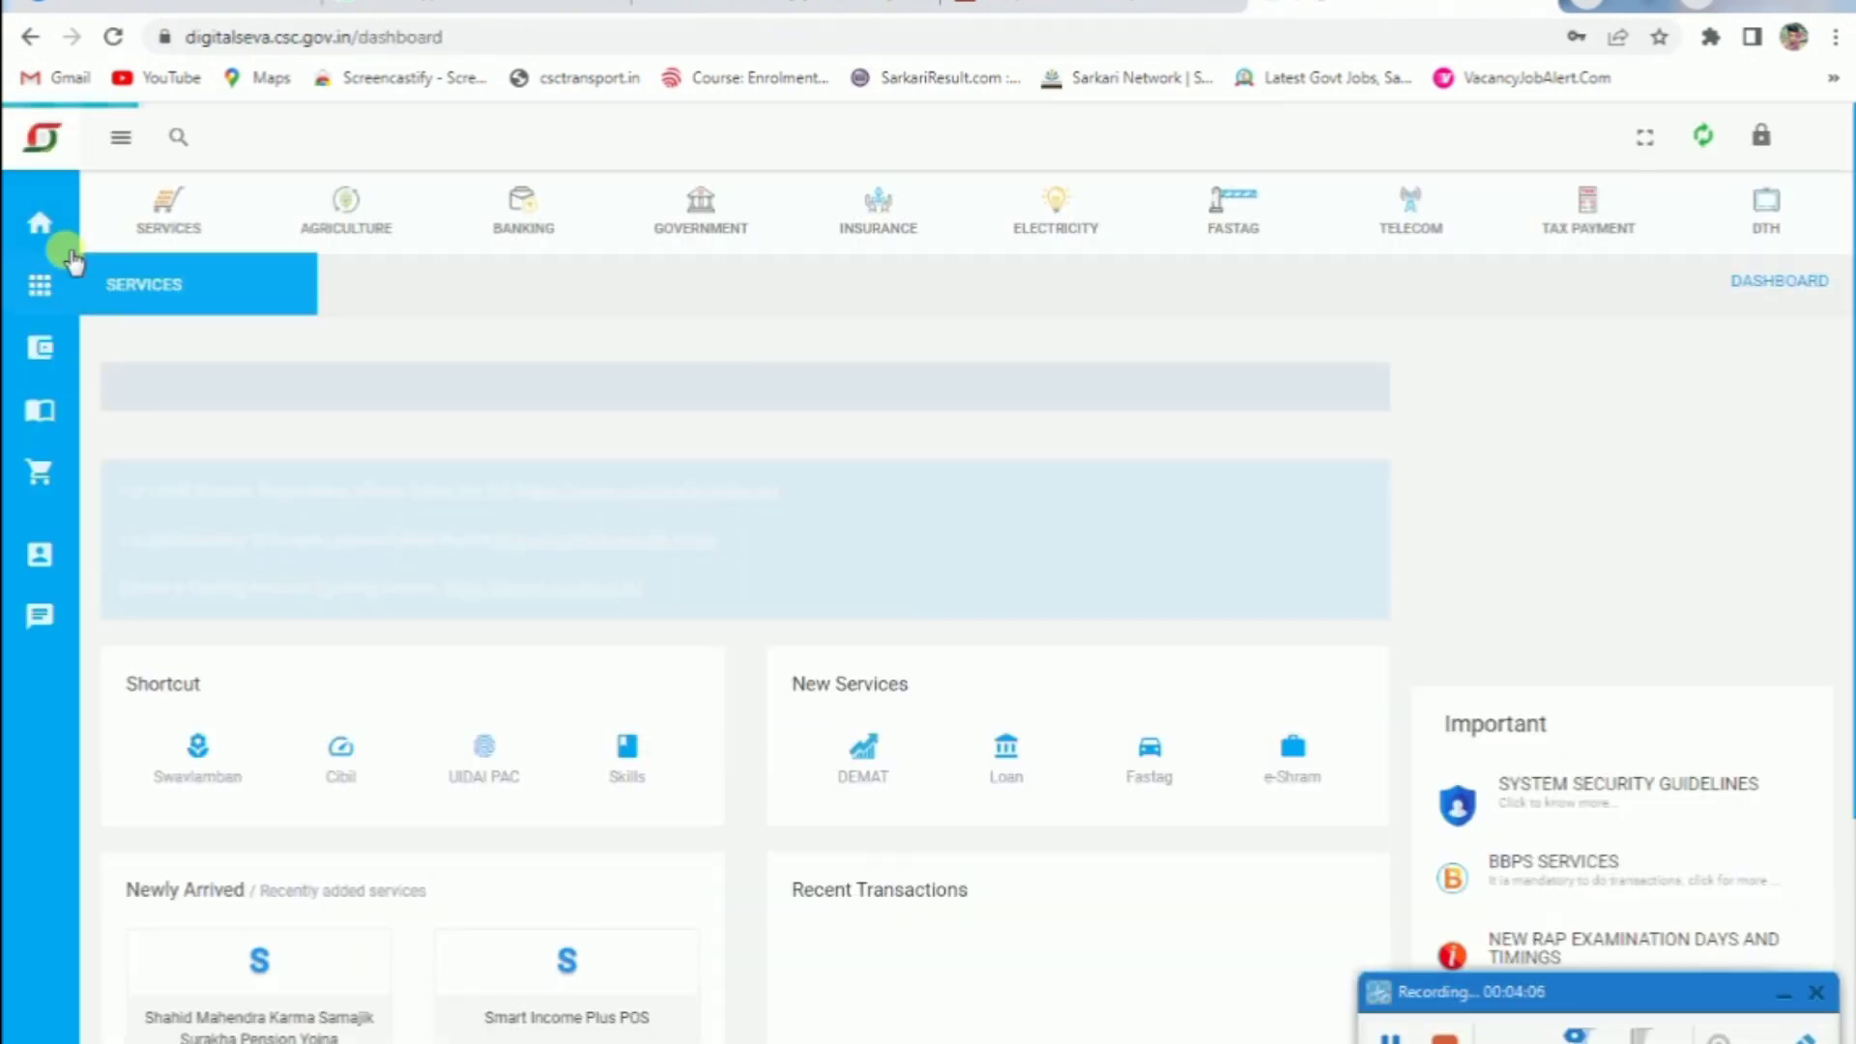
click(178, 136)
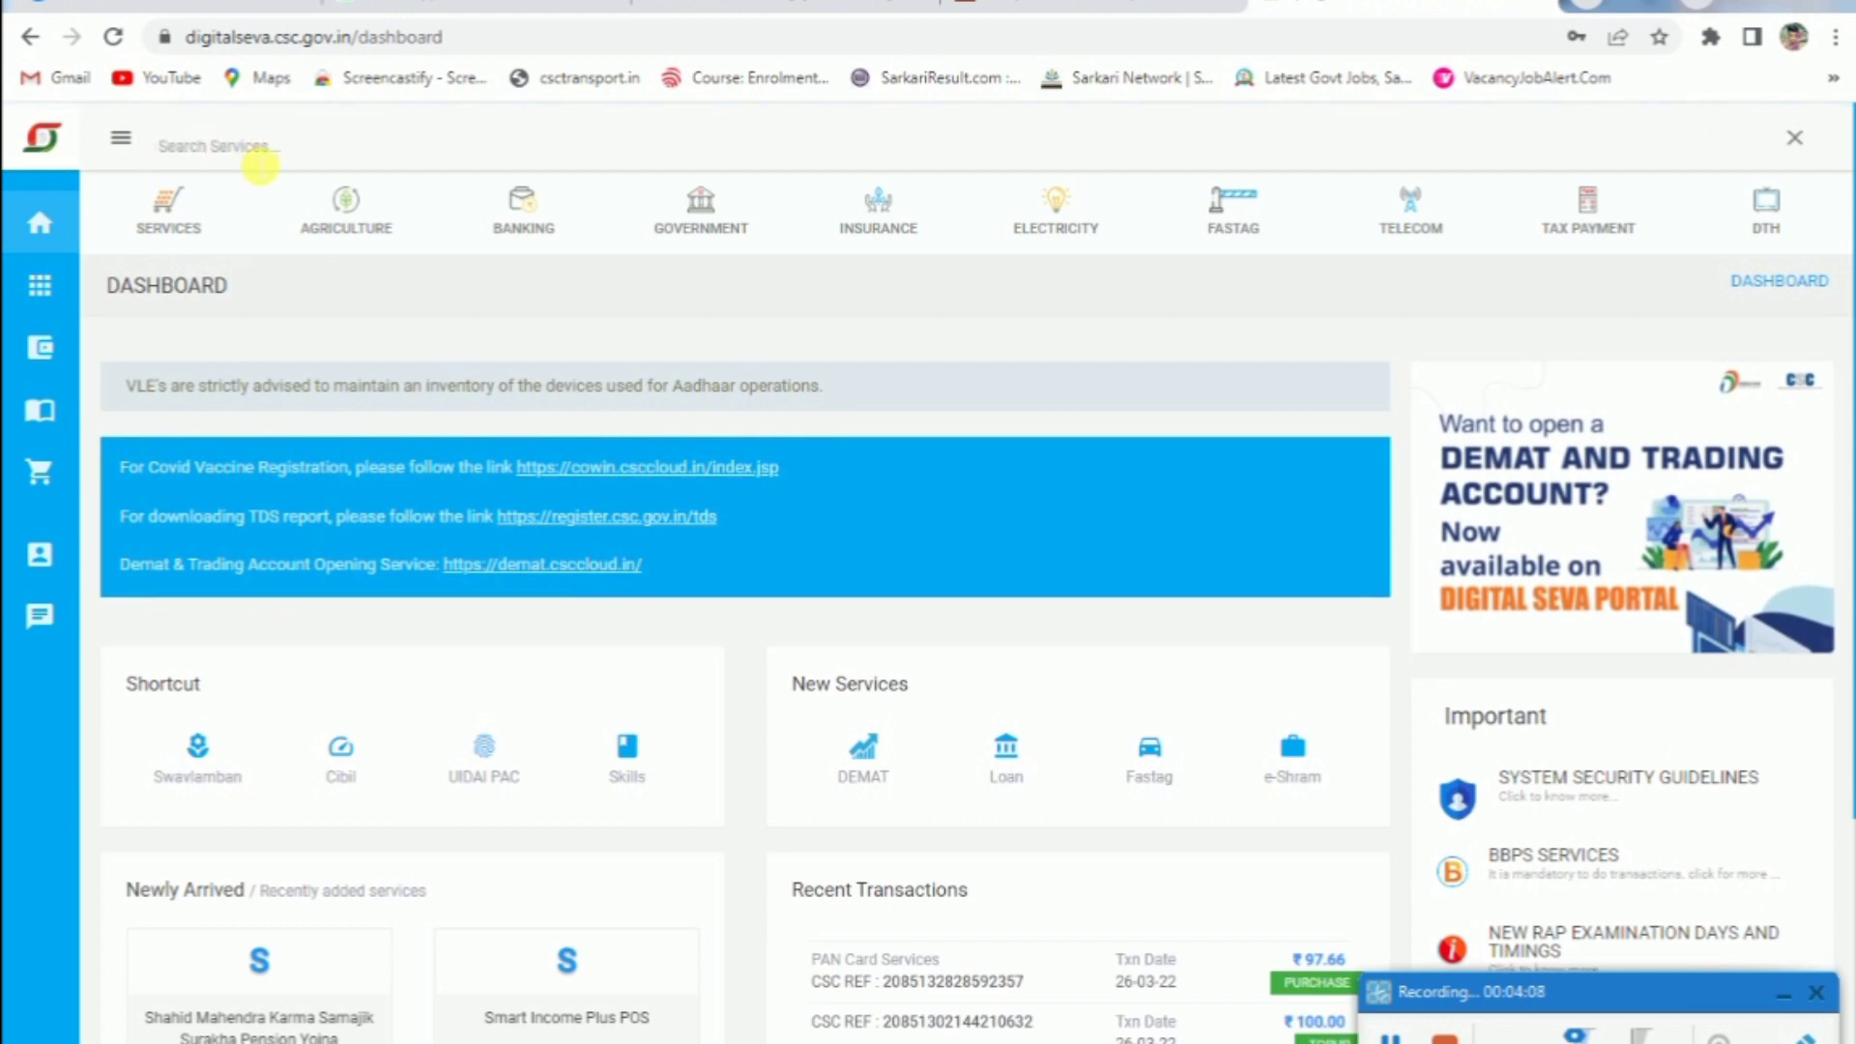
text(pass)
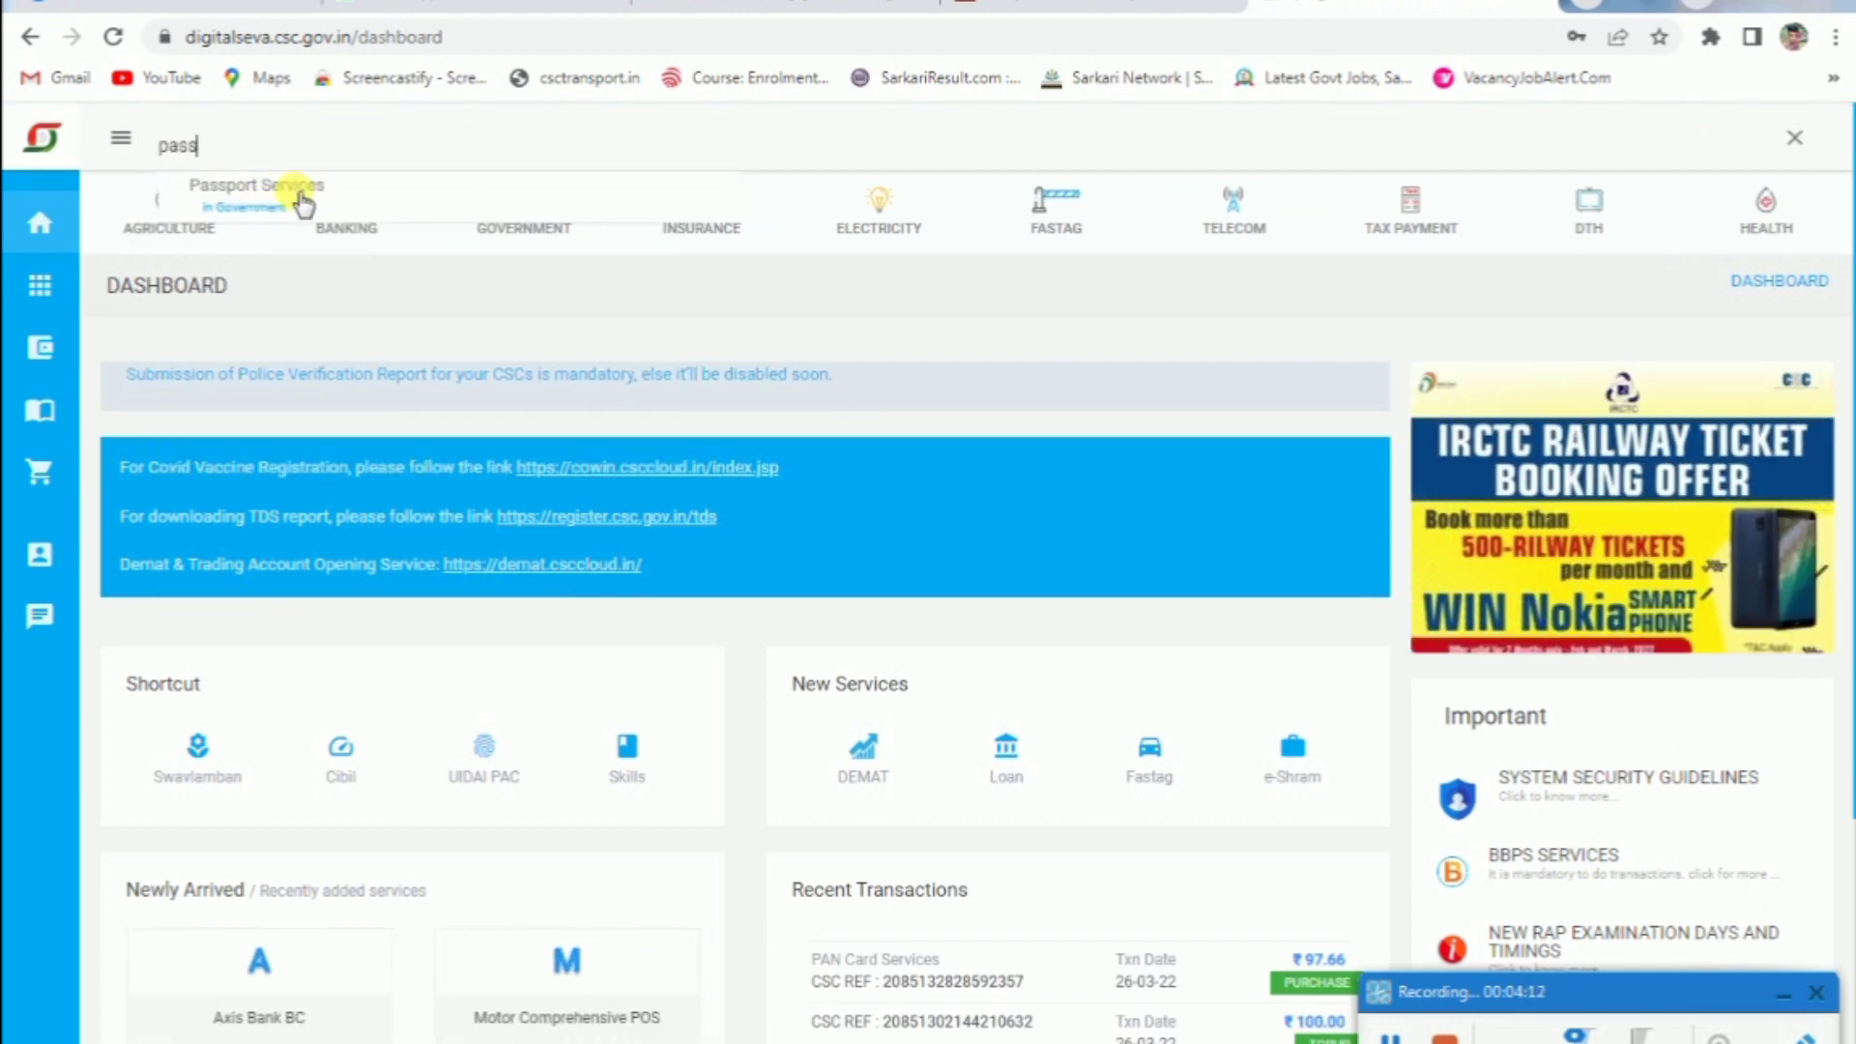
click(296, 193)
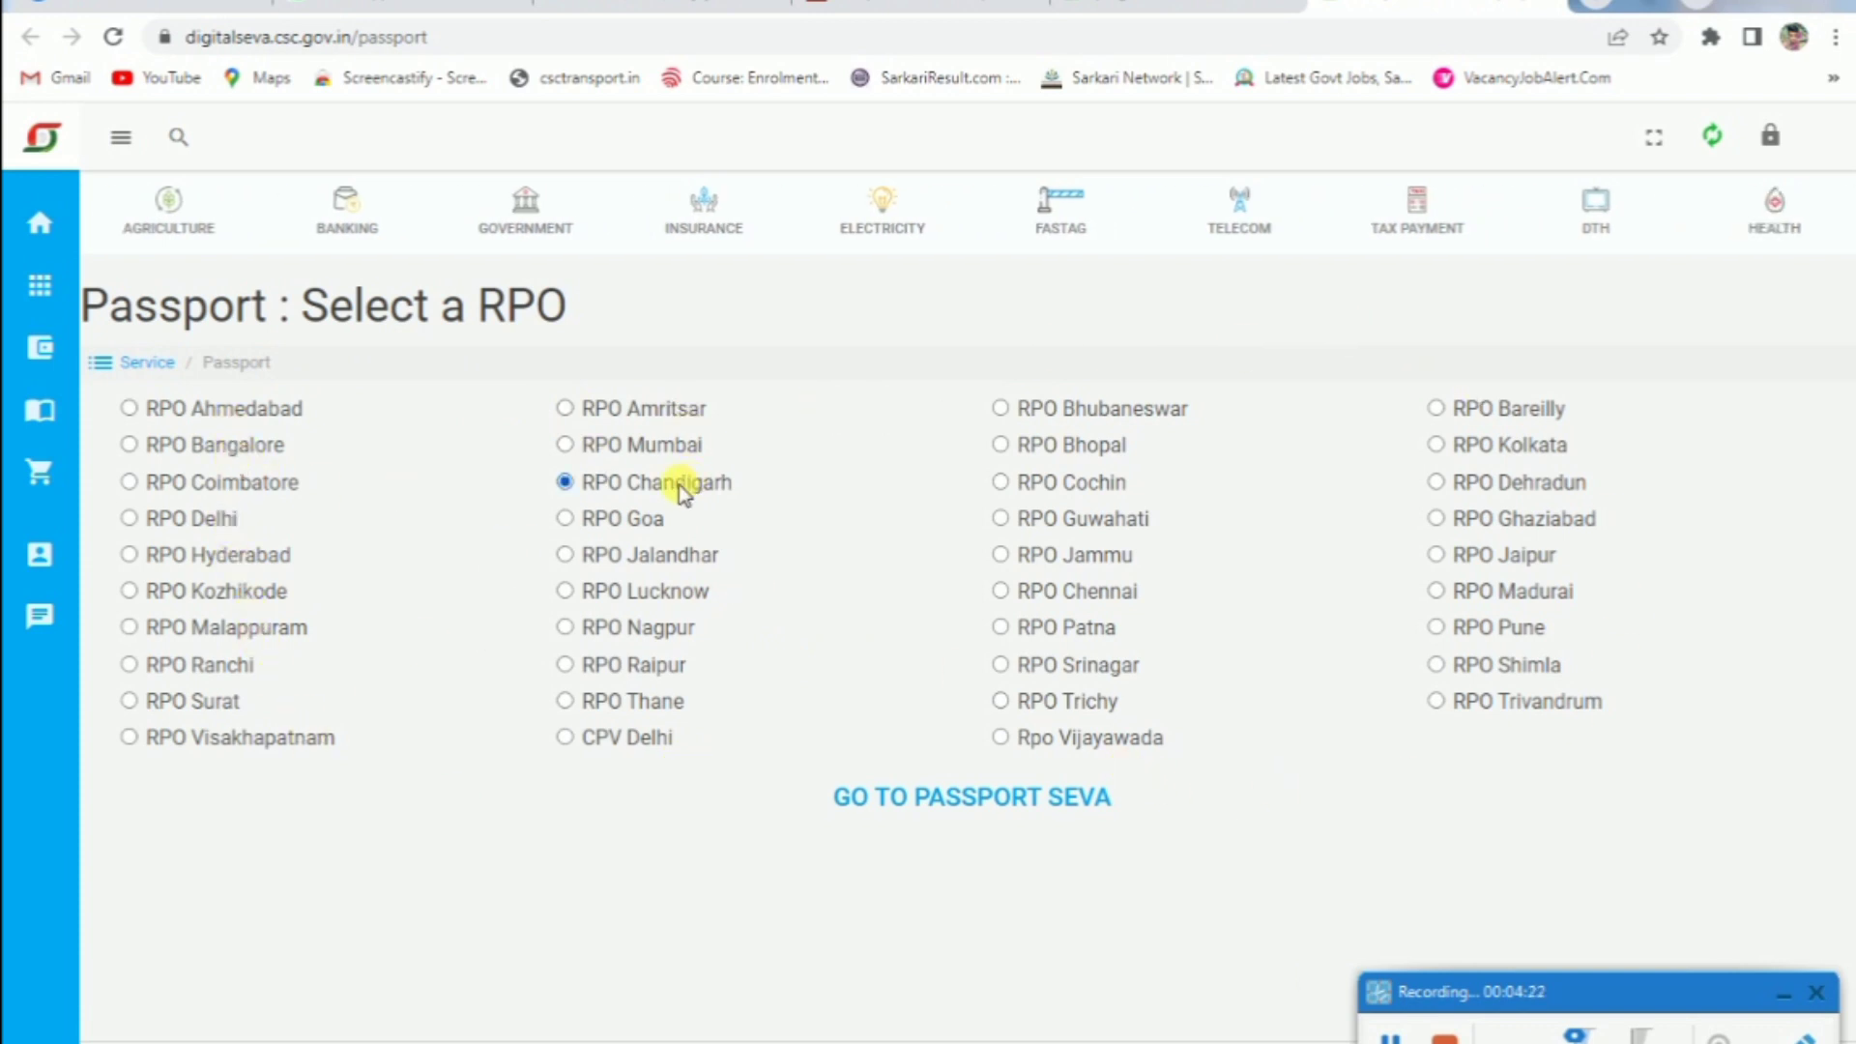
click(939, 803)
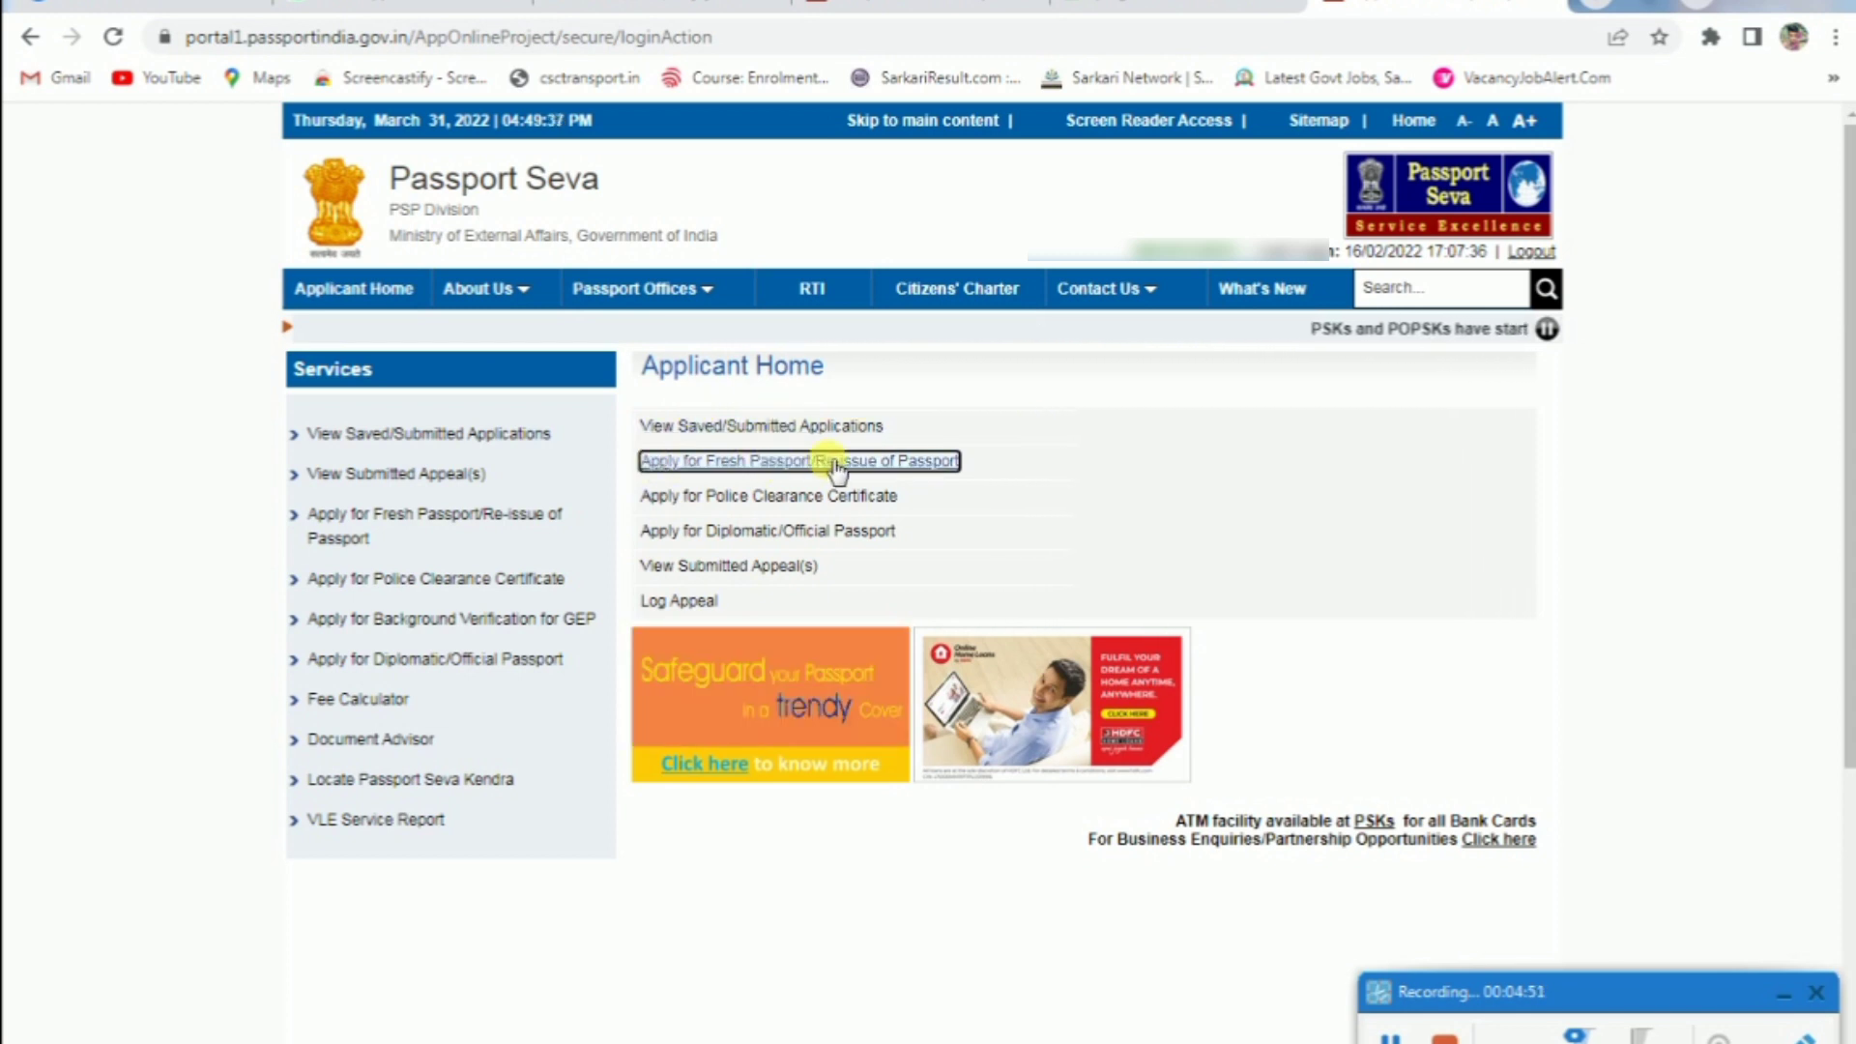
Start an online Fresh Passport application, Normal type, with a 36-page booklet
click(851, 464)
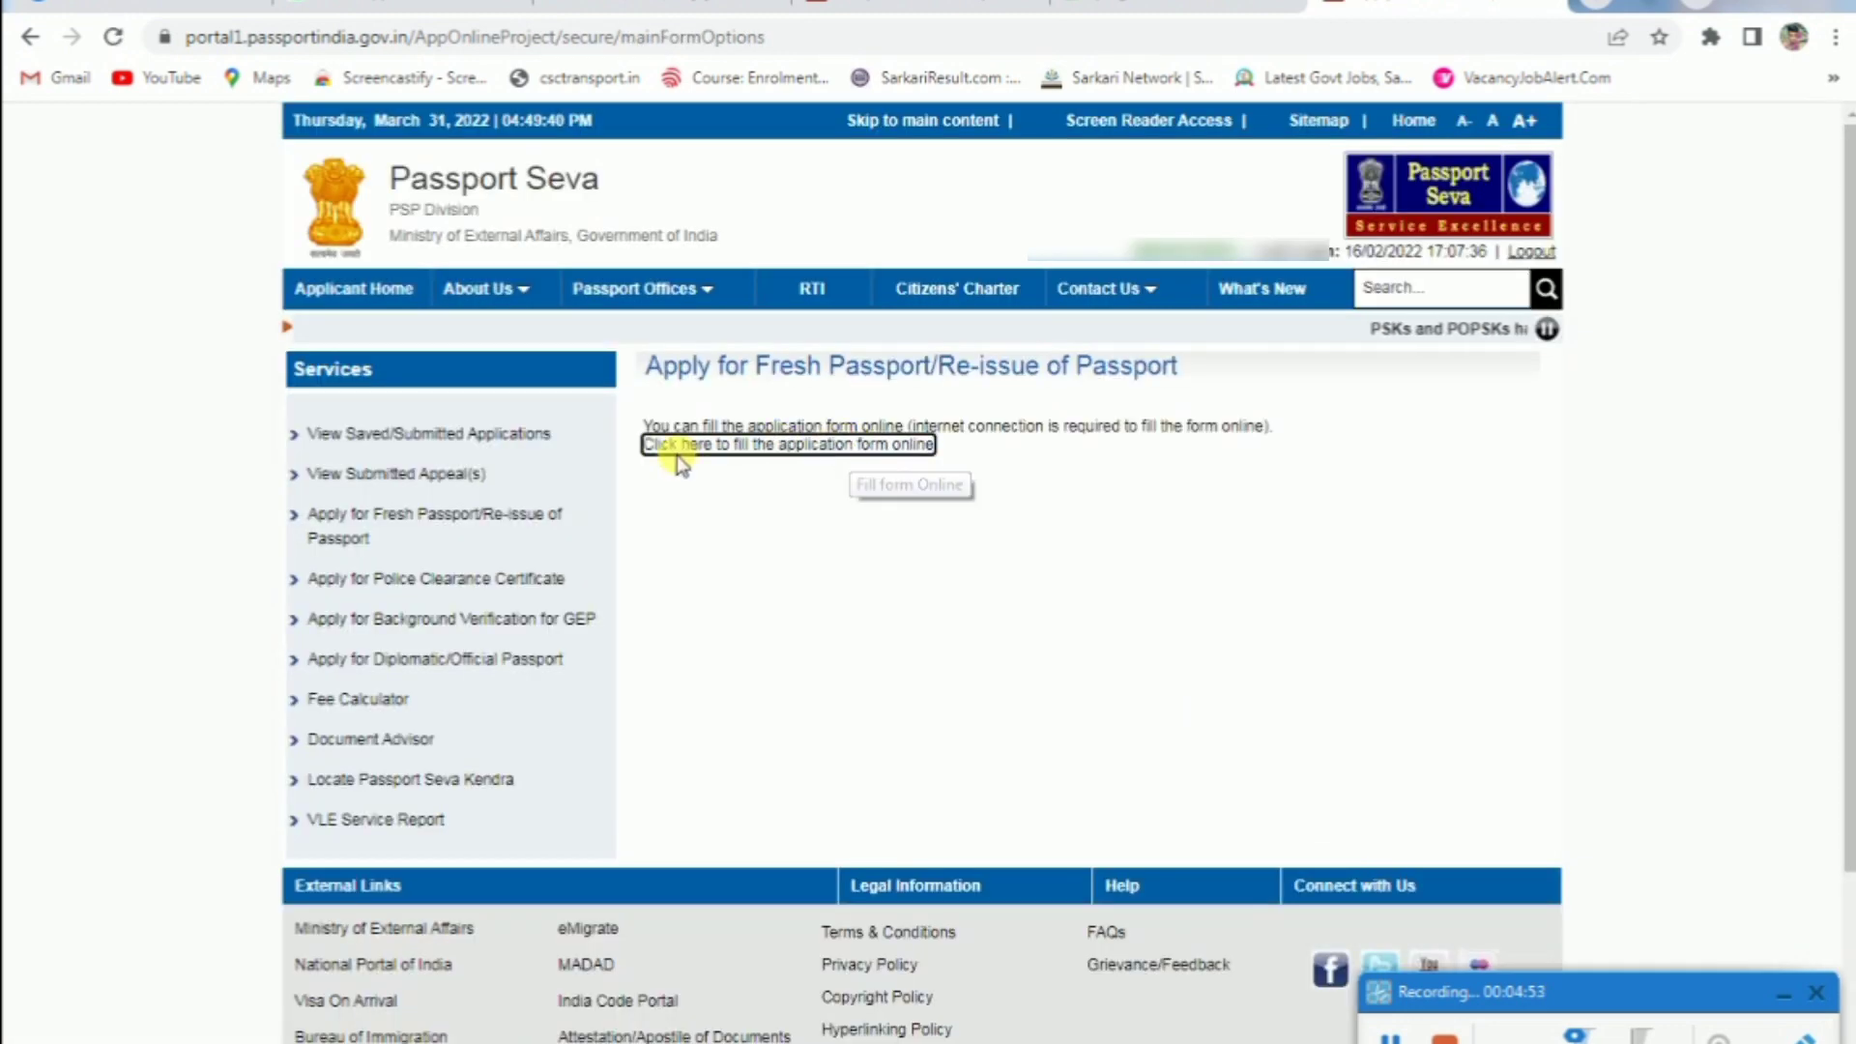
click(740, 447)
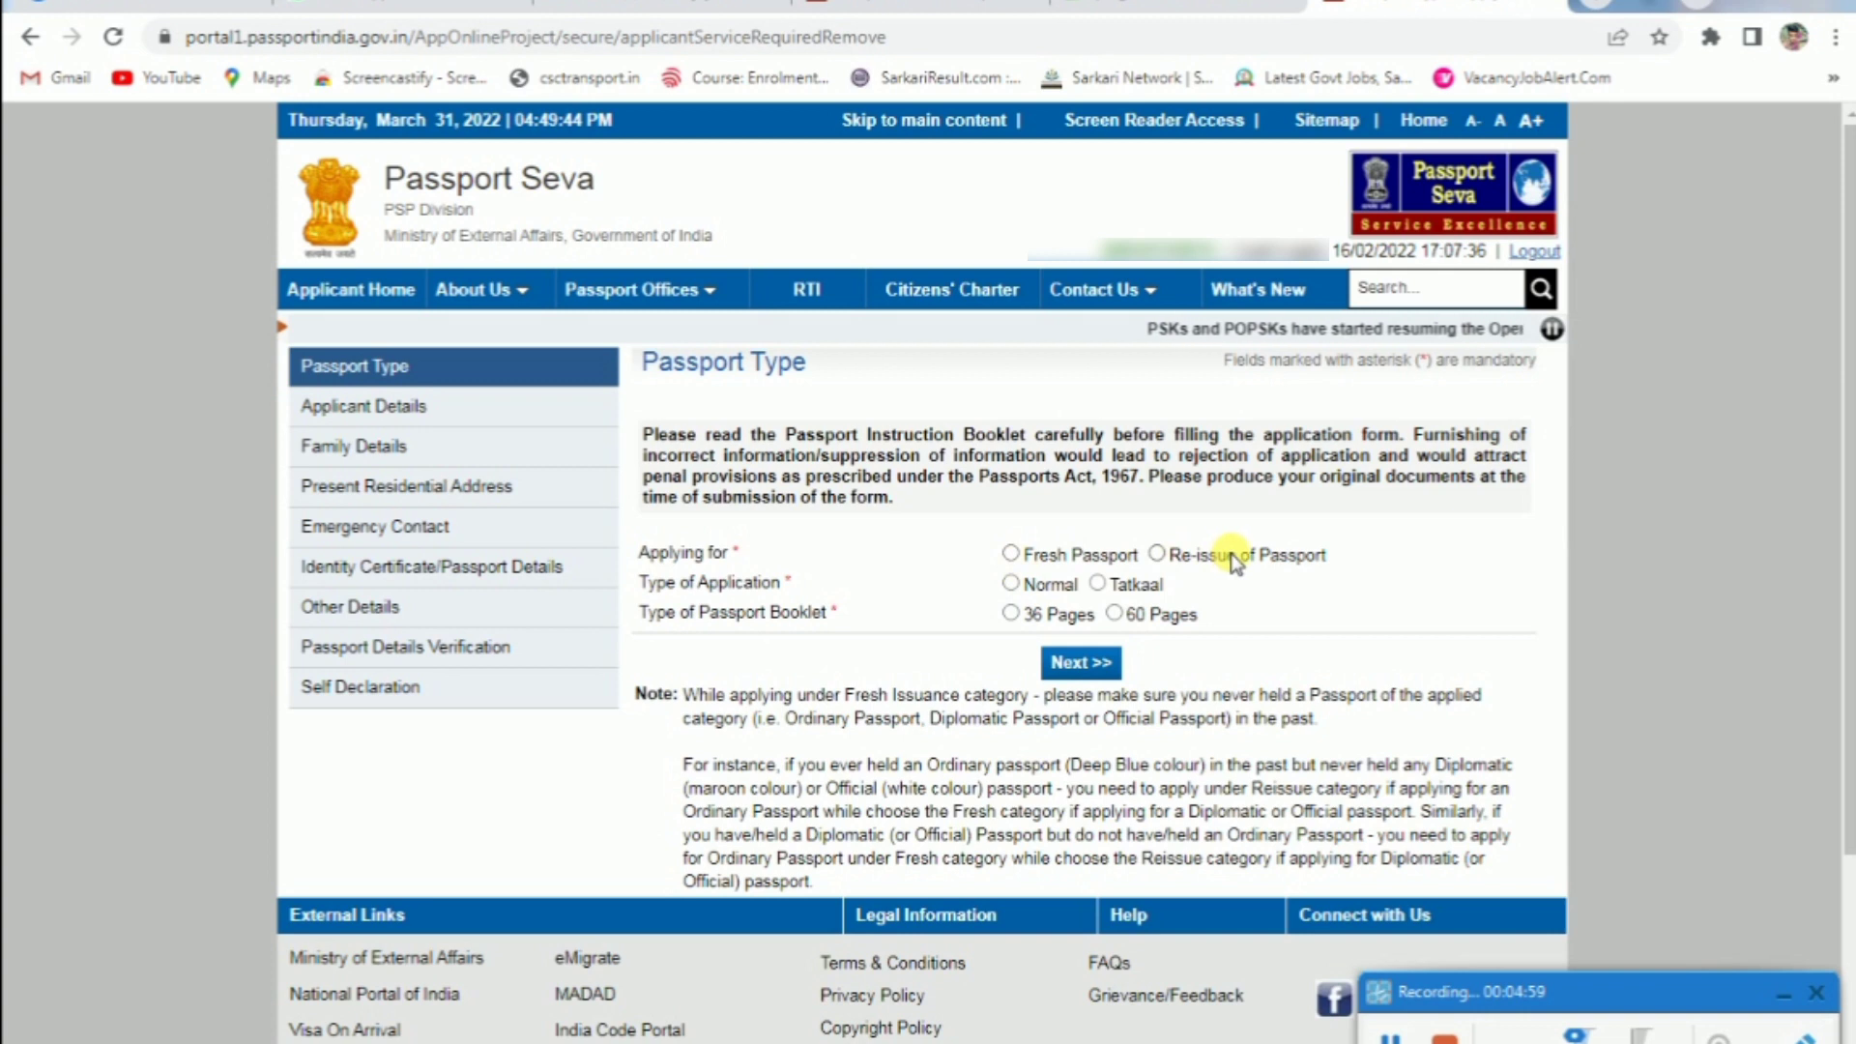
click(1012, 553)
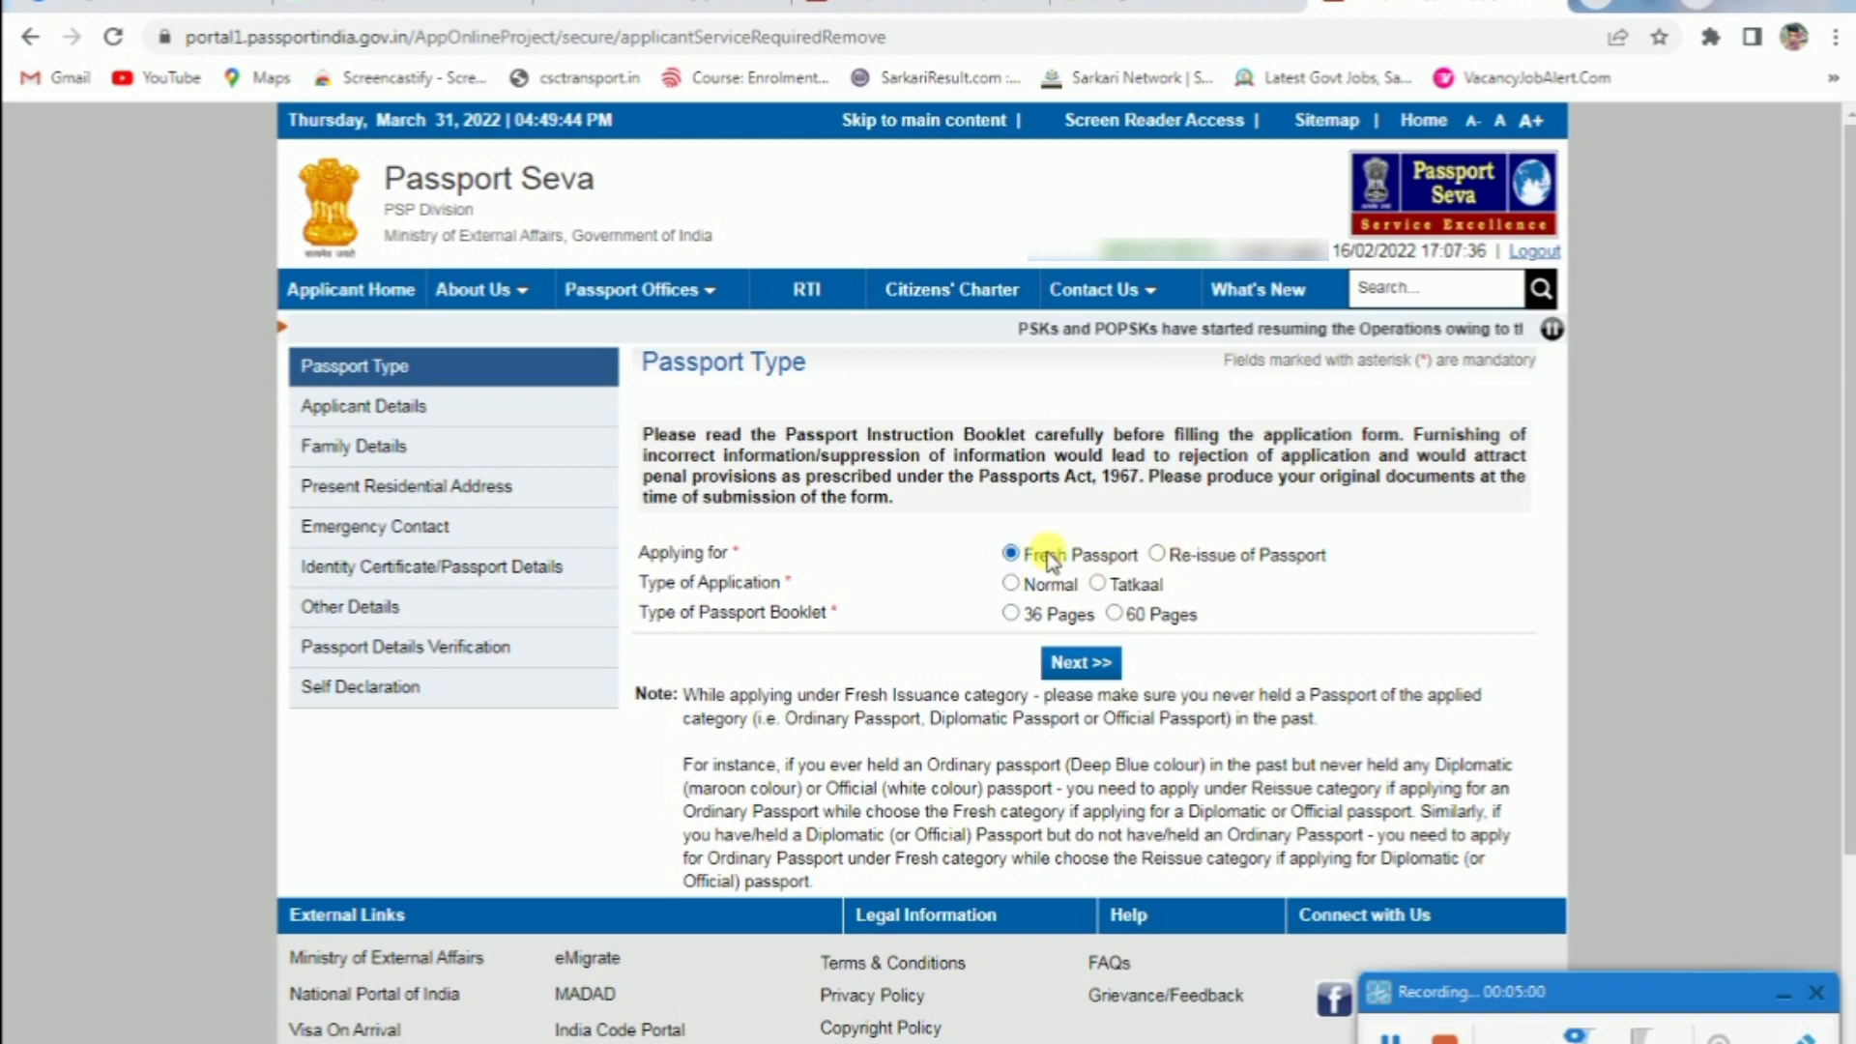
click(1043, 586)
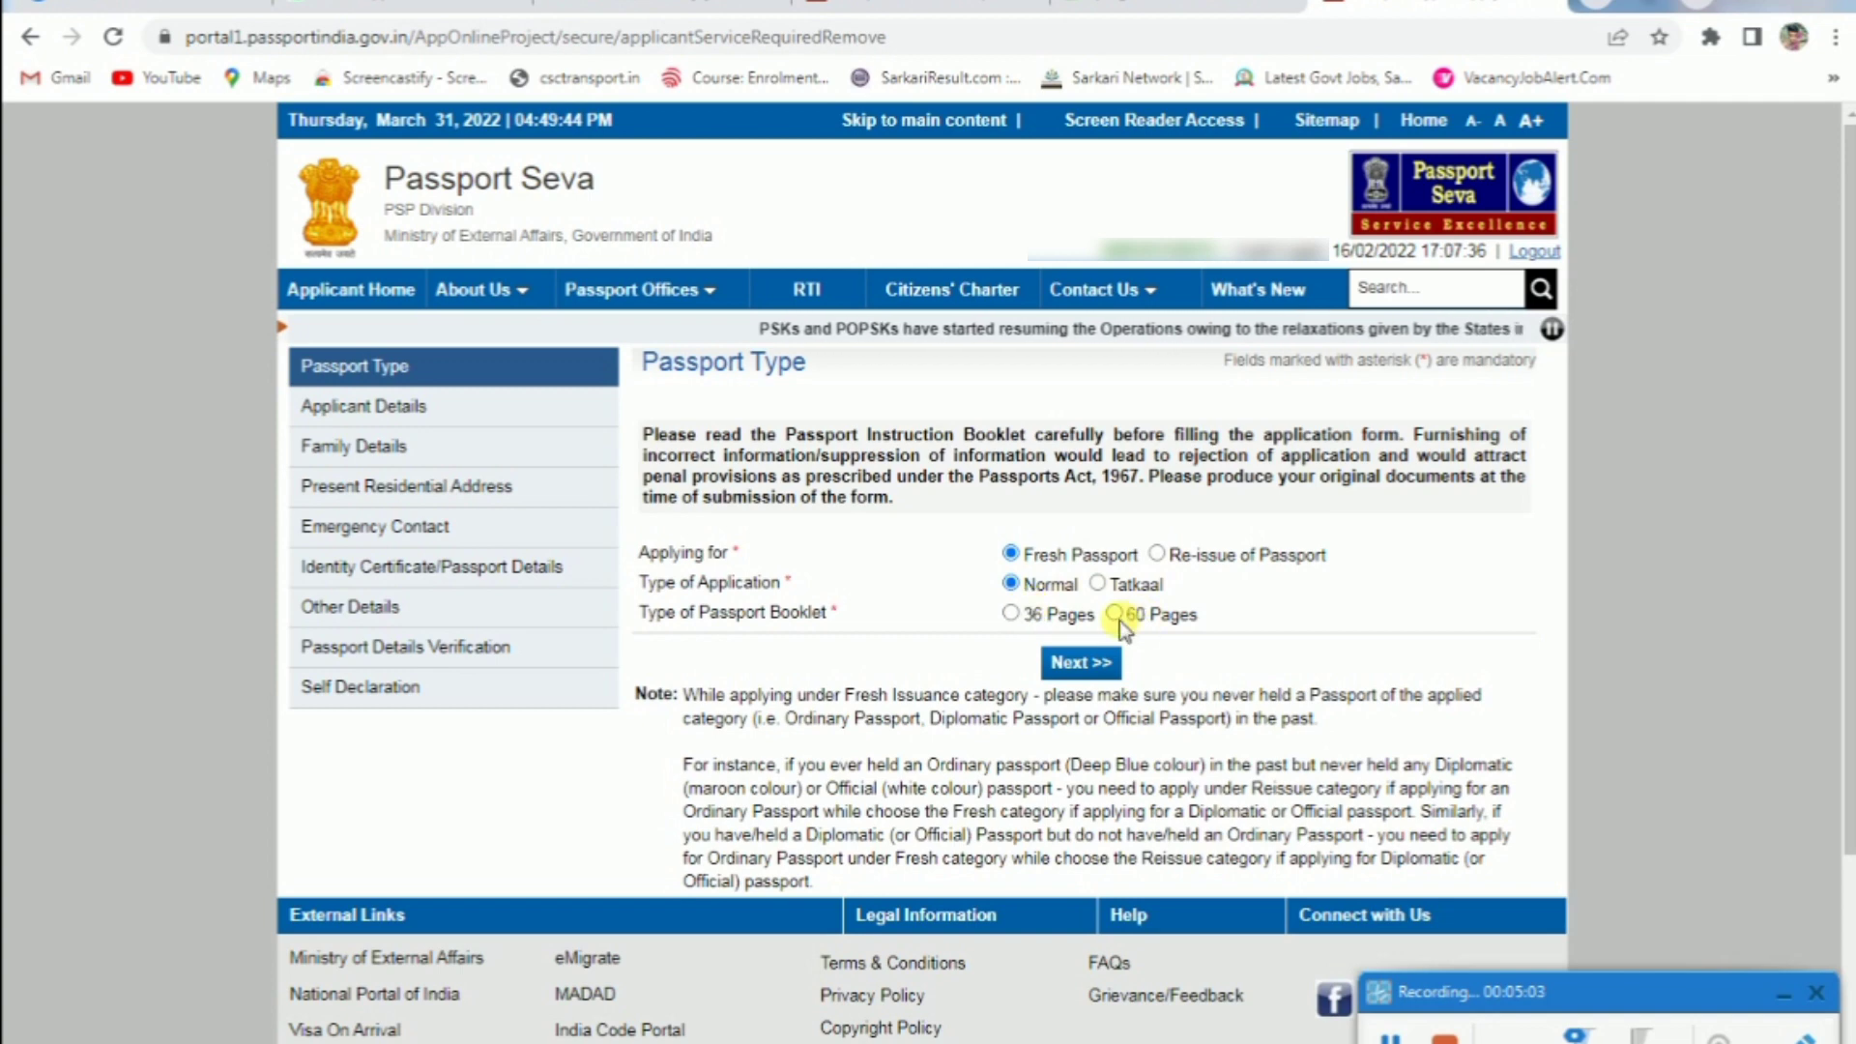
click(1023, 613)
click(1073, 661)
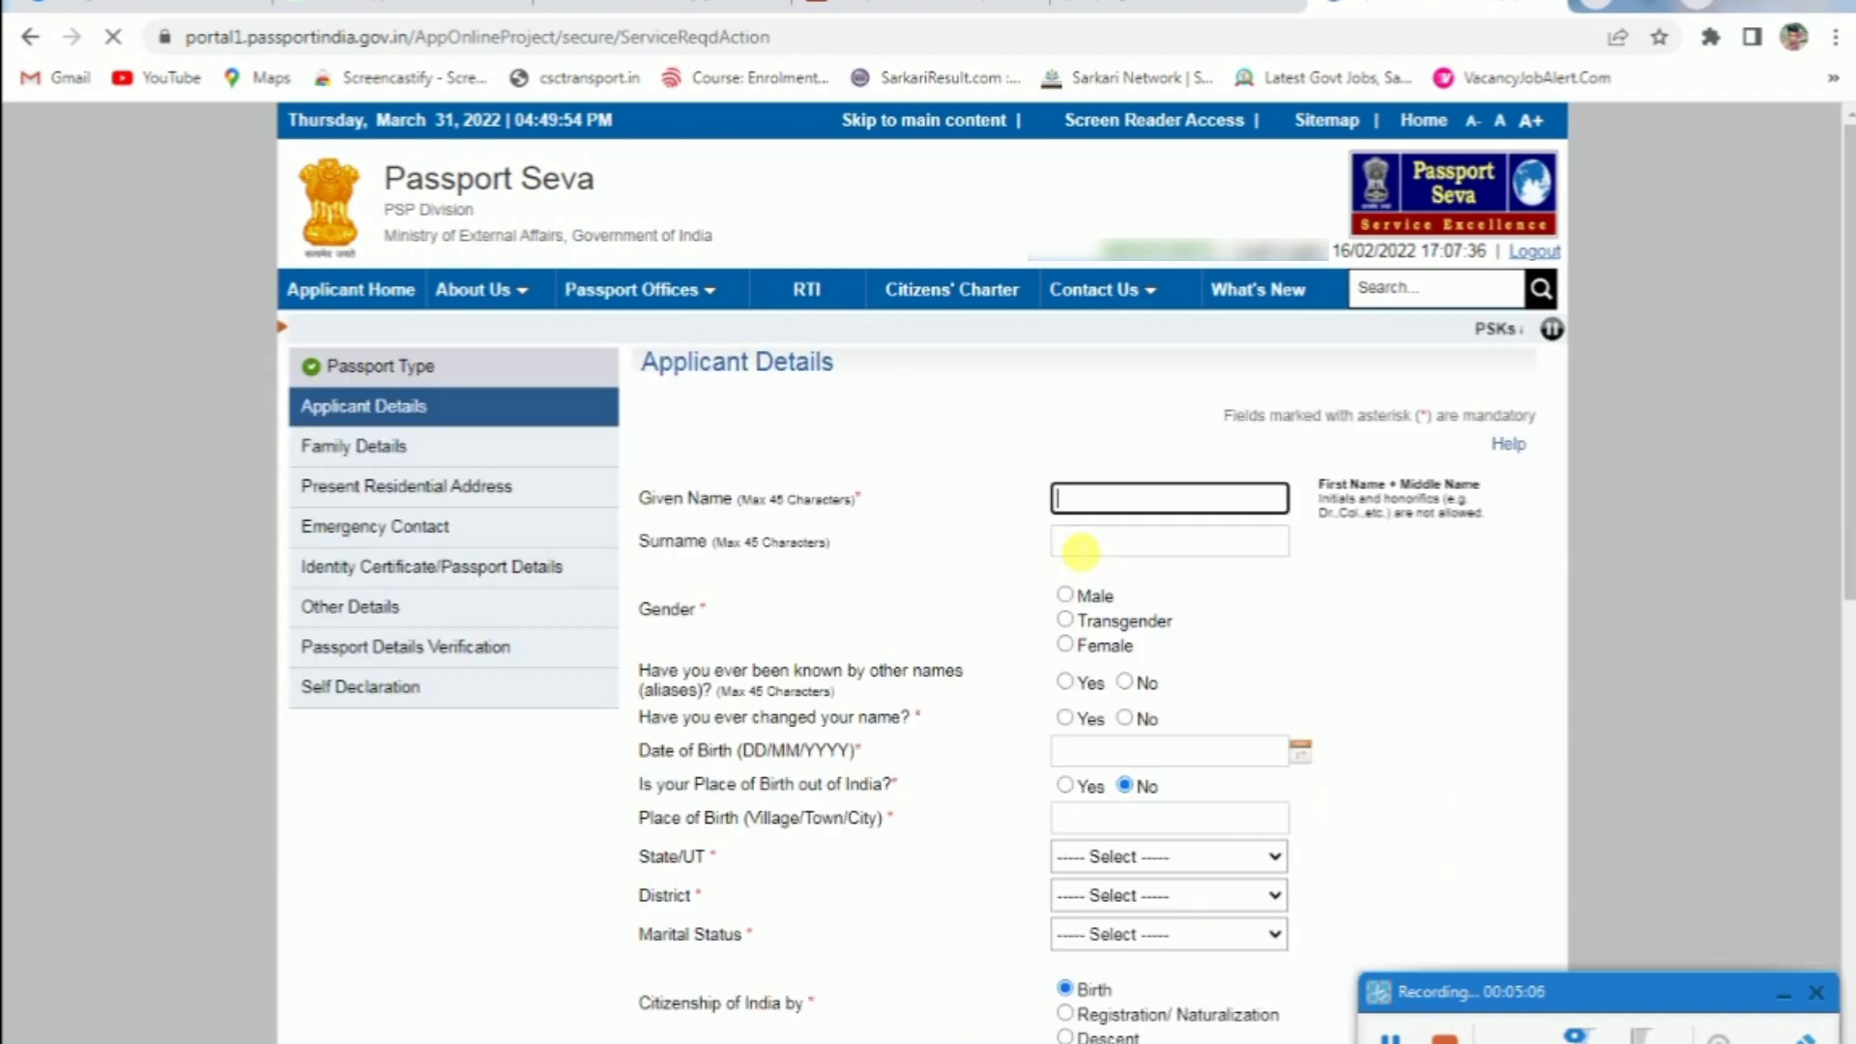
Enter given name 'demo', set gender Male, and answer No to other and changed names
scroll(1068, 548, down, 1)
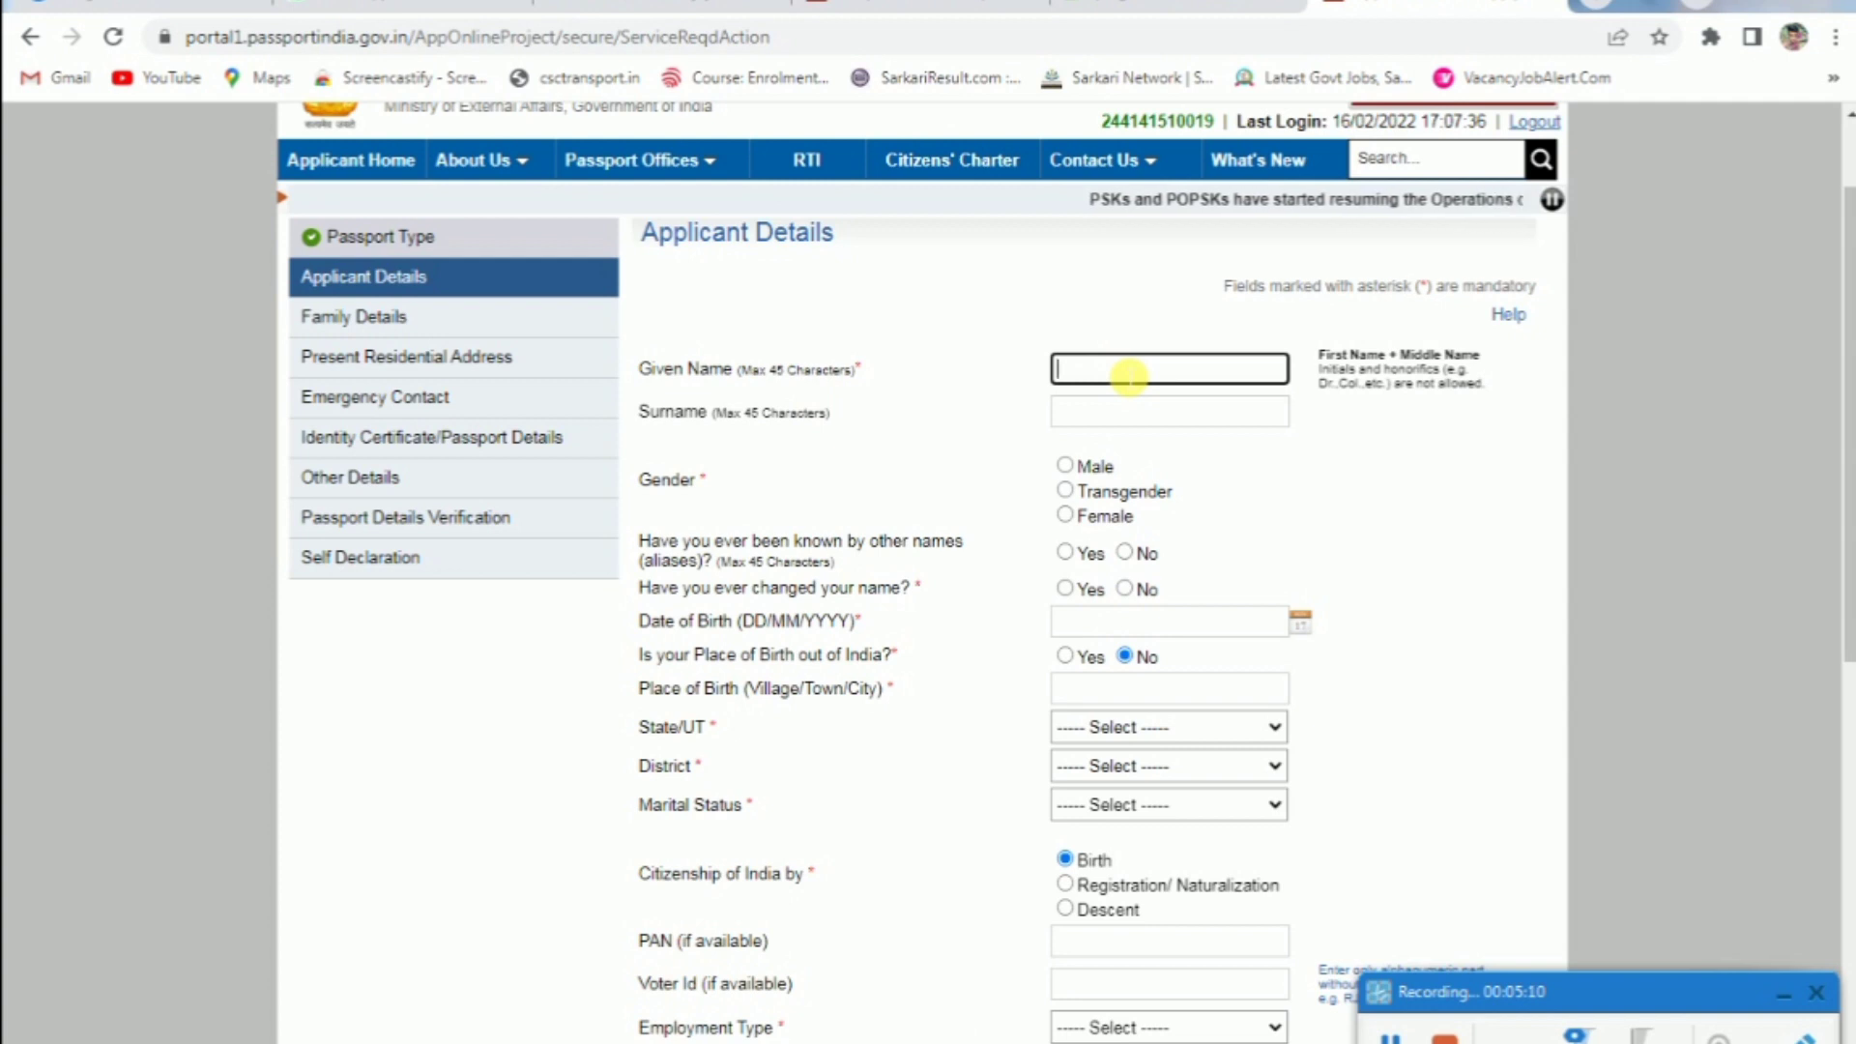
text(demo)
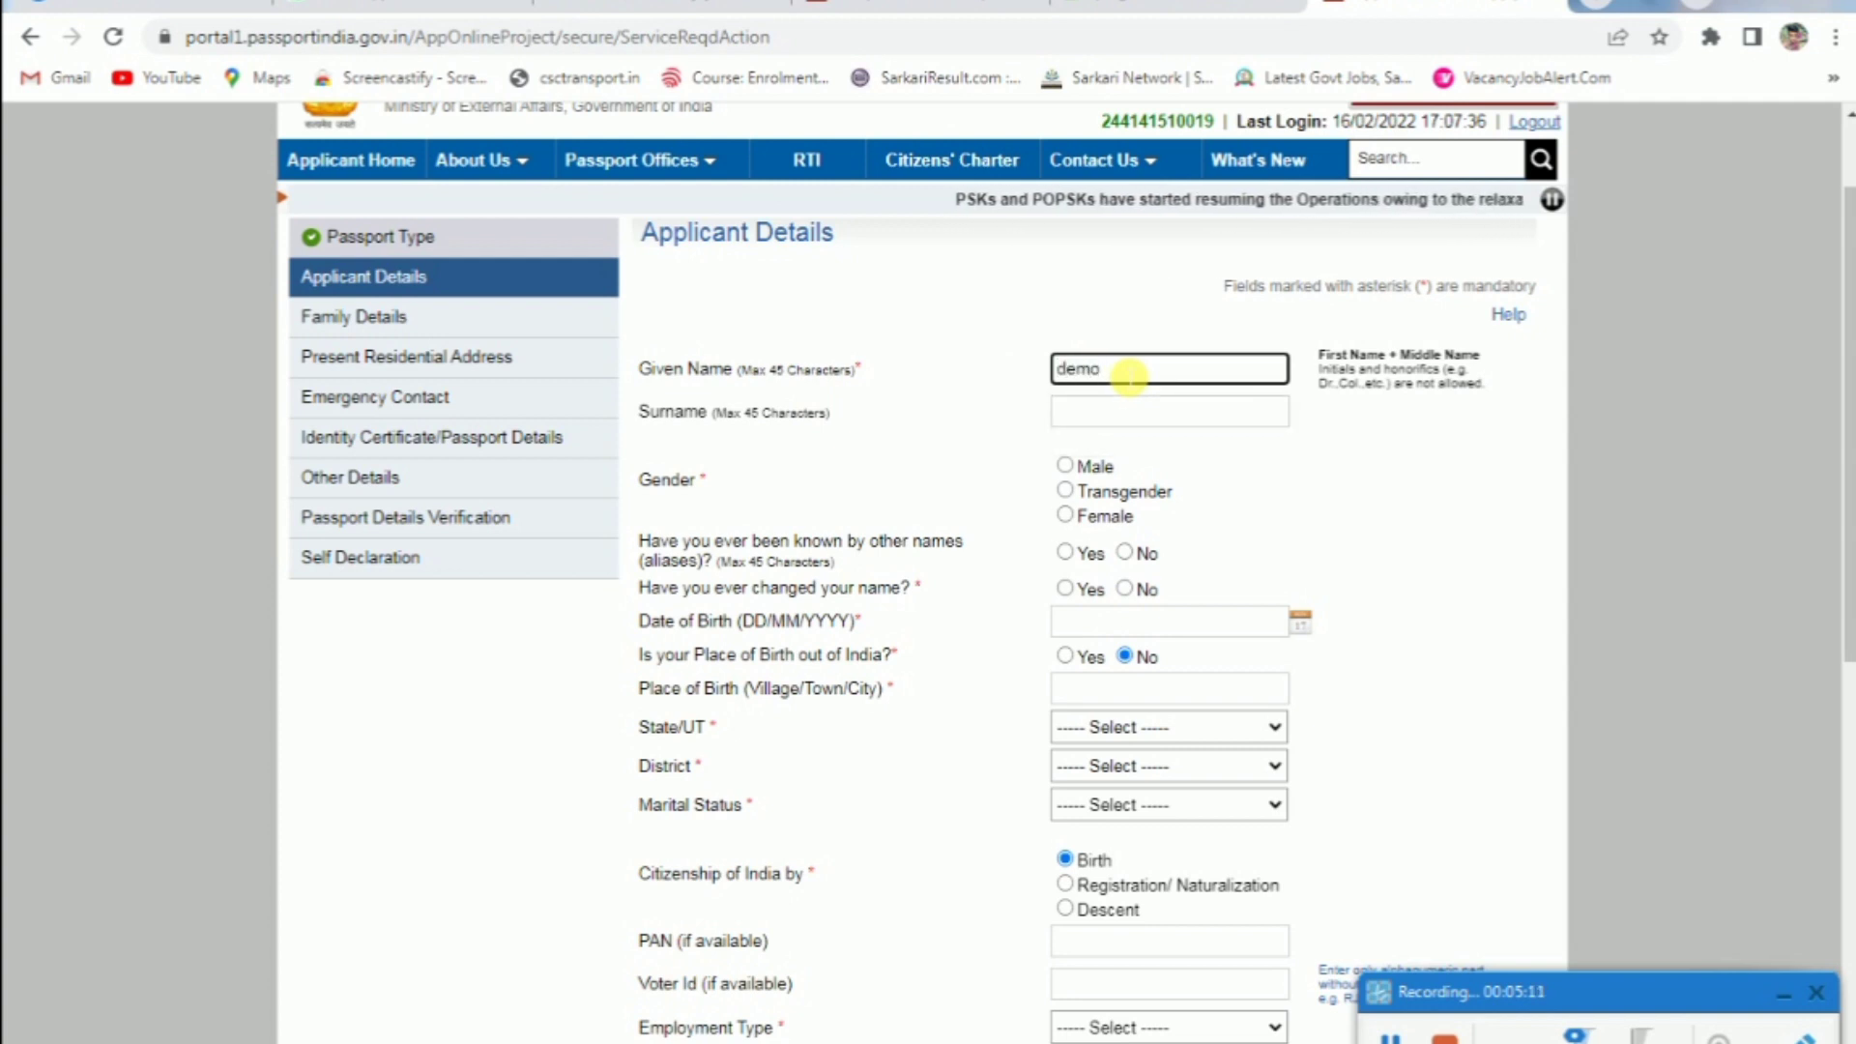
key(Tab)
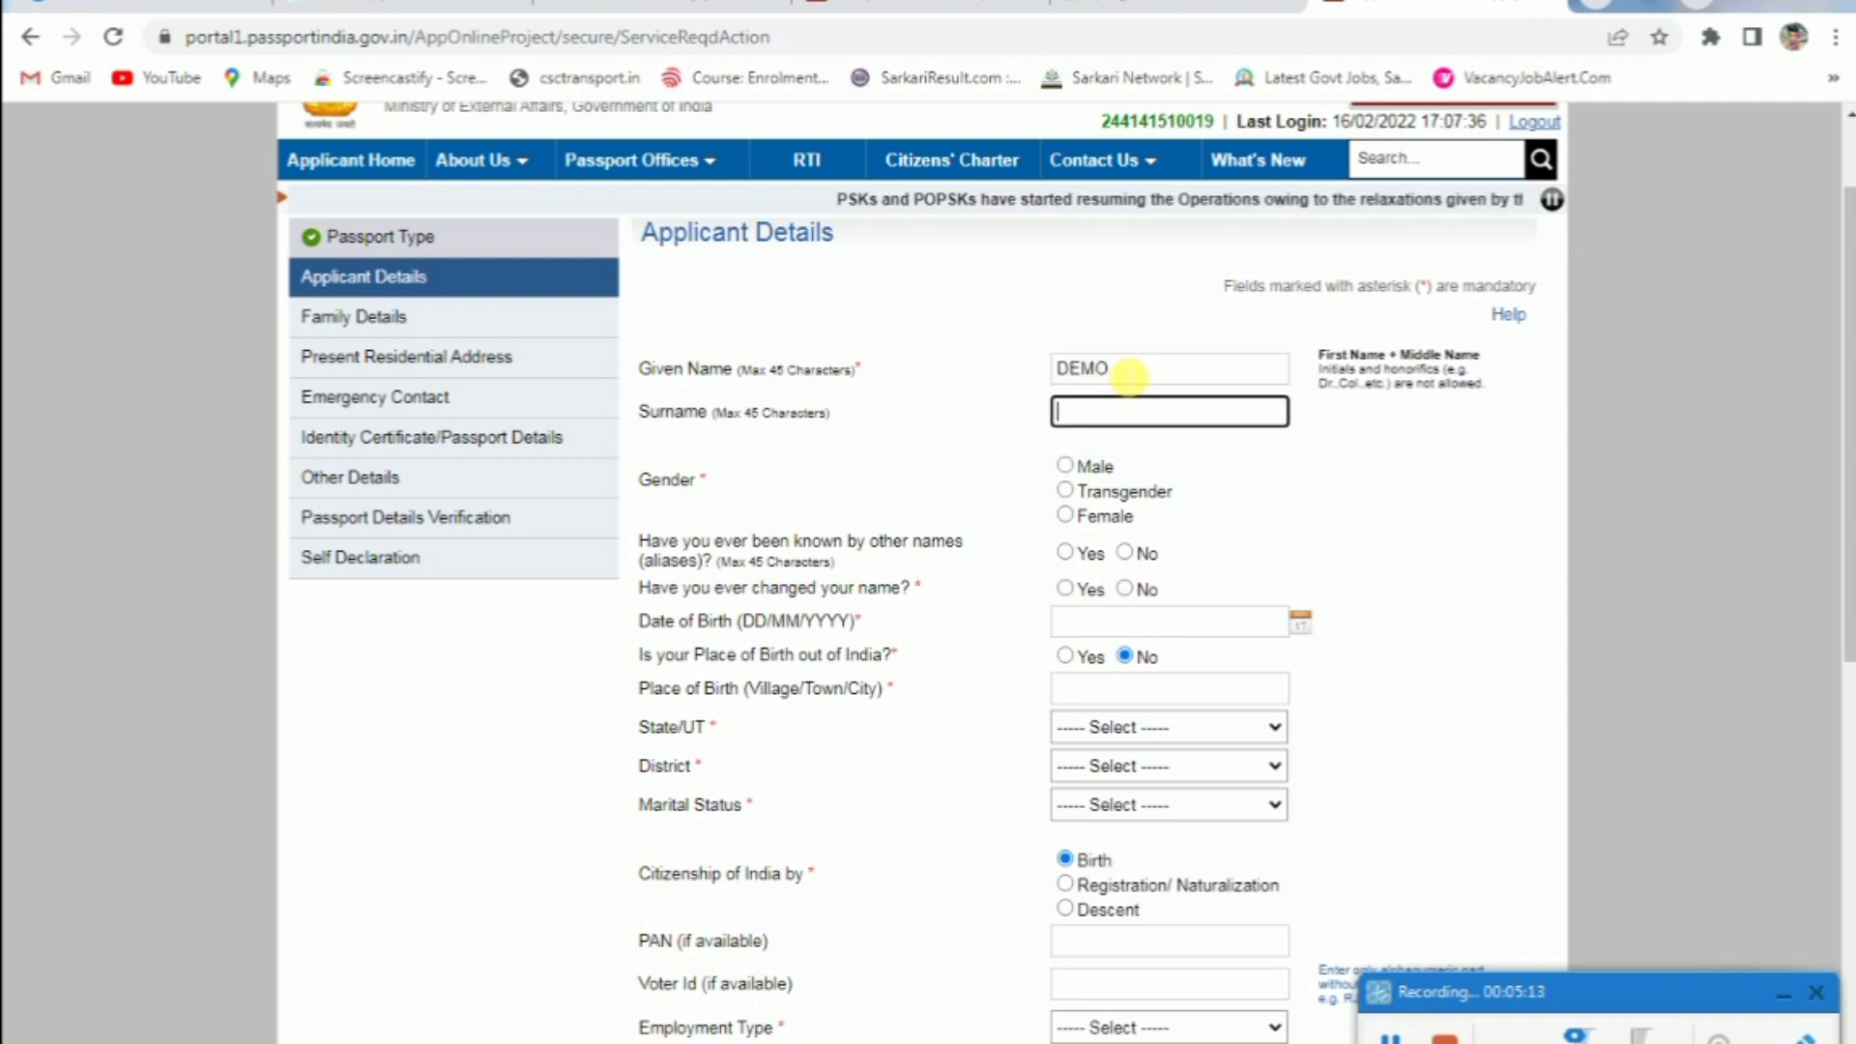
key(Tab)
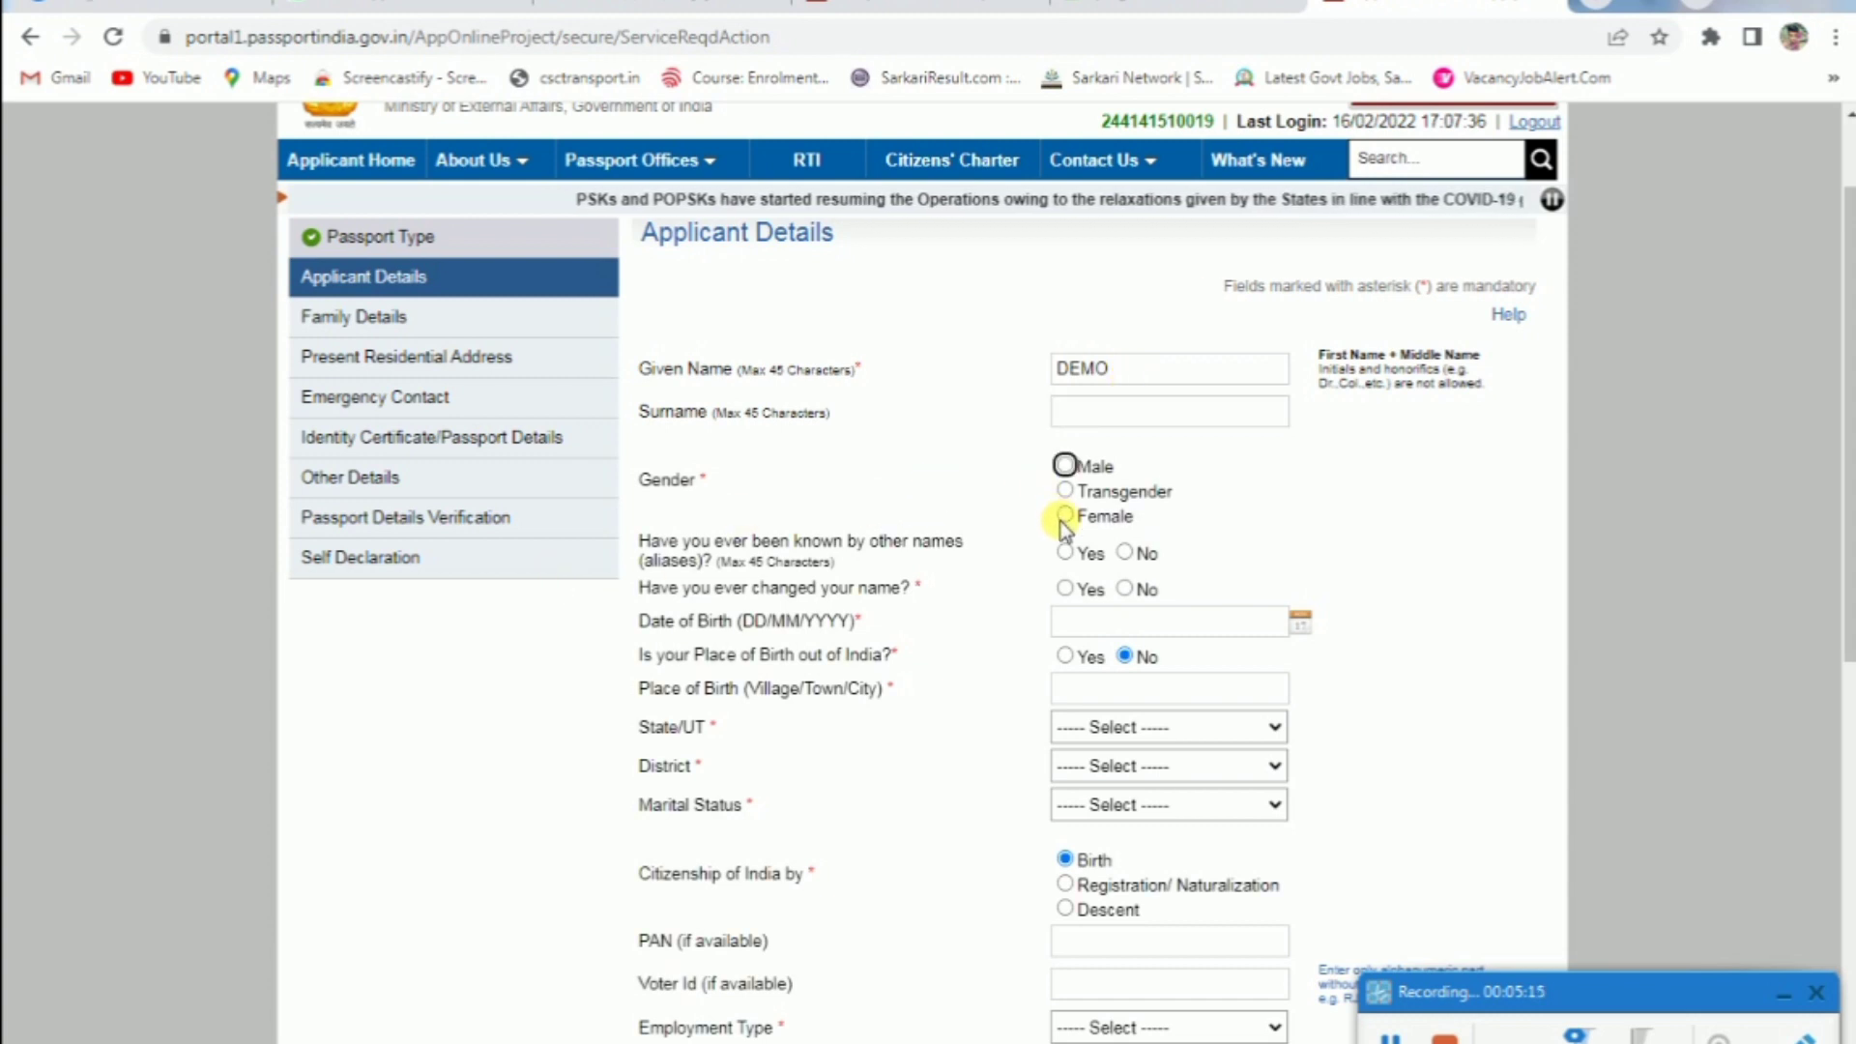
click(1064, 465)
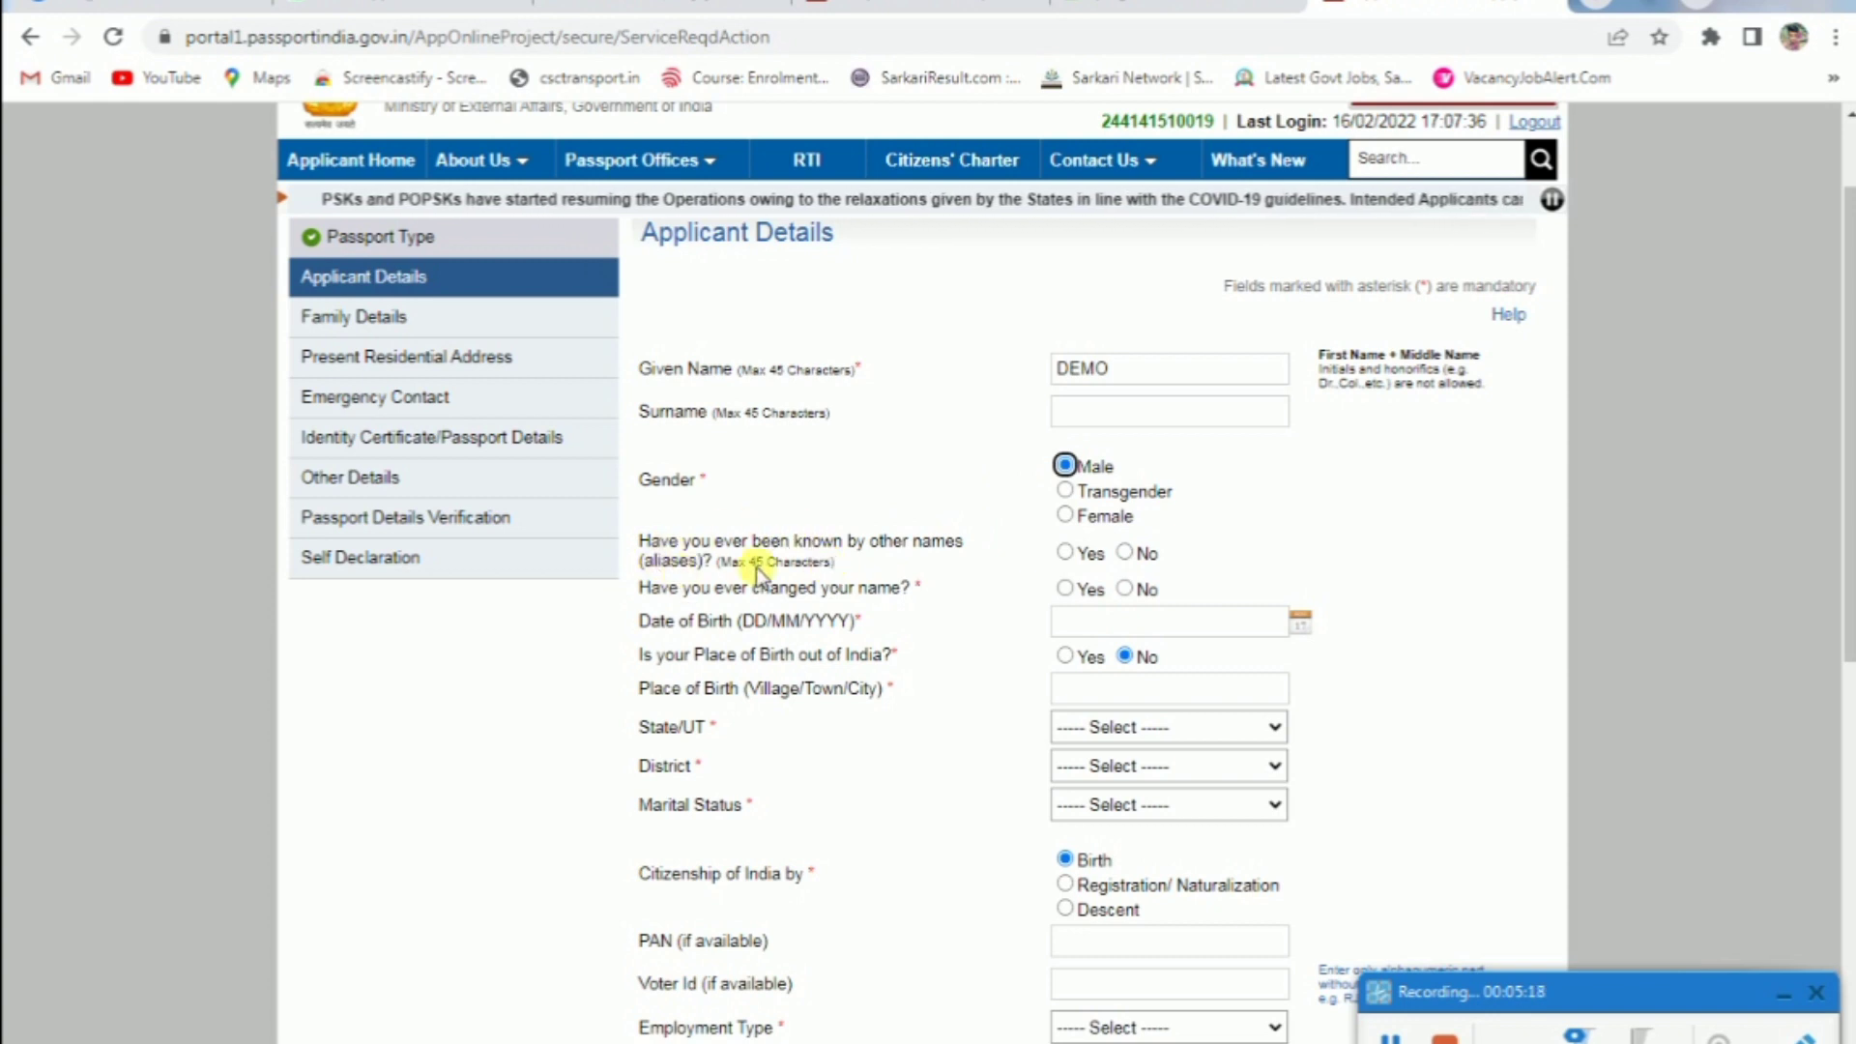
click(1067, 553)
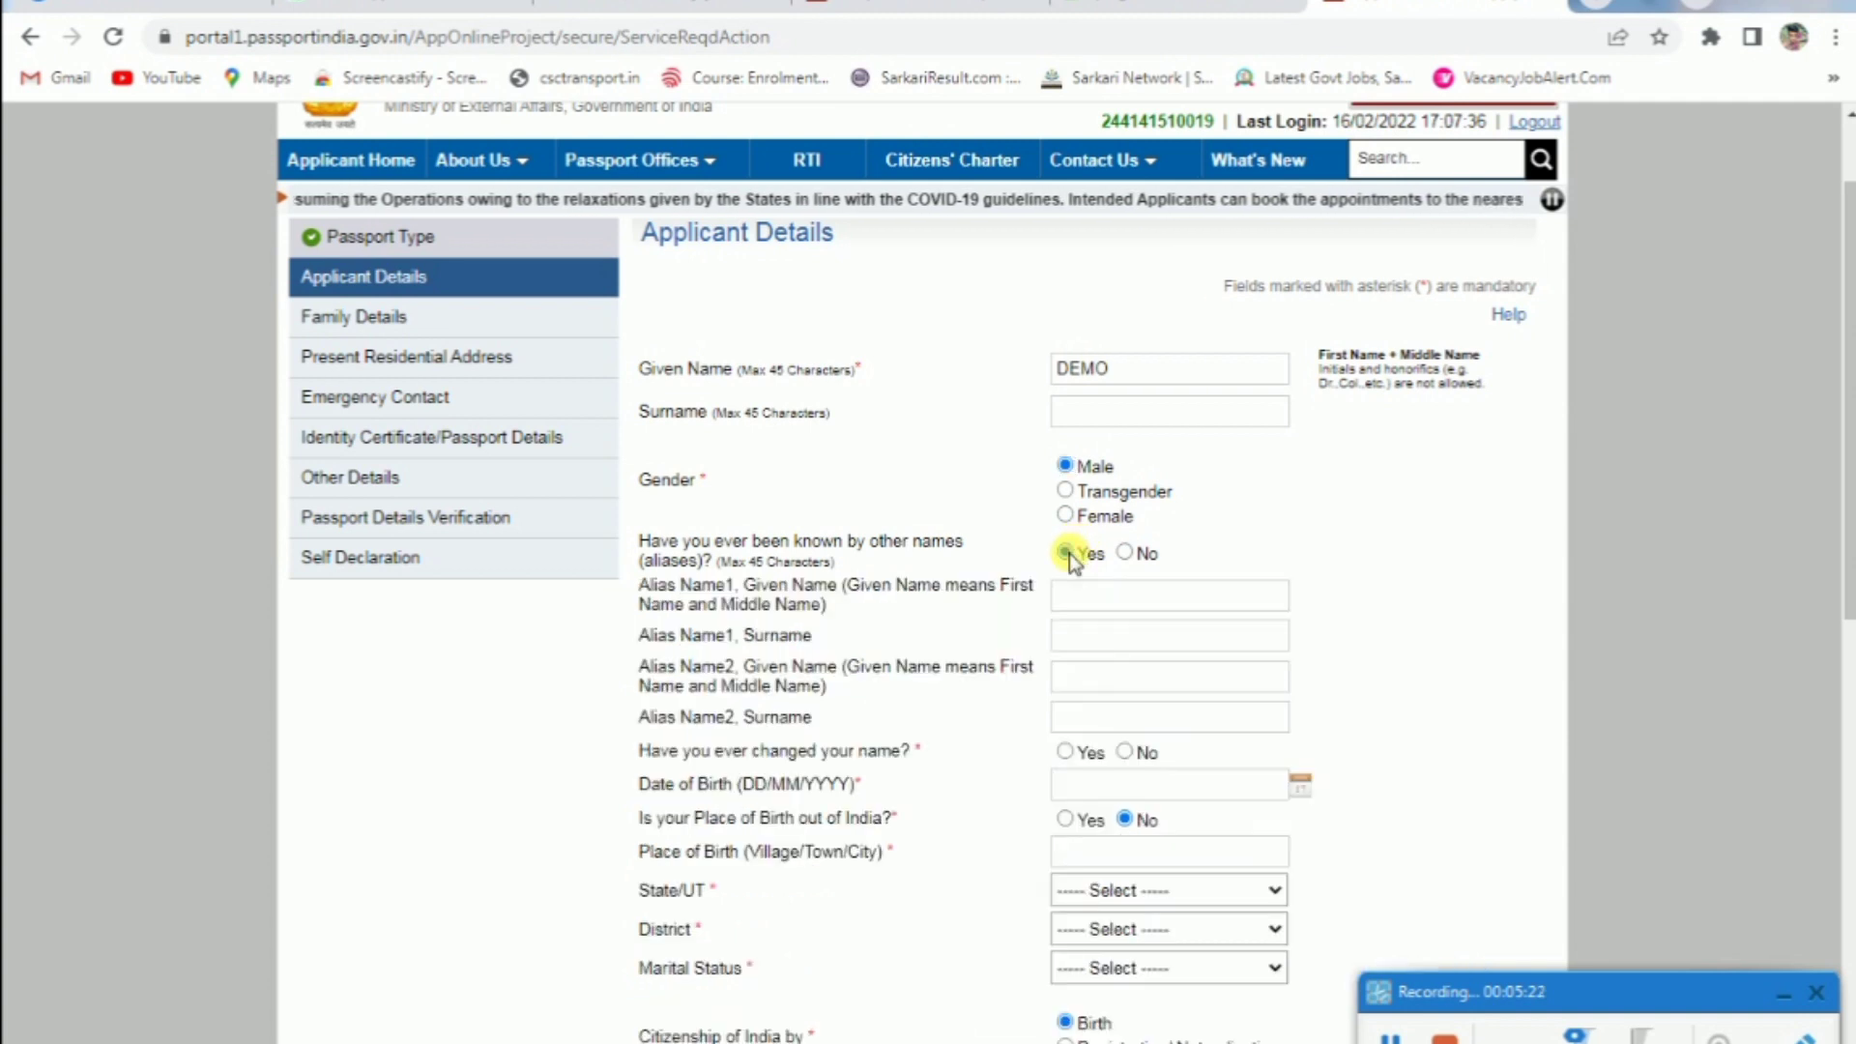
click(1124, 553)
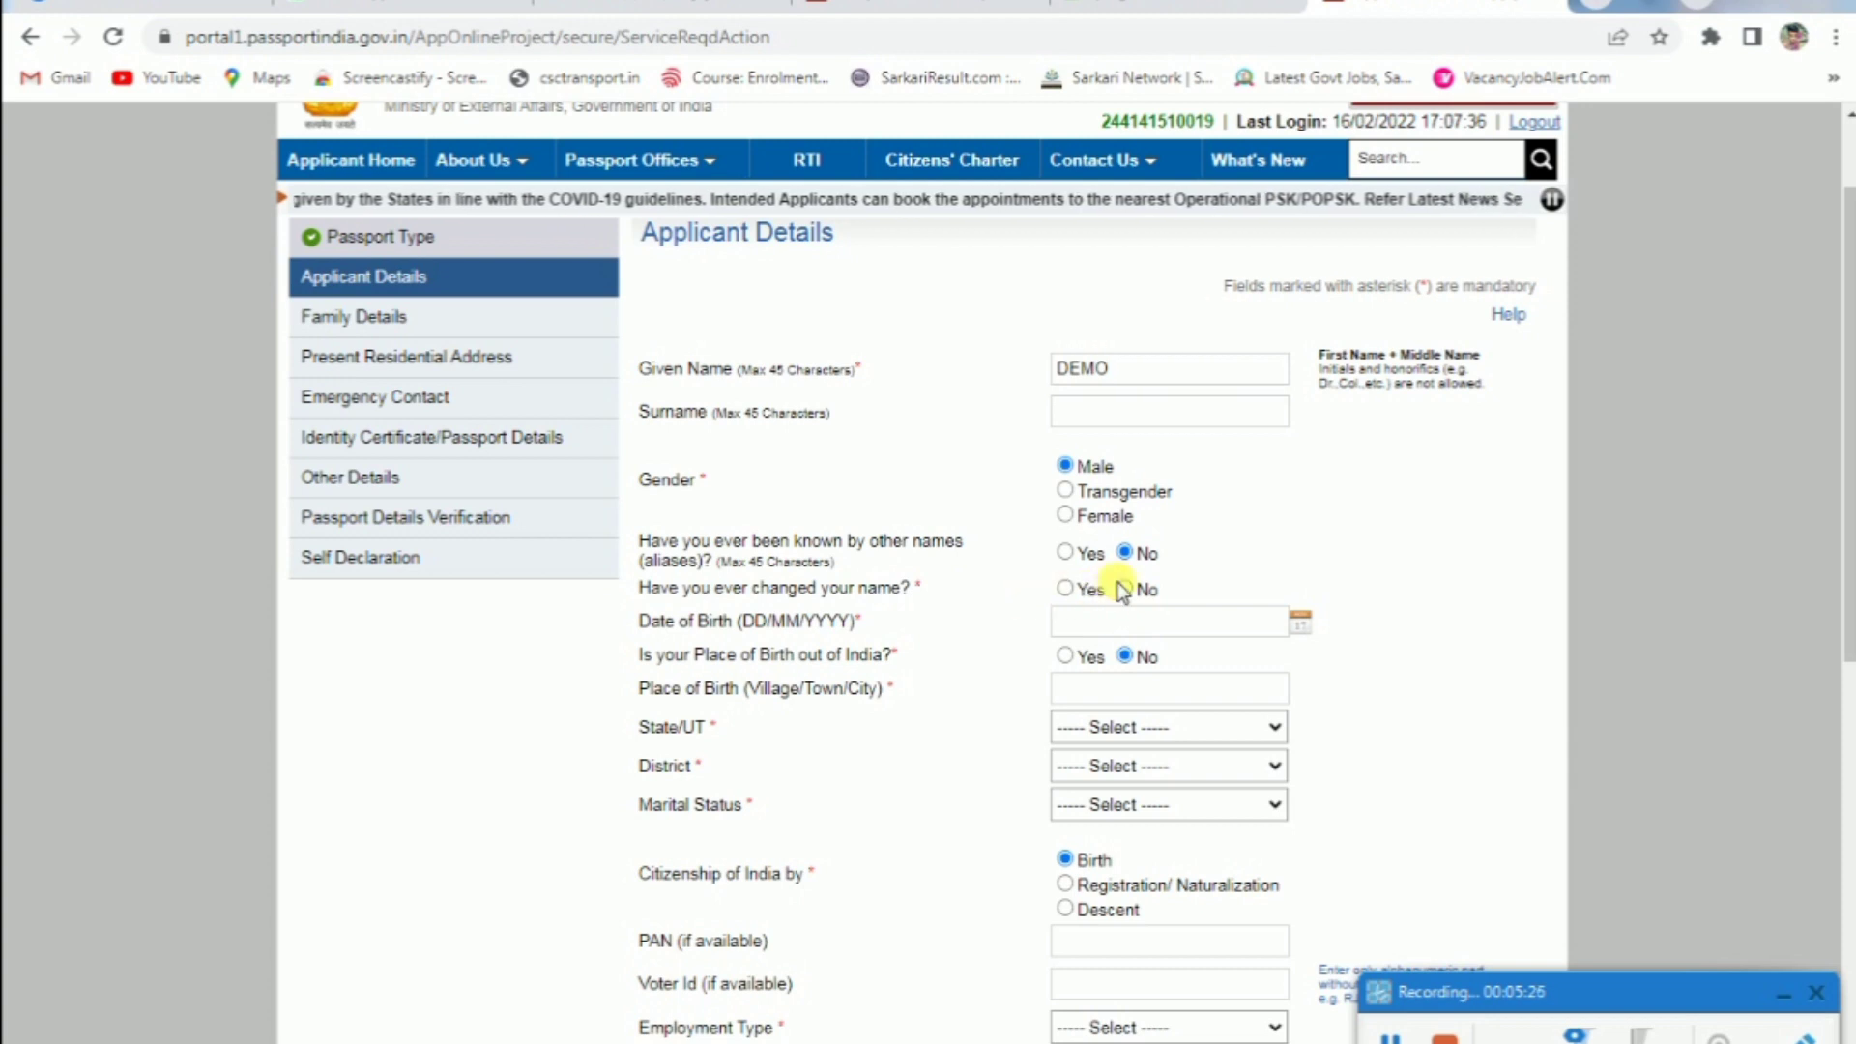
click(1065, 589)
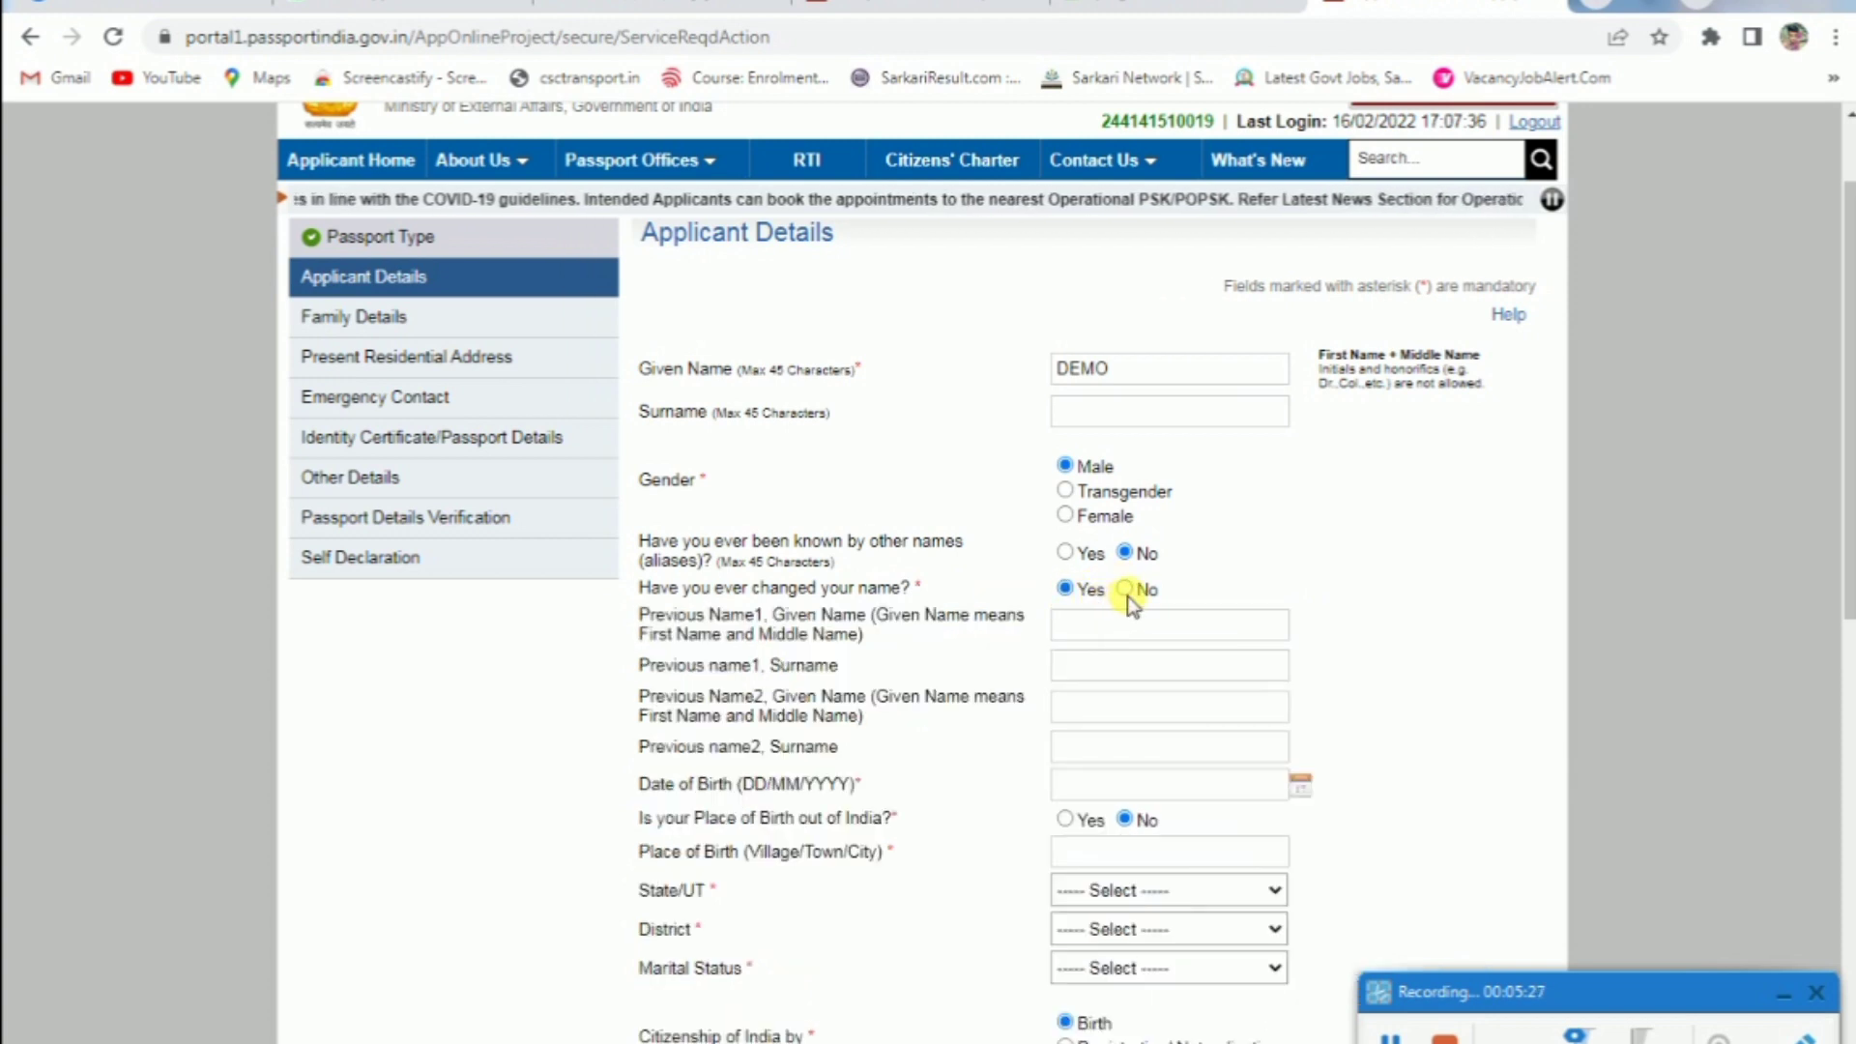
click(1127, 593)
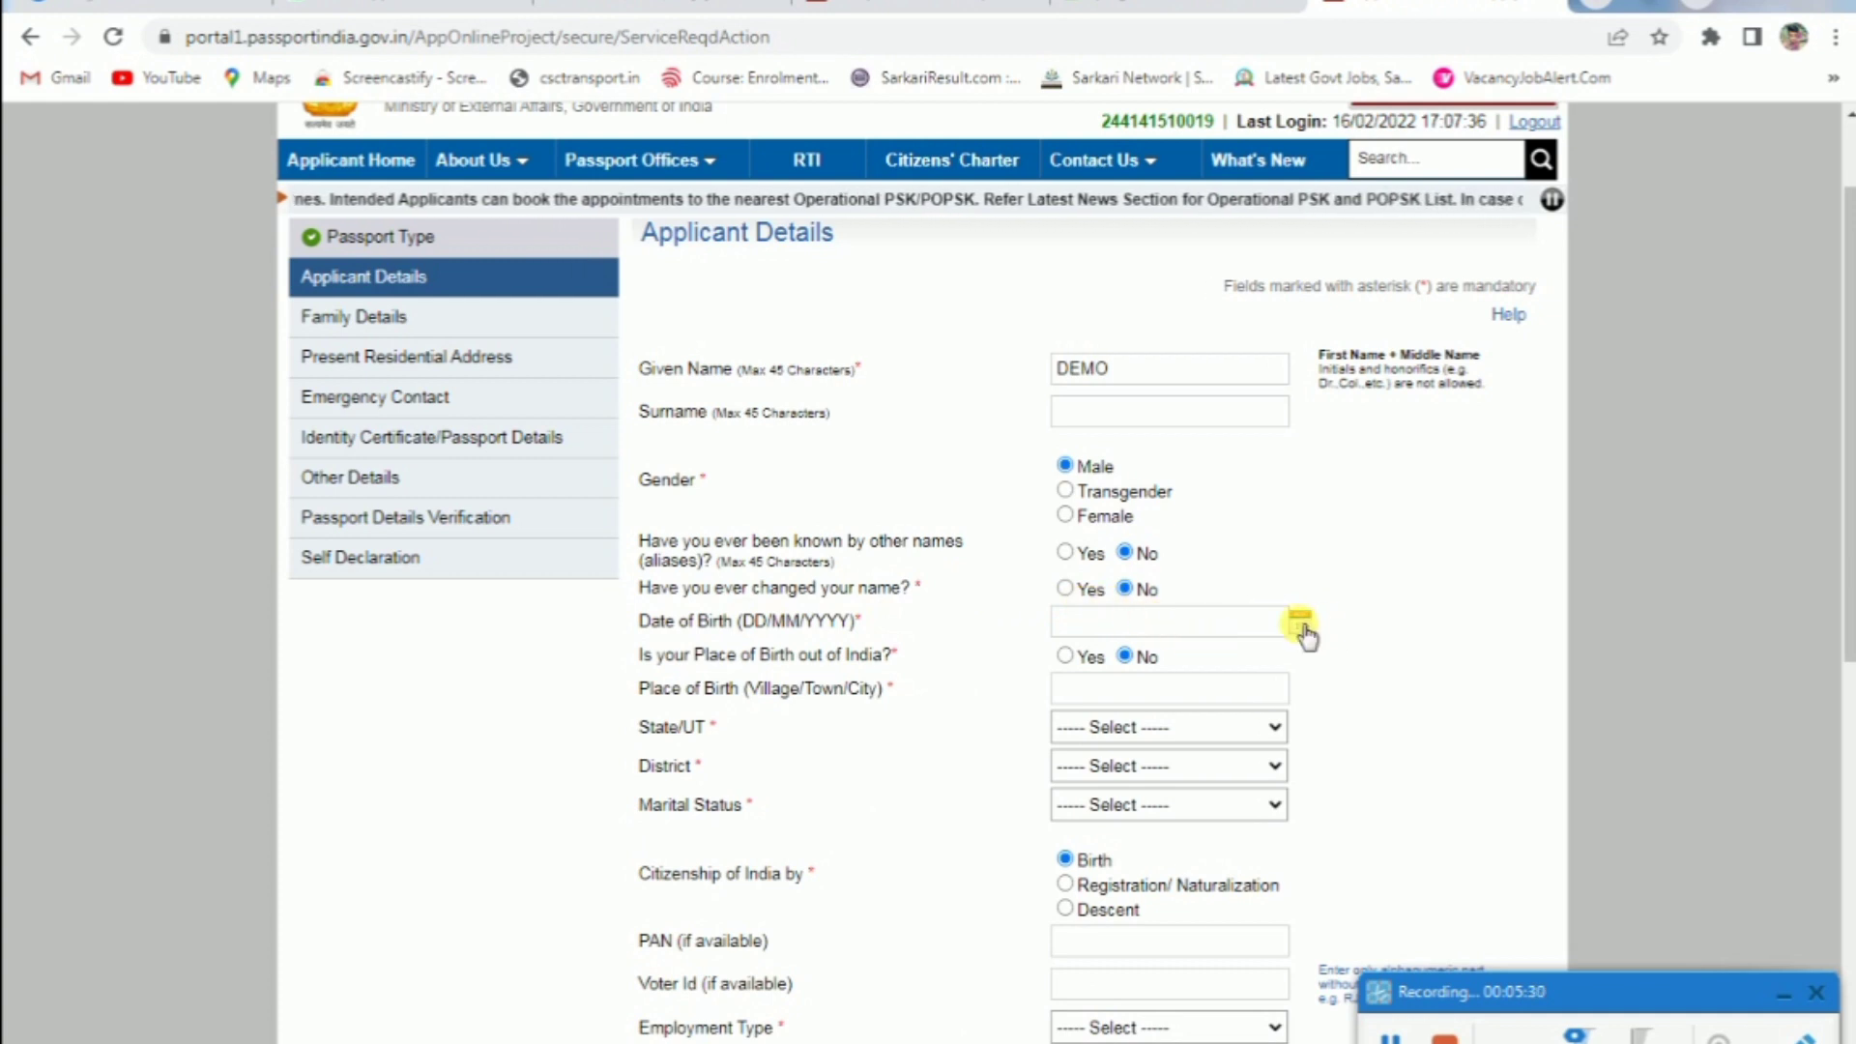
click(1216, 629)
click(1223, 665)
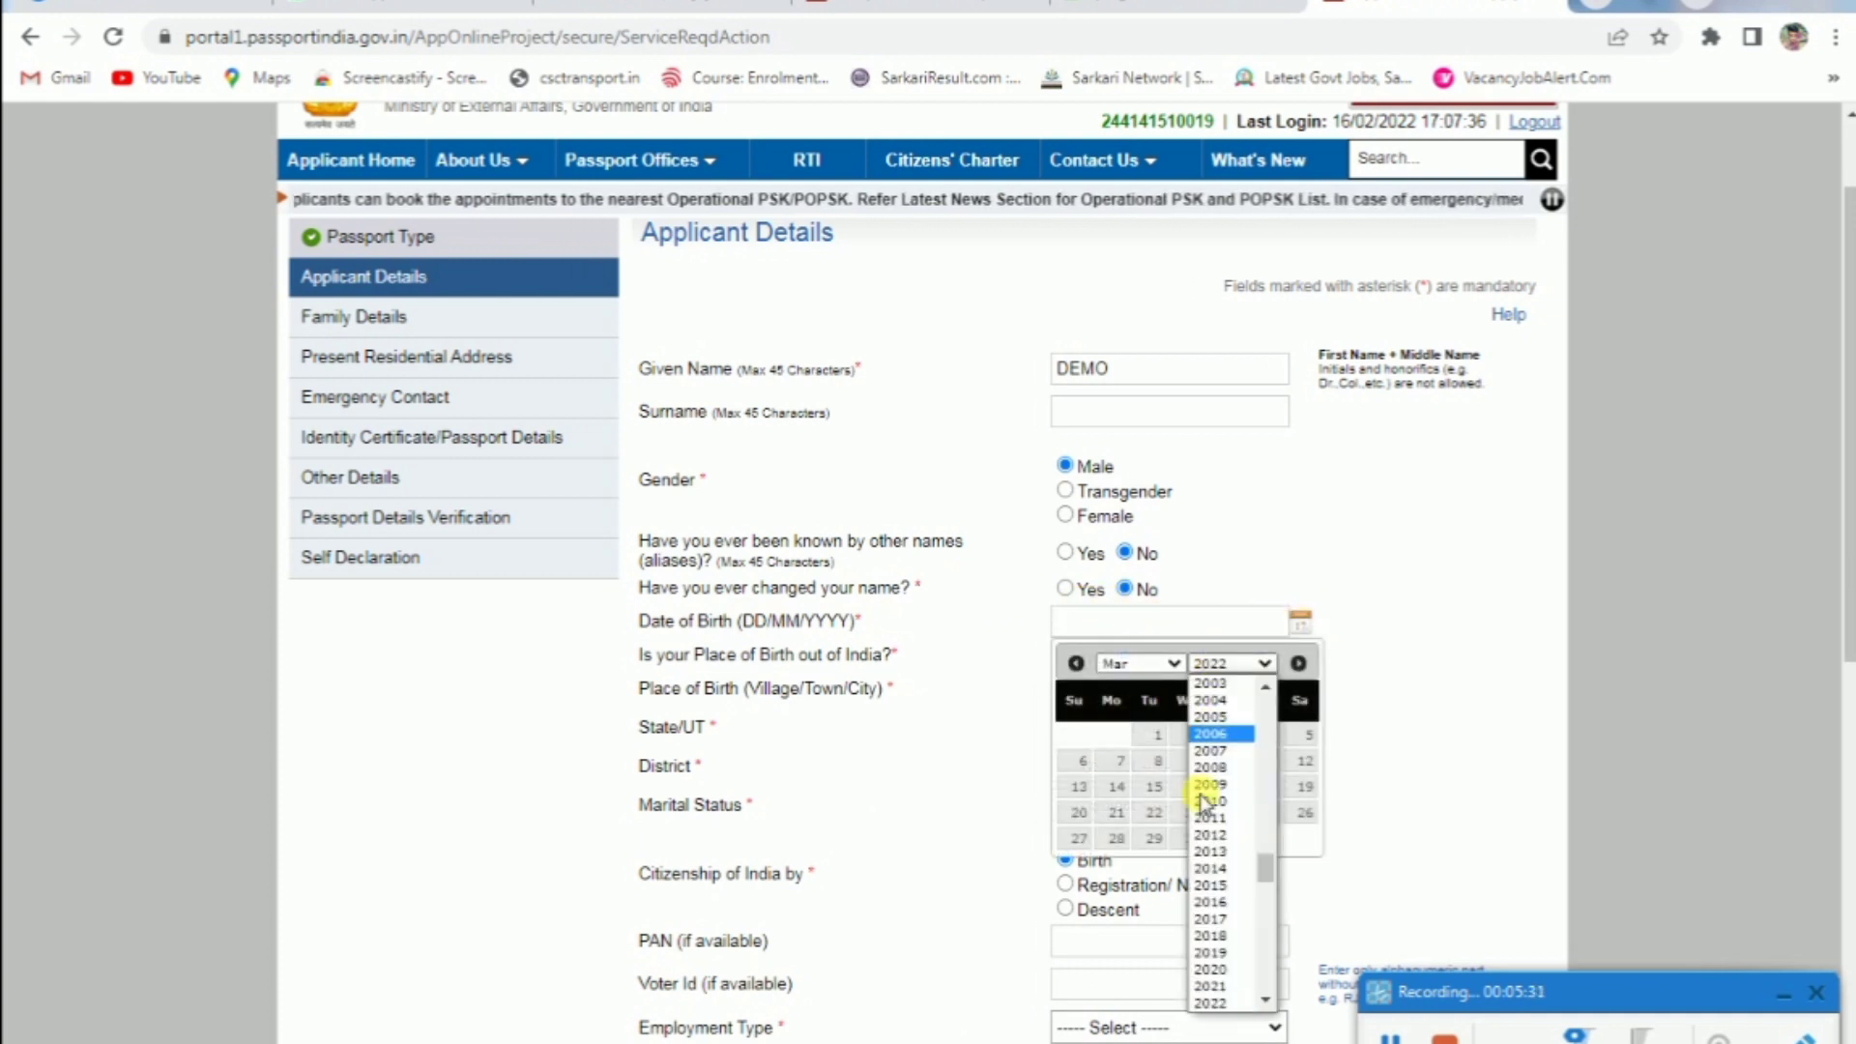
scroll(1233, 774, up, 5)
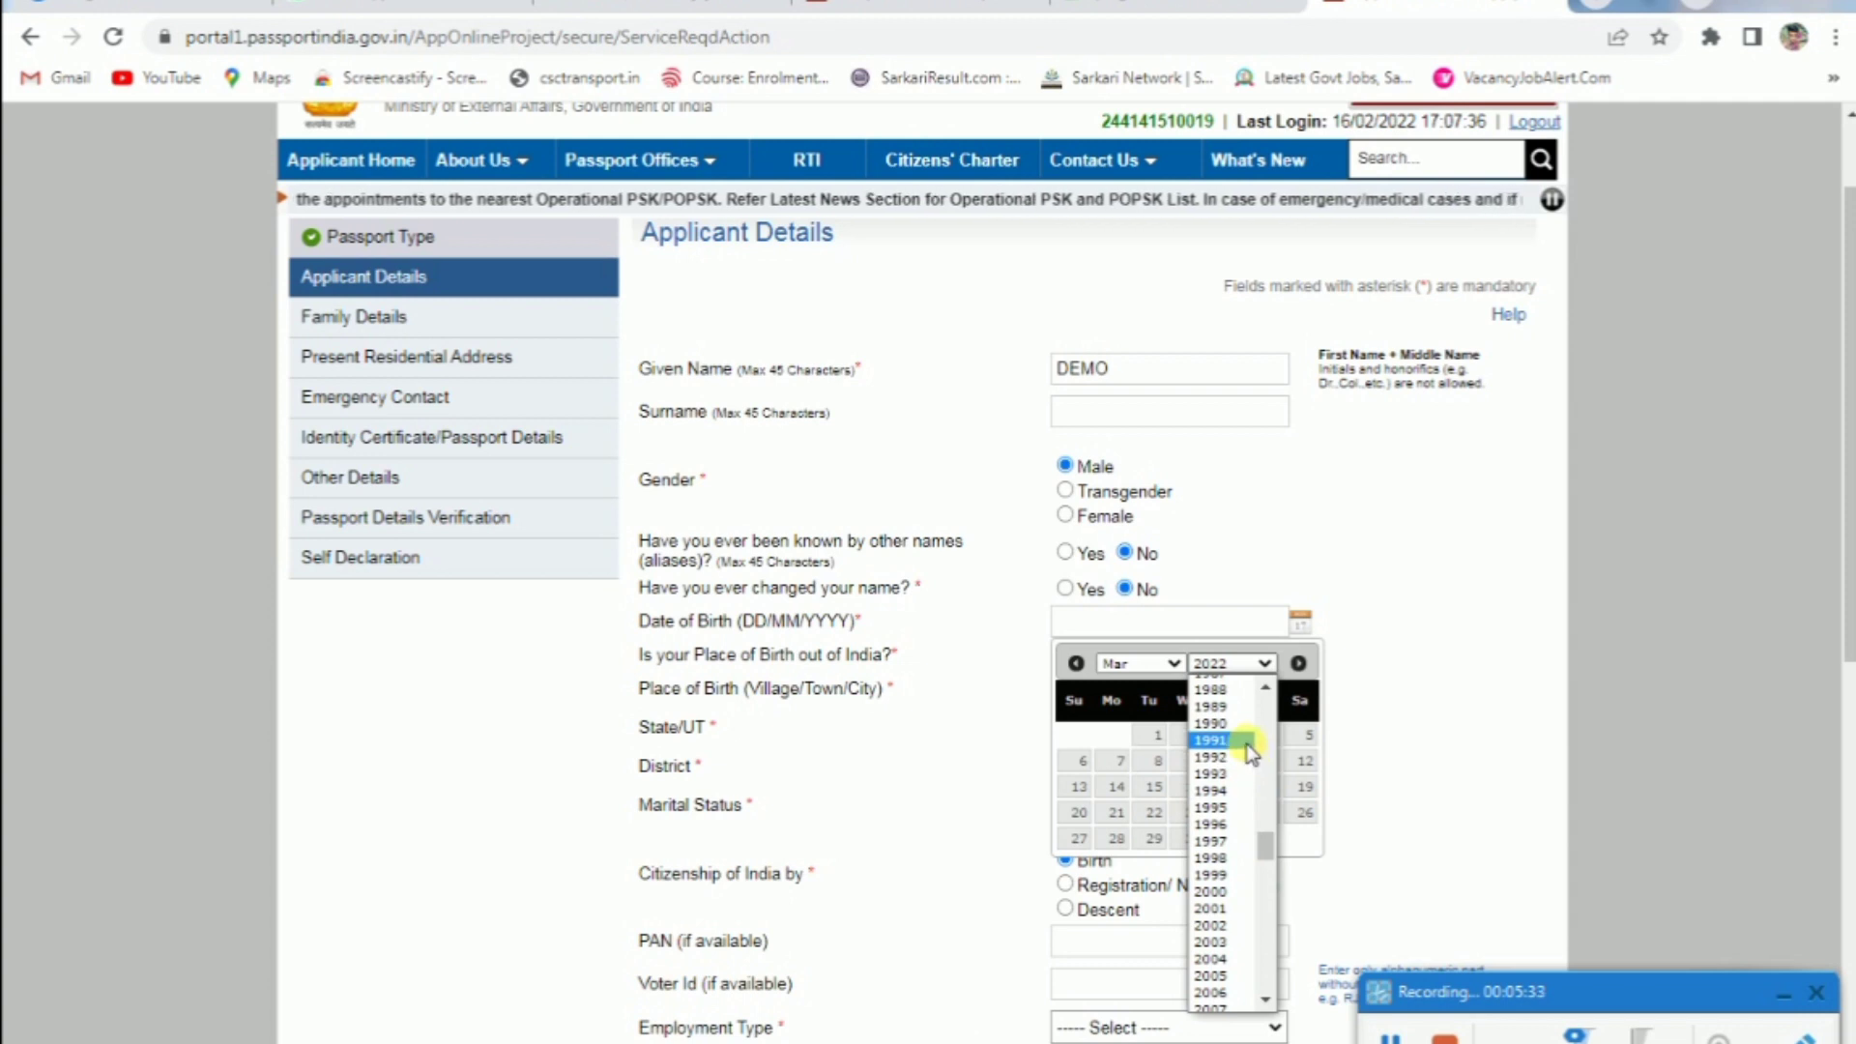
click(1236, 740)
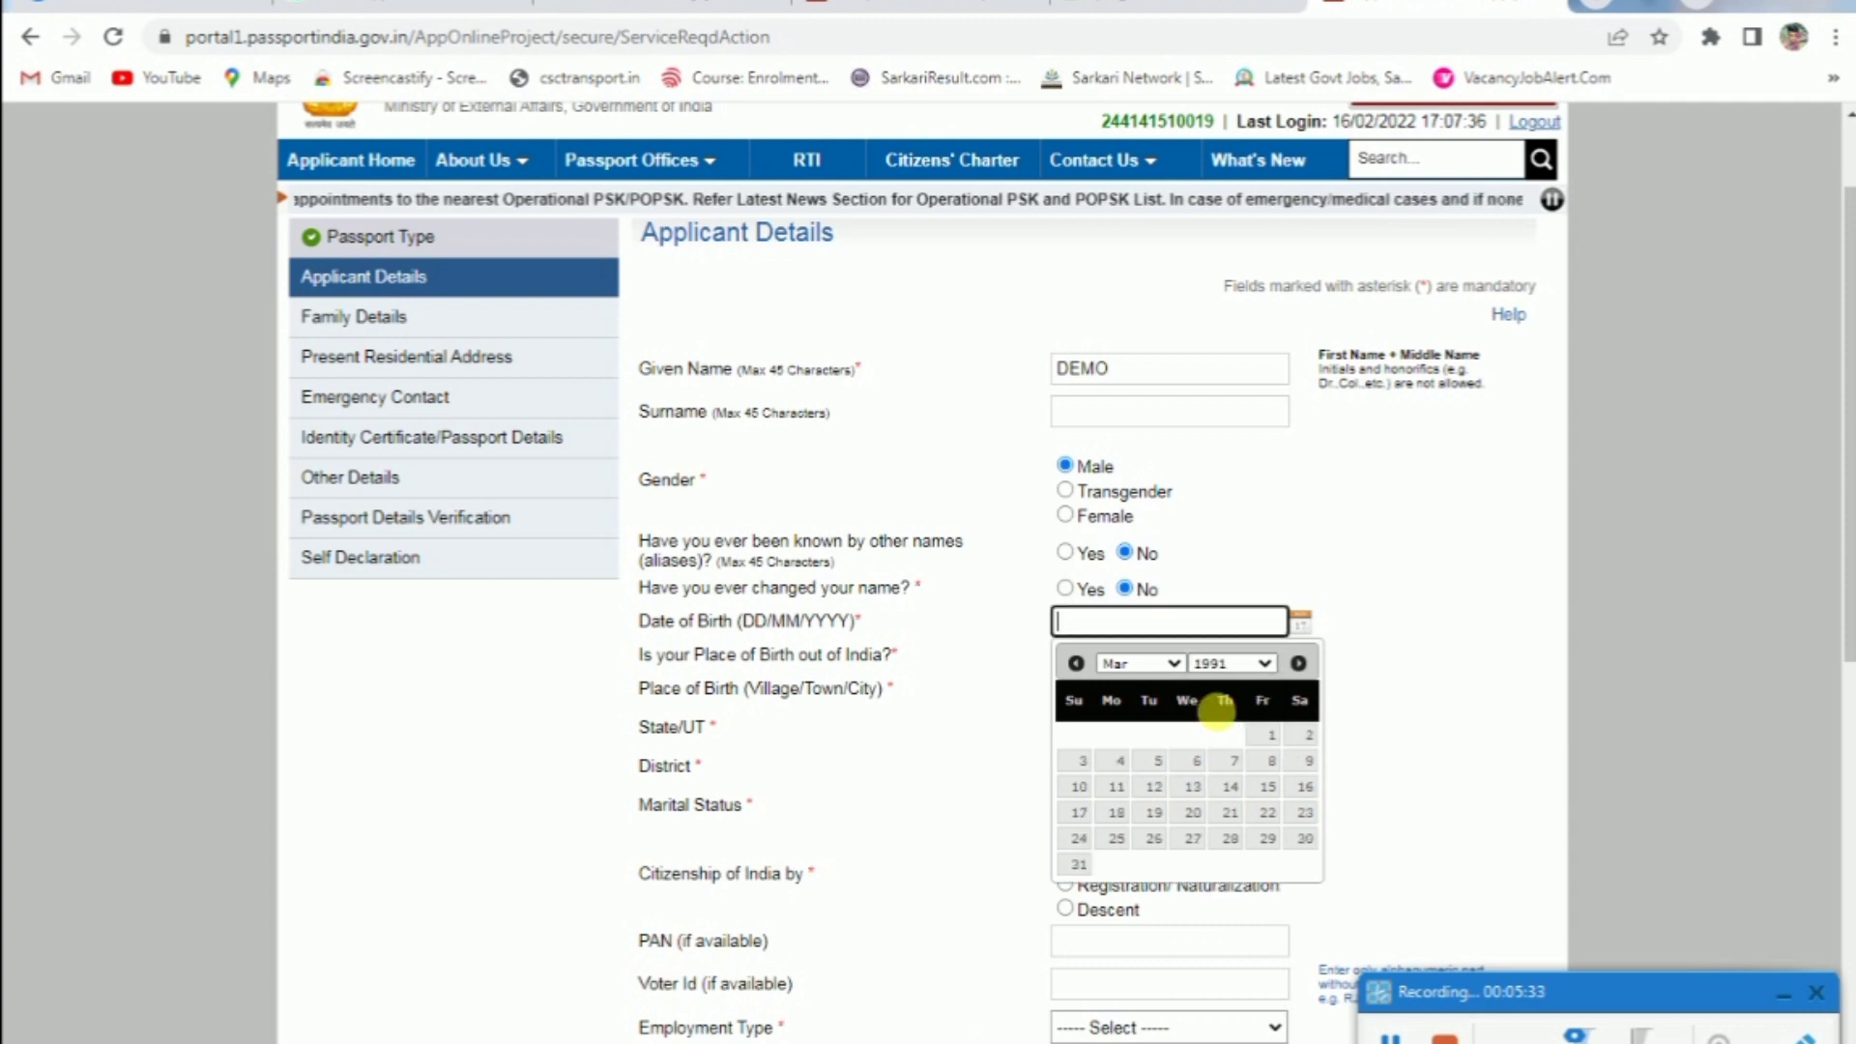
click(1196, 761)
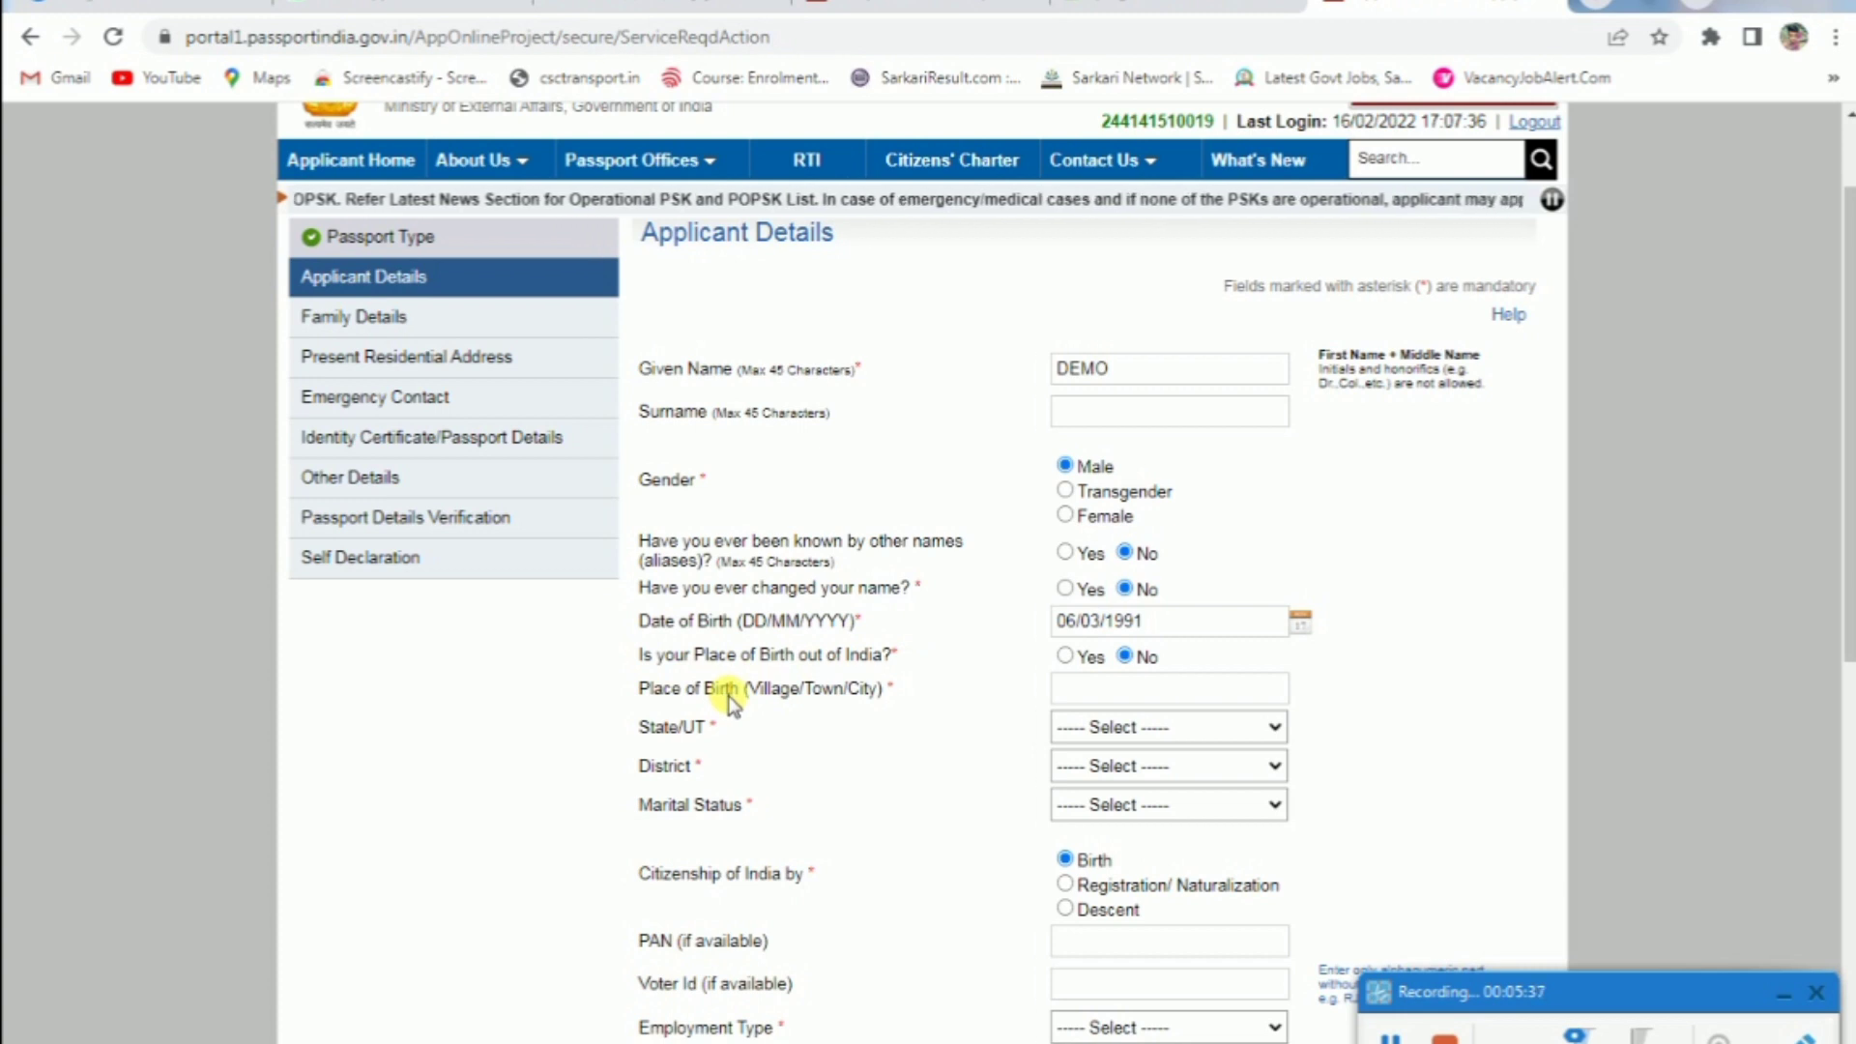
click(1064, 656)
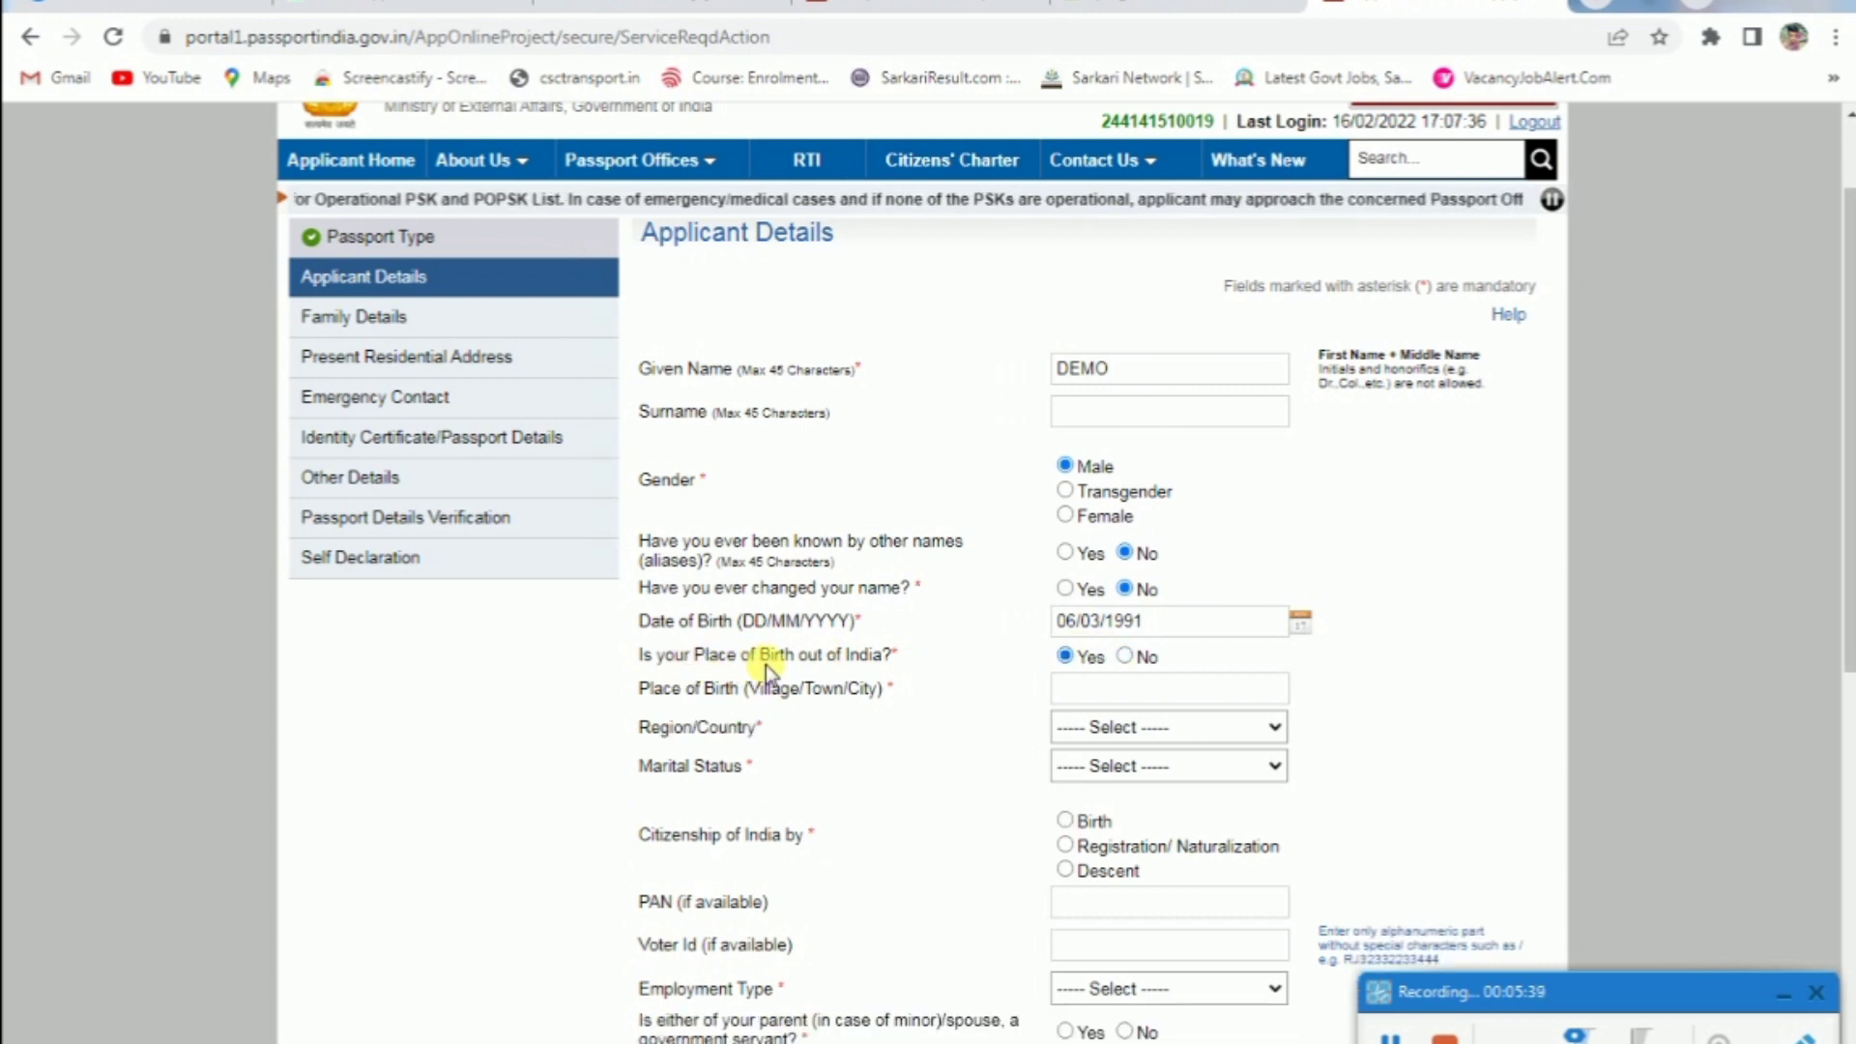
click(1125, 658)
click(1097, 690)
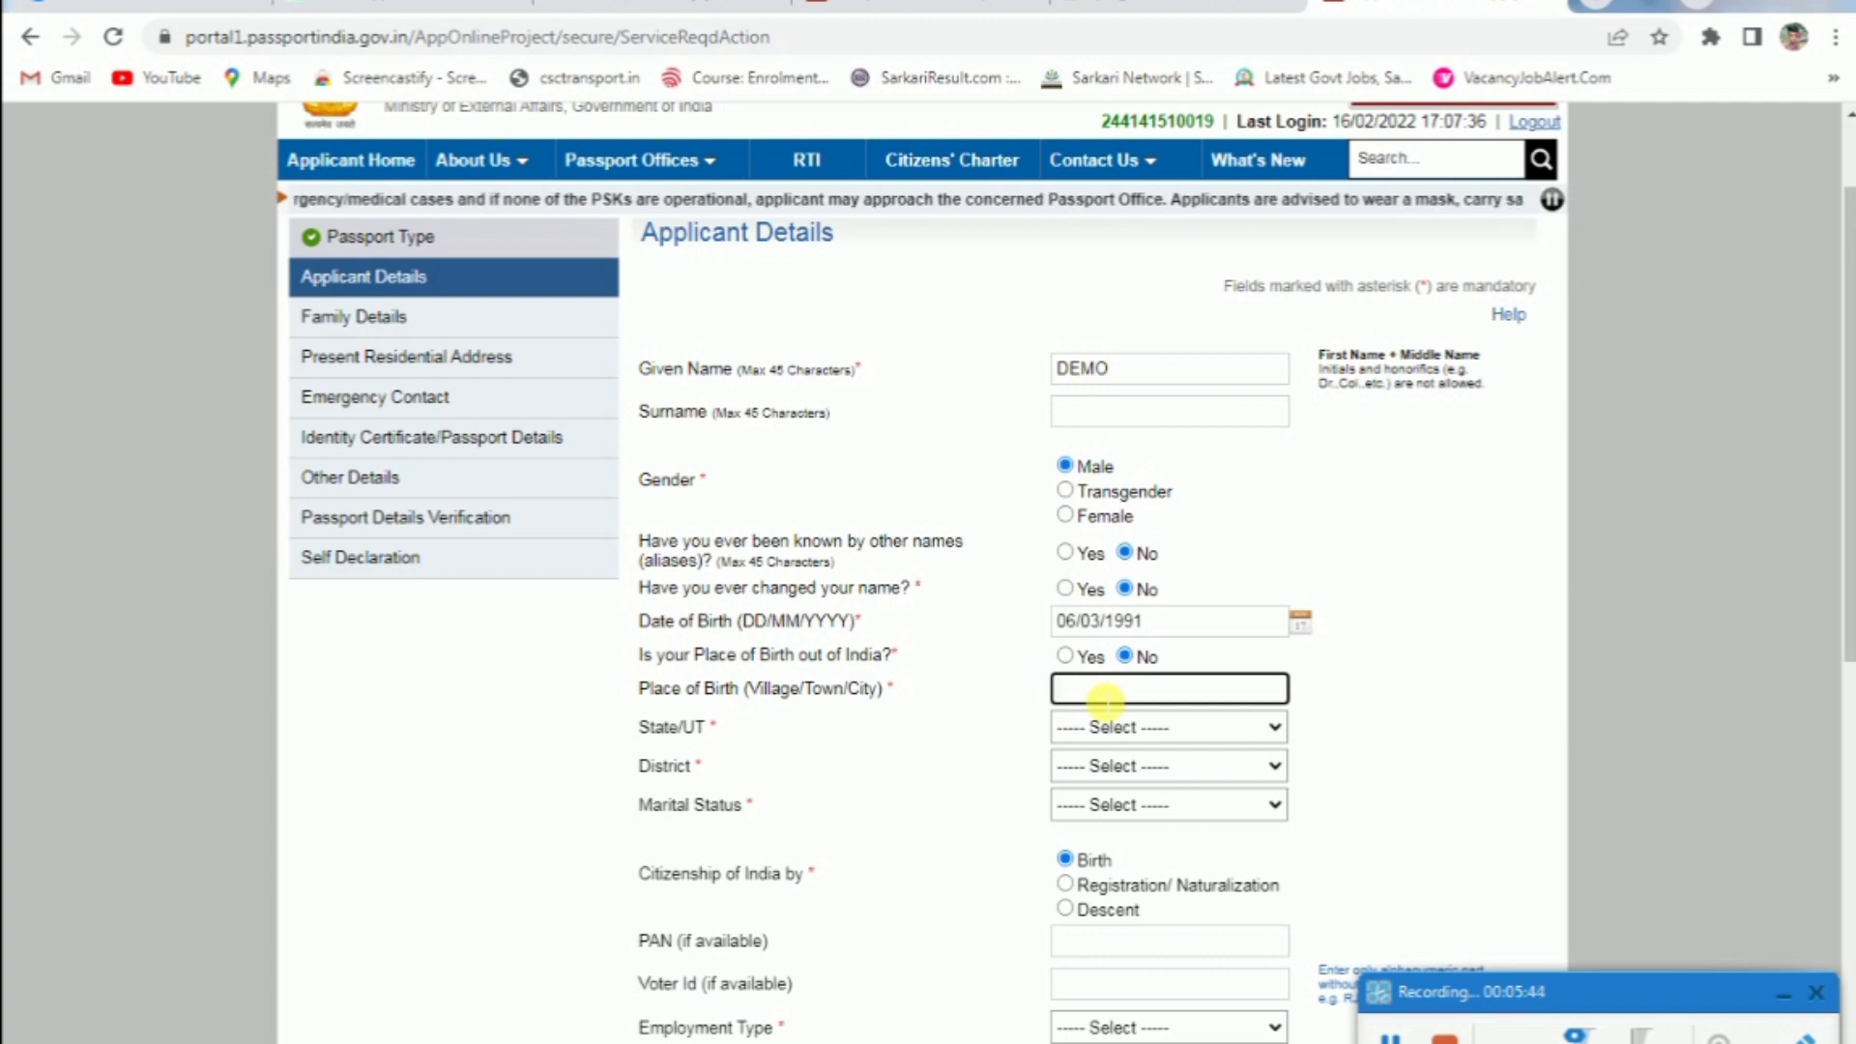
text(sirsa)
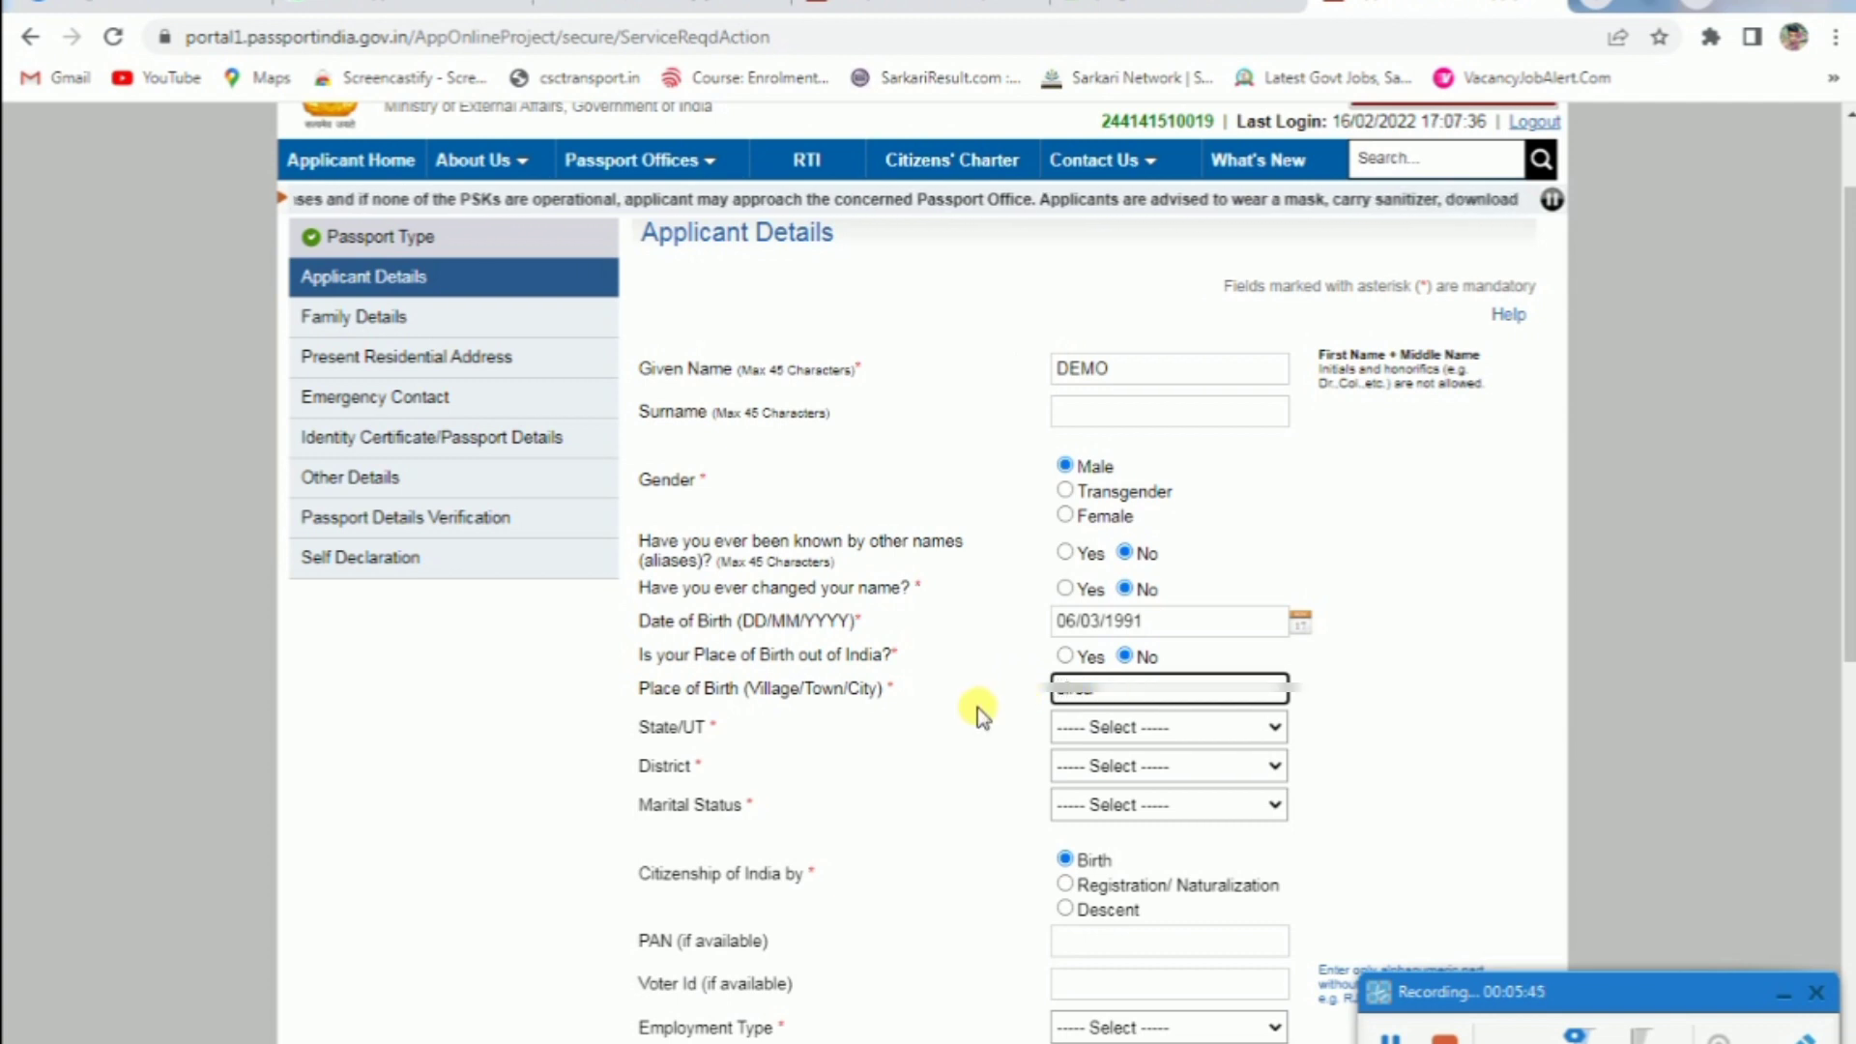
Choose state Haryana, district Sirsa, and marital status Single
click(1097, 729)
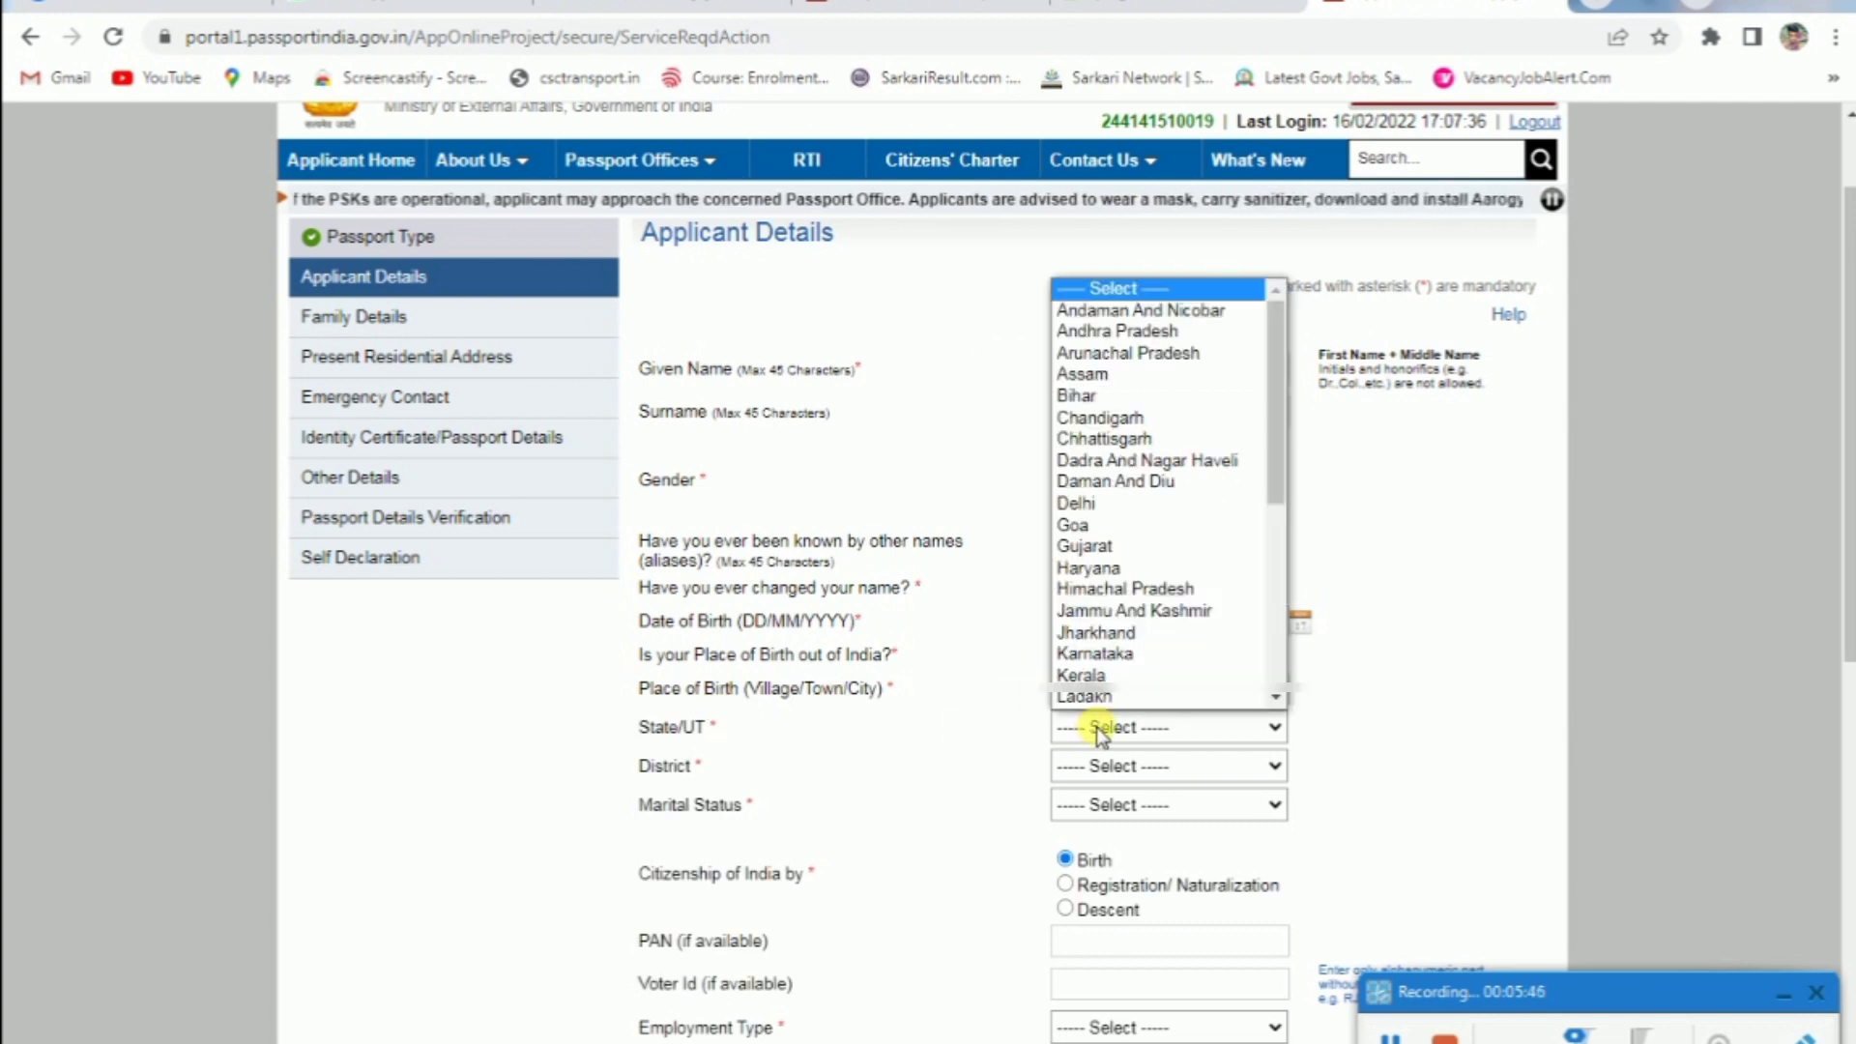
click(1087, 547)
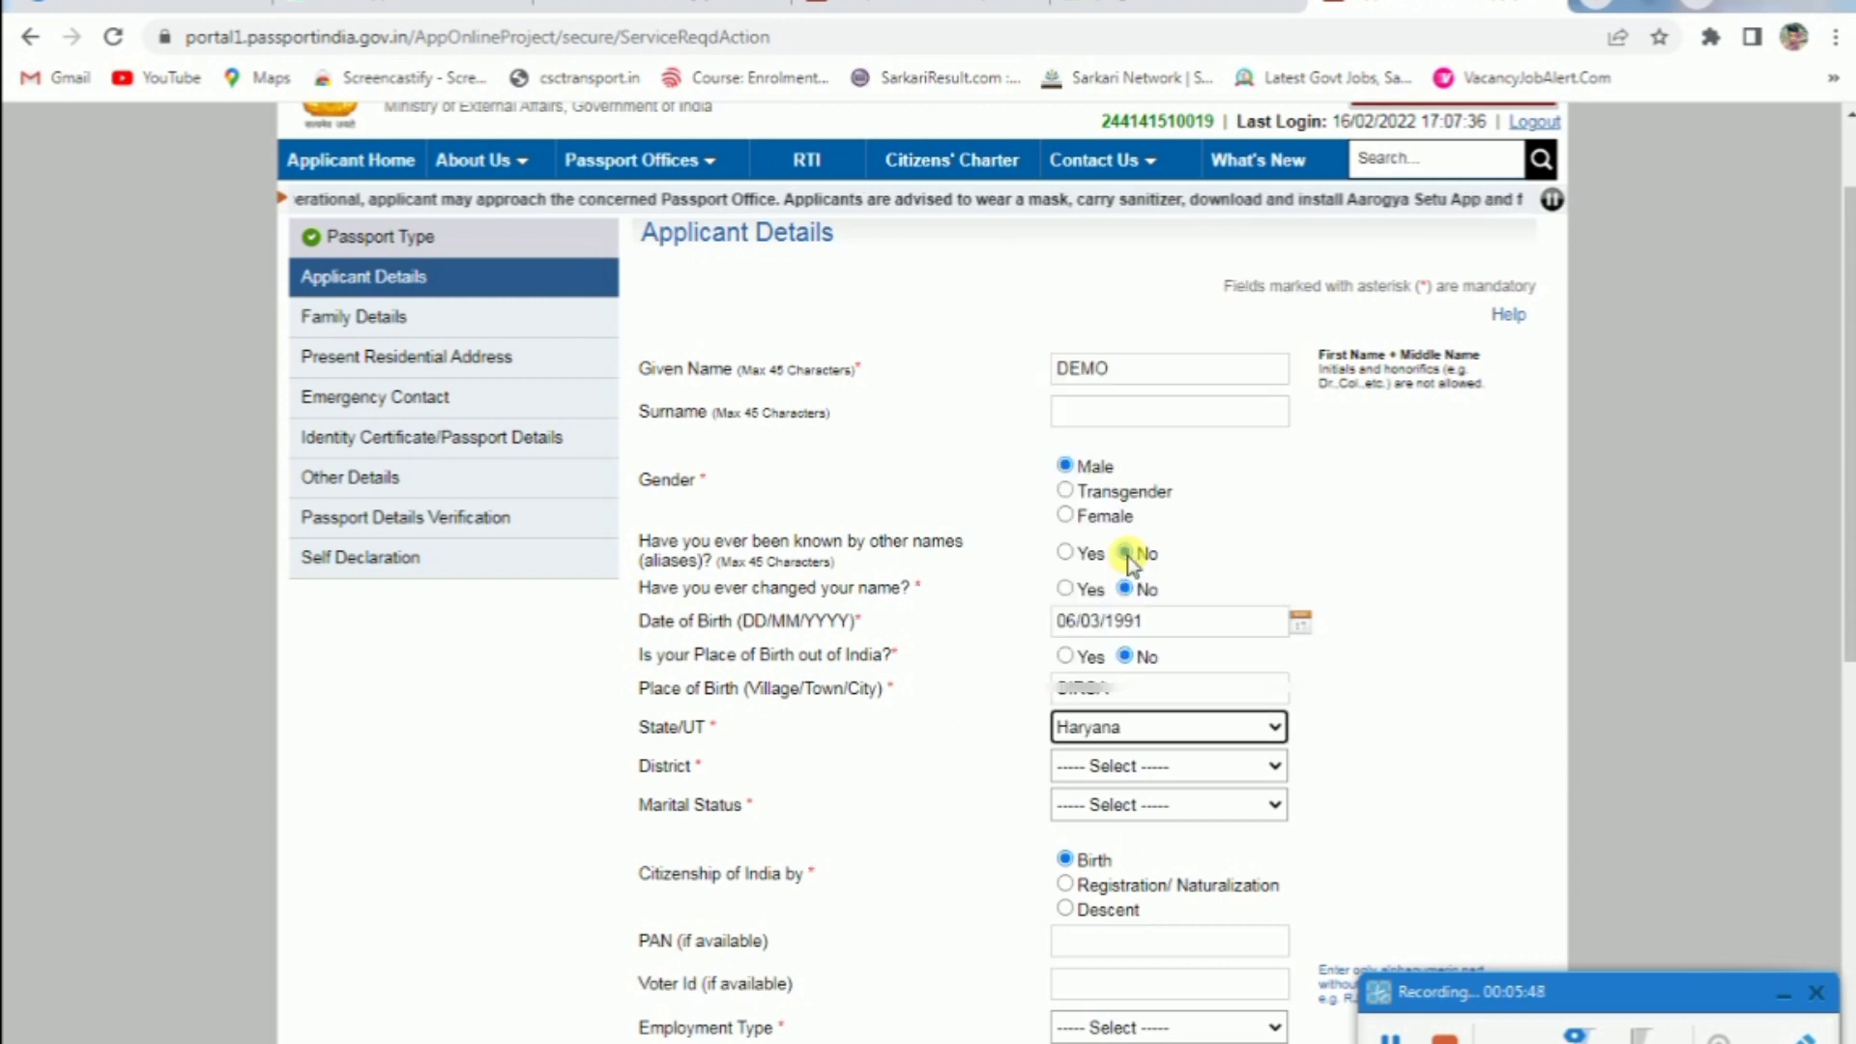
click(1149, 769)
scroll(1173, 554, down, 2)
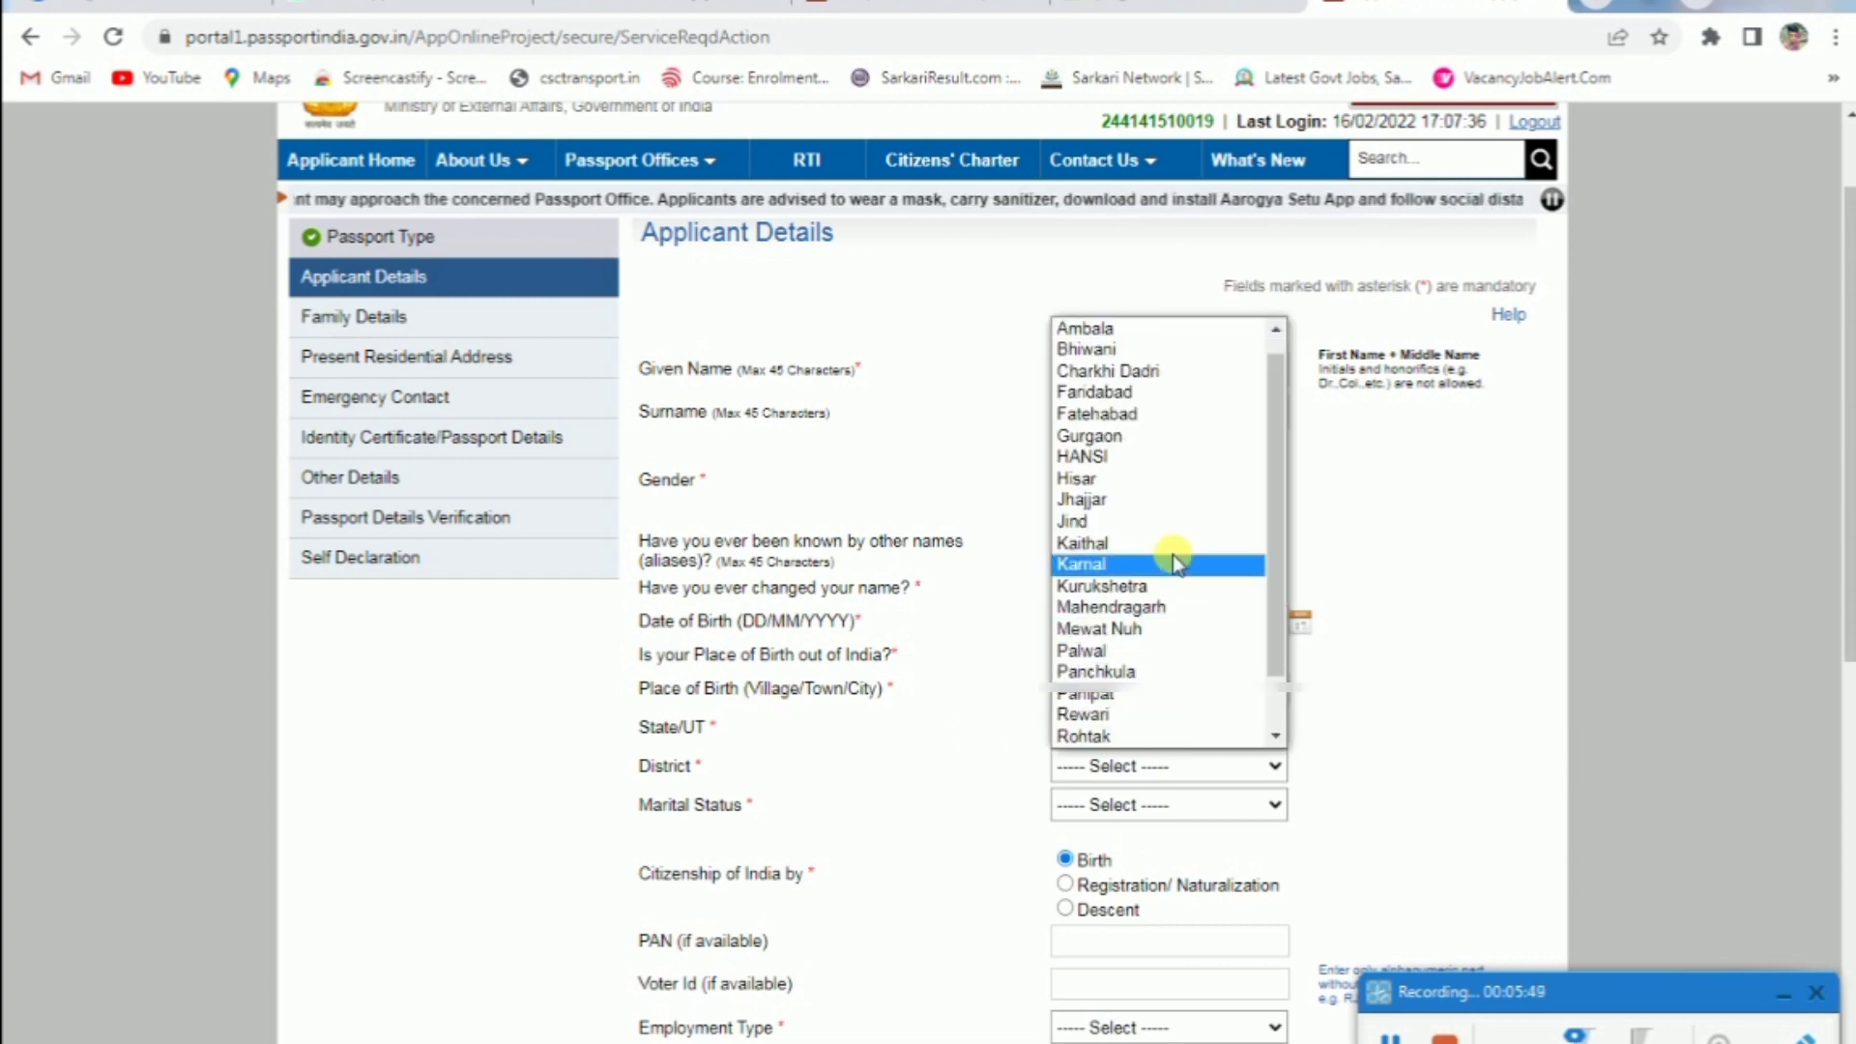
click(1112, 696)
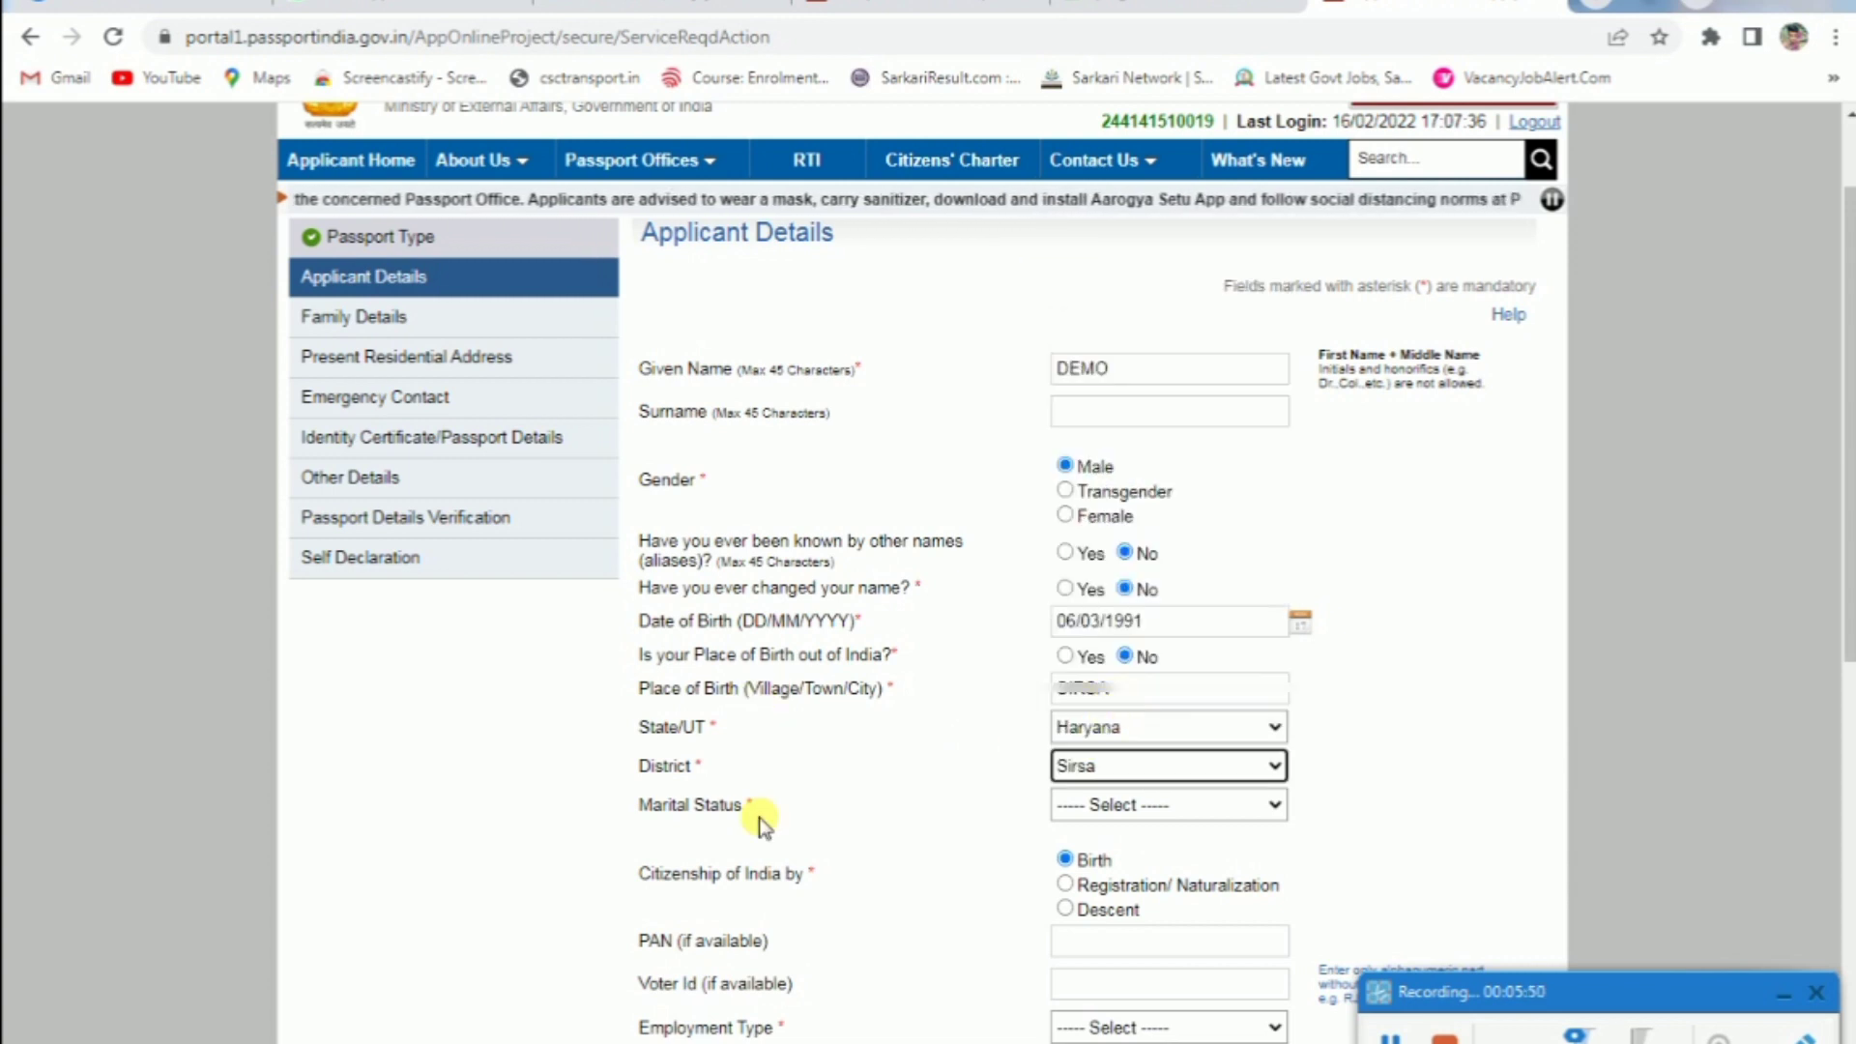
click(1116, 804)
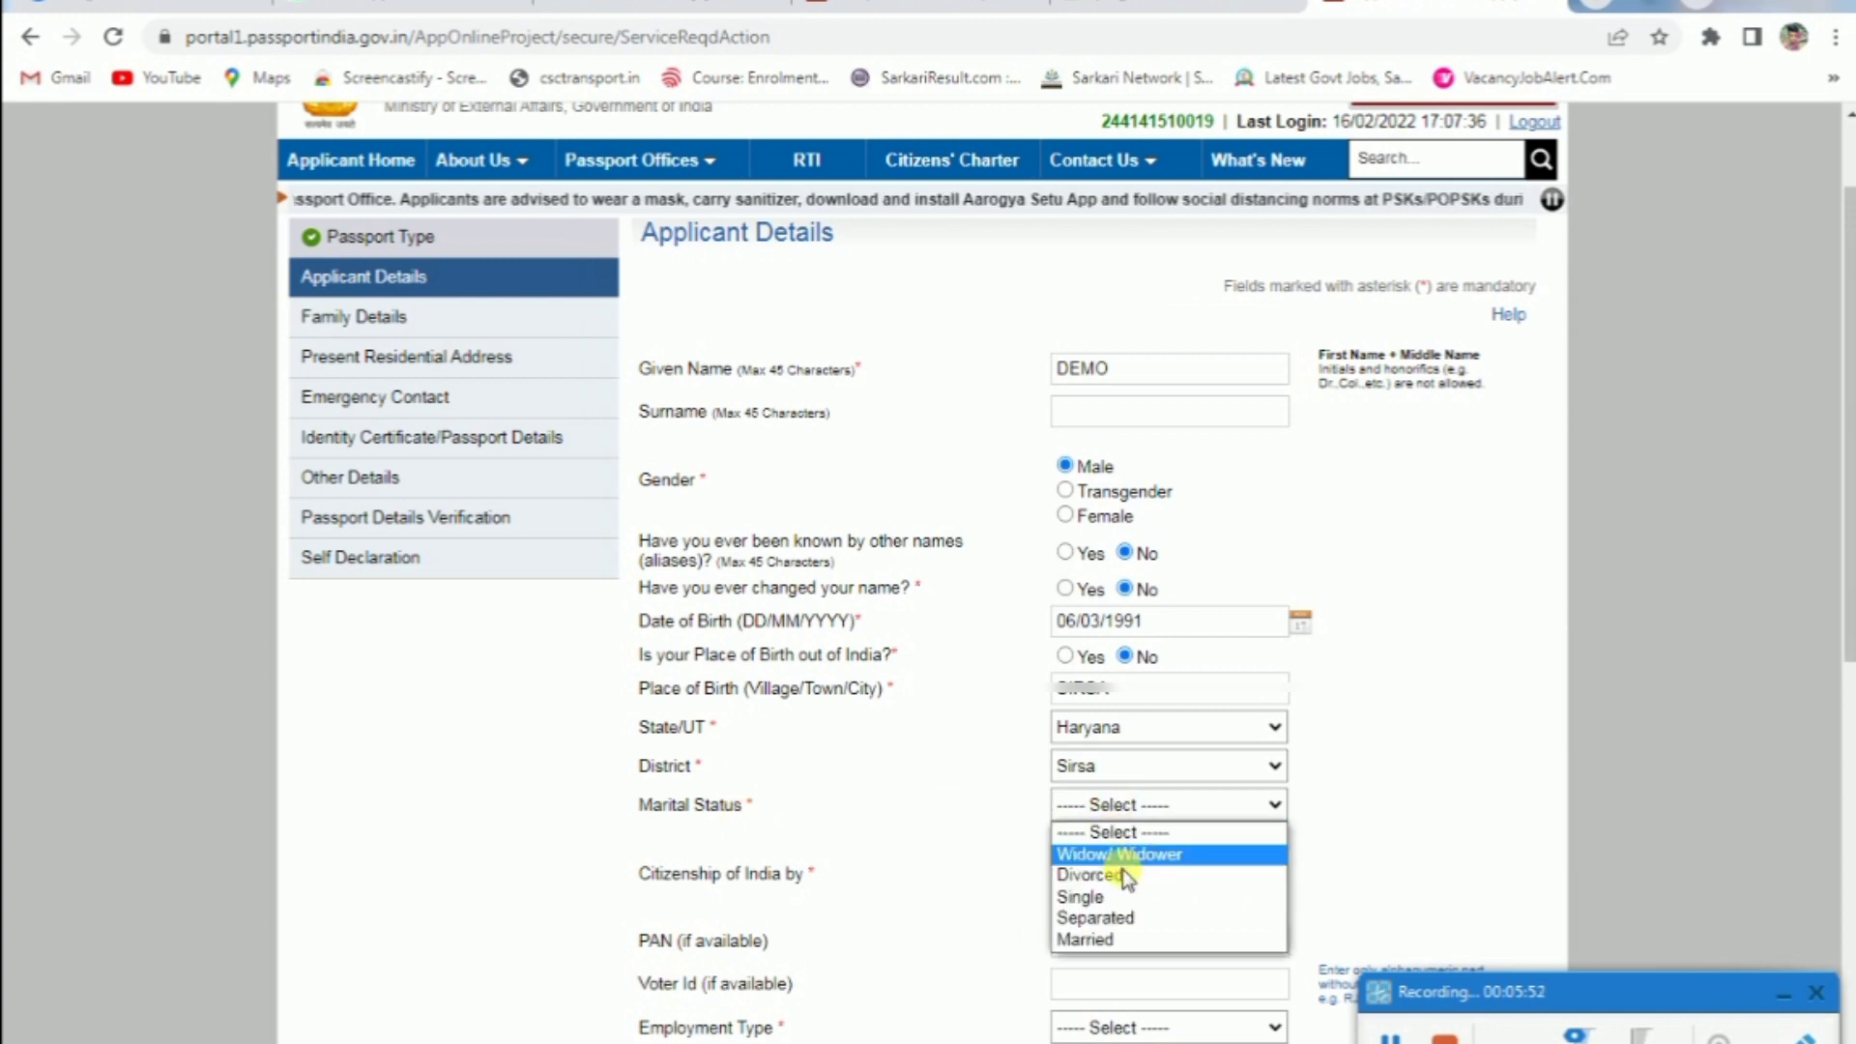
click(1140, 901)
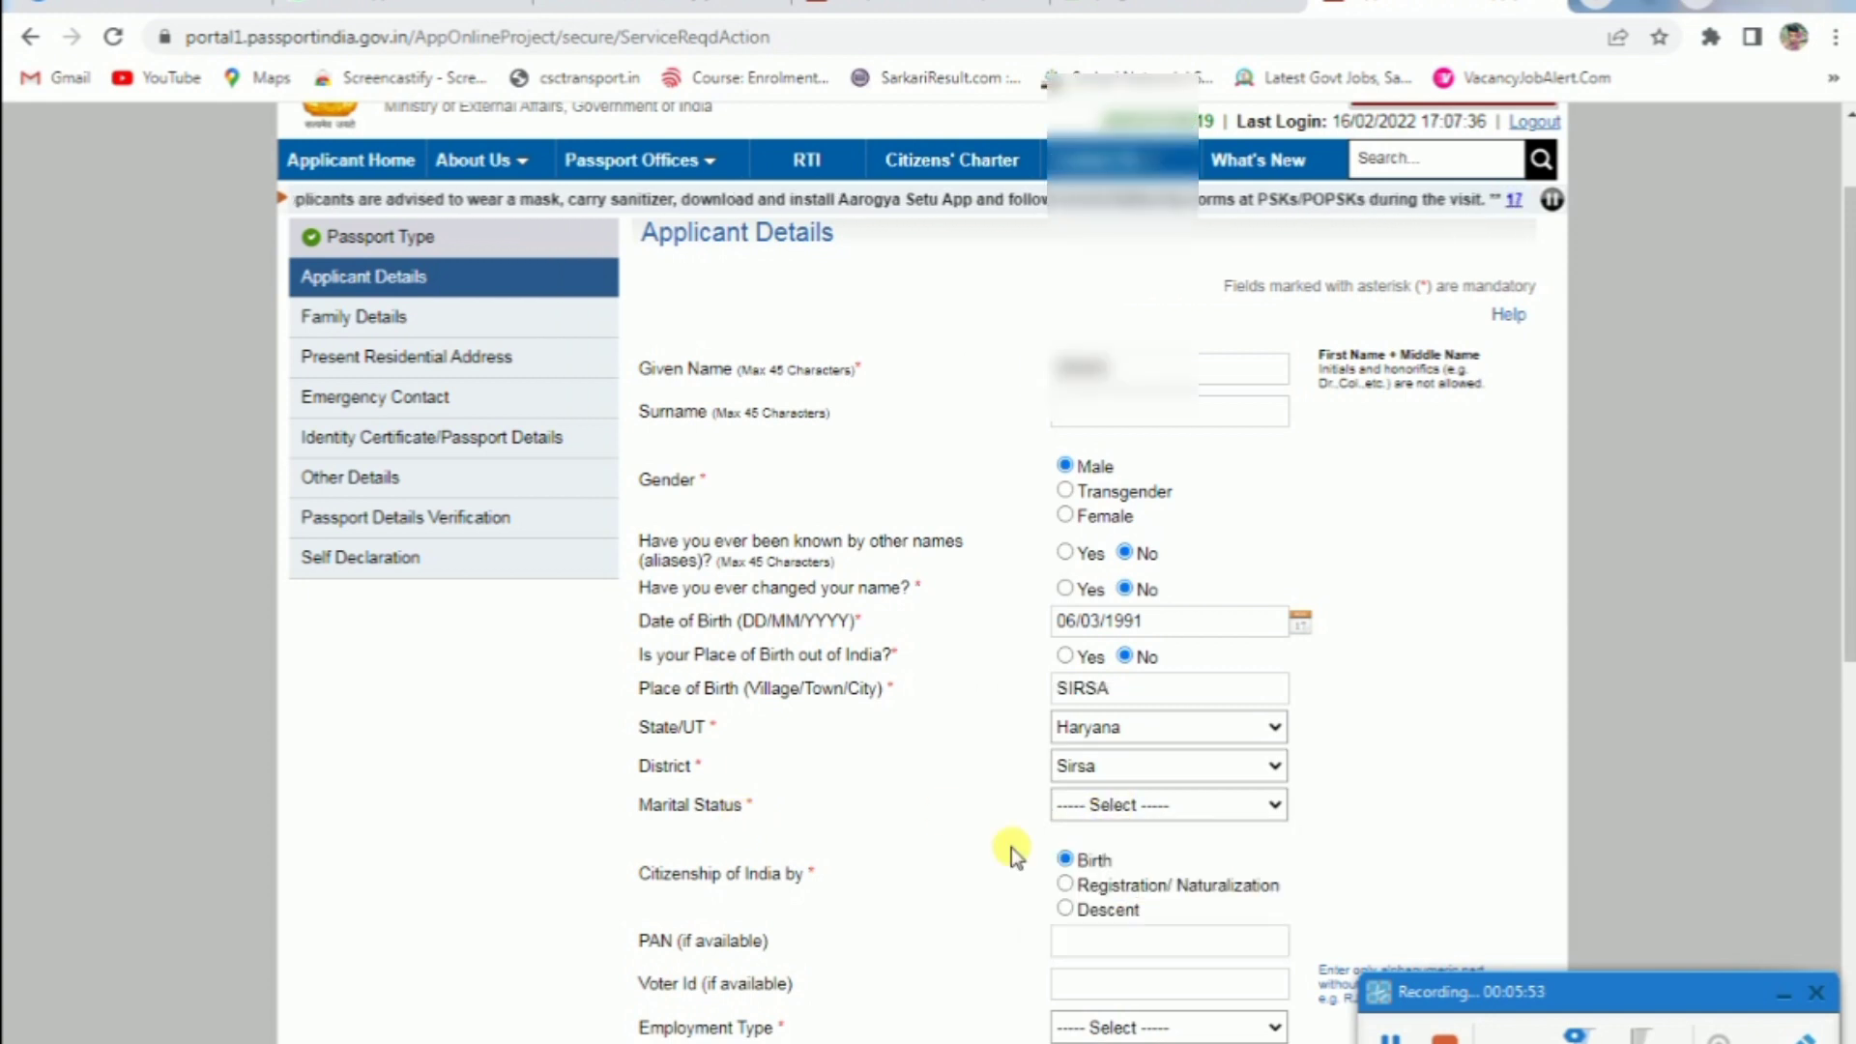
scroll(948, 791, down, 3)
Set employment type to Student and parent government servant to No
scroll(964, 749, down, 1)
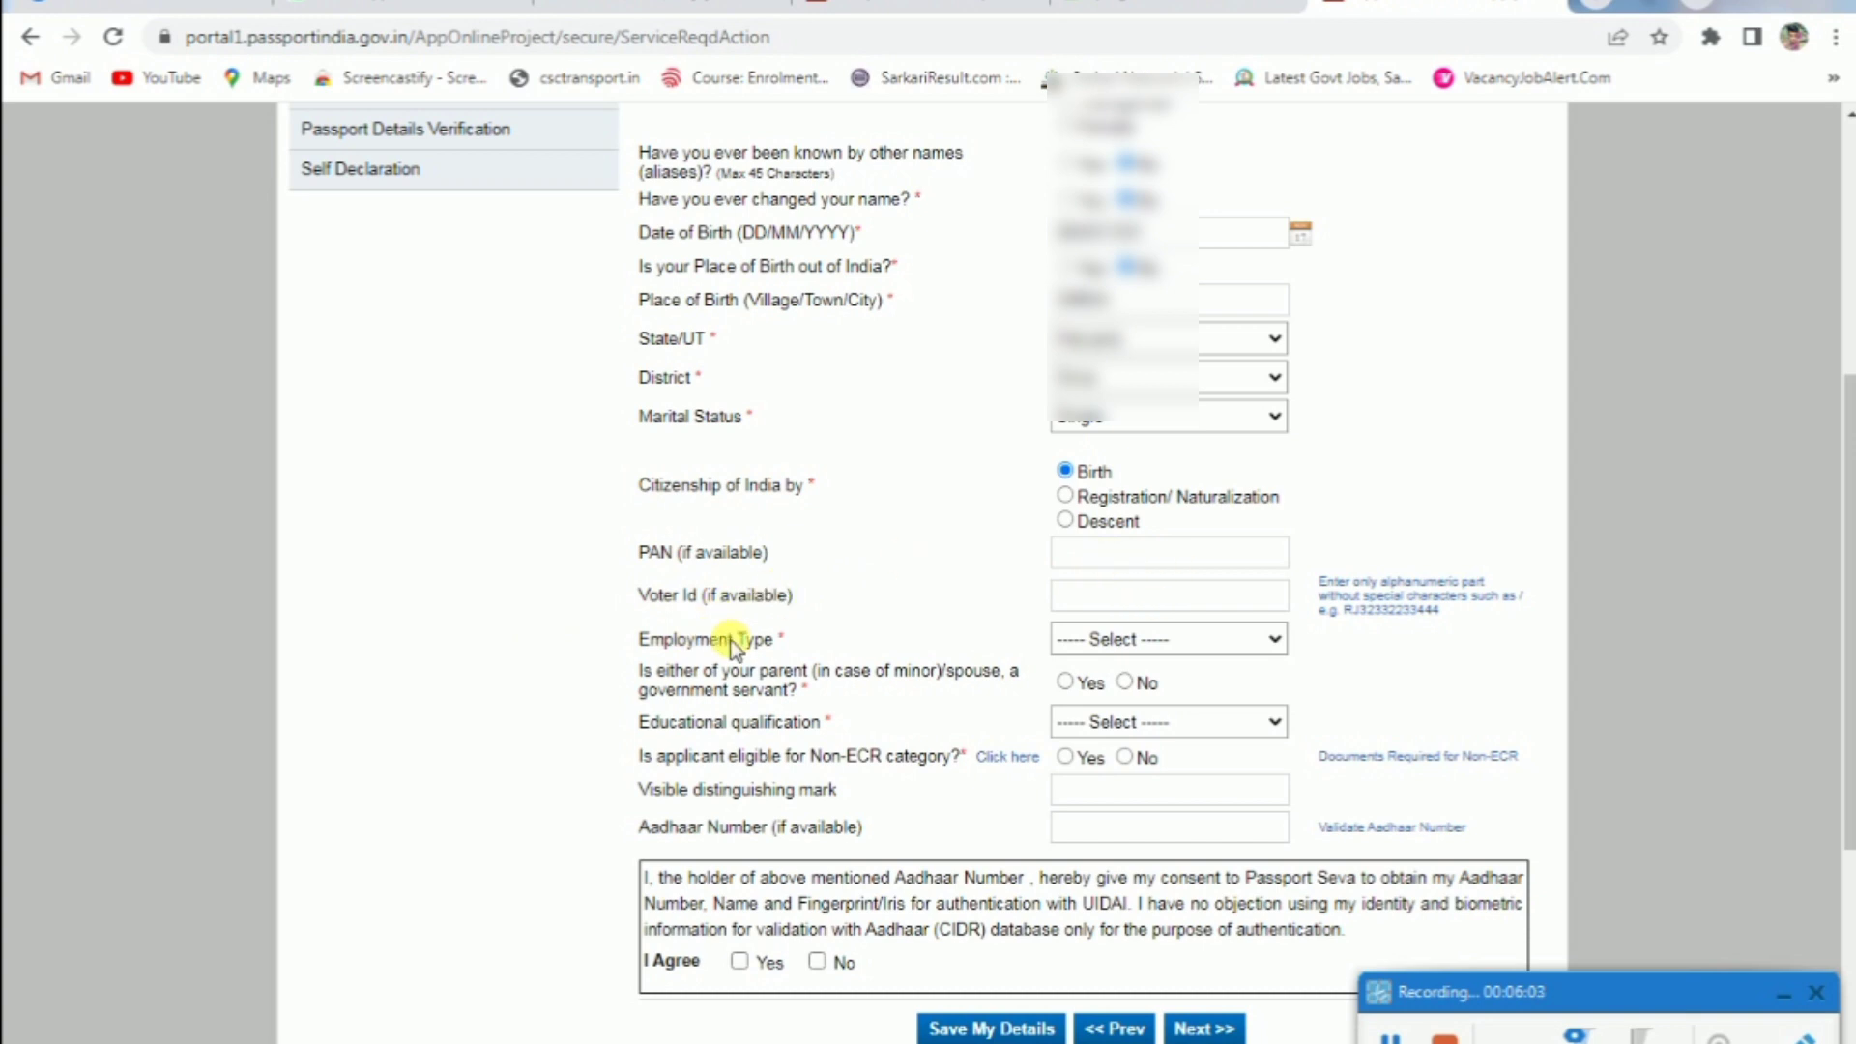
click(1153, 642)
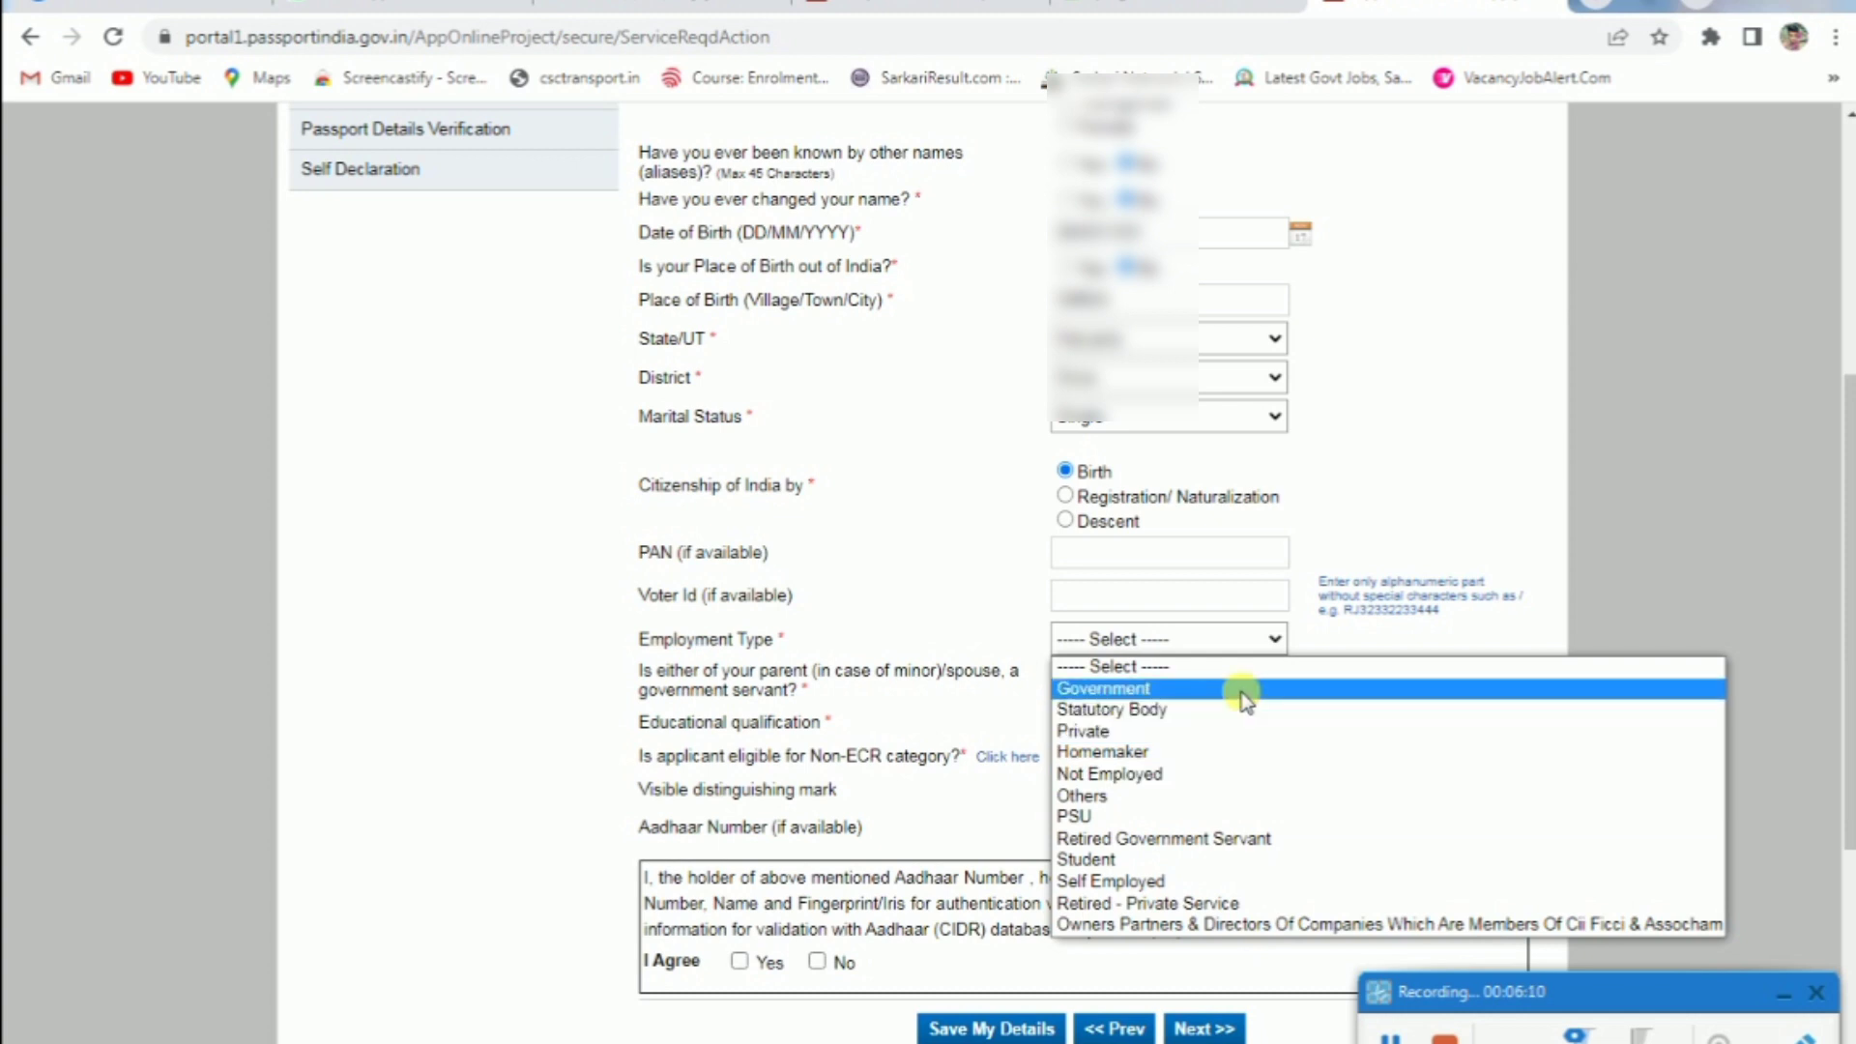
click(1252, 860)
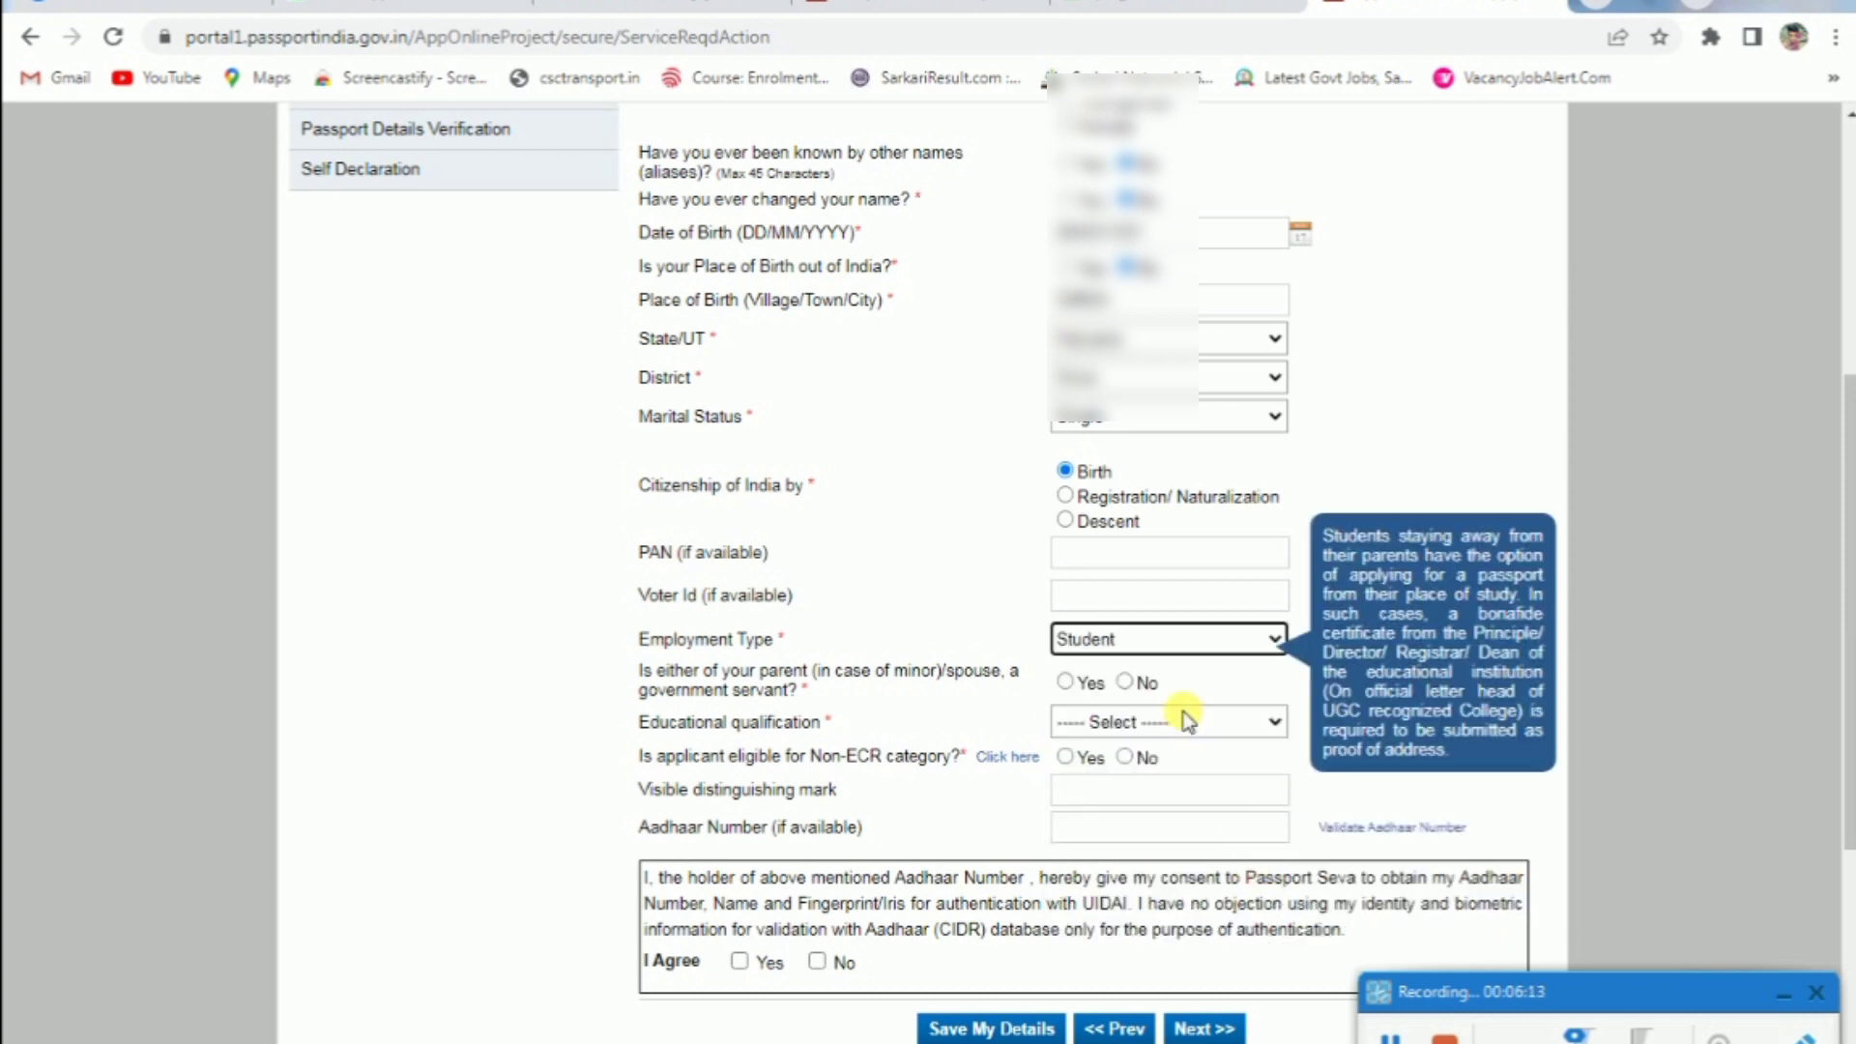
click(1073, 682)
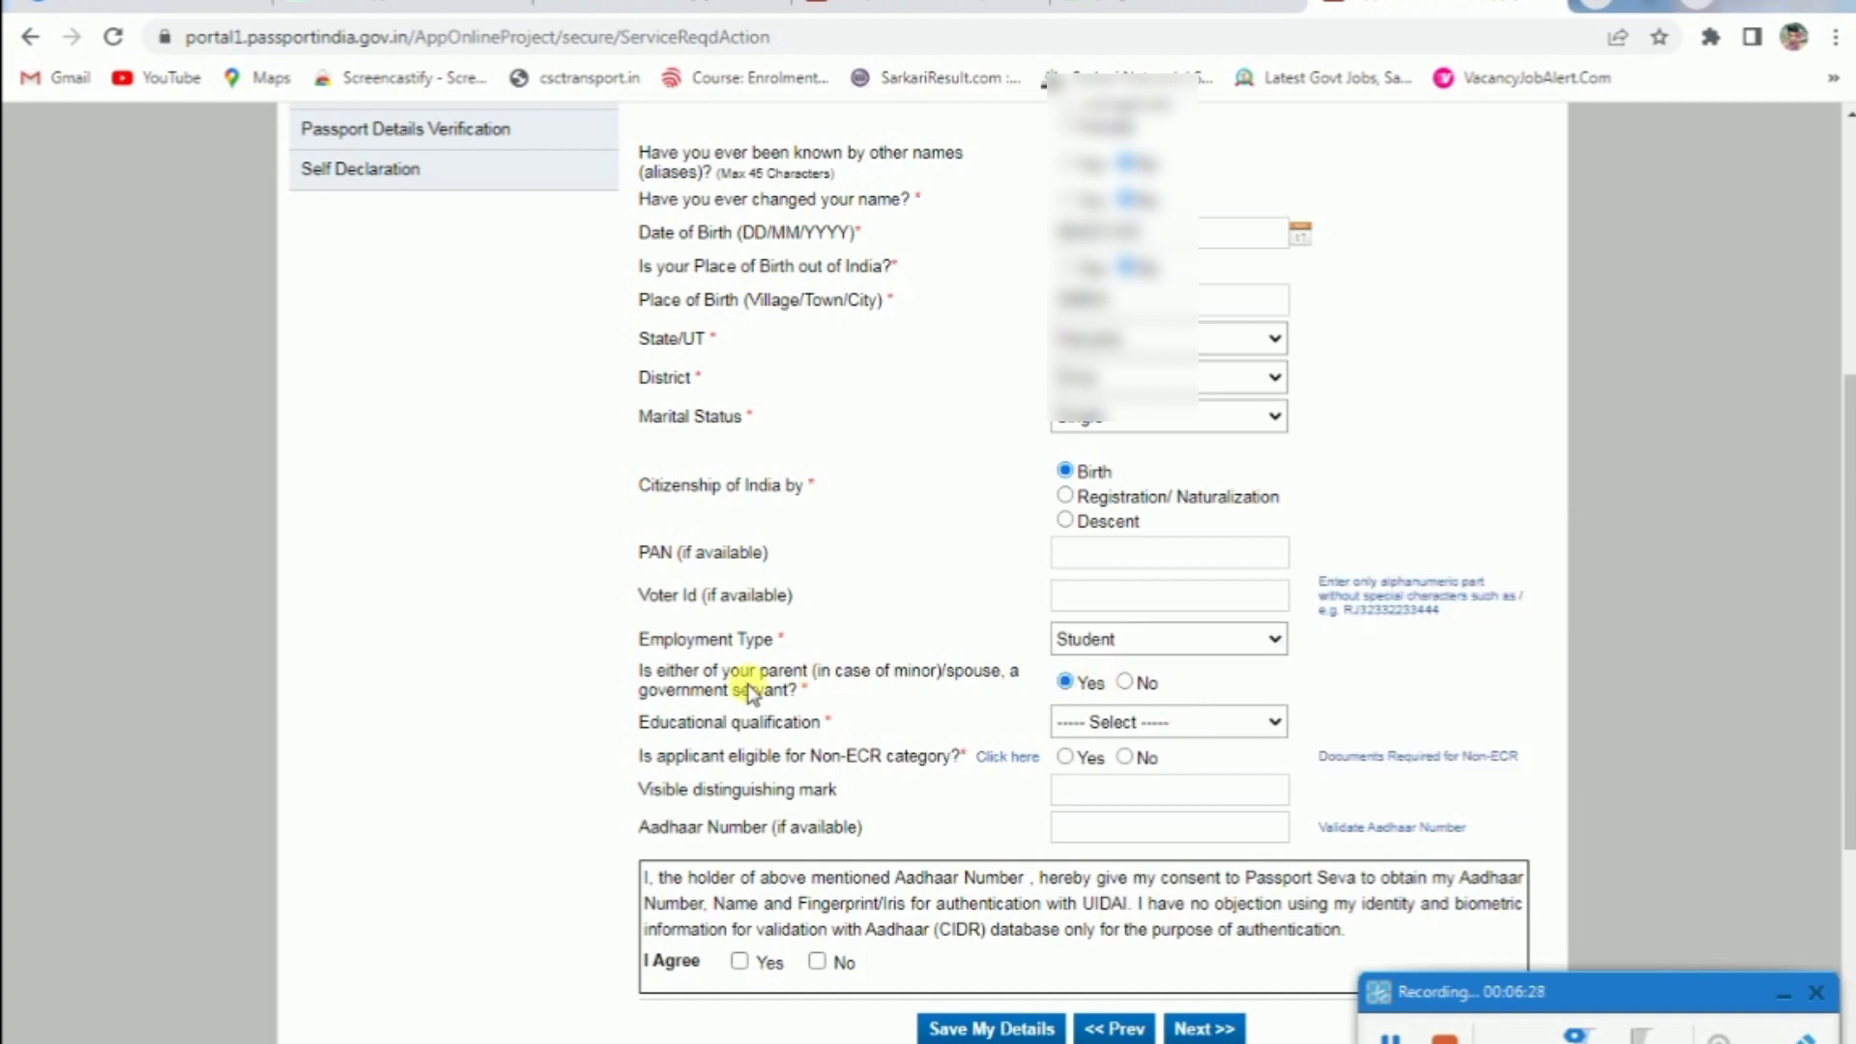
click(1125, 683)
Settle the qualification on Graduate And Above and open the Non-ECR eligibility help
click(1120, 721)
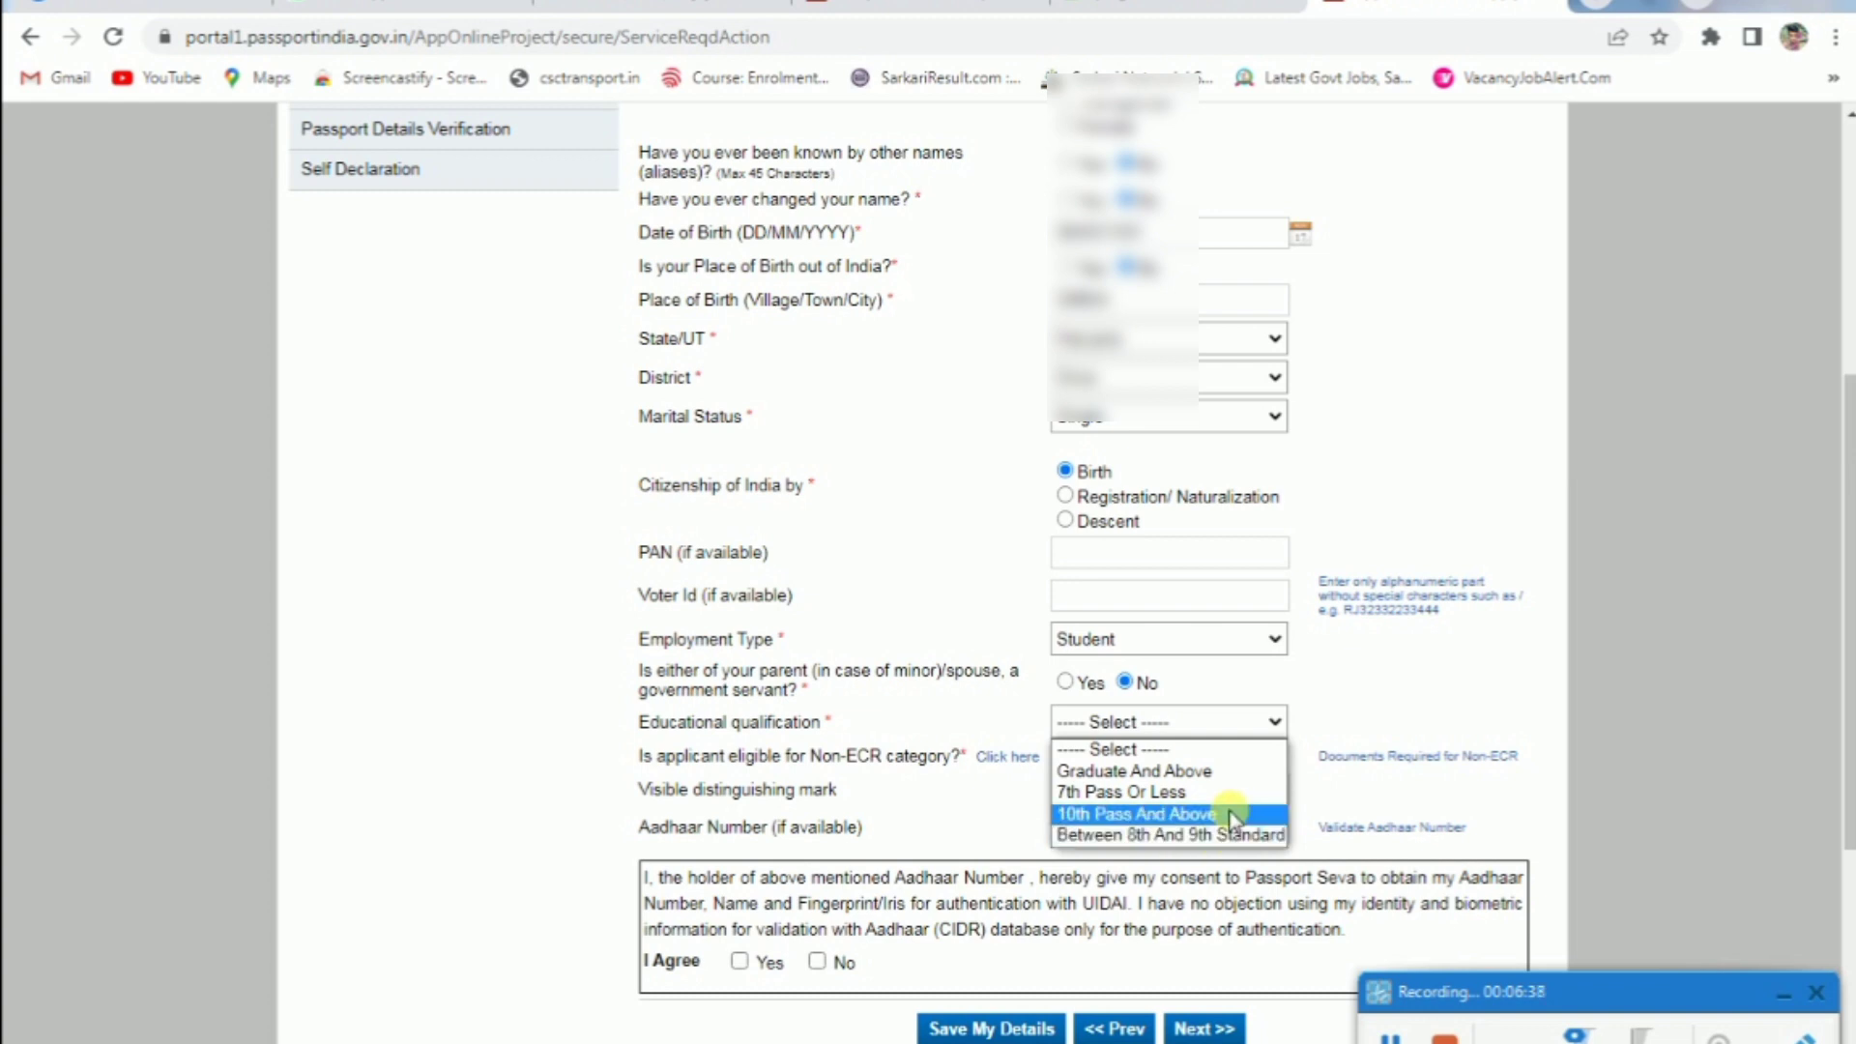
click(1237, 783)
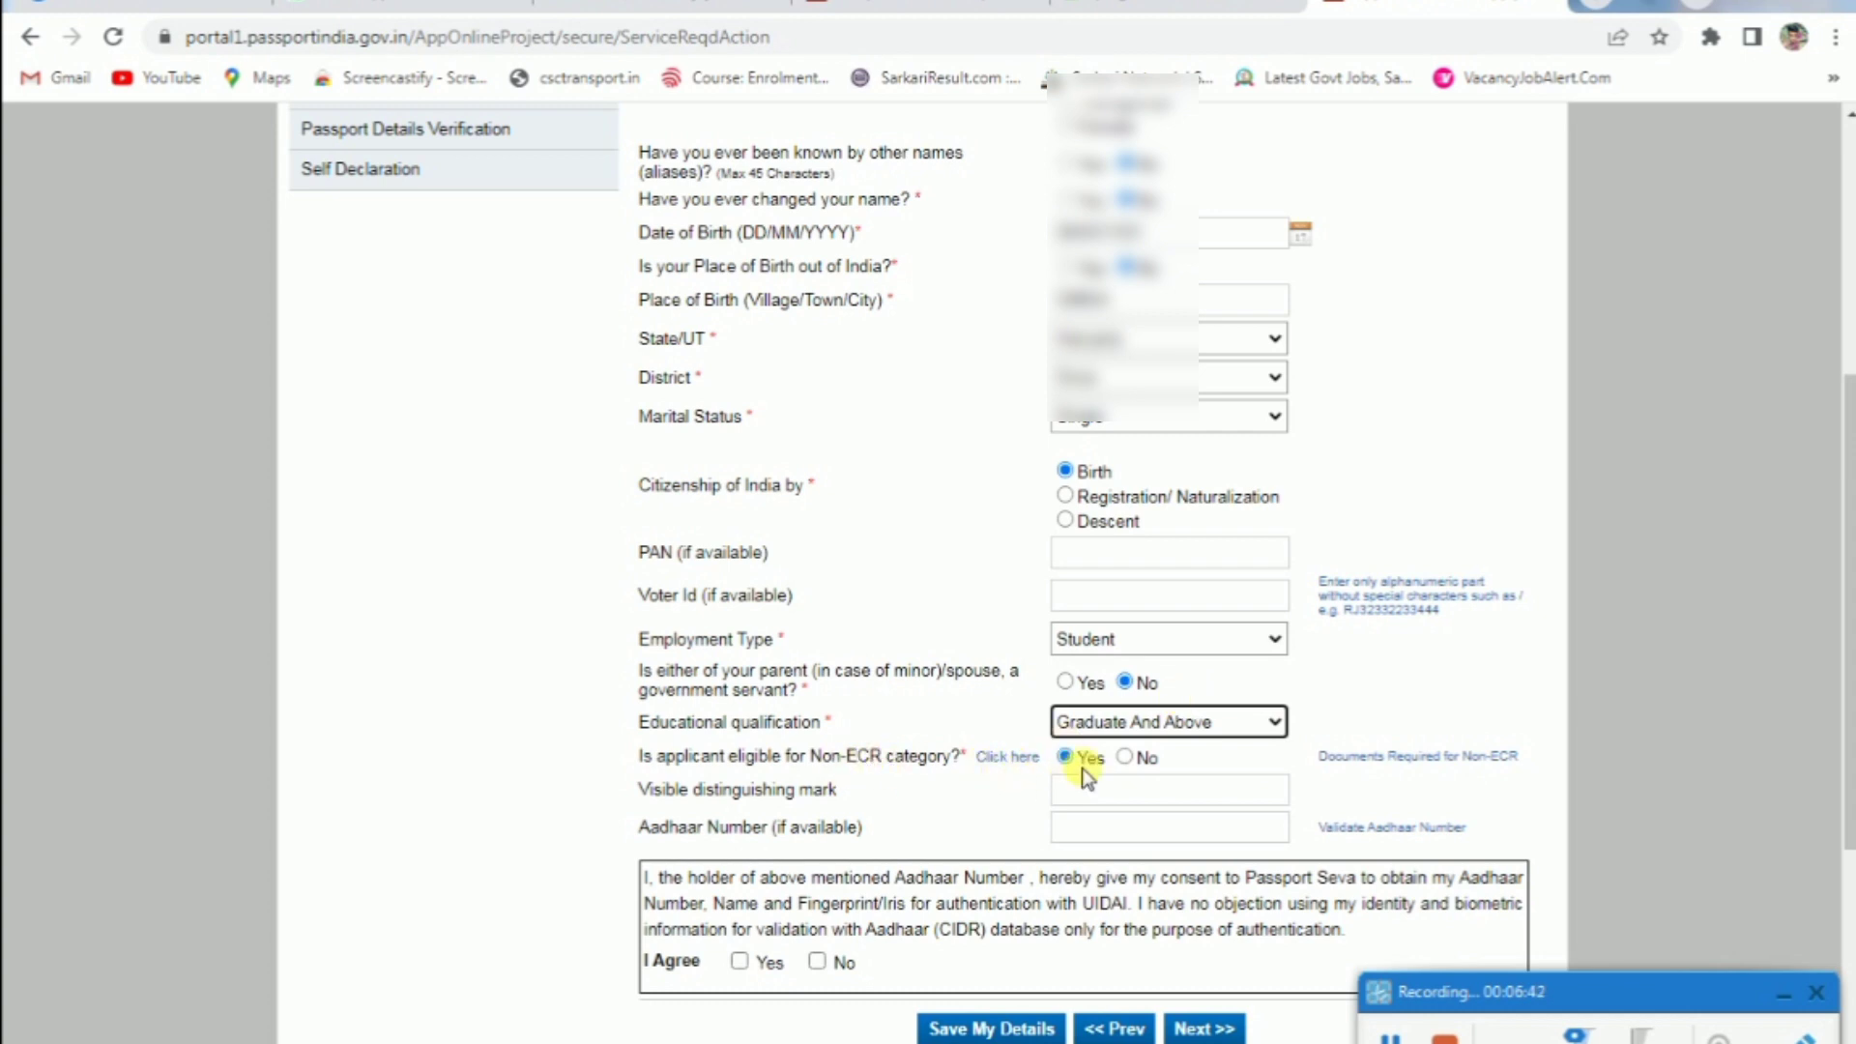
click(1205, 727)
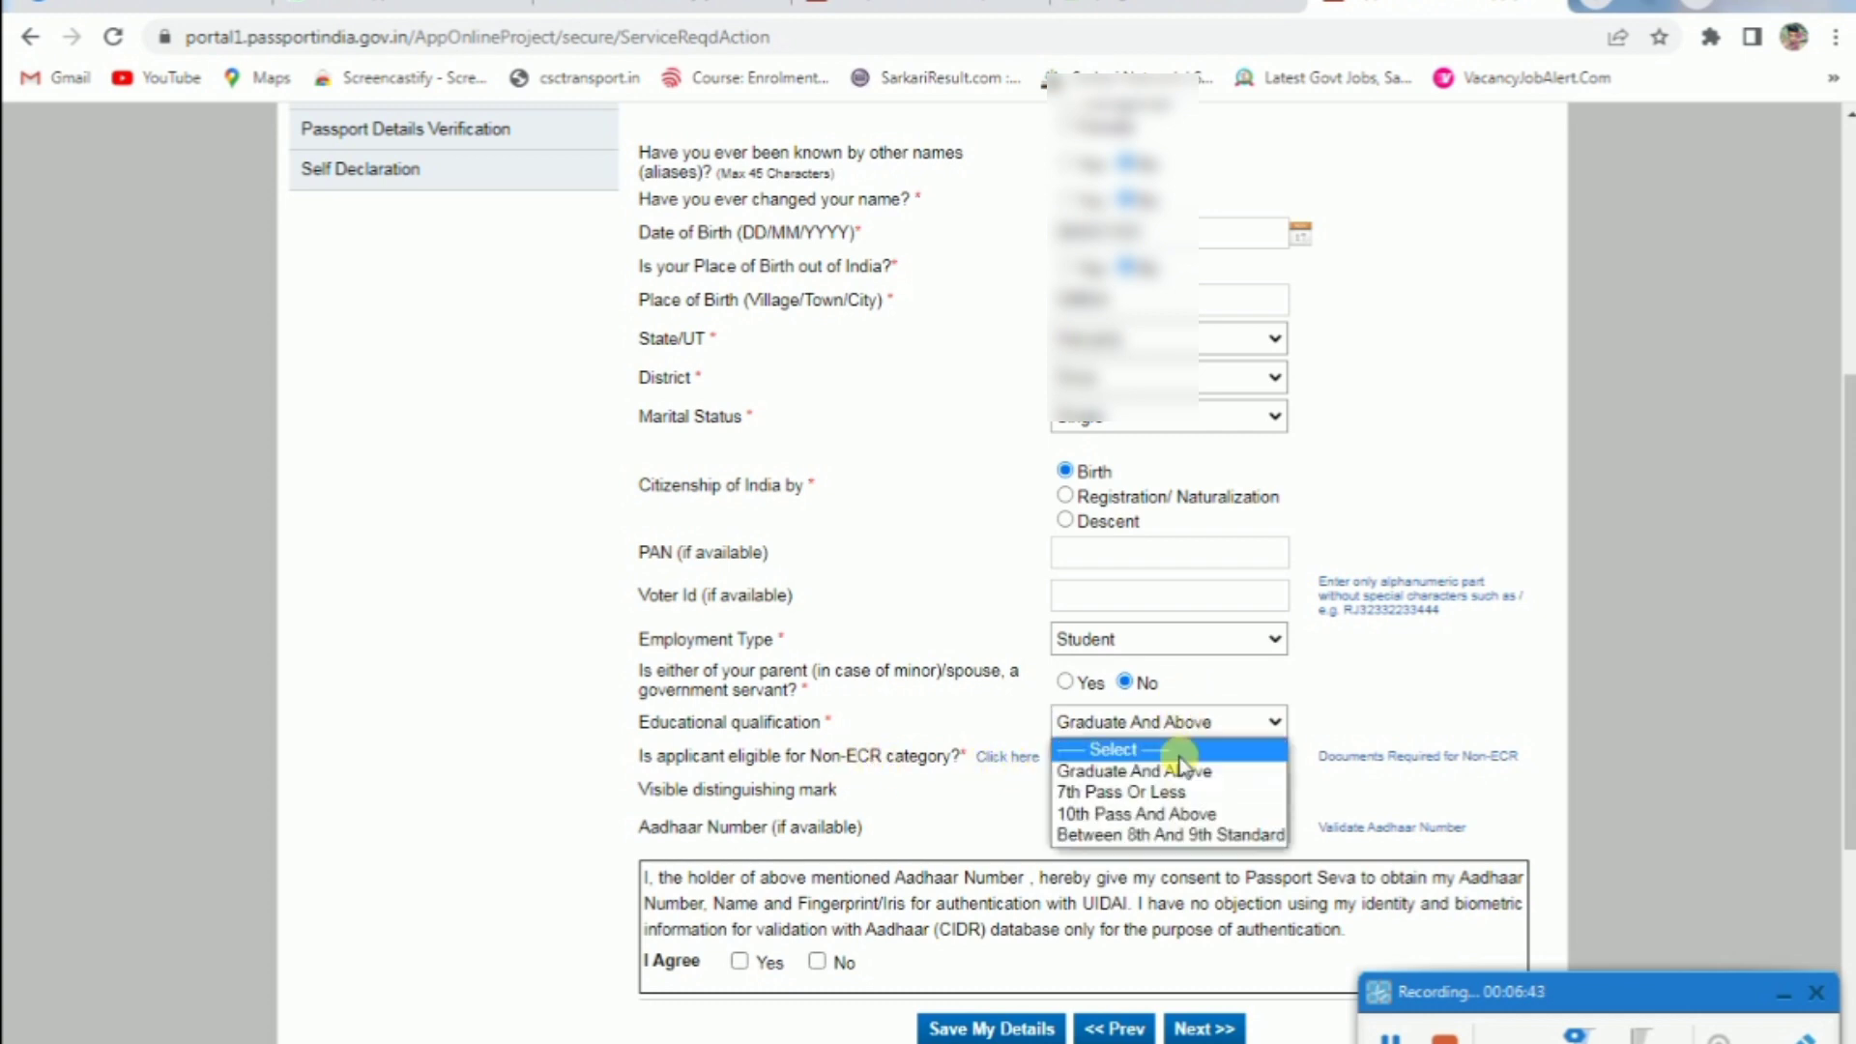
click(1187, 788)
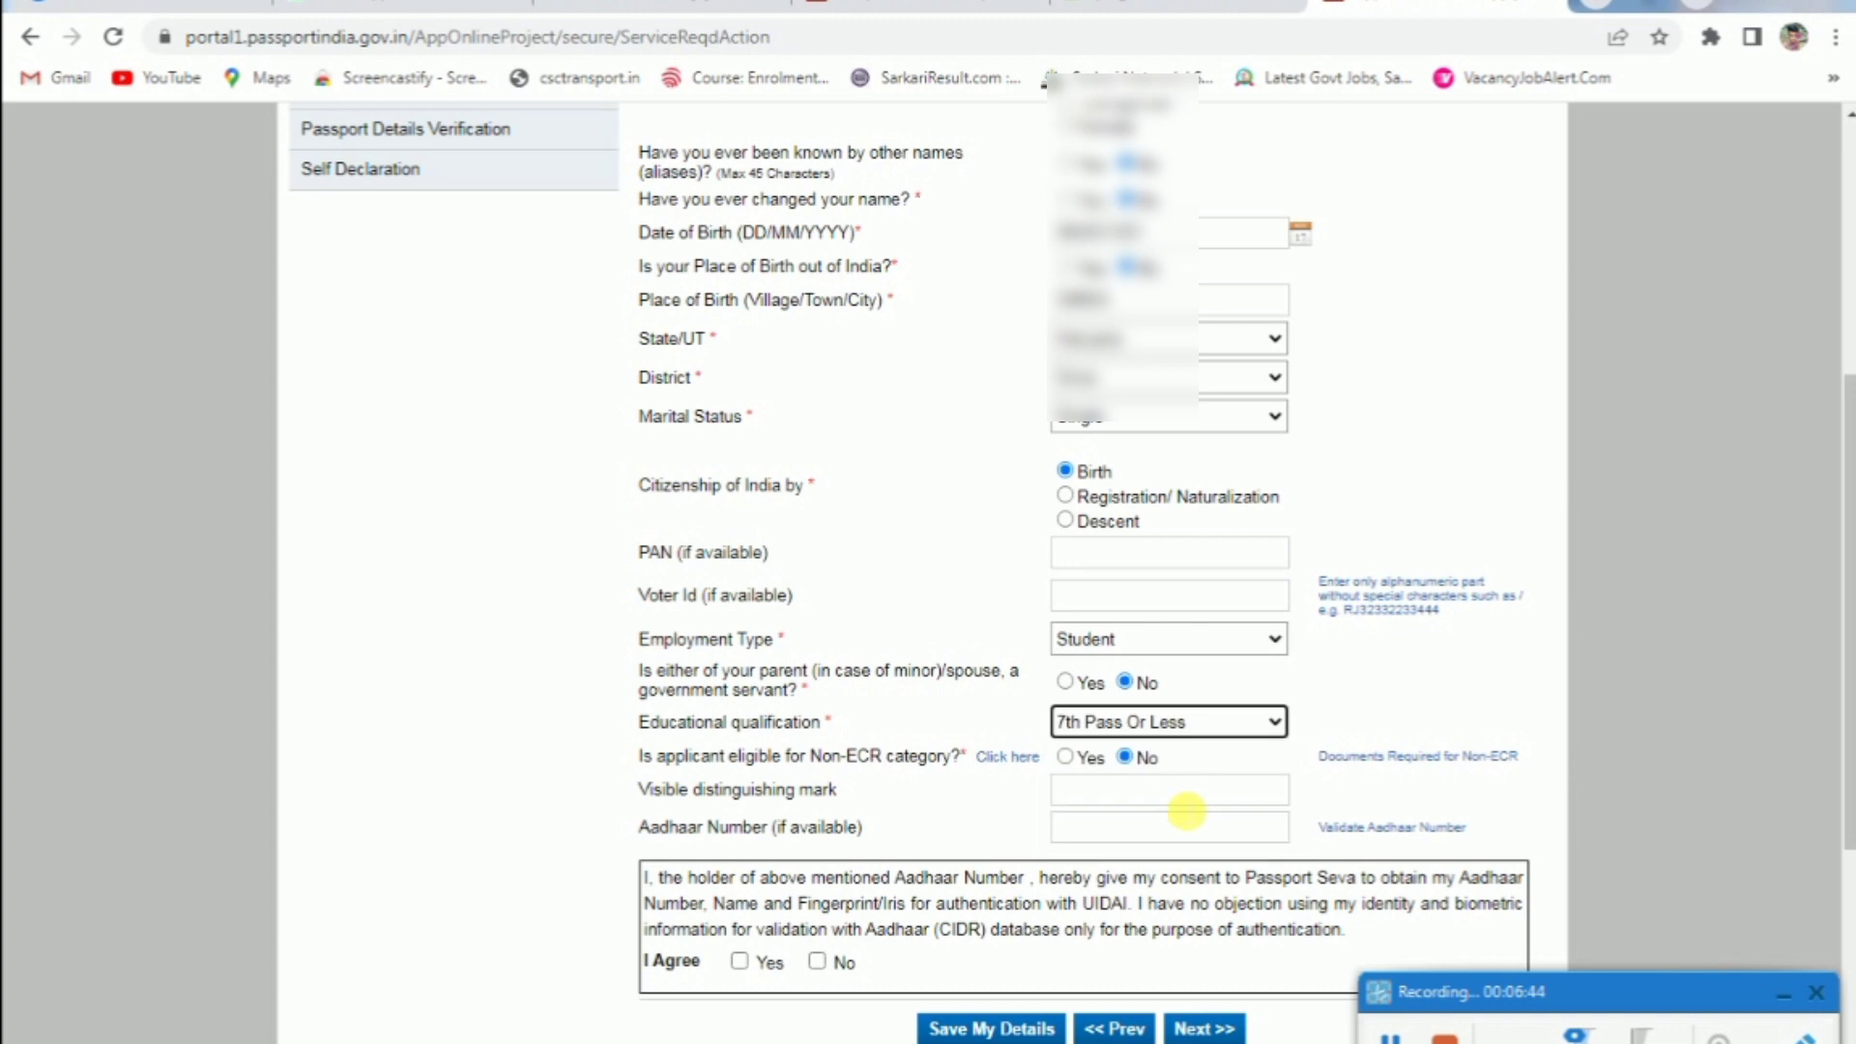
click(1150, 725)
click(1136, 767)
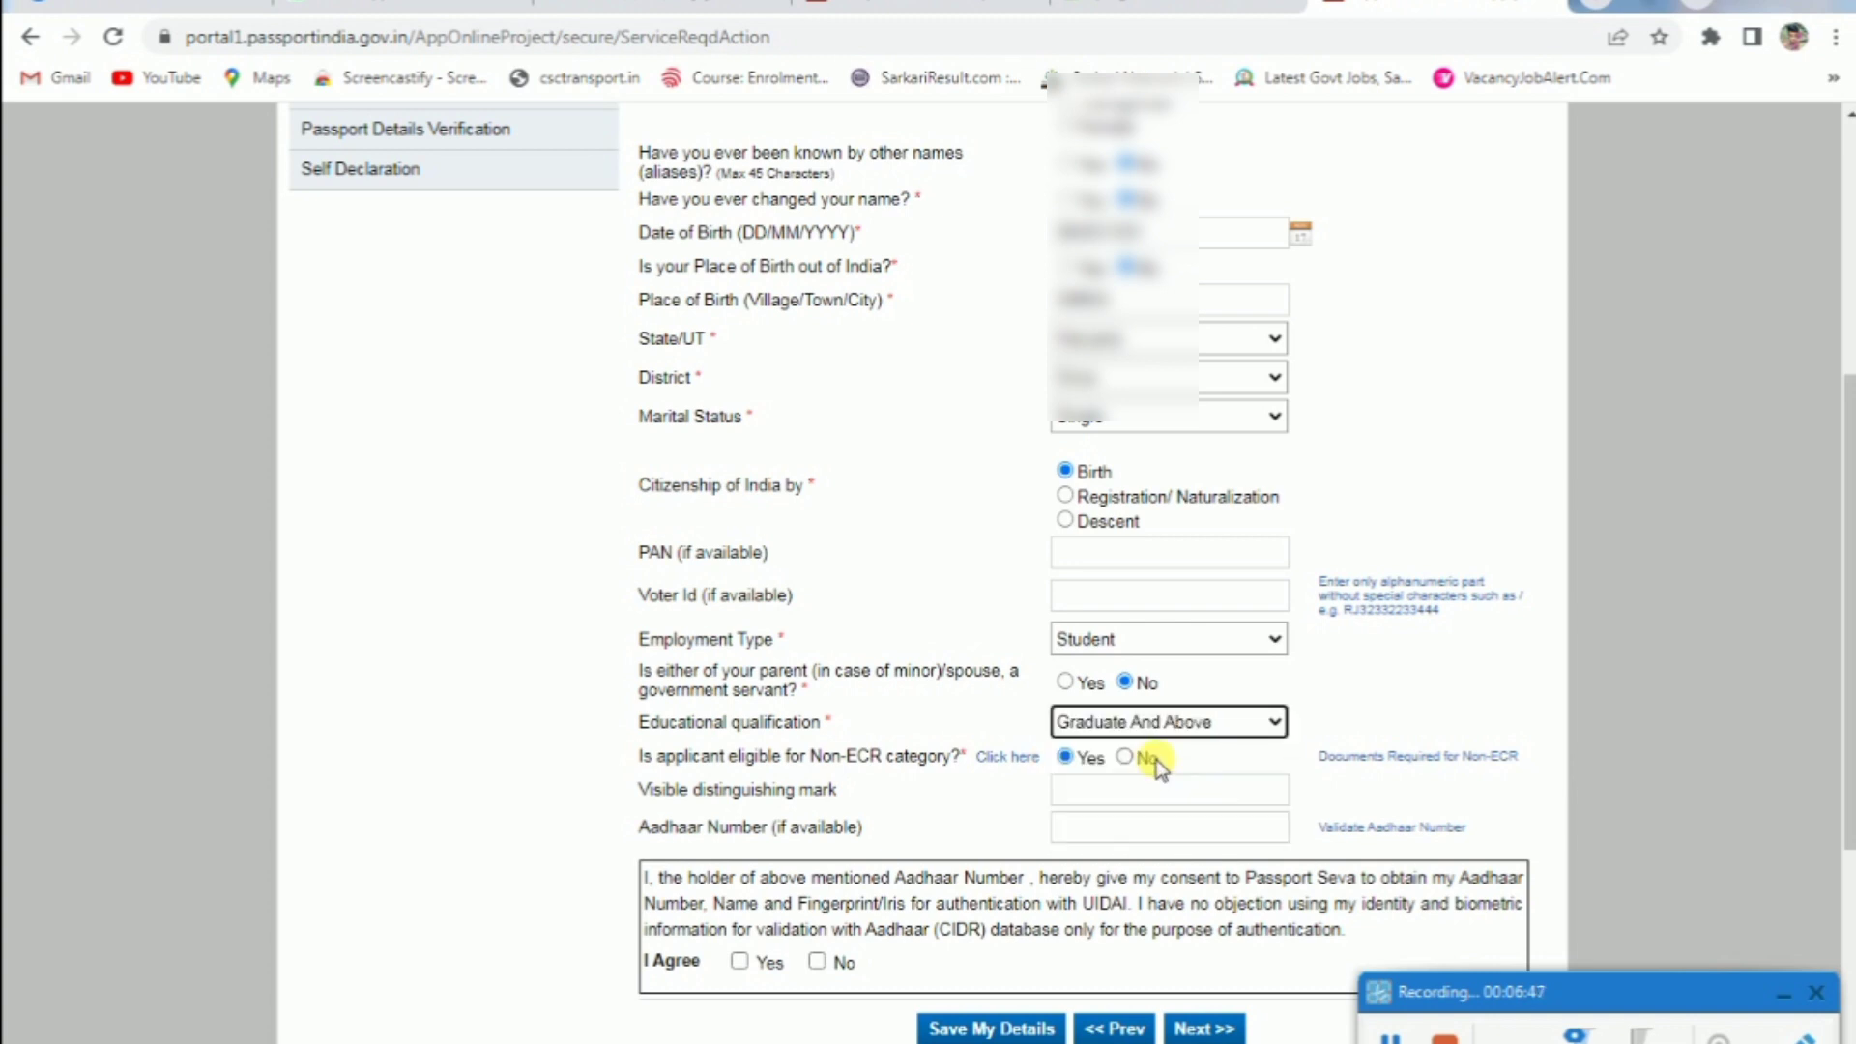
click(1101, 731)
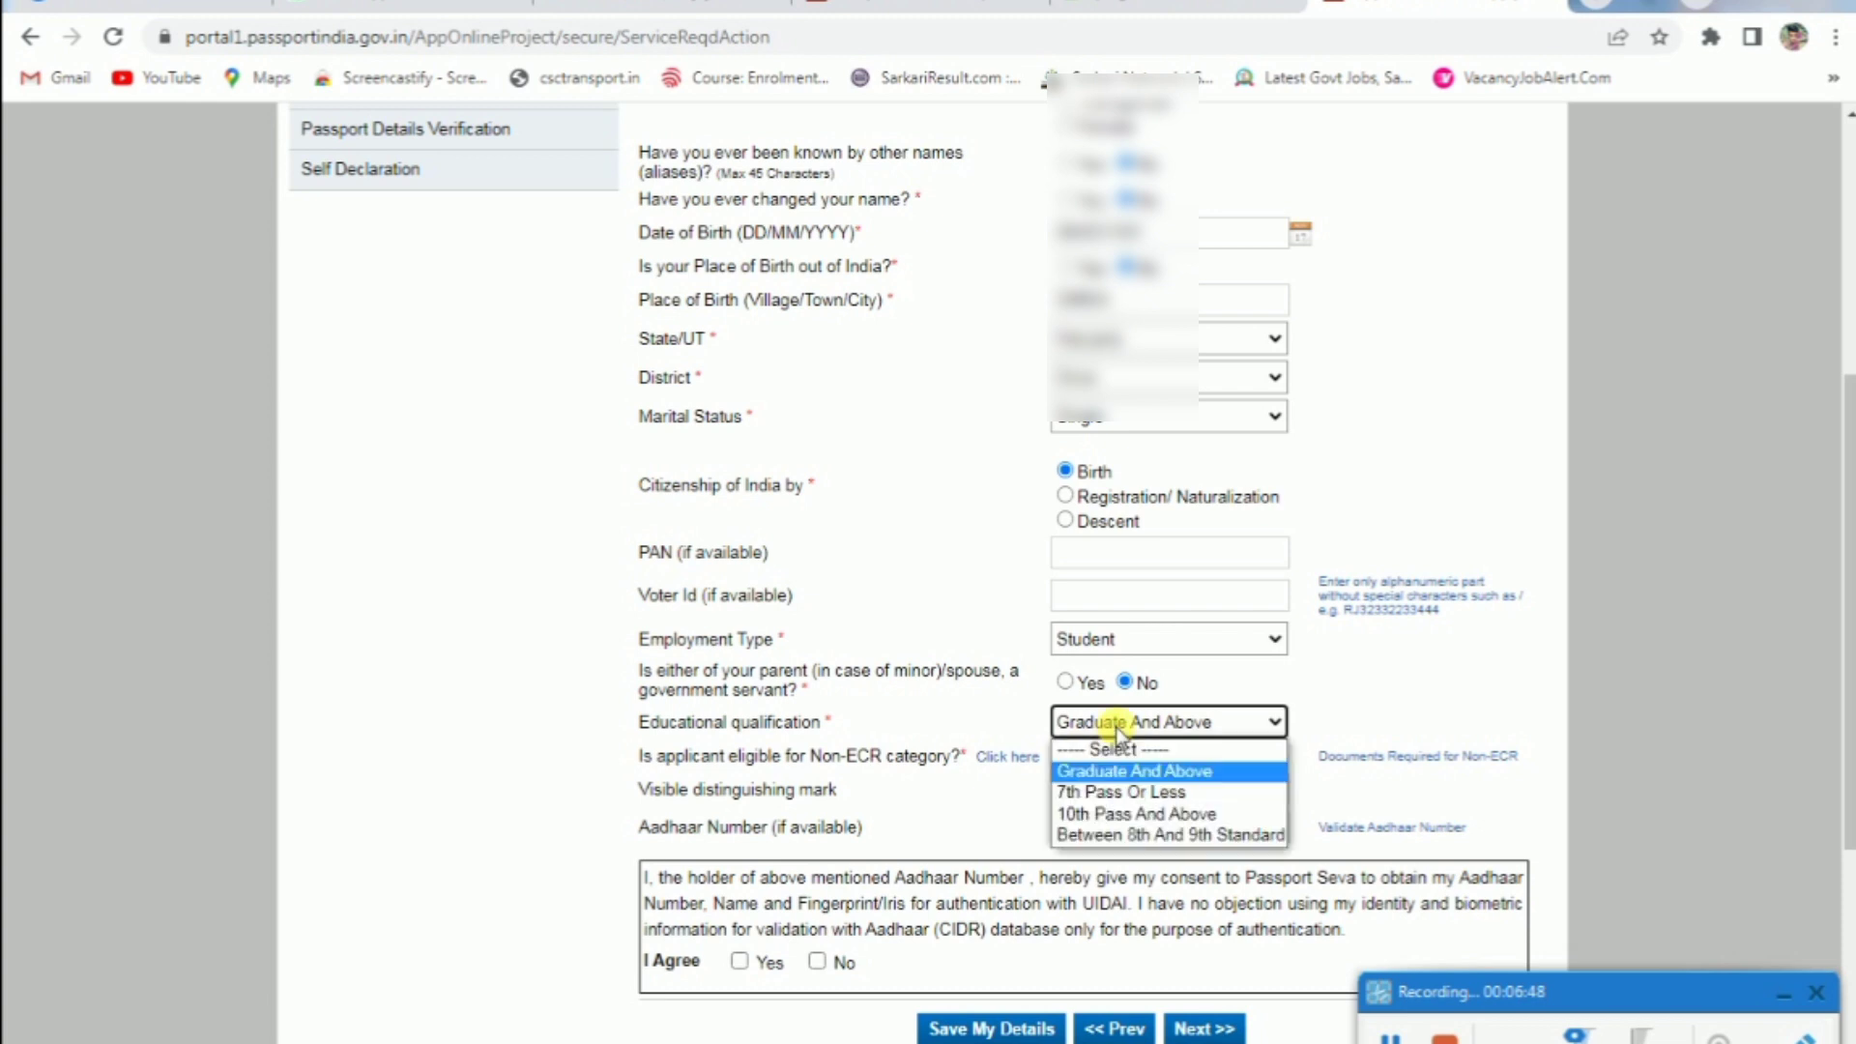
click(1150, 815)
click(1165, 721)
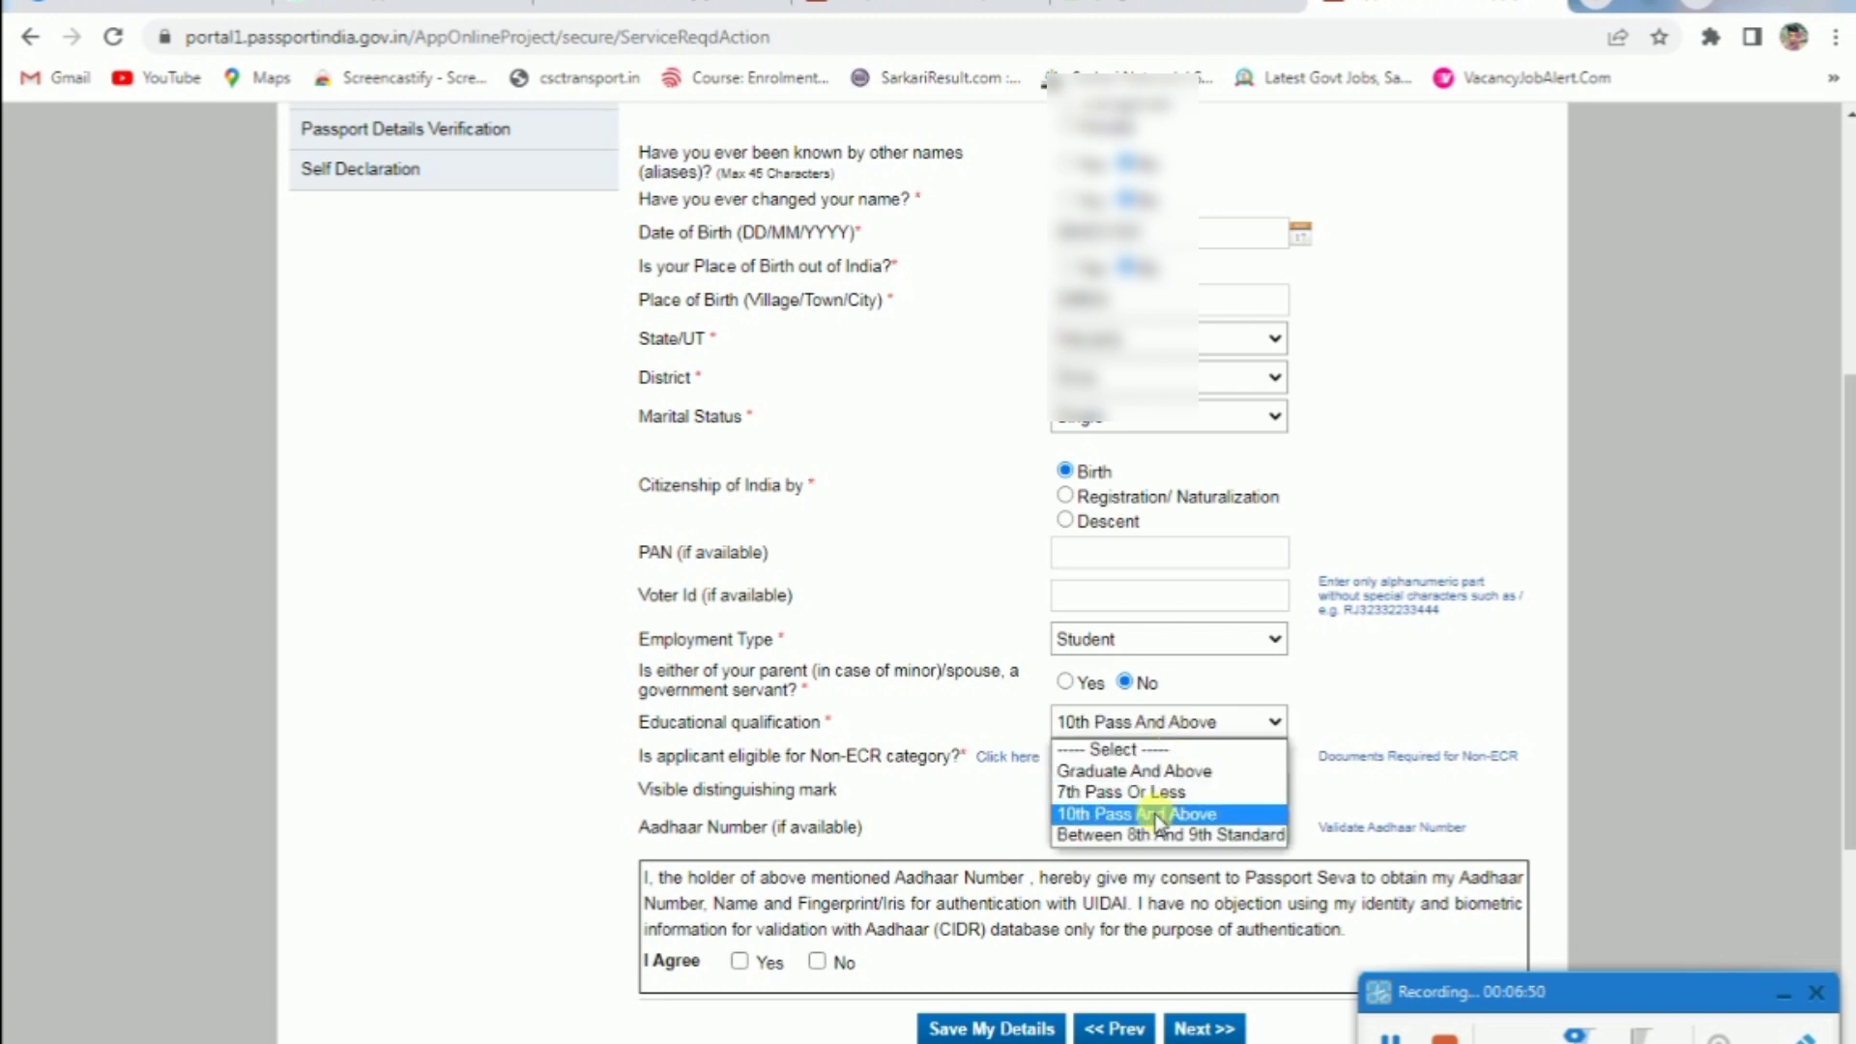
click(1165, 836)
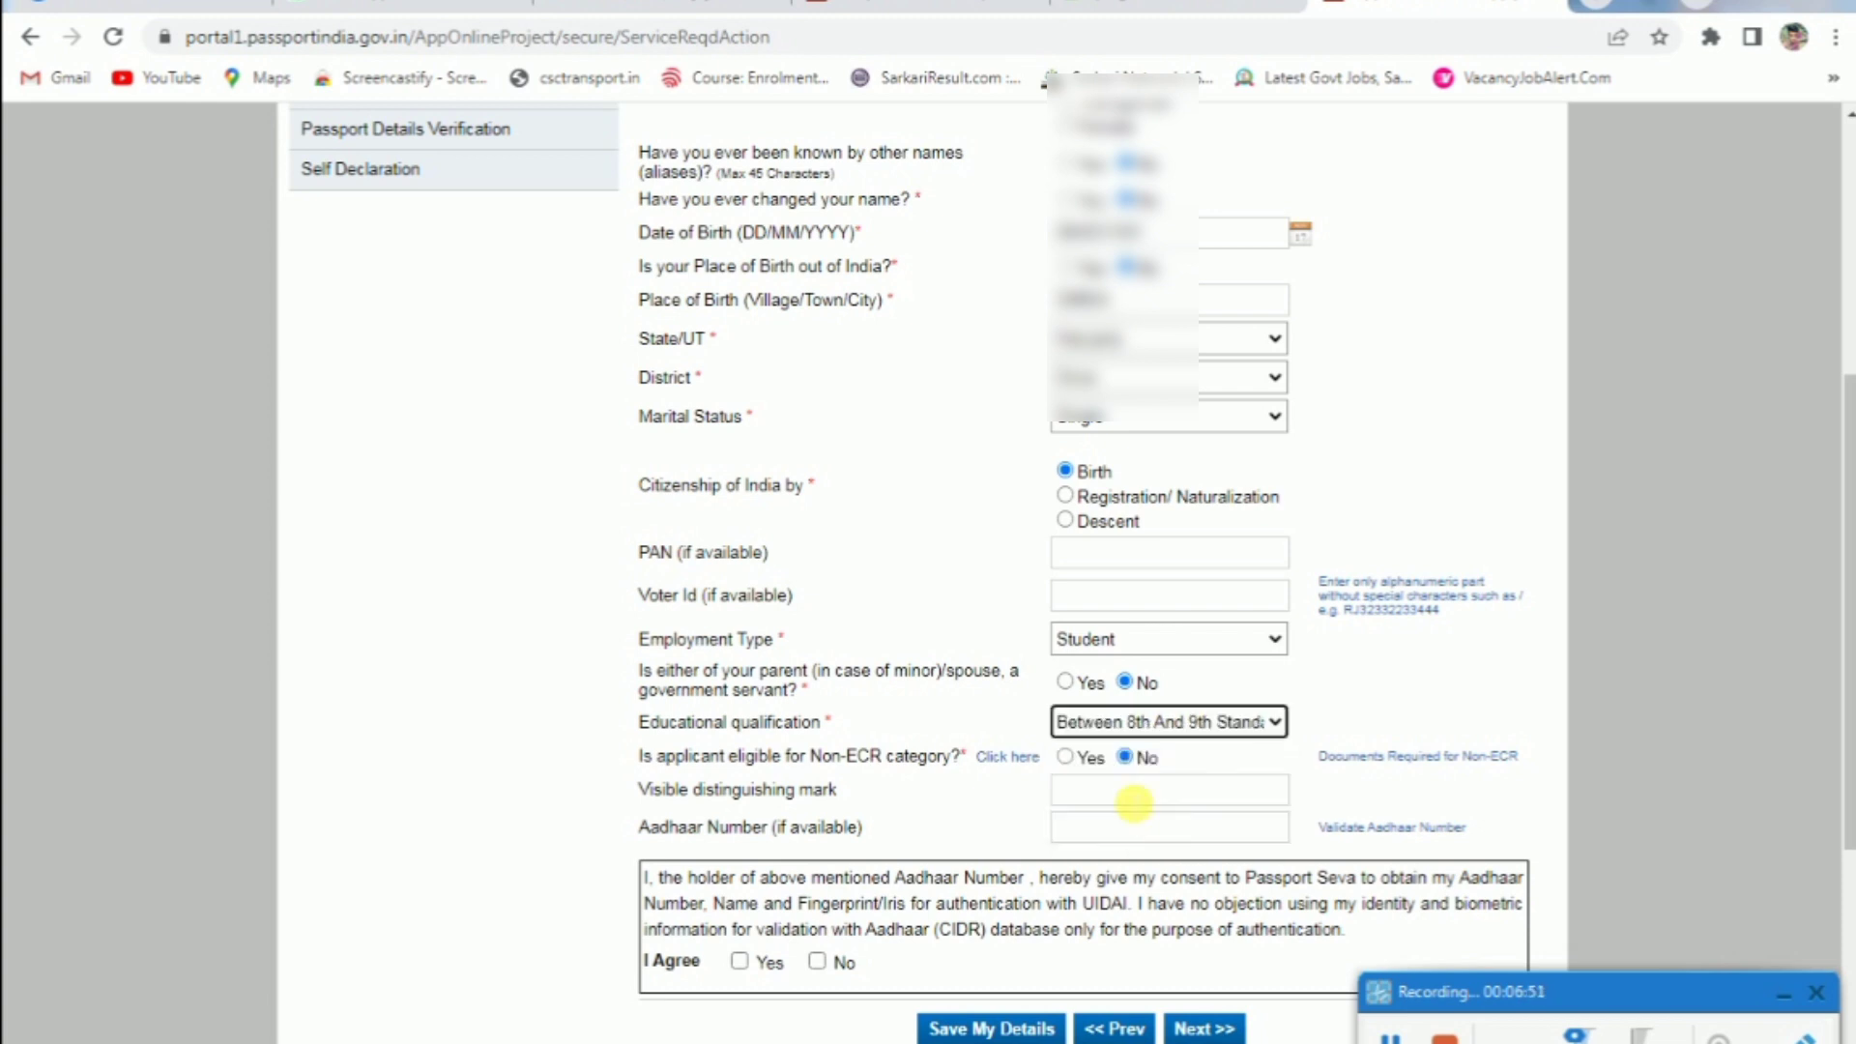
click(1170, 723)
click(1166, 773)
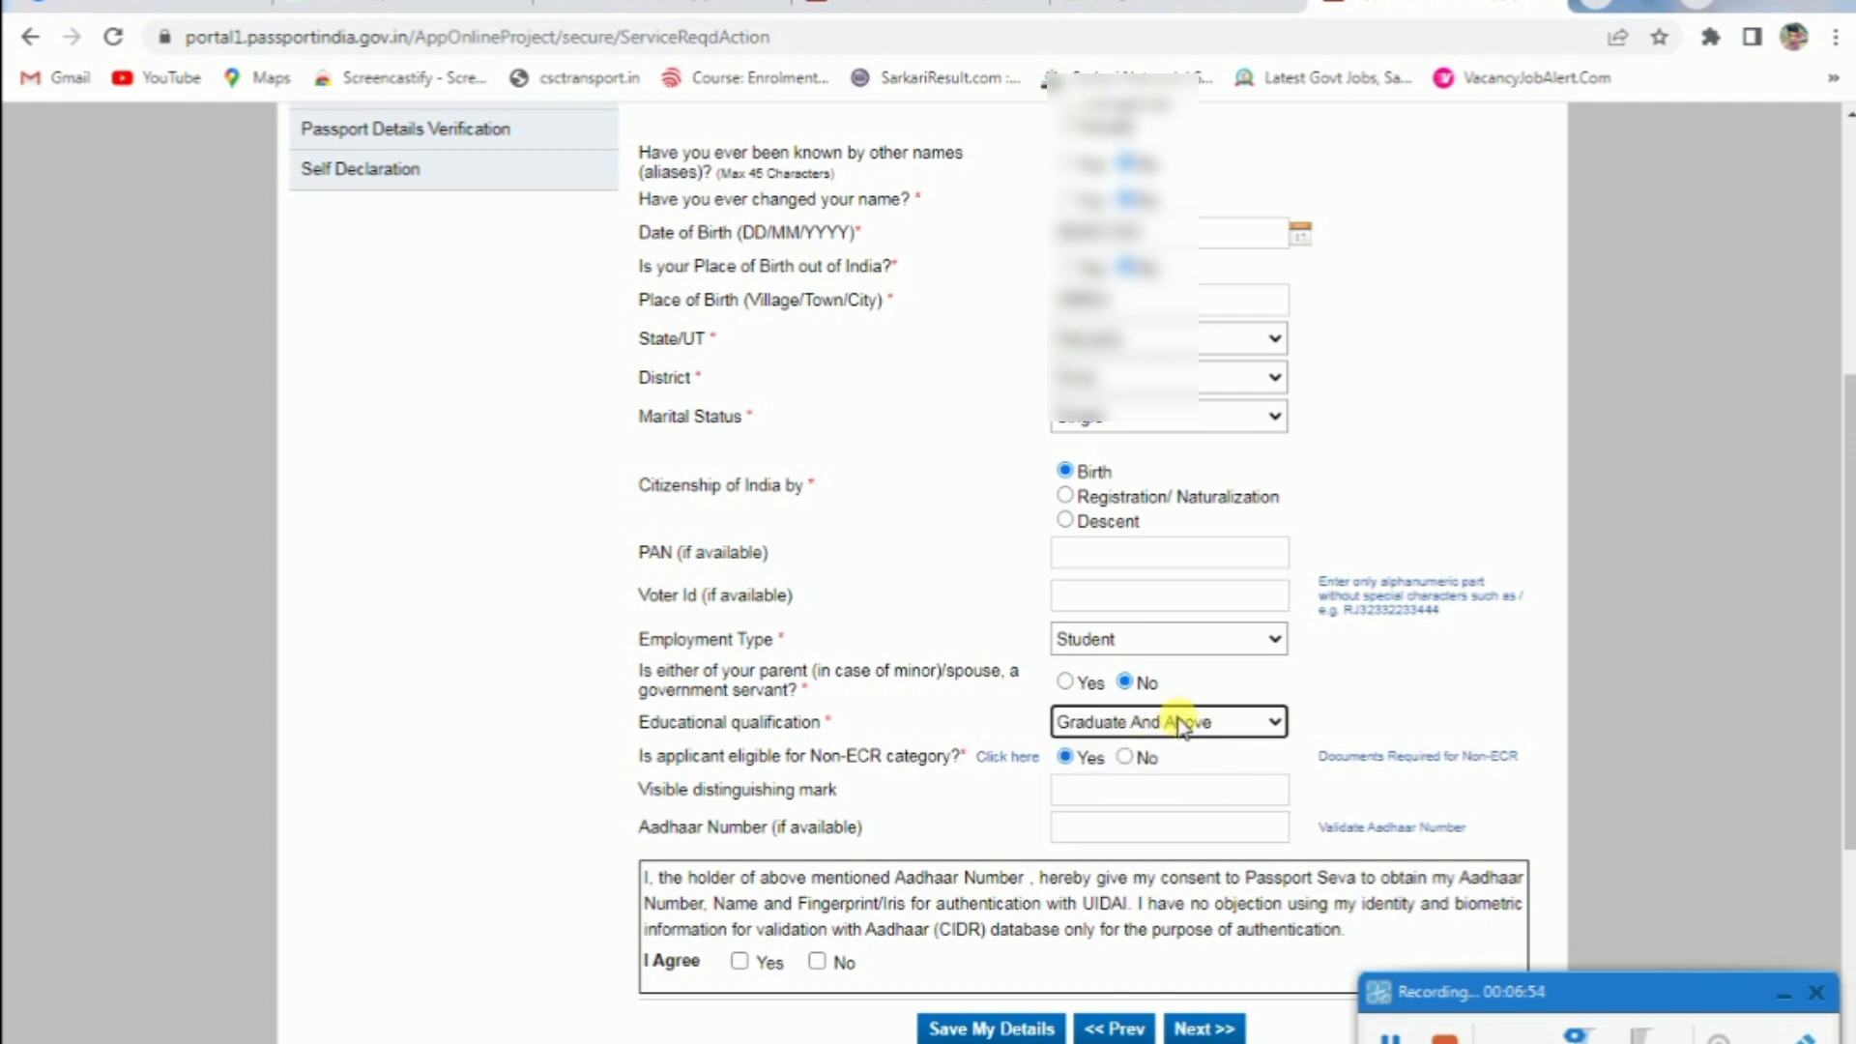
click(1028, 763)
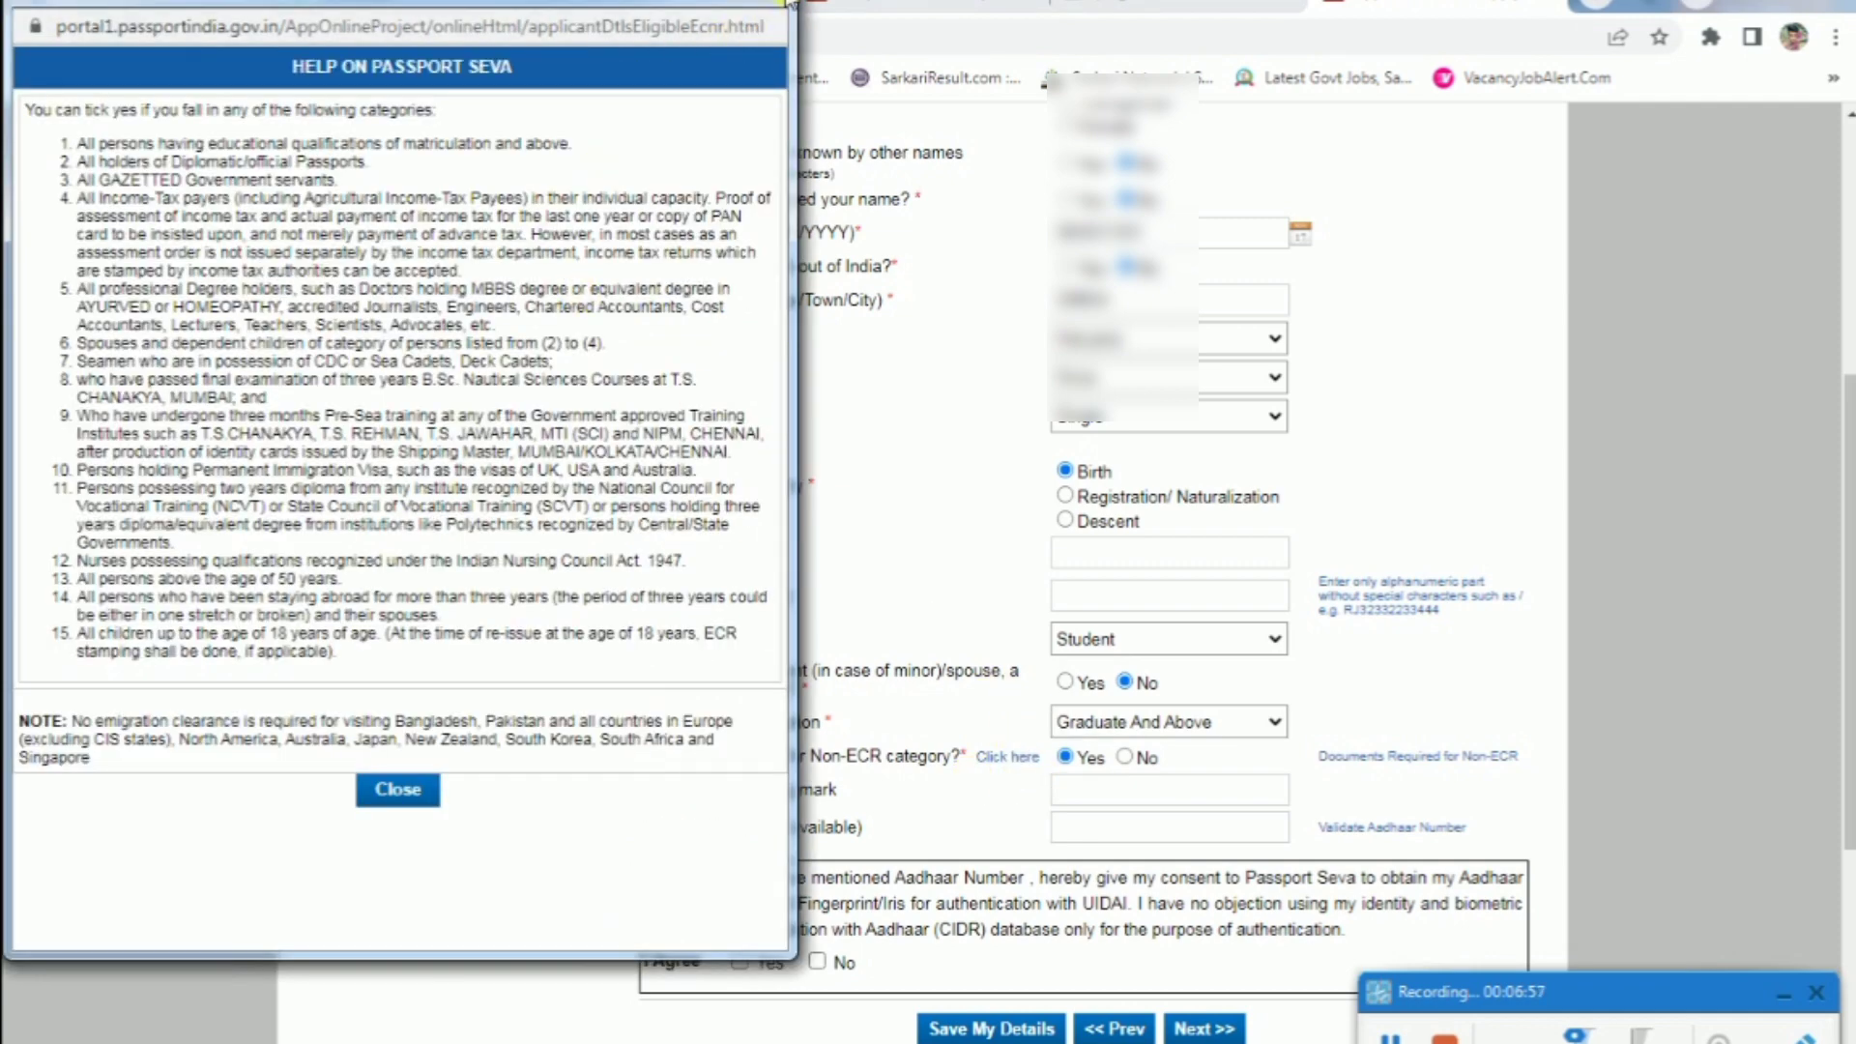
Close the Non-ECR help, tick I Agree Yes for Aadhaar, and save the applicant details
click(923, 558)
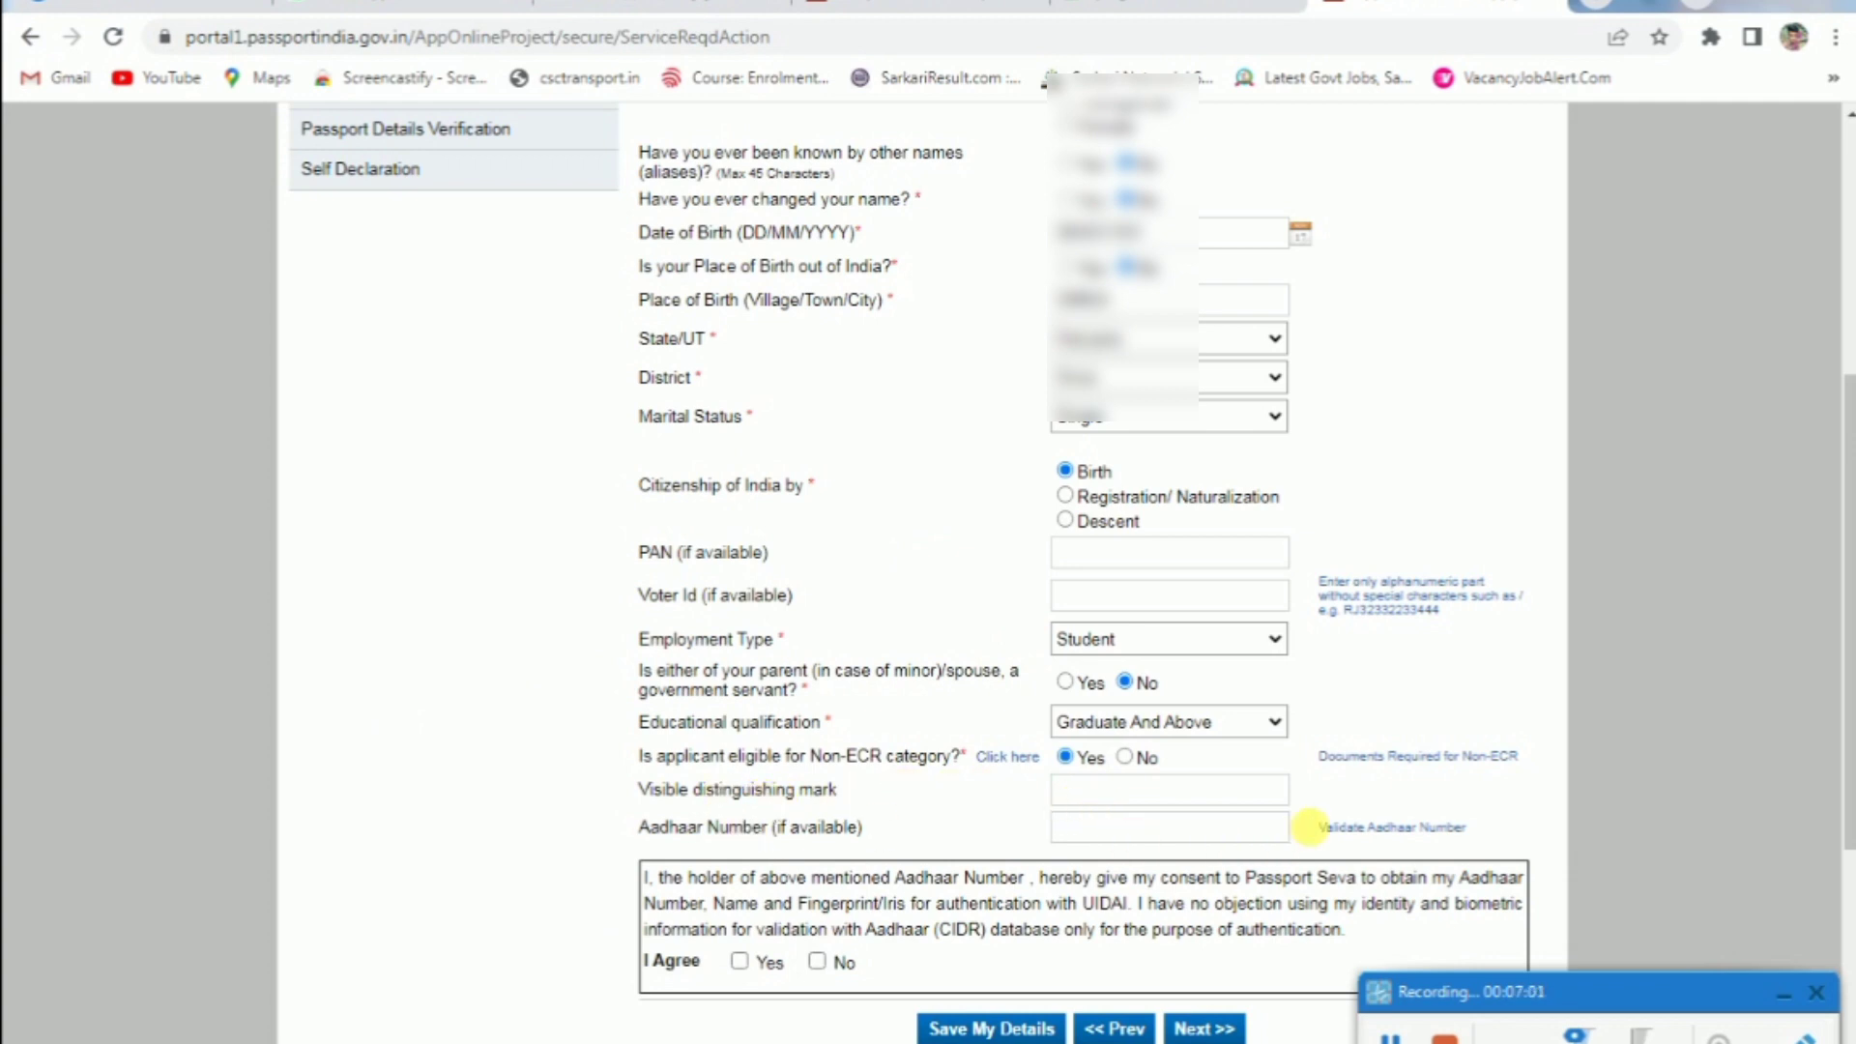
scroll(1139, 812, down, 2)
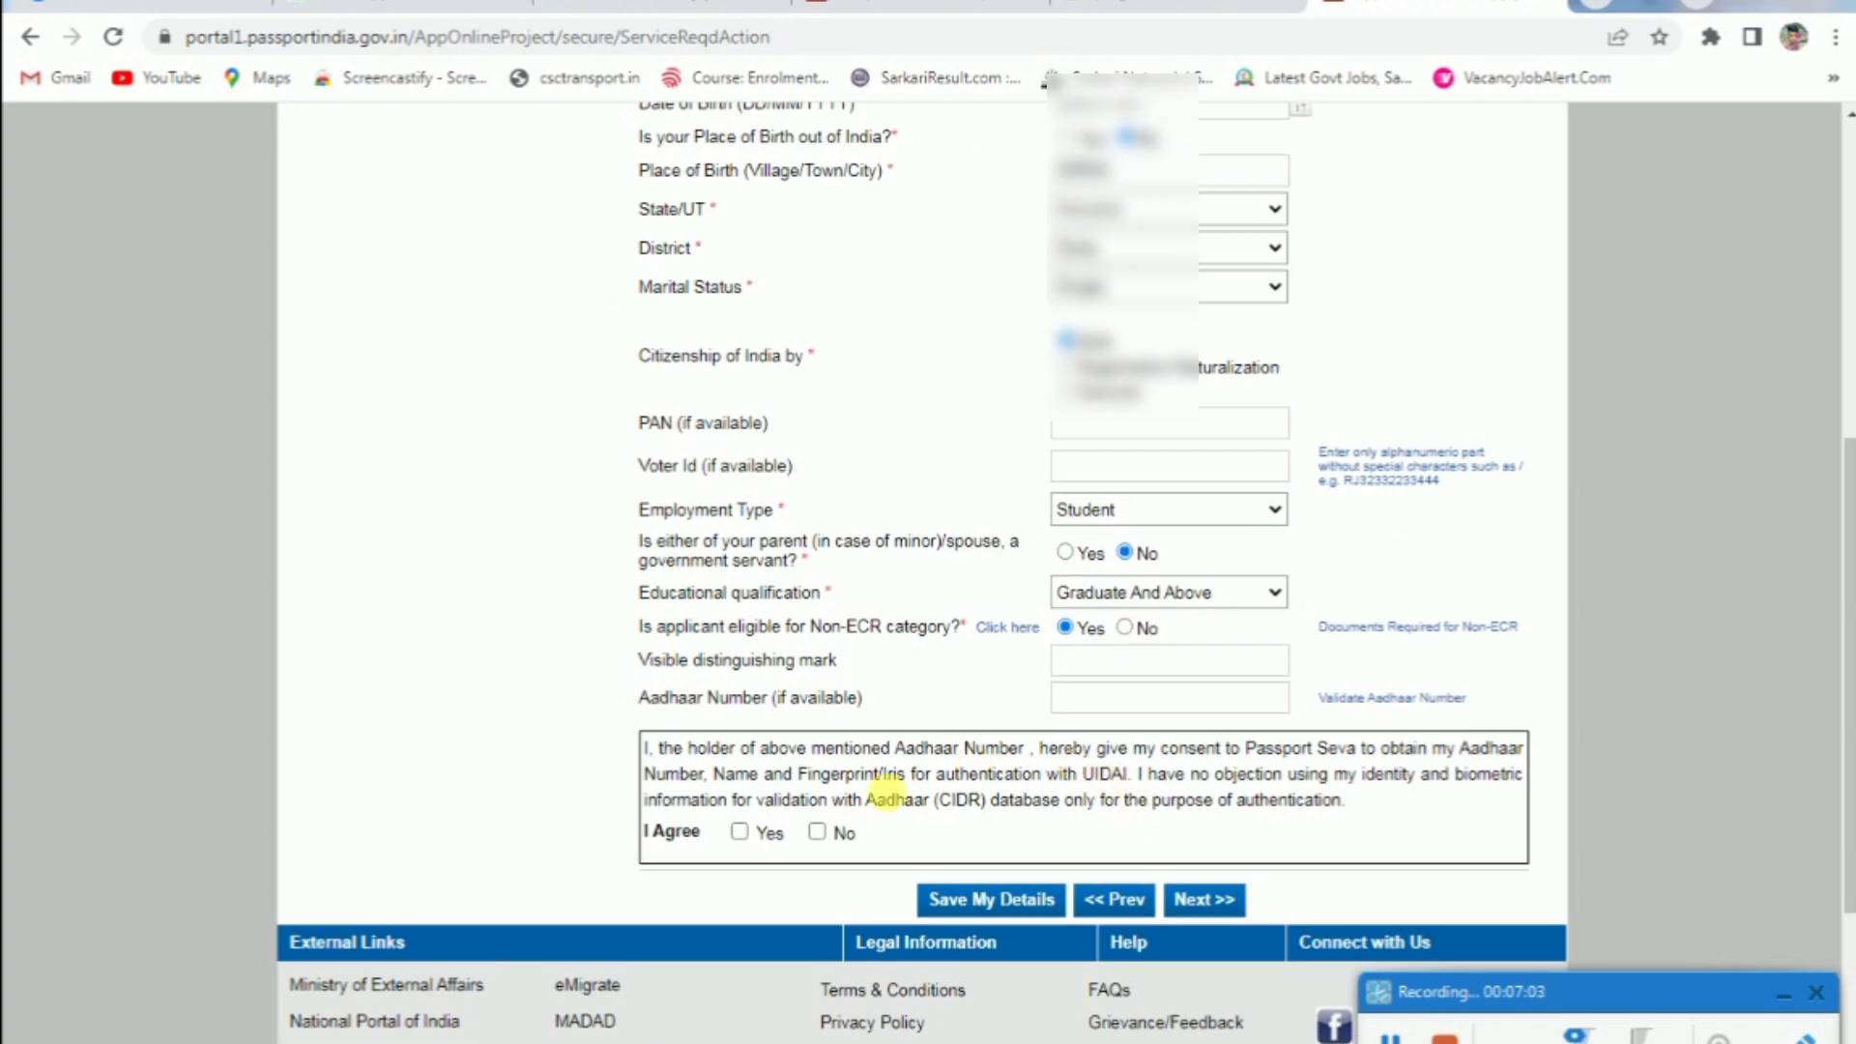
click(740, 832)
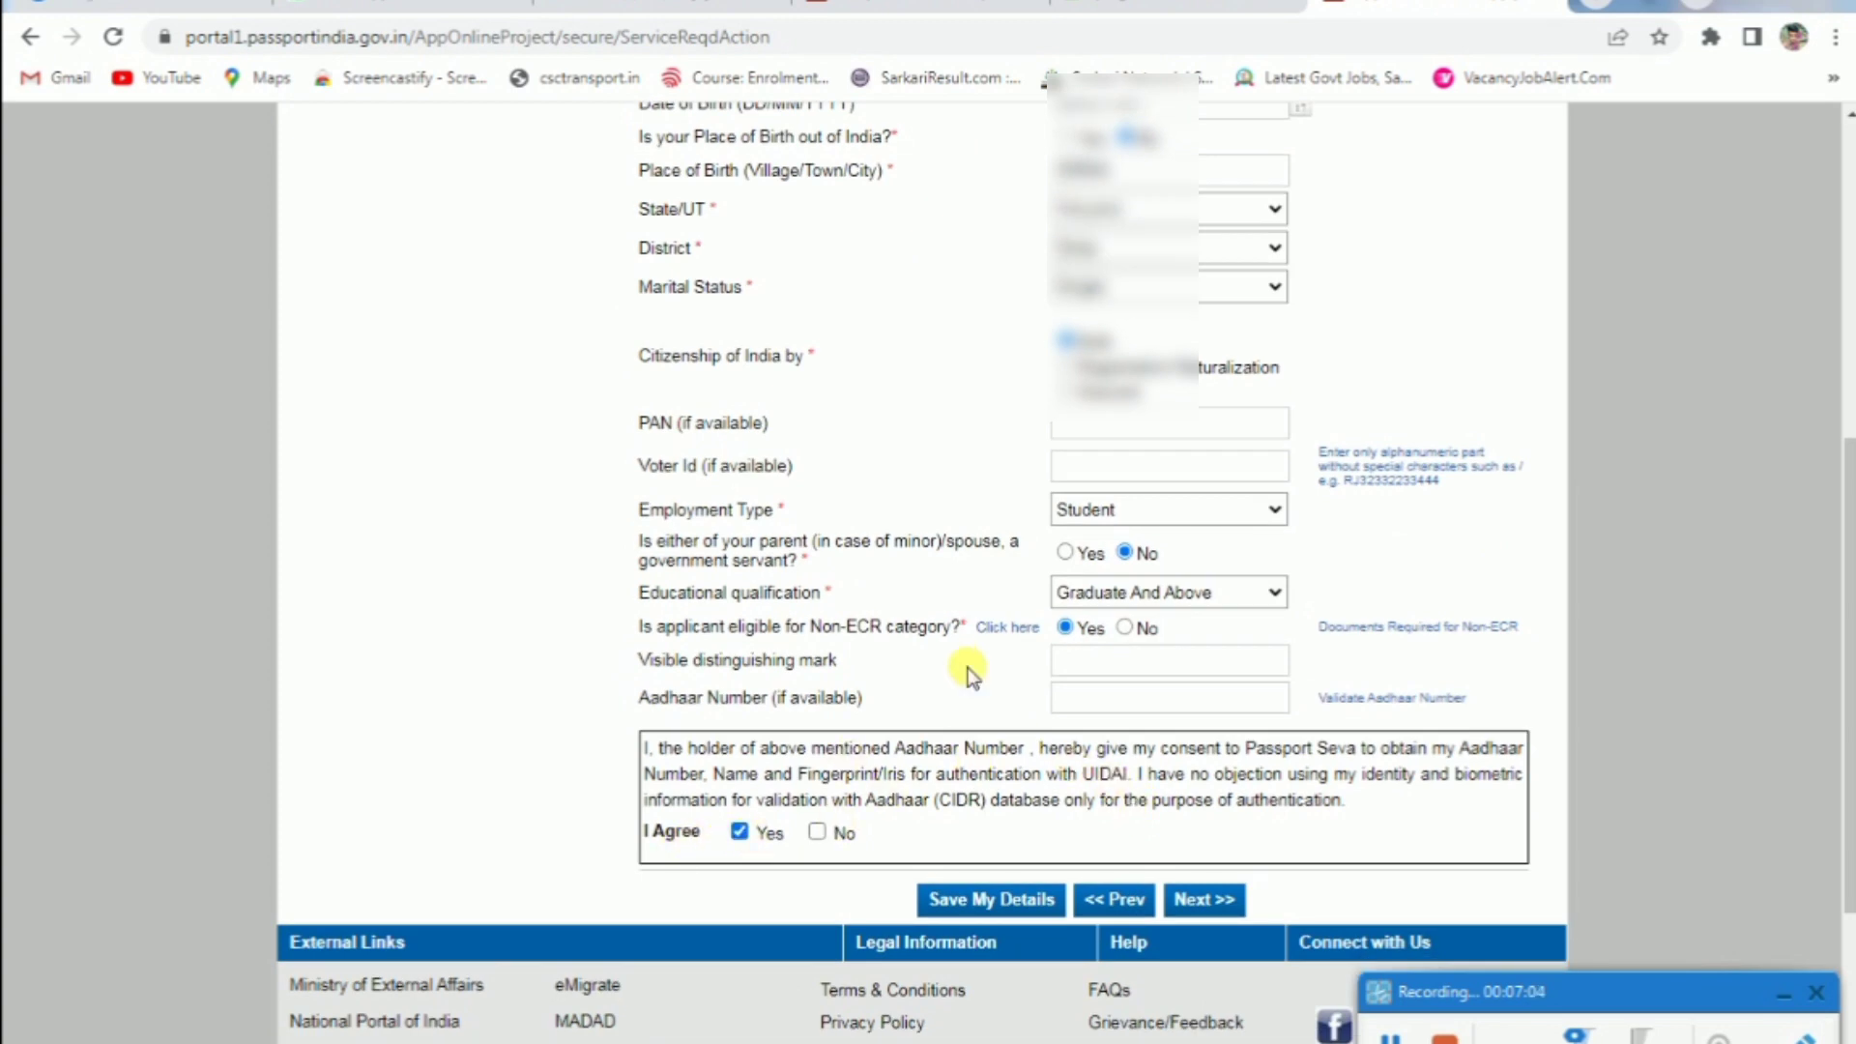
click(1012, 901)
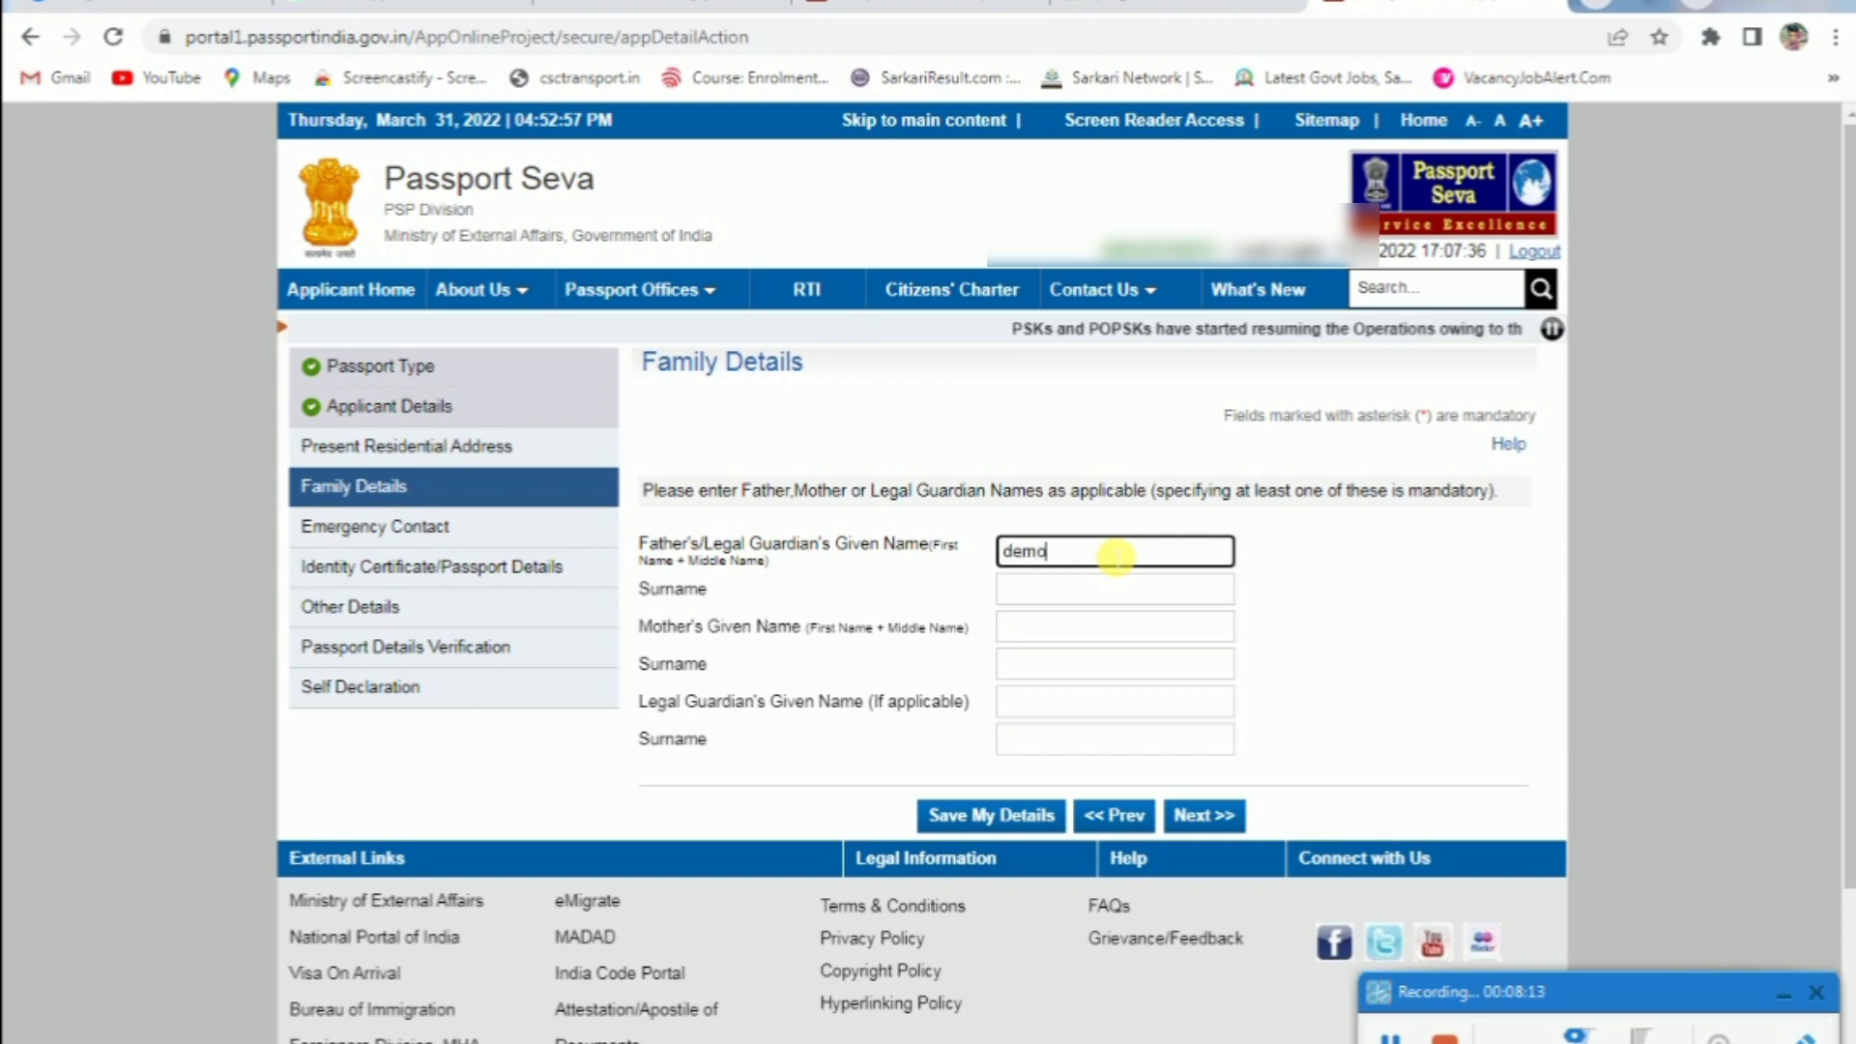
Enter 'demo' as the mother's given name, skipping the surname fields, and continue with Next
key(Tab)
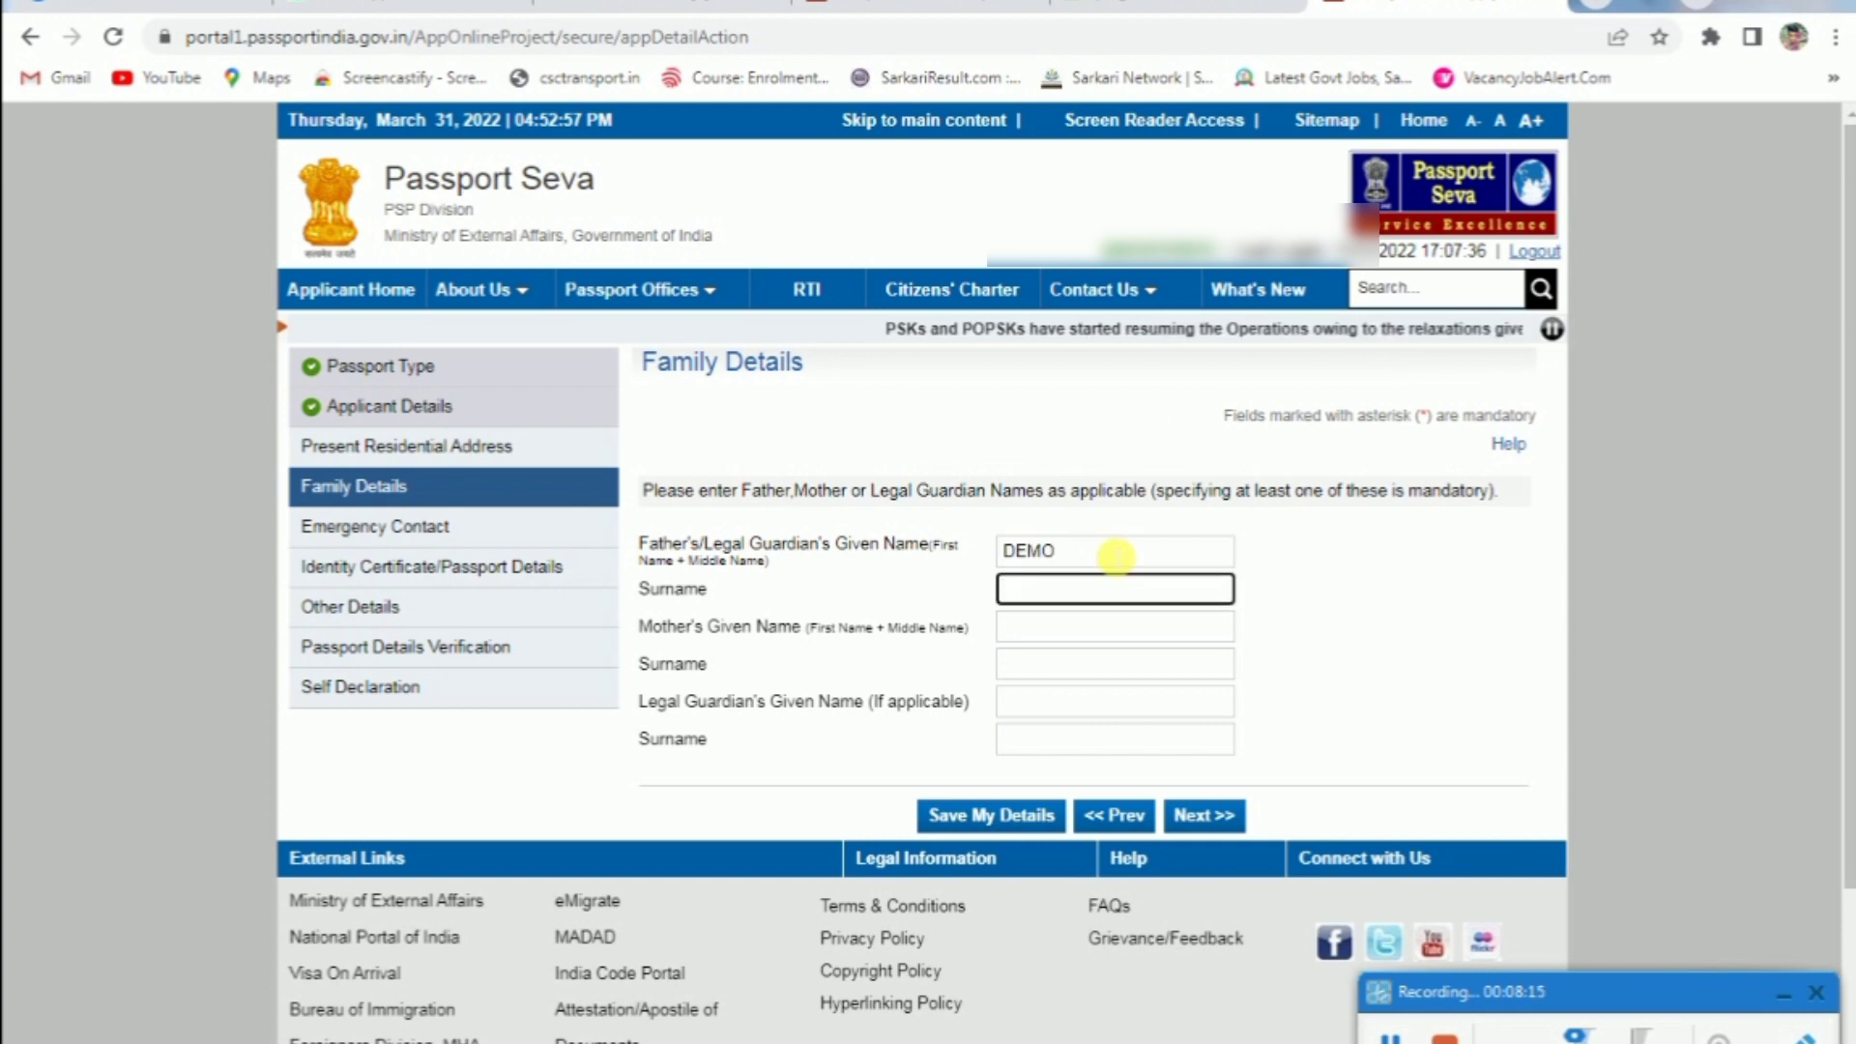
key(Tab)
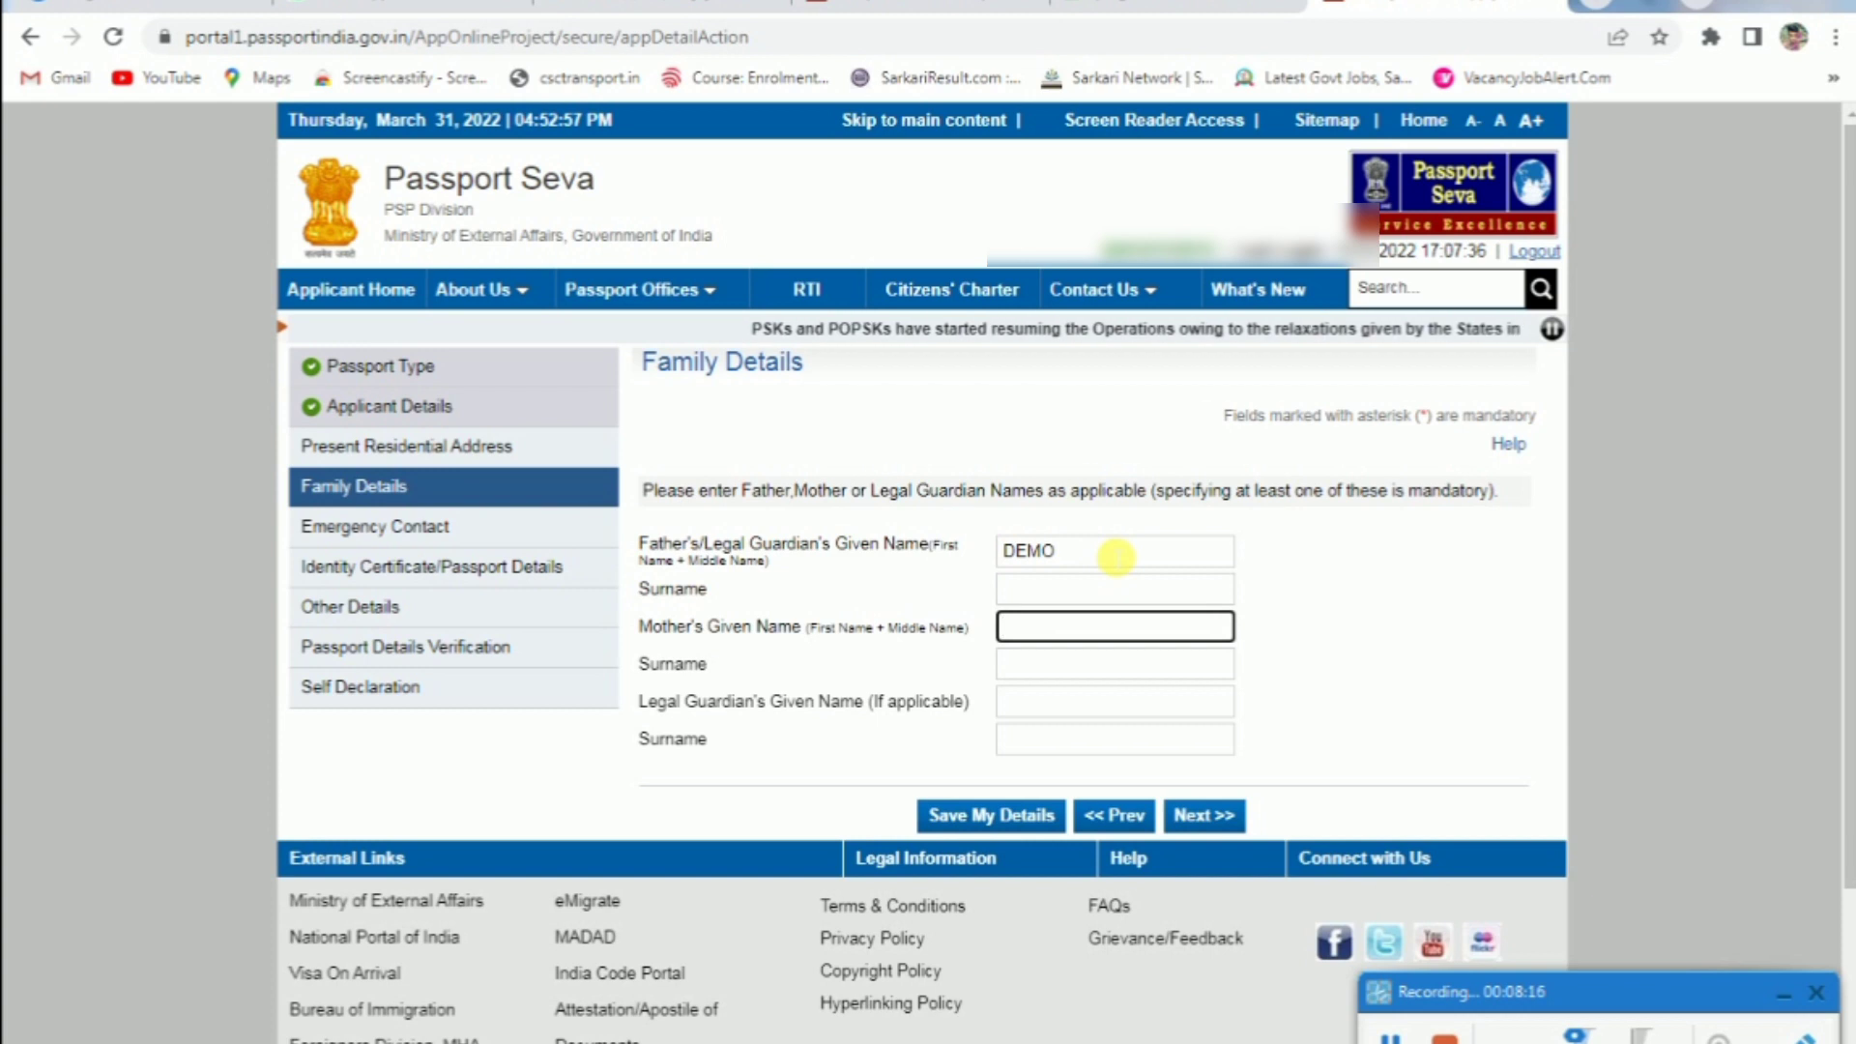
text(demo)
key(Tab)
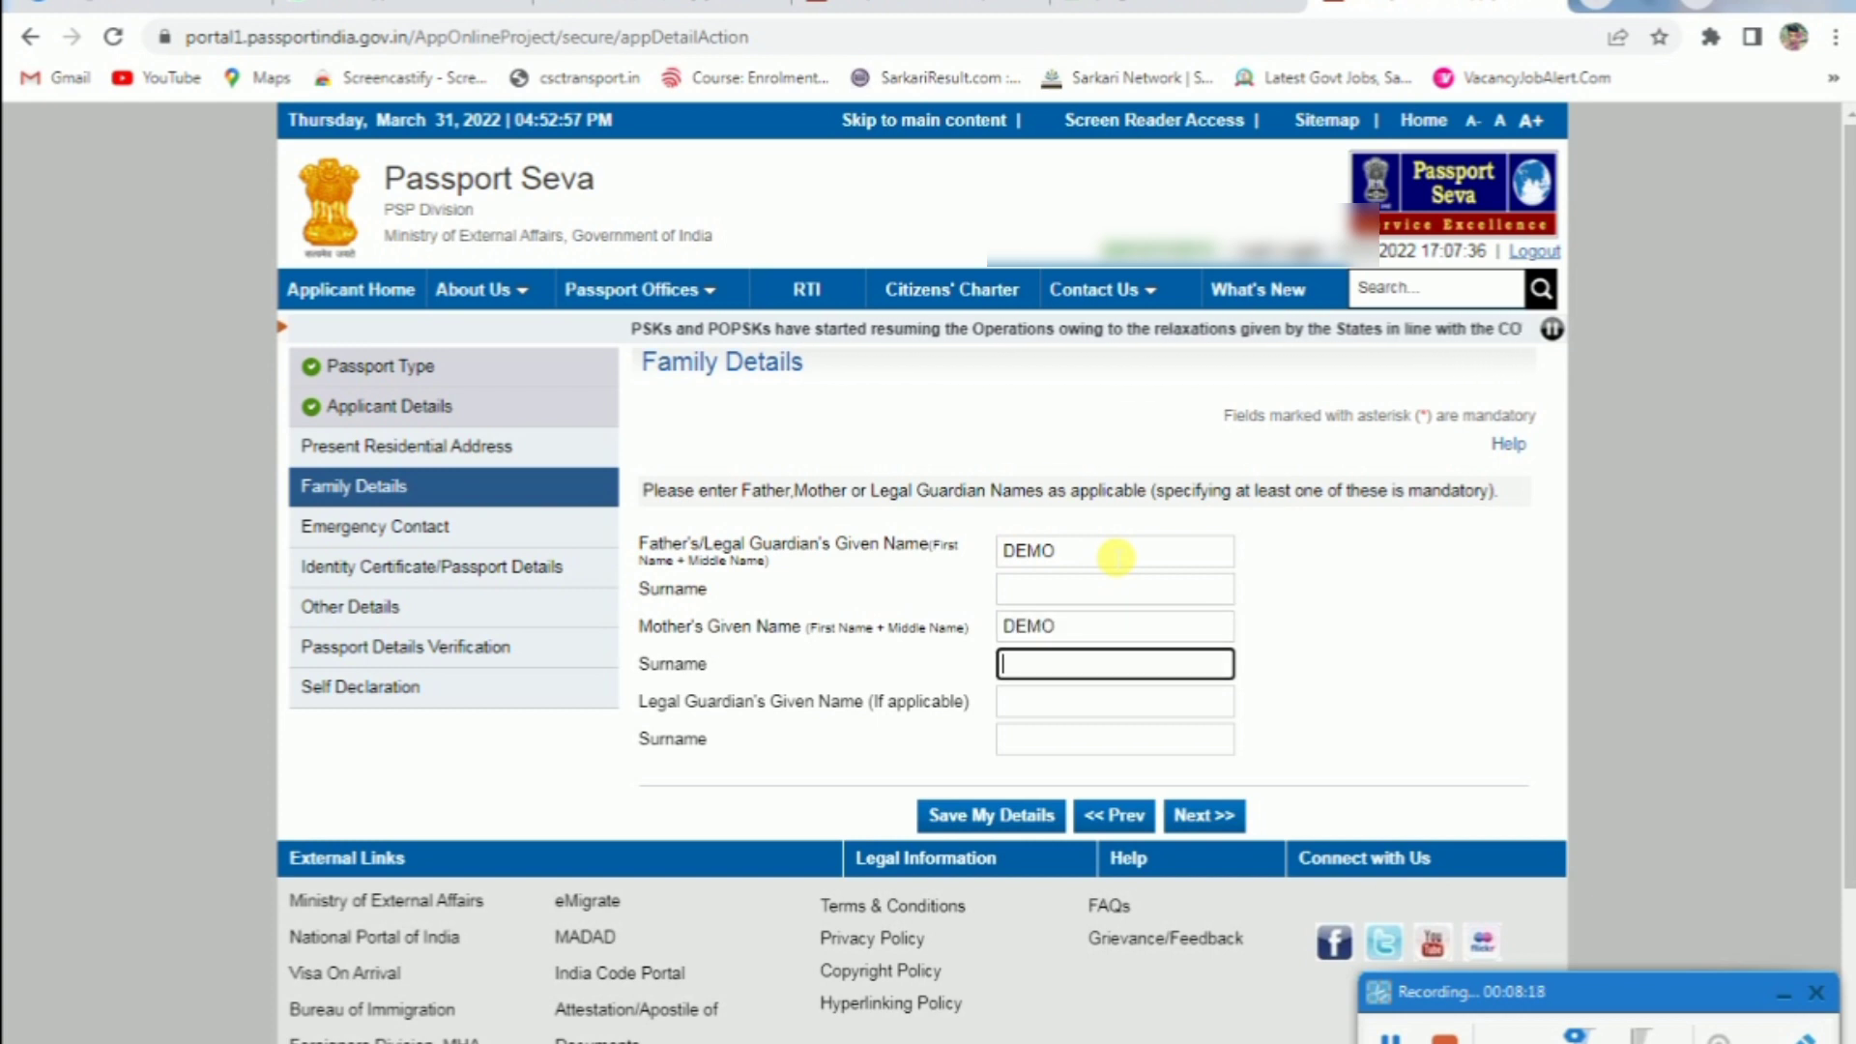
key(Tab)
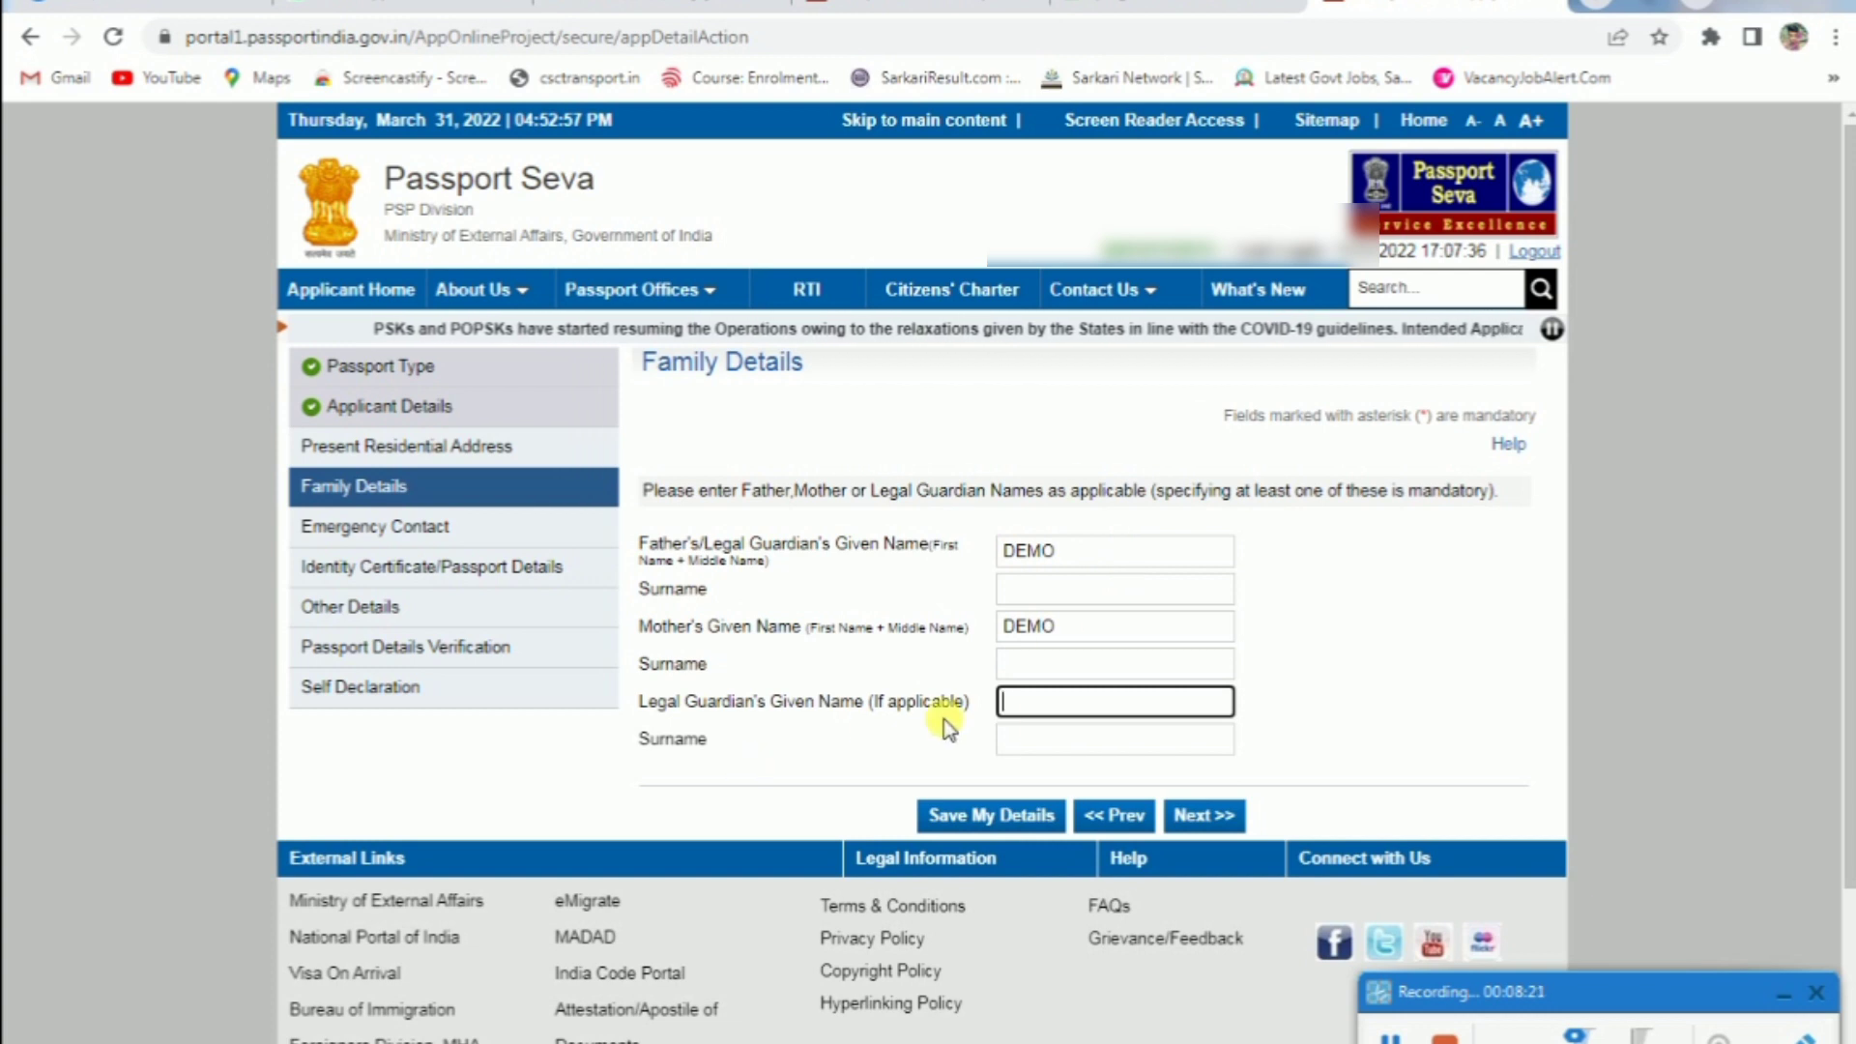
click(1183, 828)
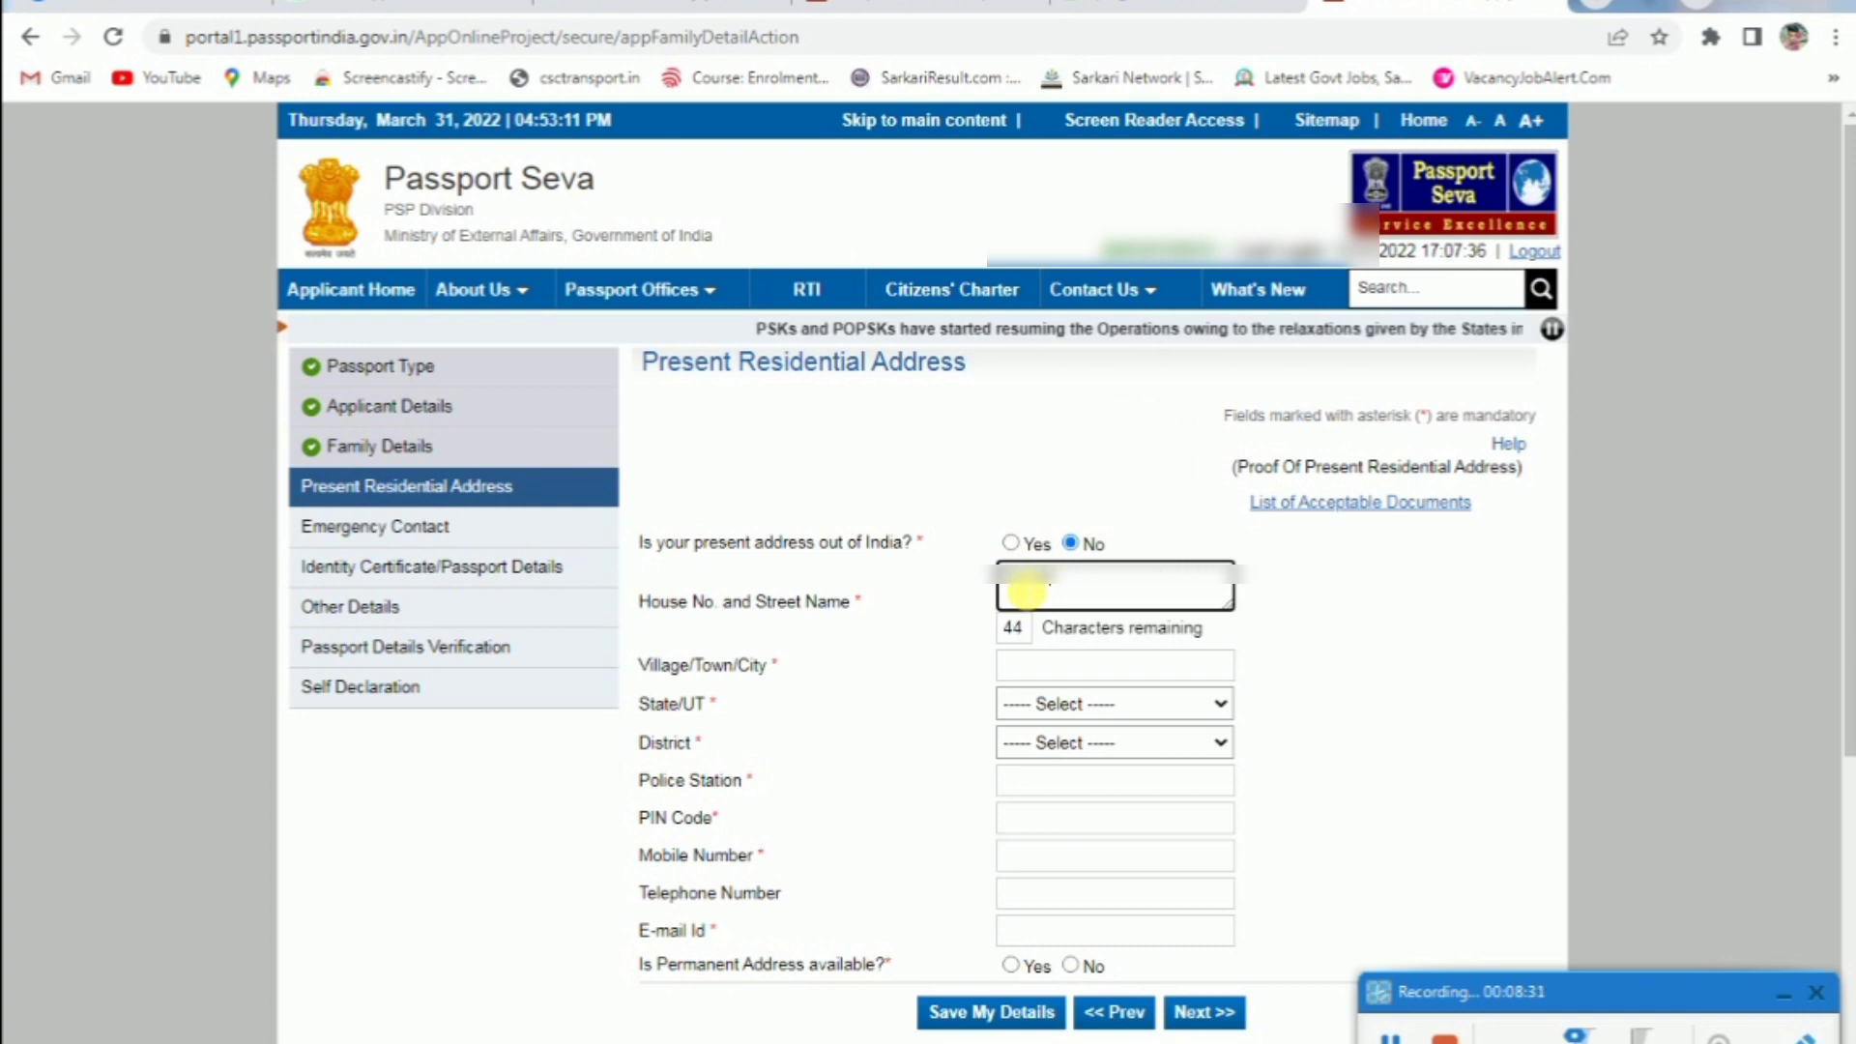
Enter SIRSA as the village/town and select Haryana as the state
key(Tab)
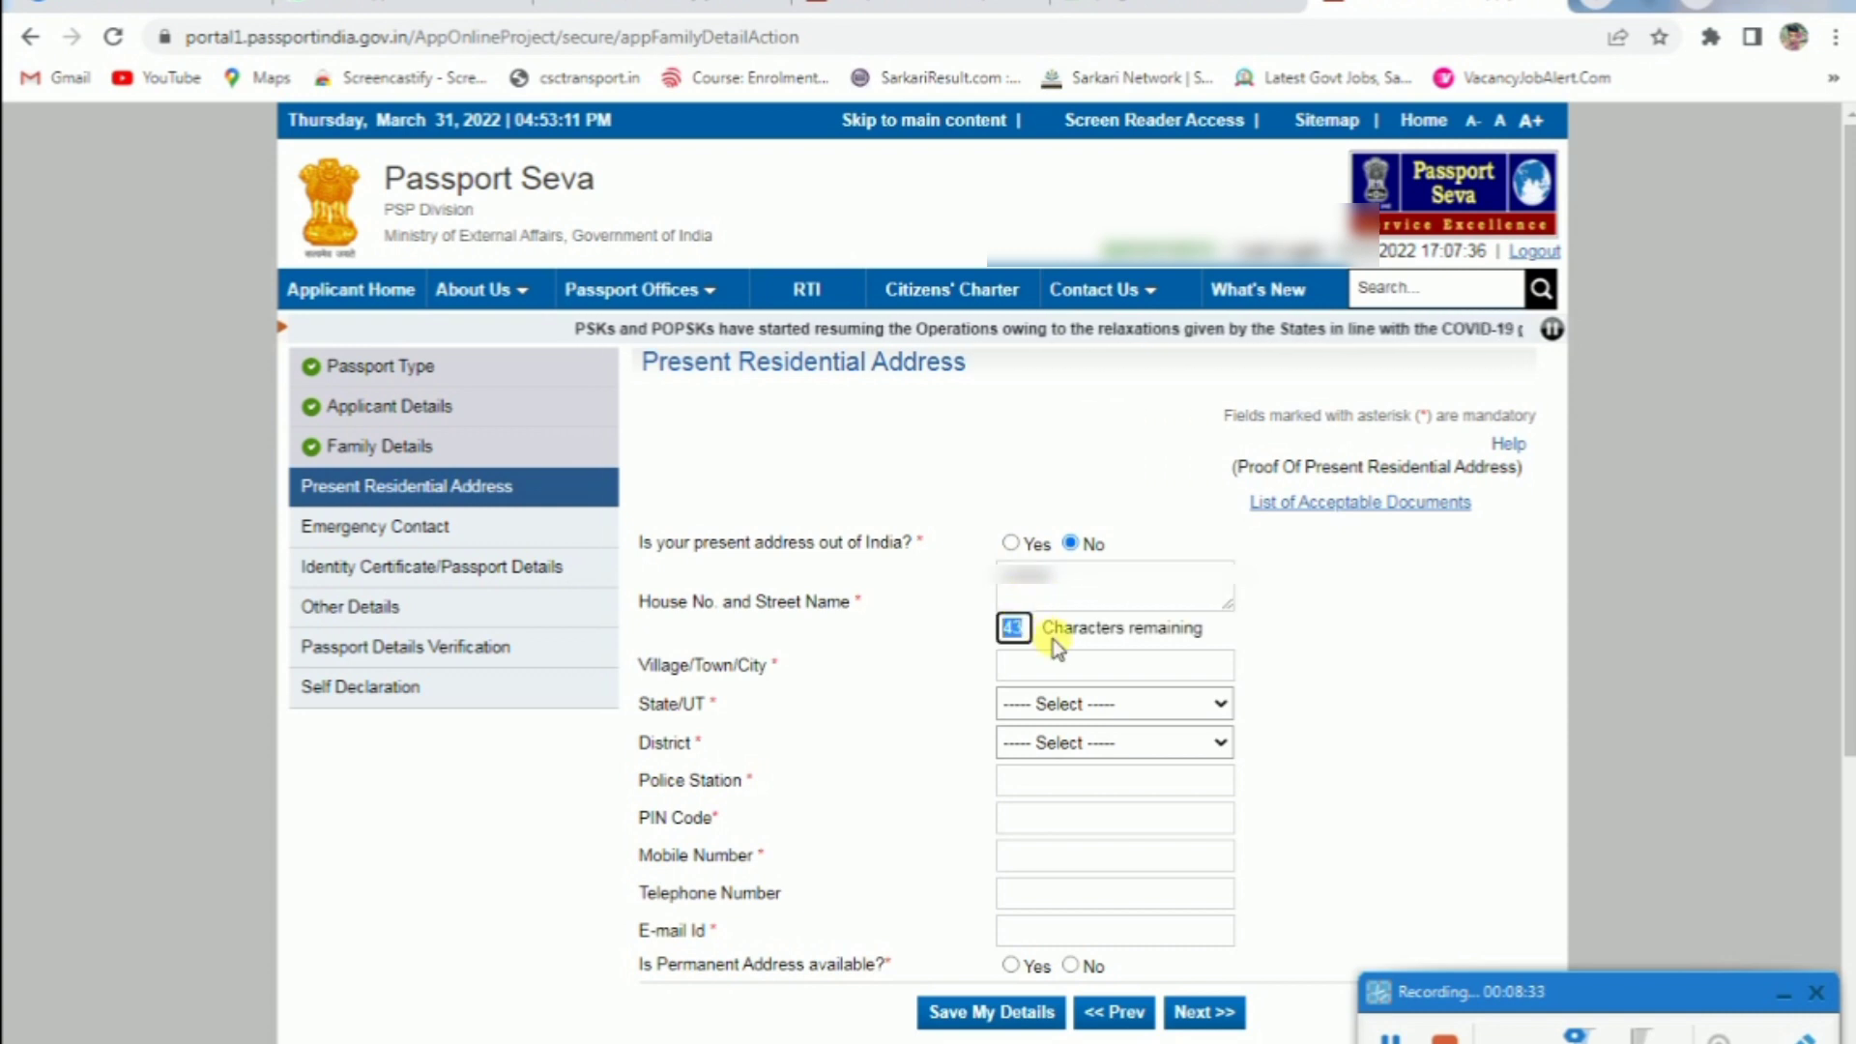
key(Tab)
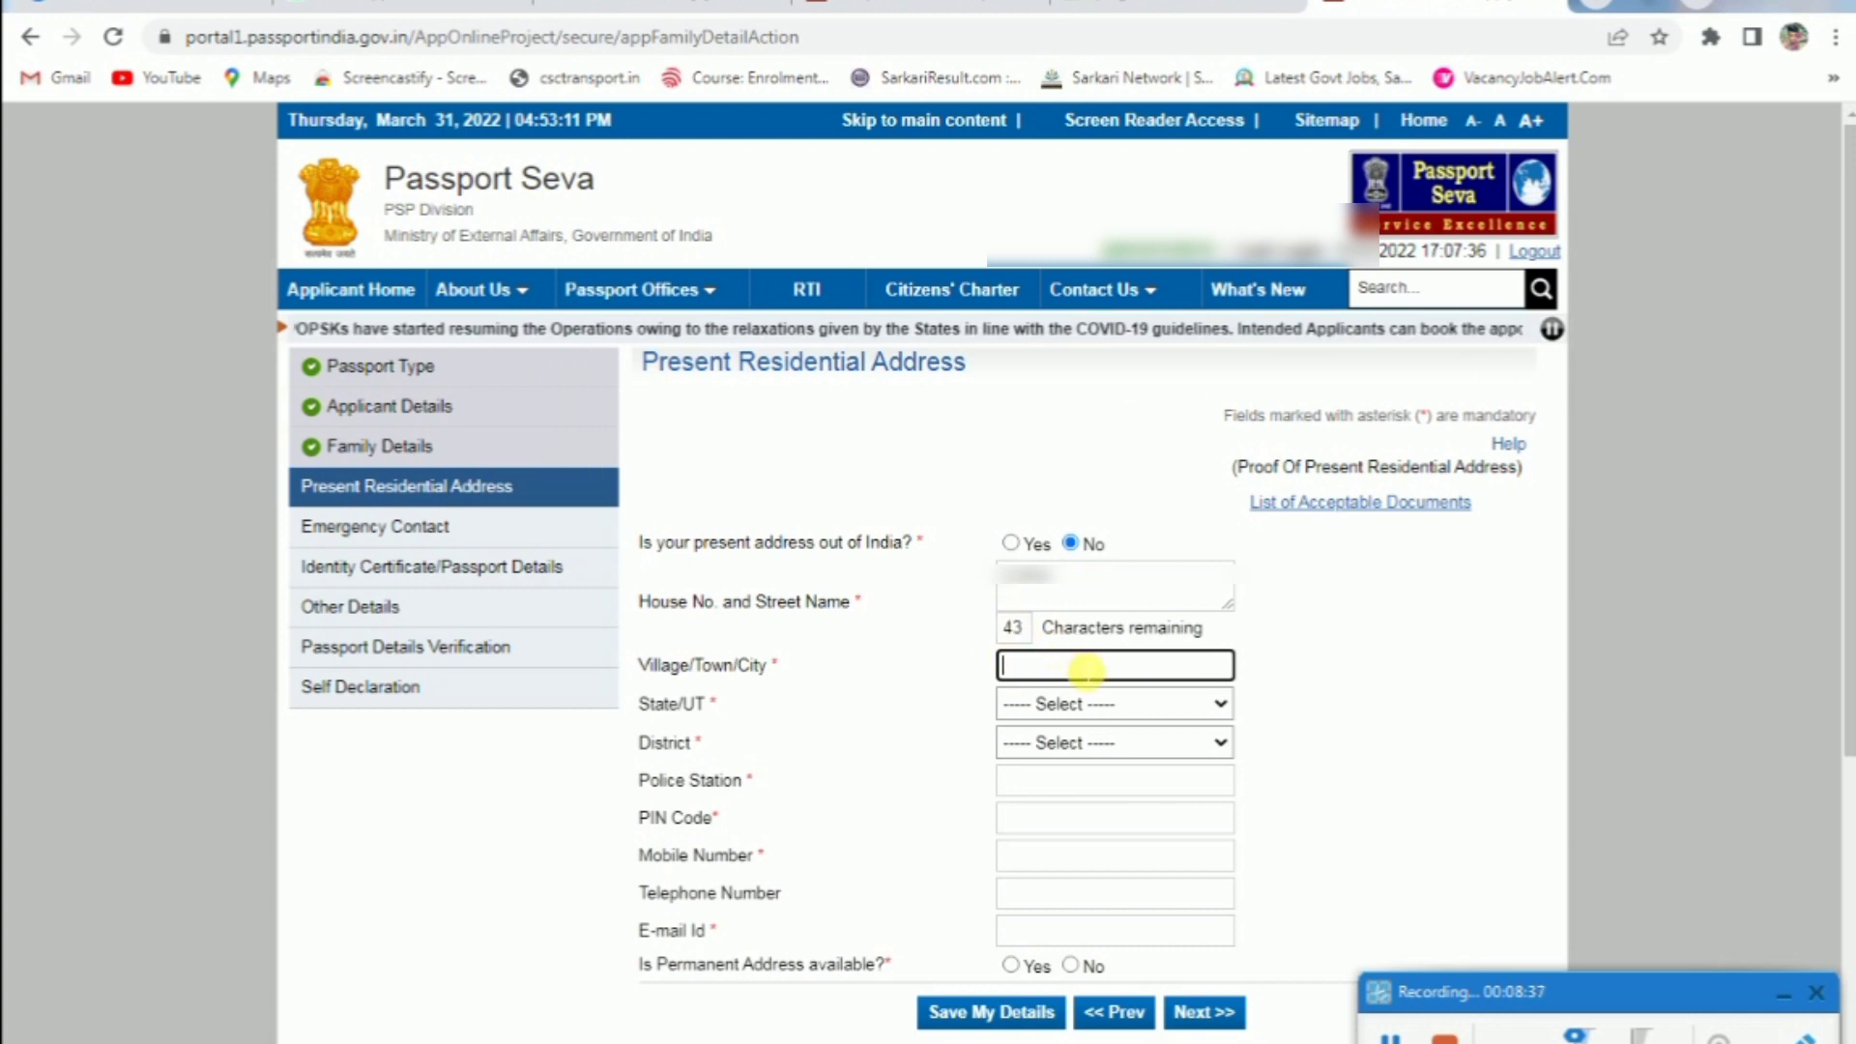
text(SIRSA)
key(Tab)
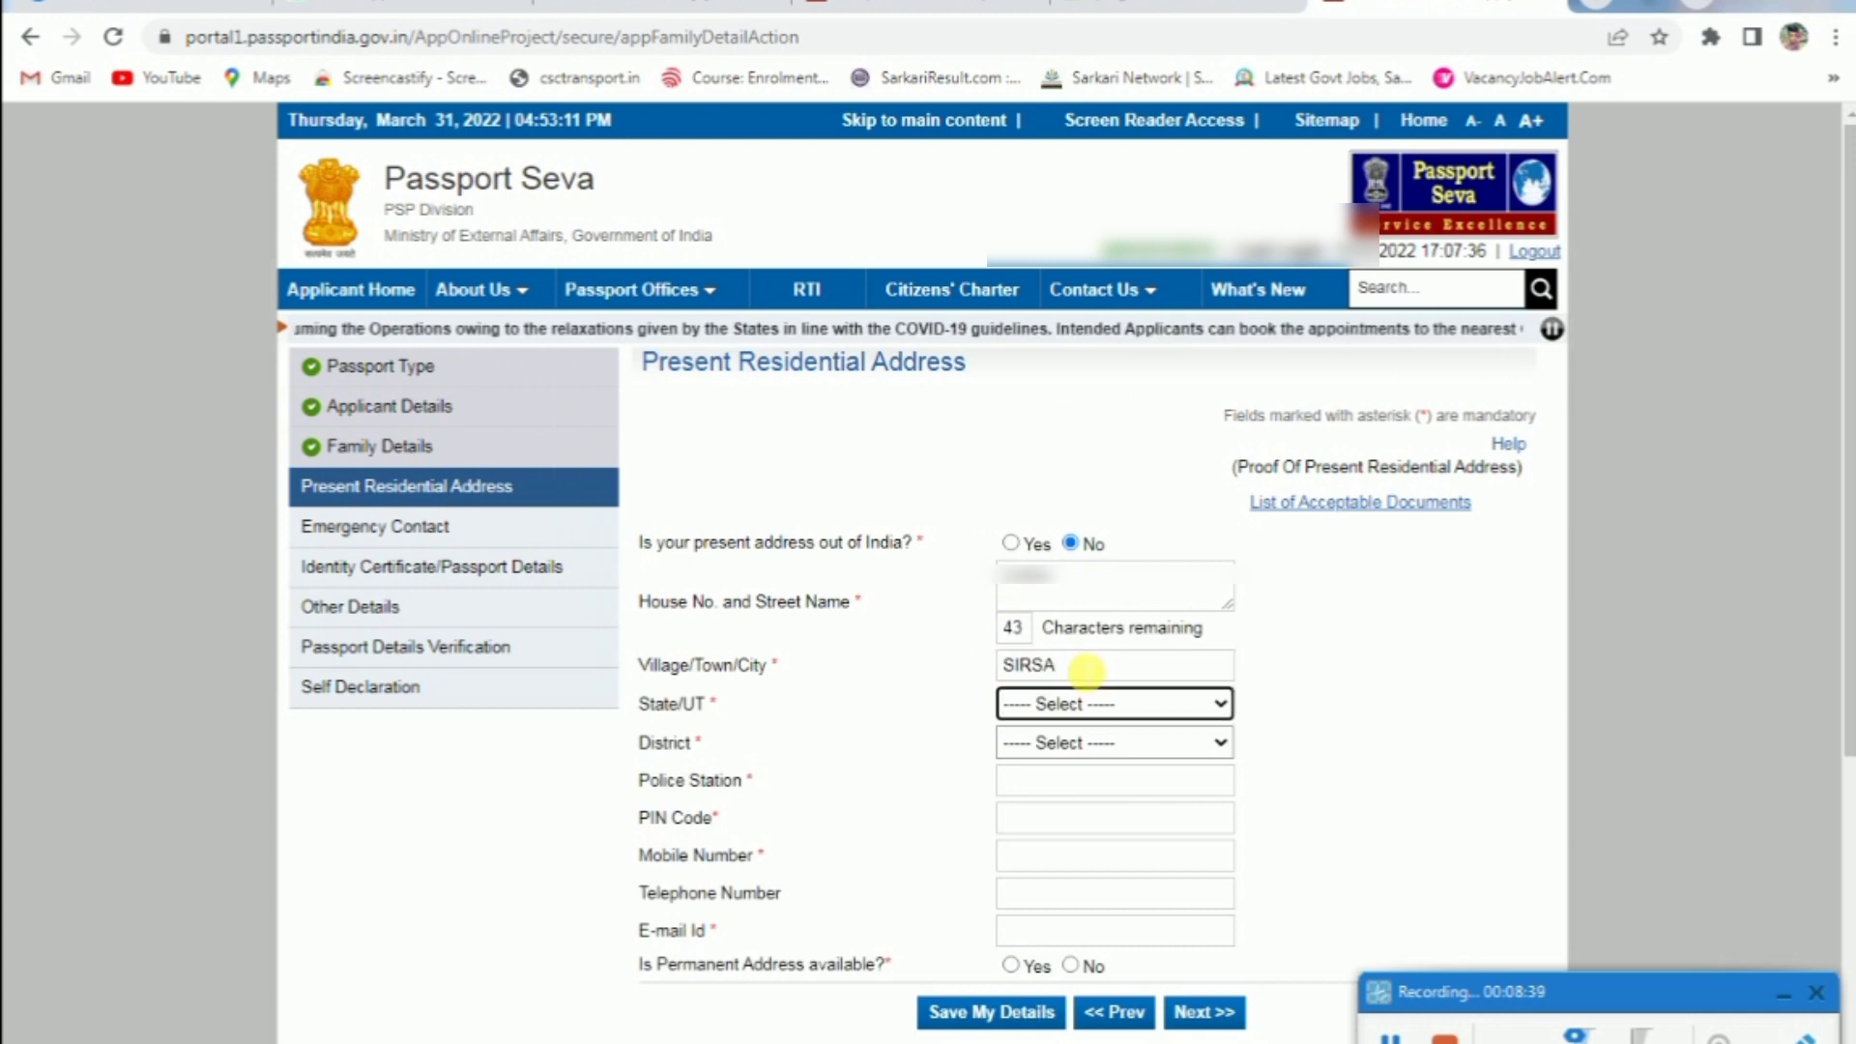
click(1086, 704)
key(h)
key(Return)
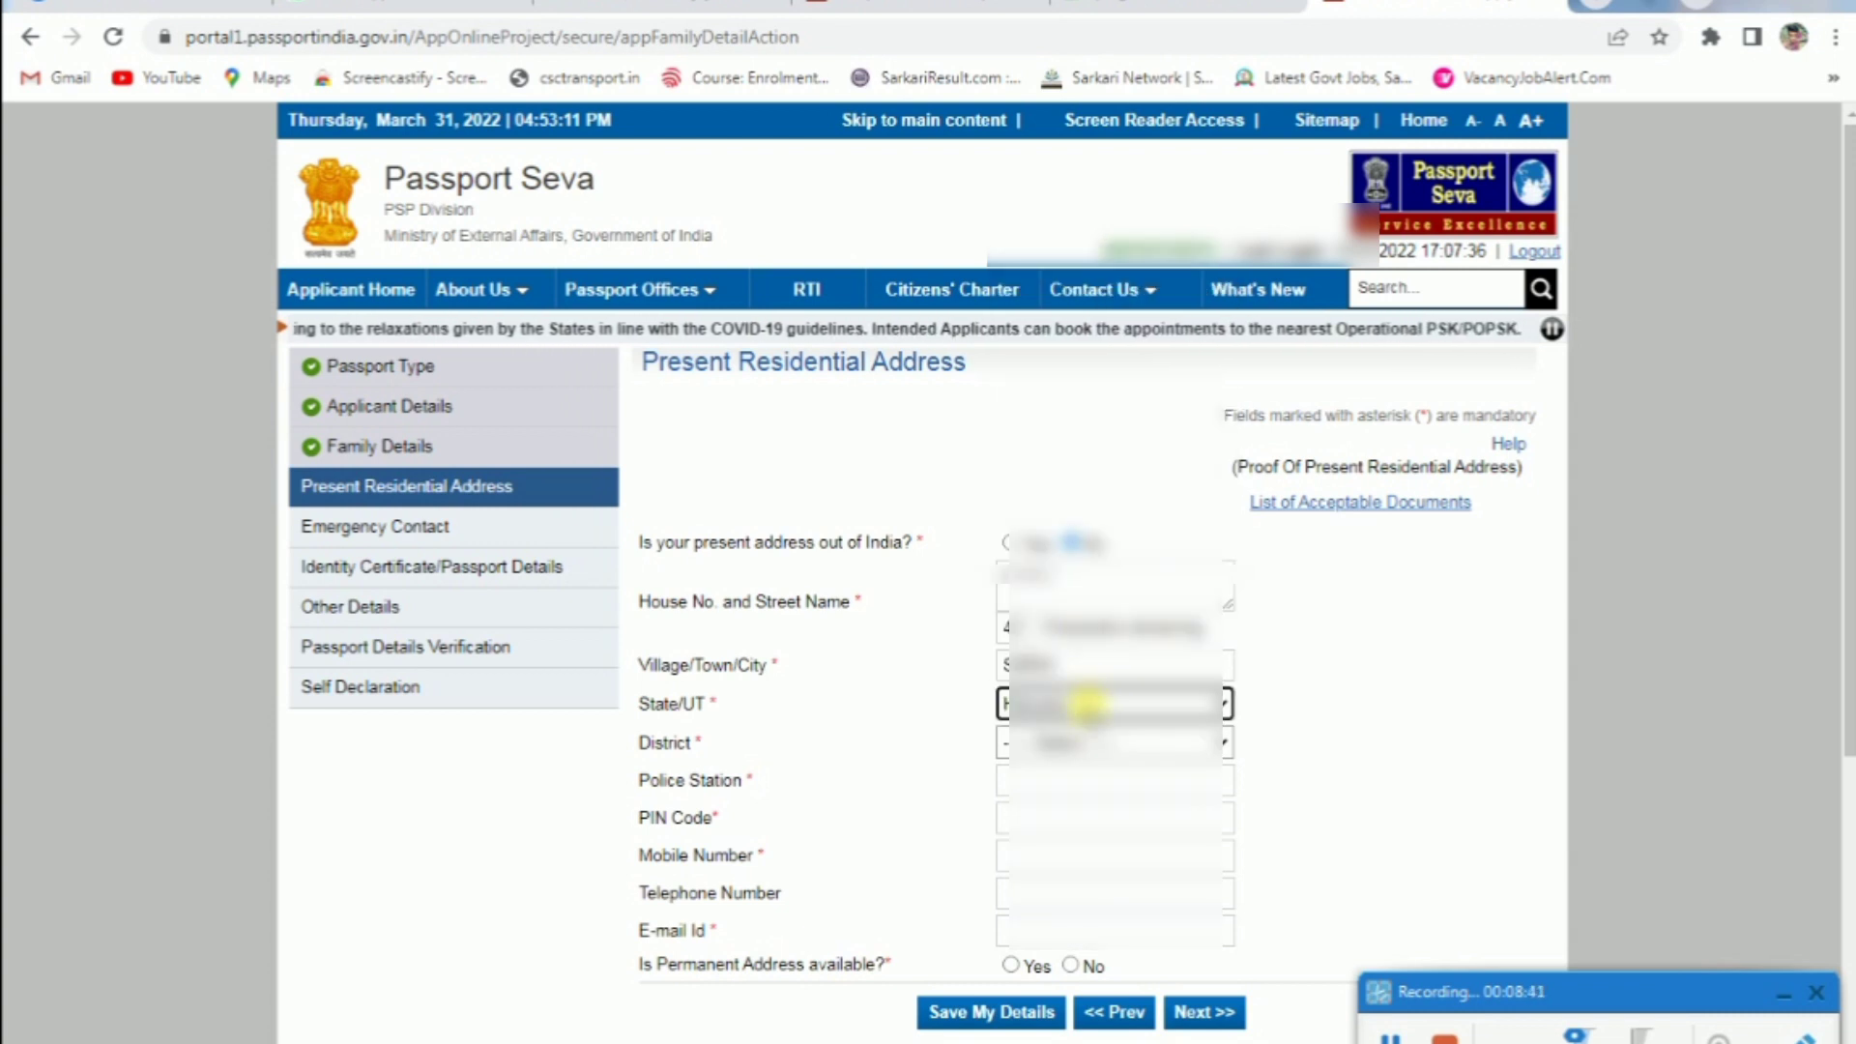
Choose district Sirsa, police station CITY SIRSA, and enter PIN code 125055
click(1112, 742)
scroll(1112, 600, down, 2)
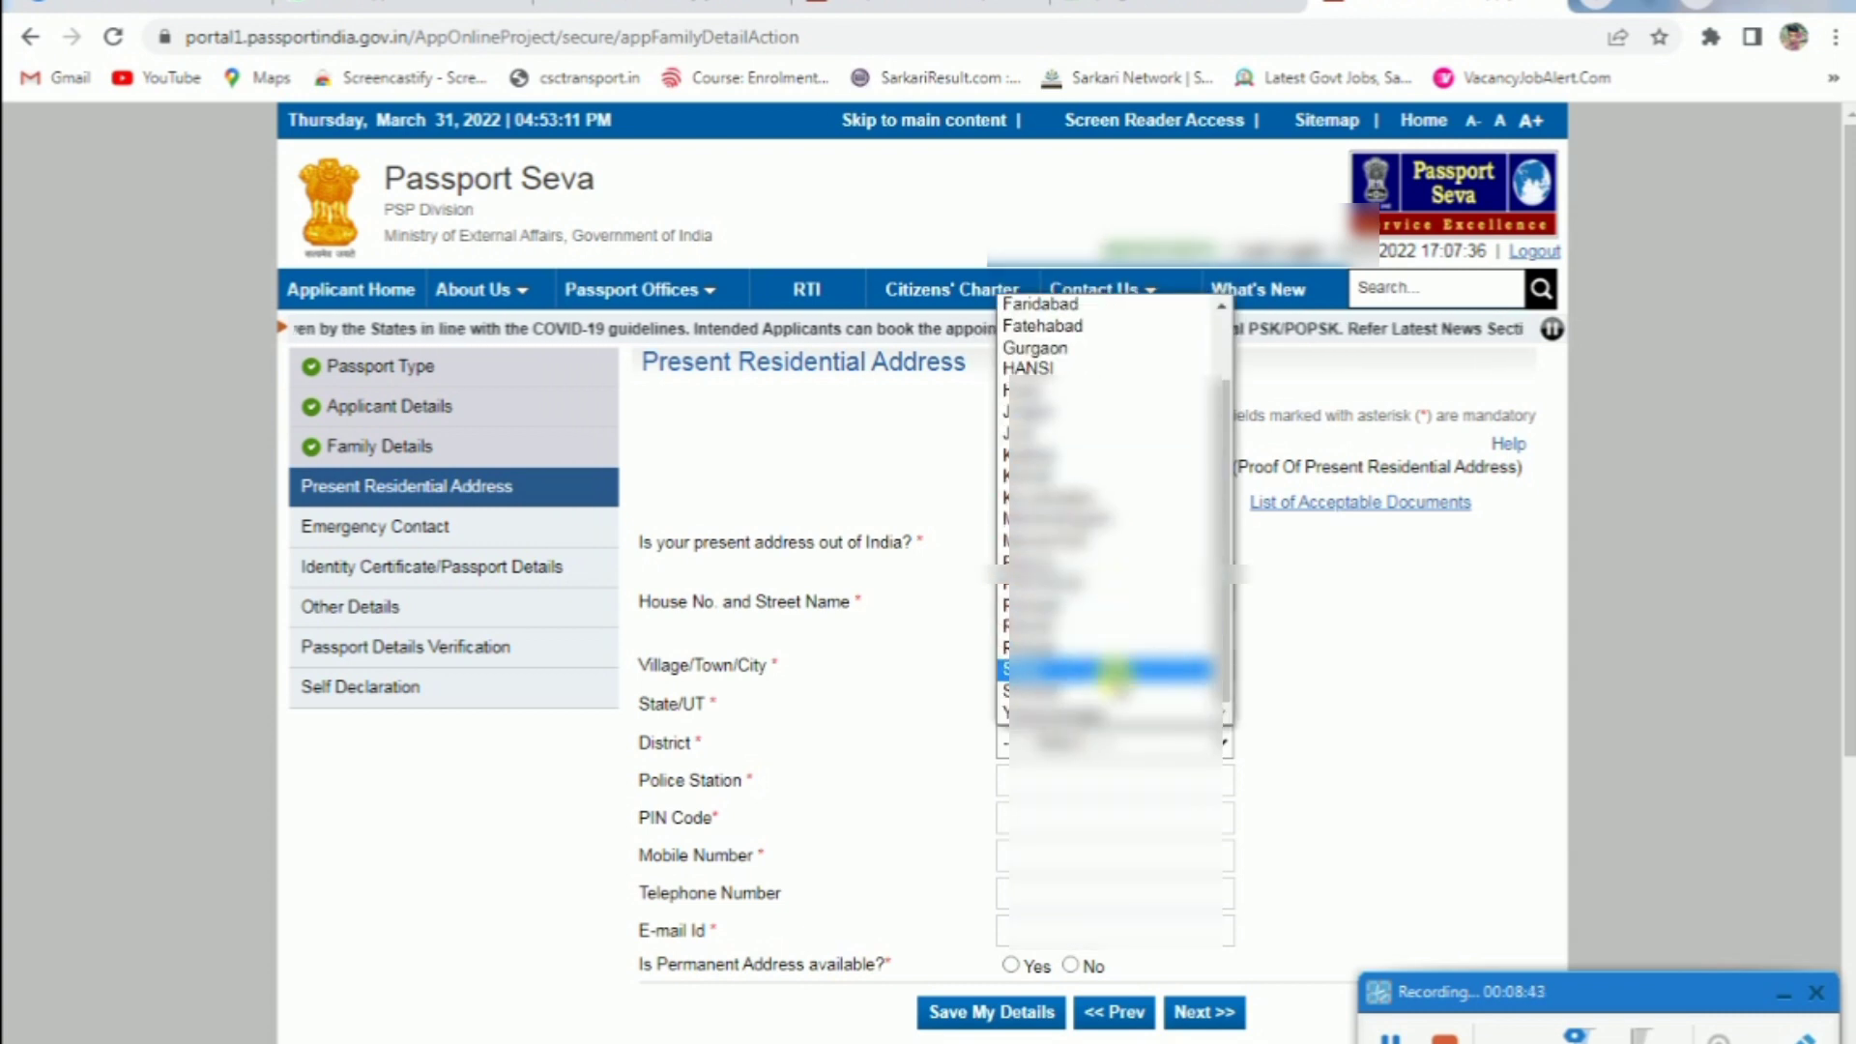
click(1115, 669)
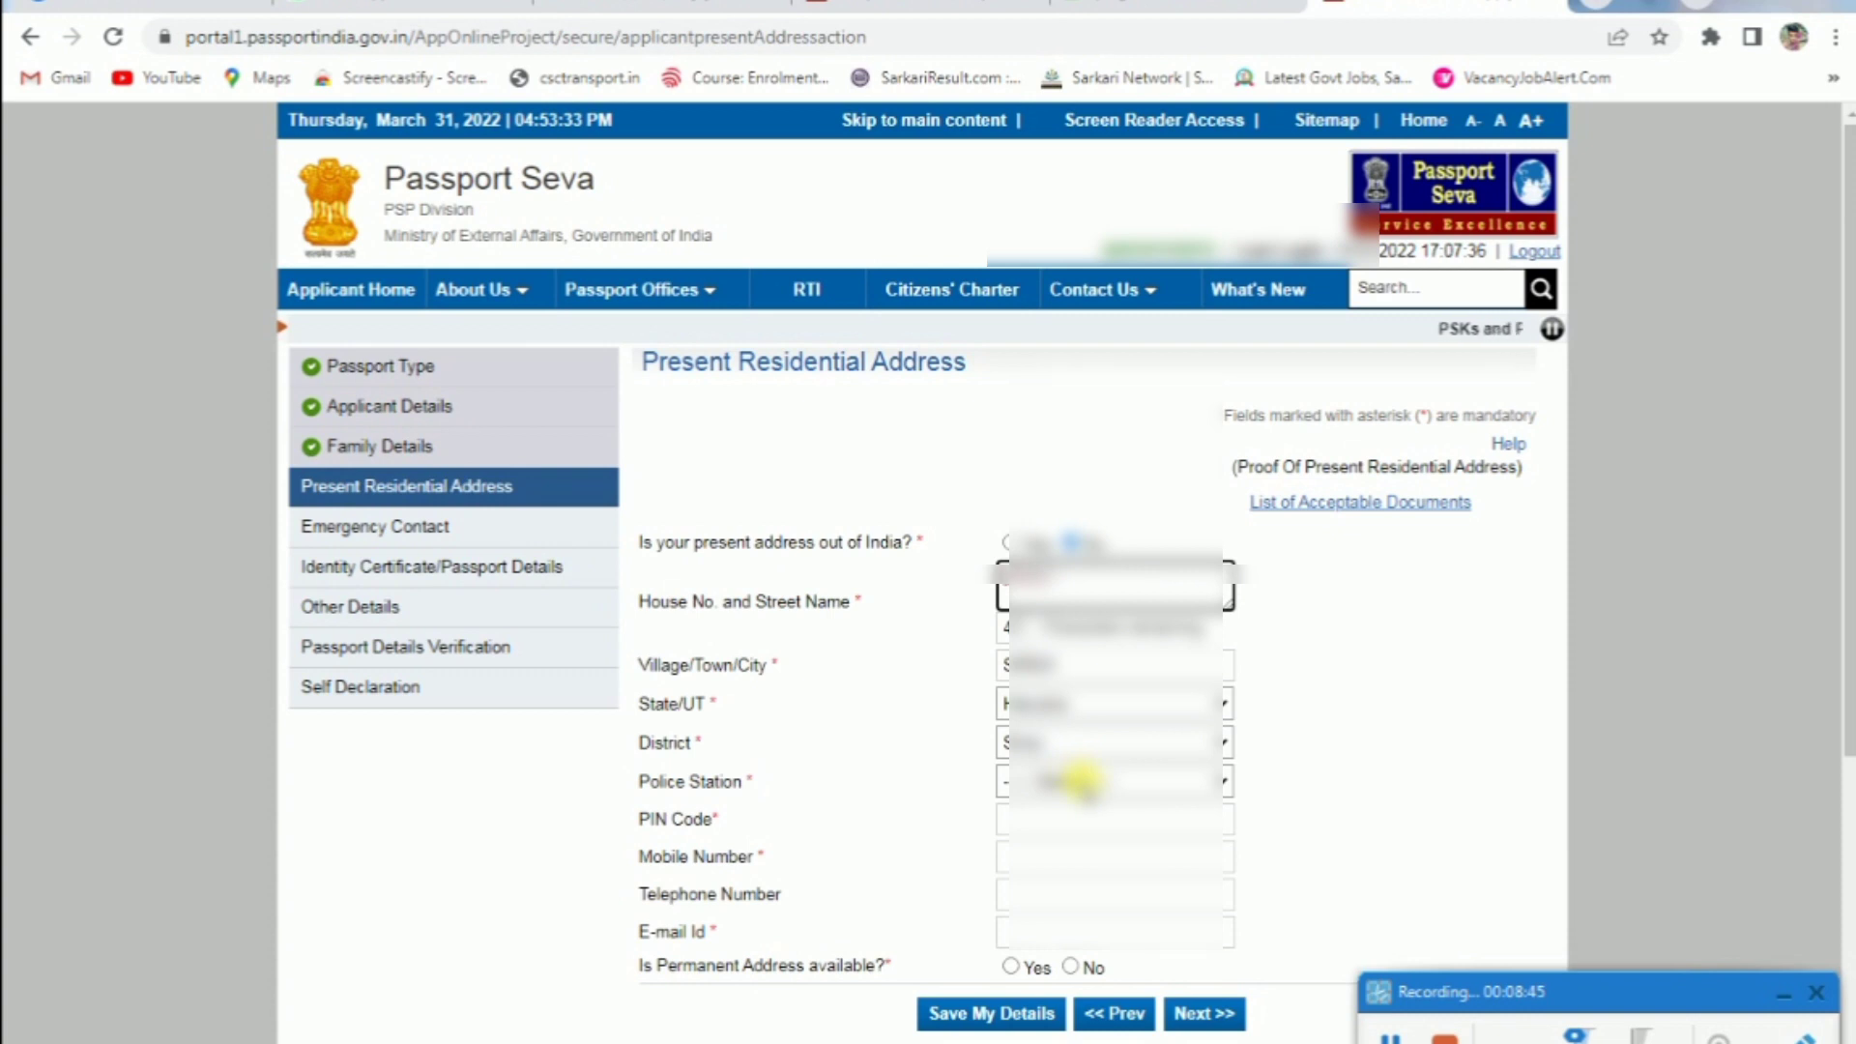
click(1080, 778)
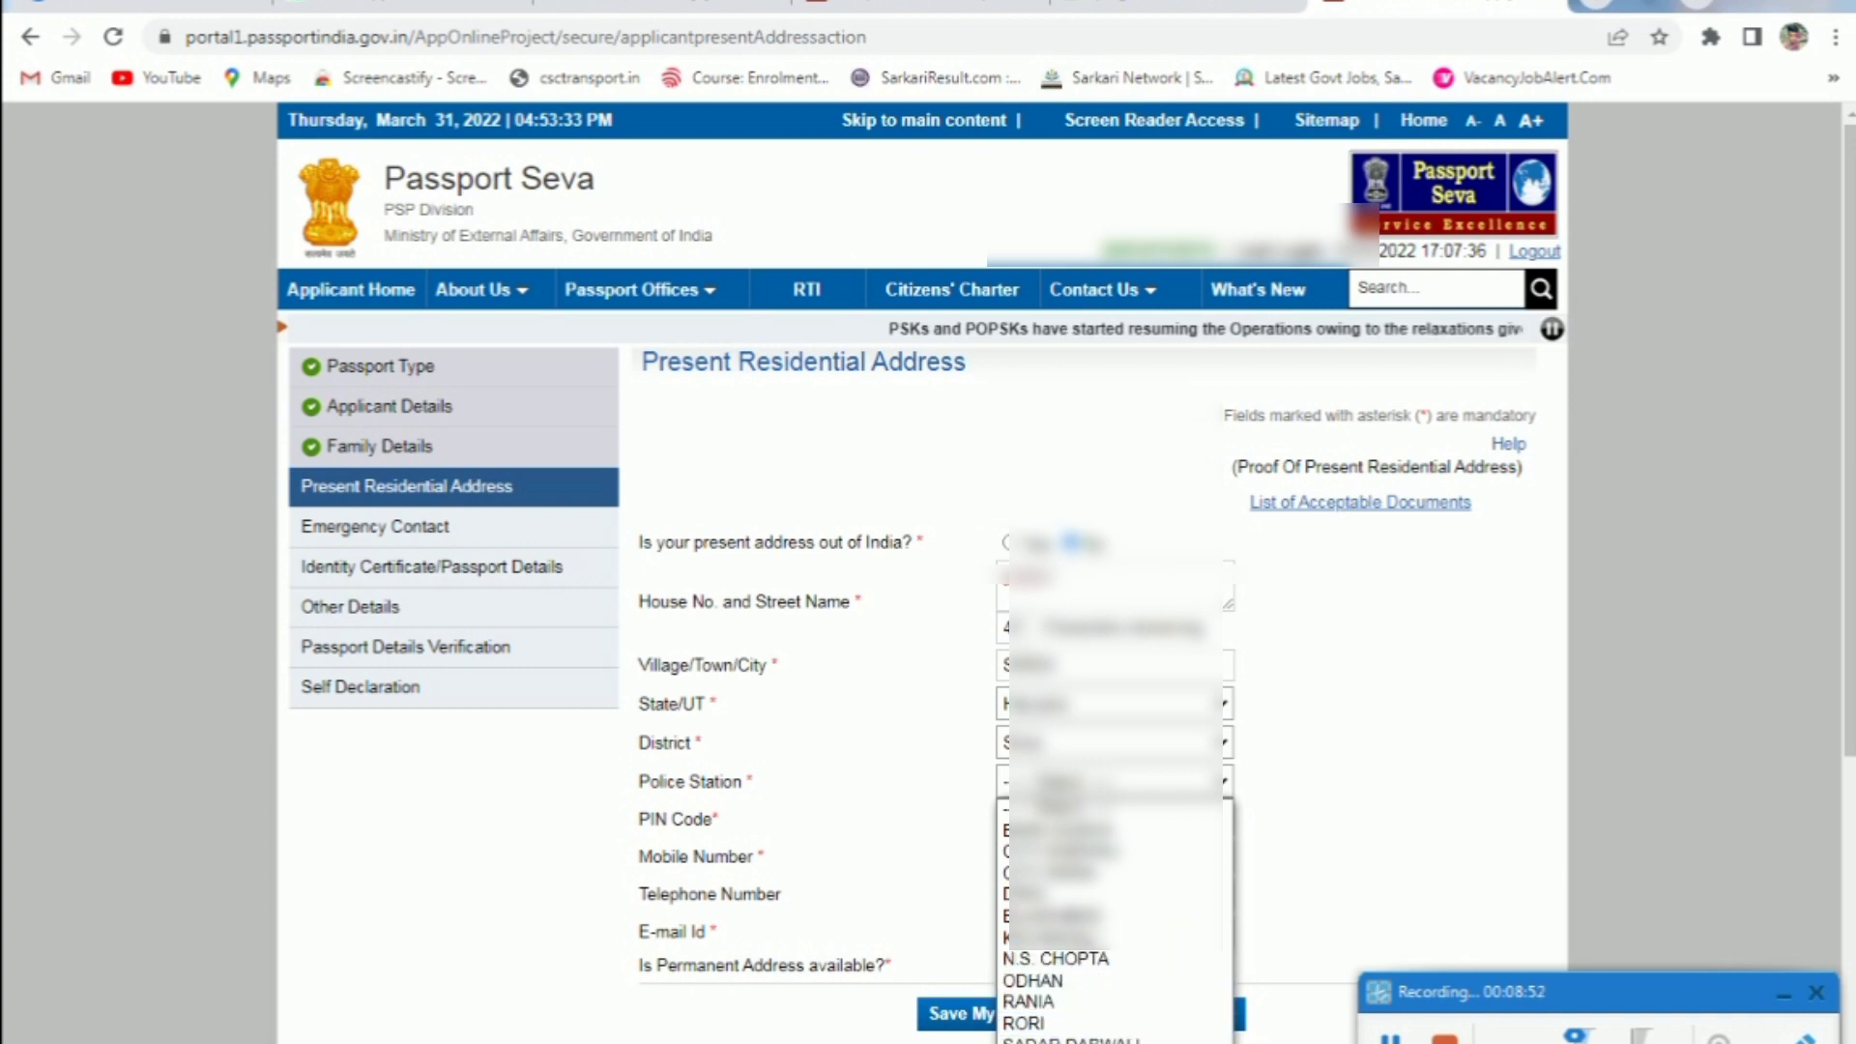
click(1063, 873)
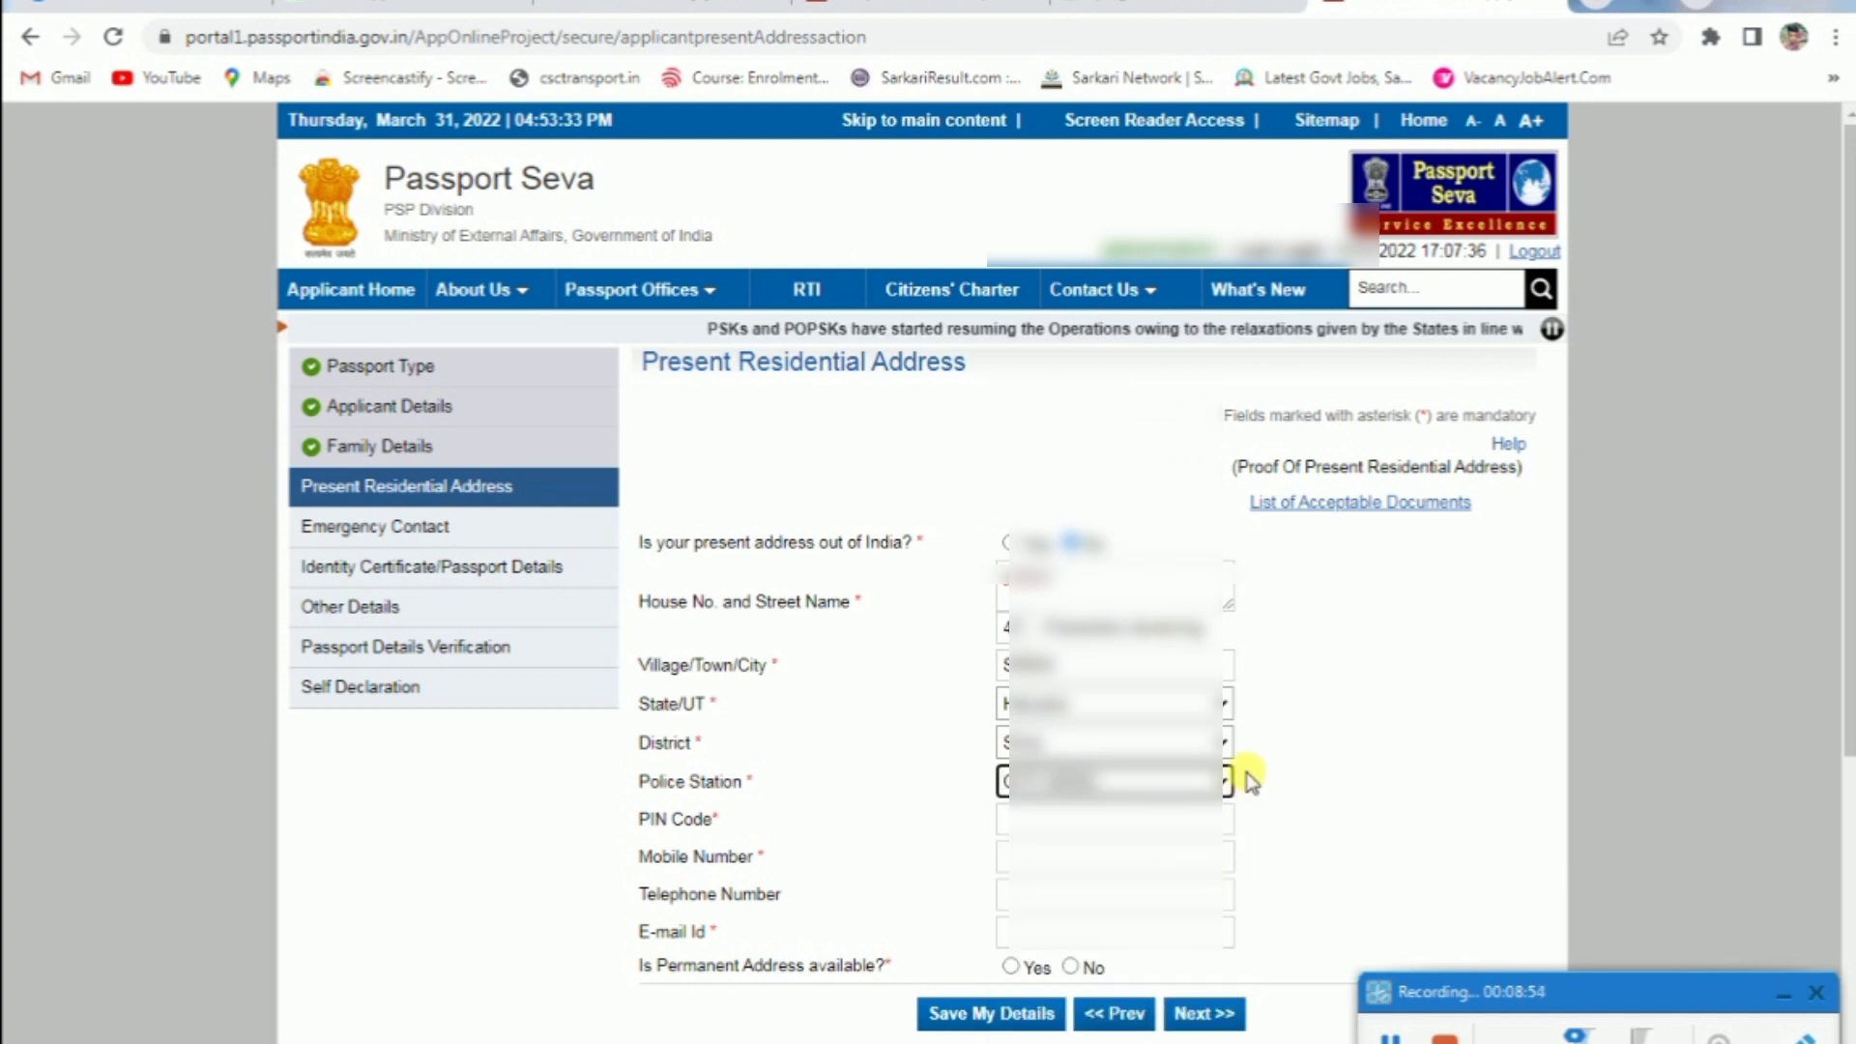
click(1051, 824)
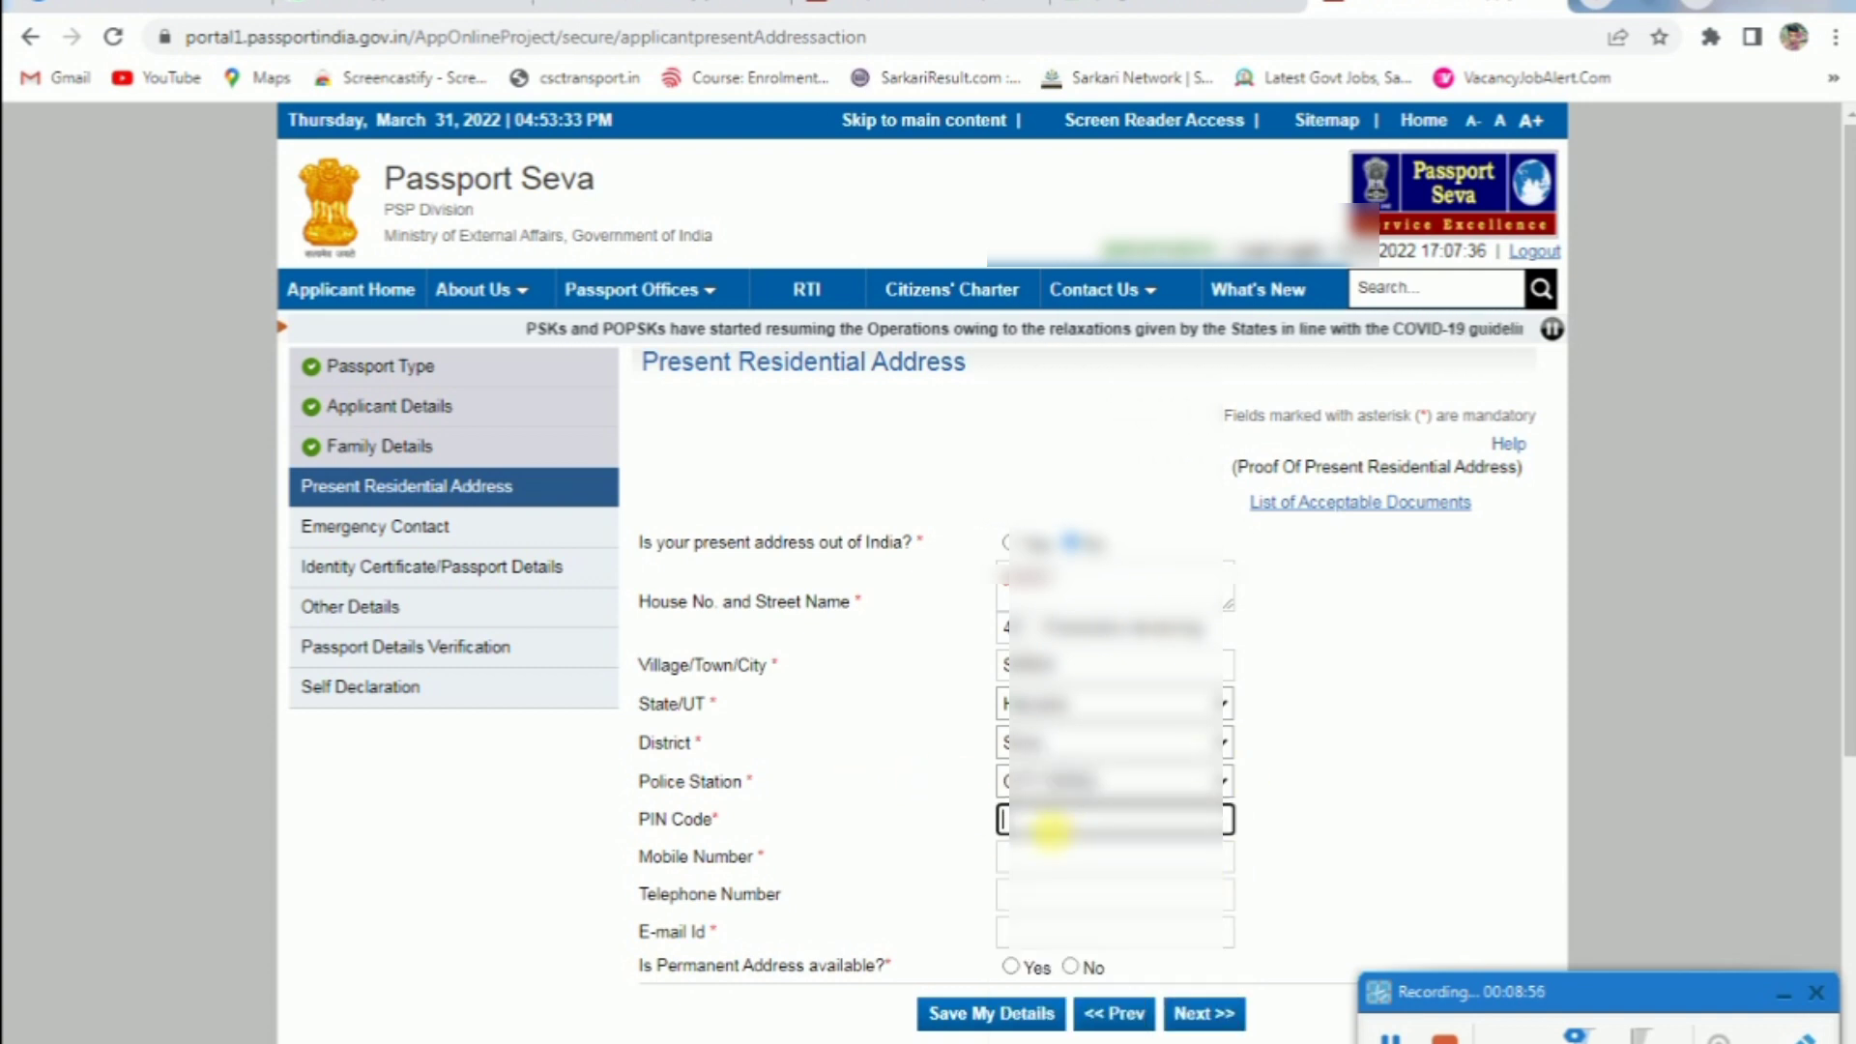
text(125055)
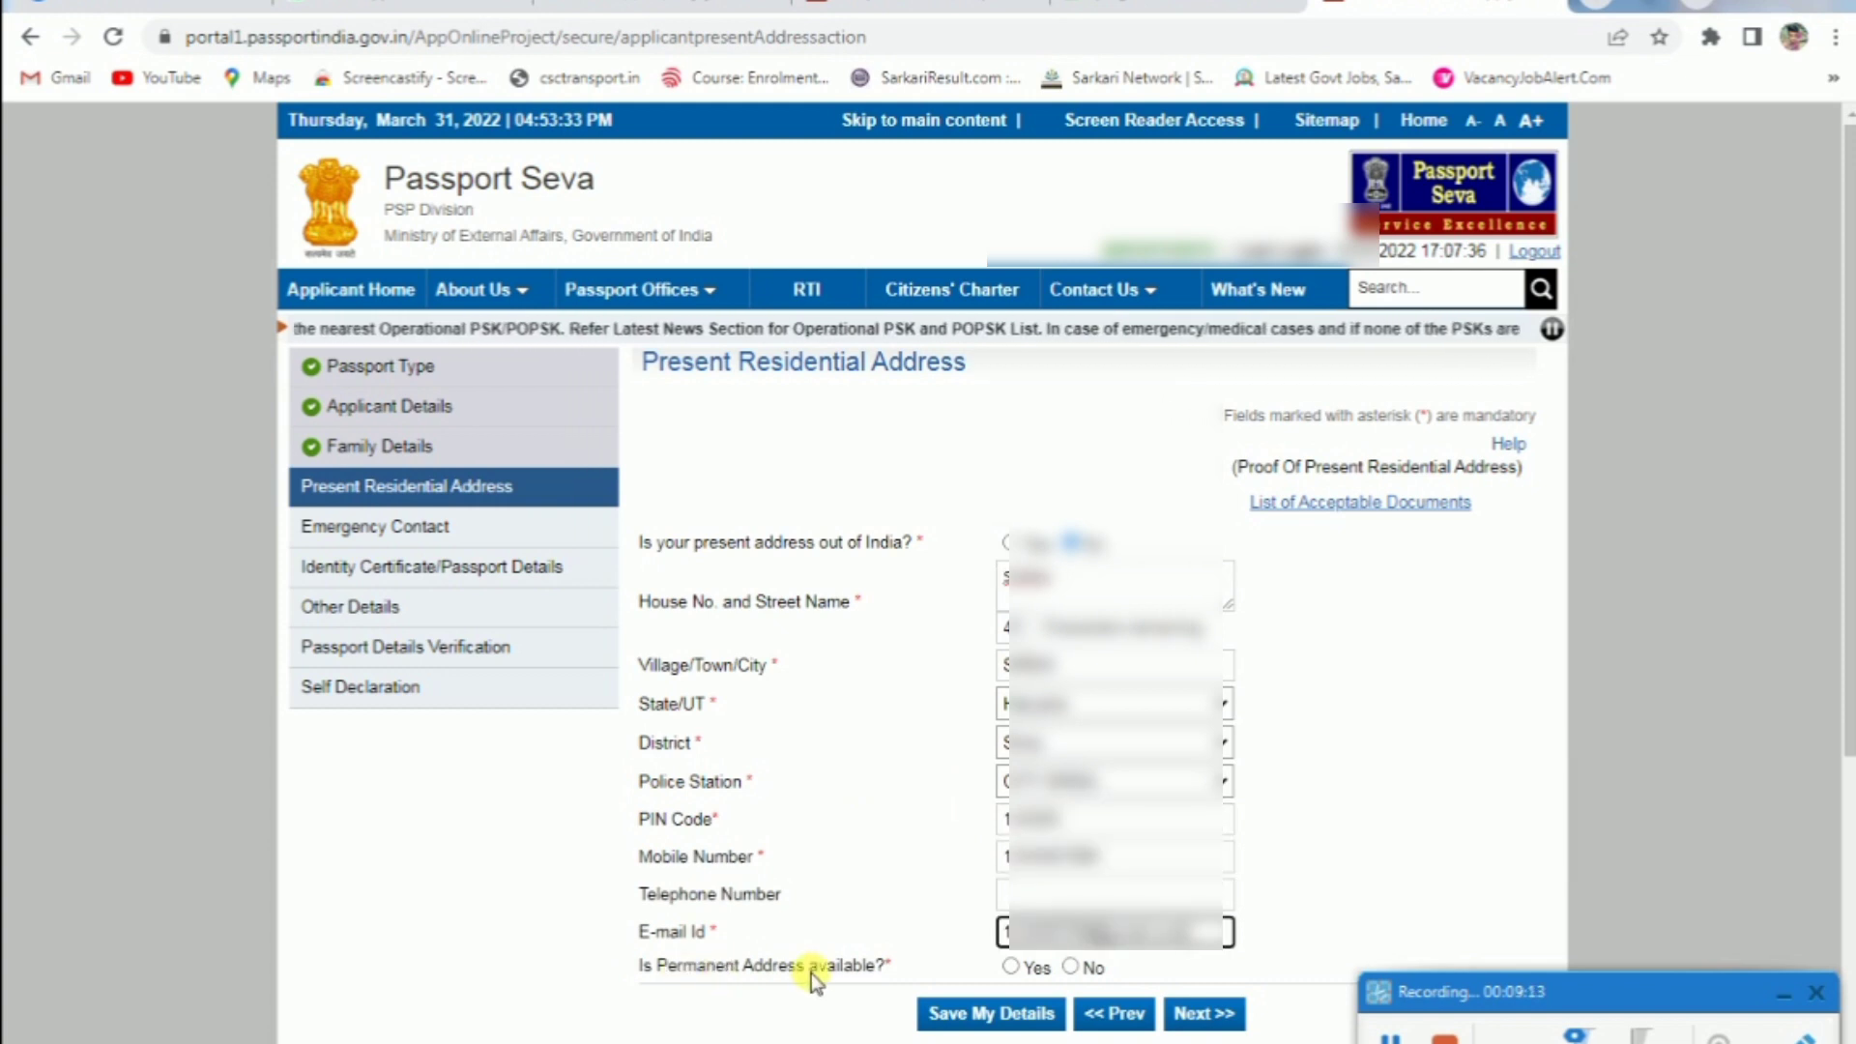
Set permanent address available, same as the present address
click(1070, 968)
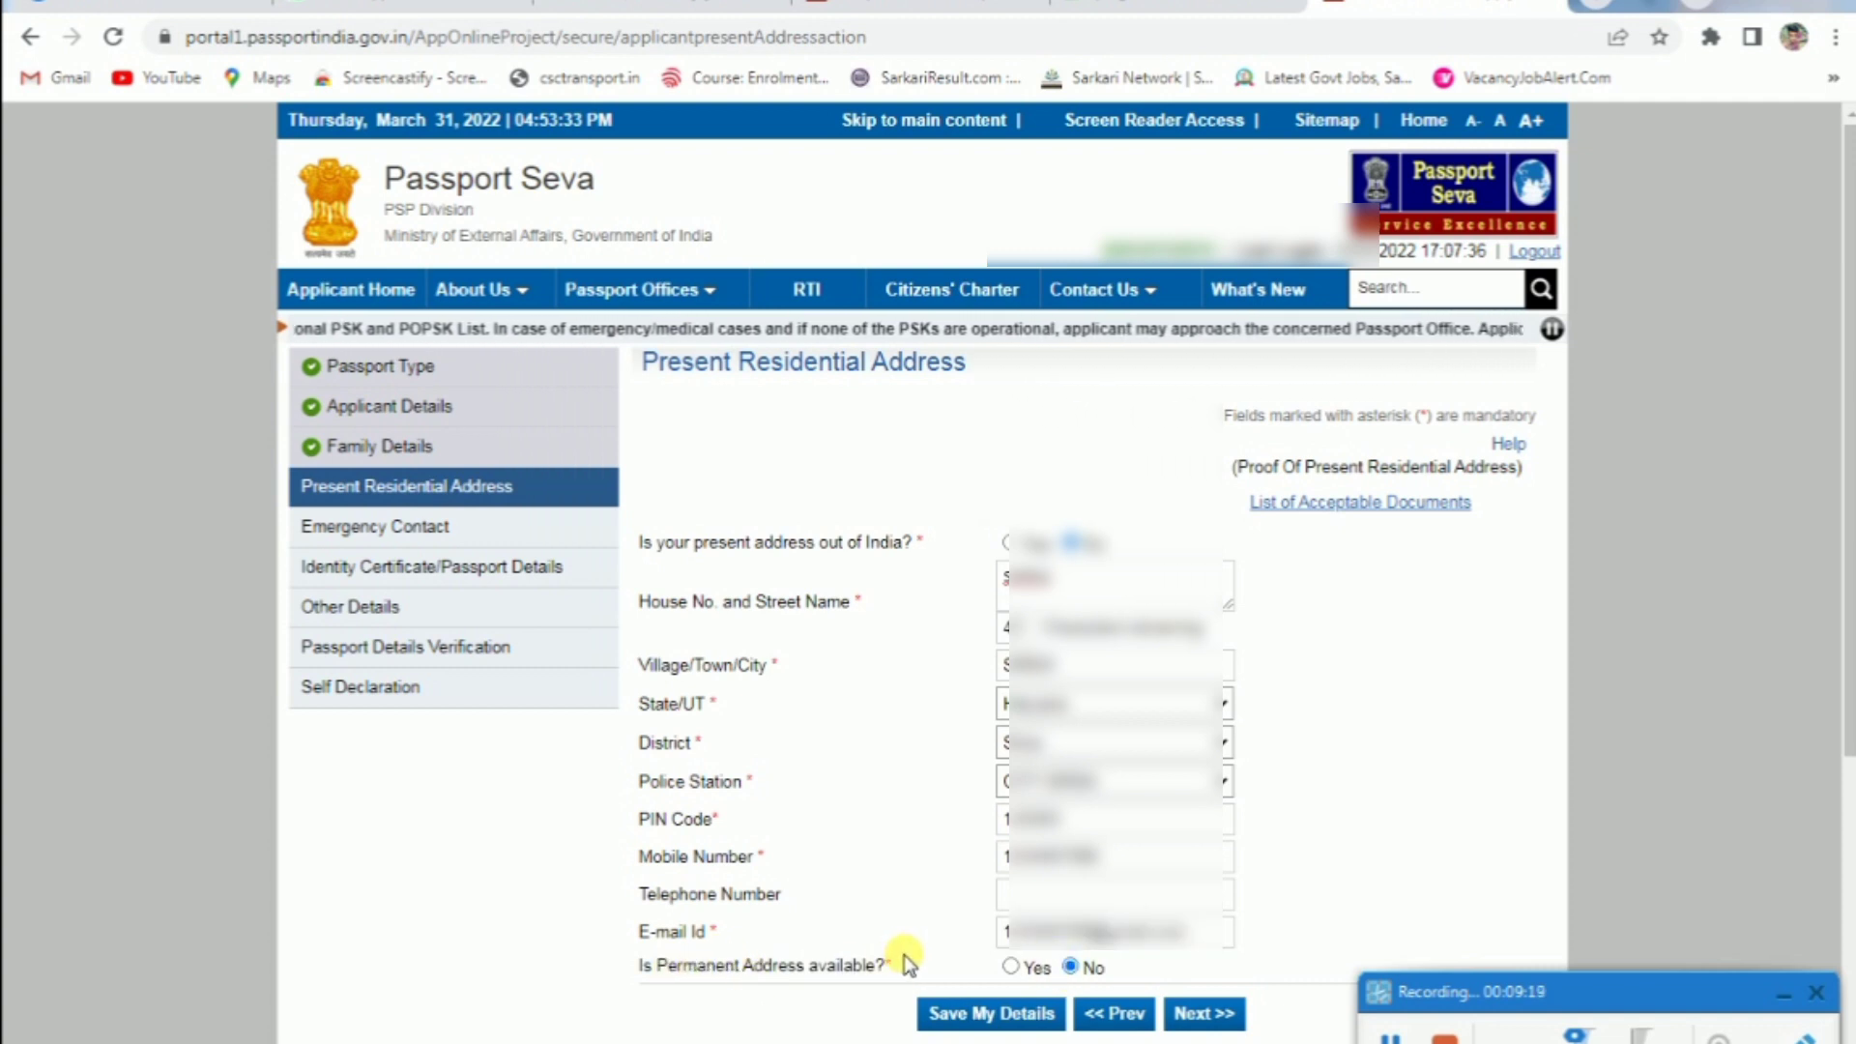
click(1019, 967)
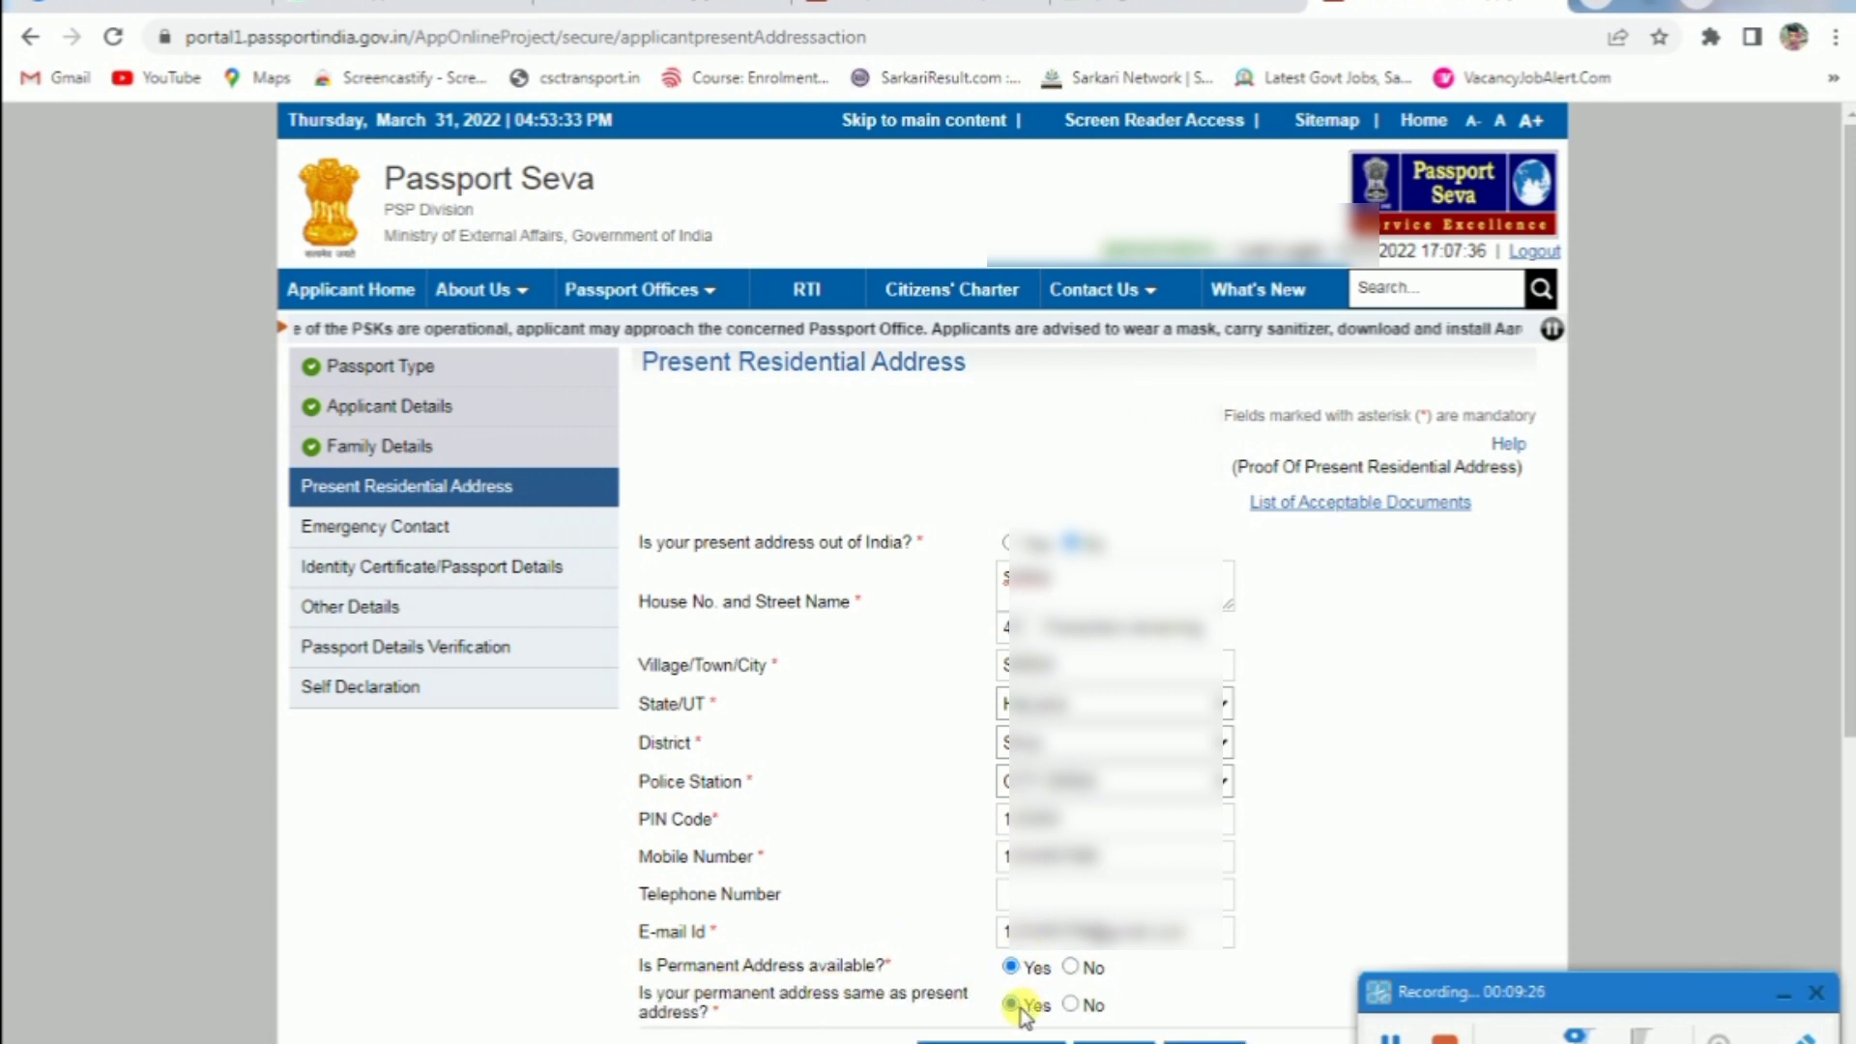
click(1070, 1006)
scroll(1026, 619, down, 7)
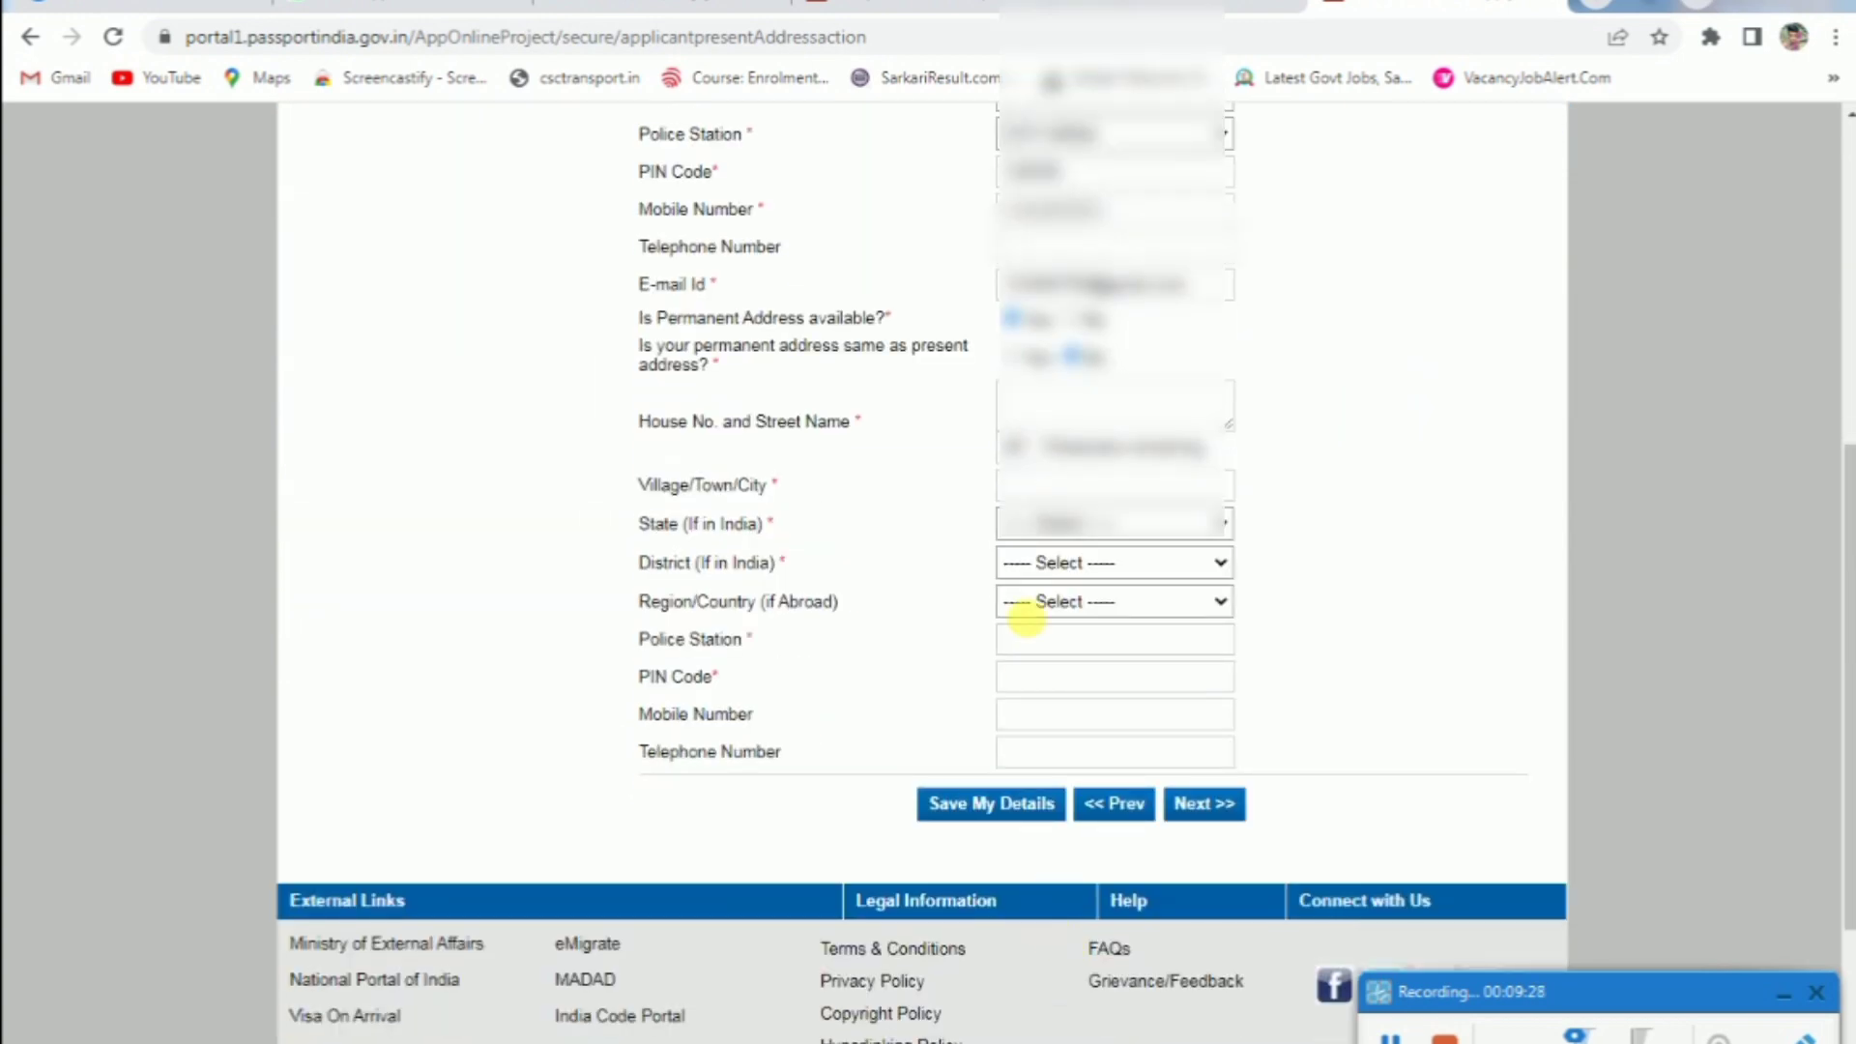
click(1020, 355)
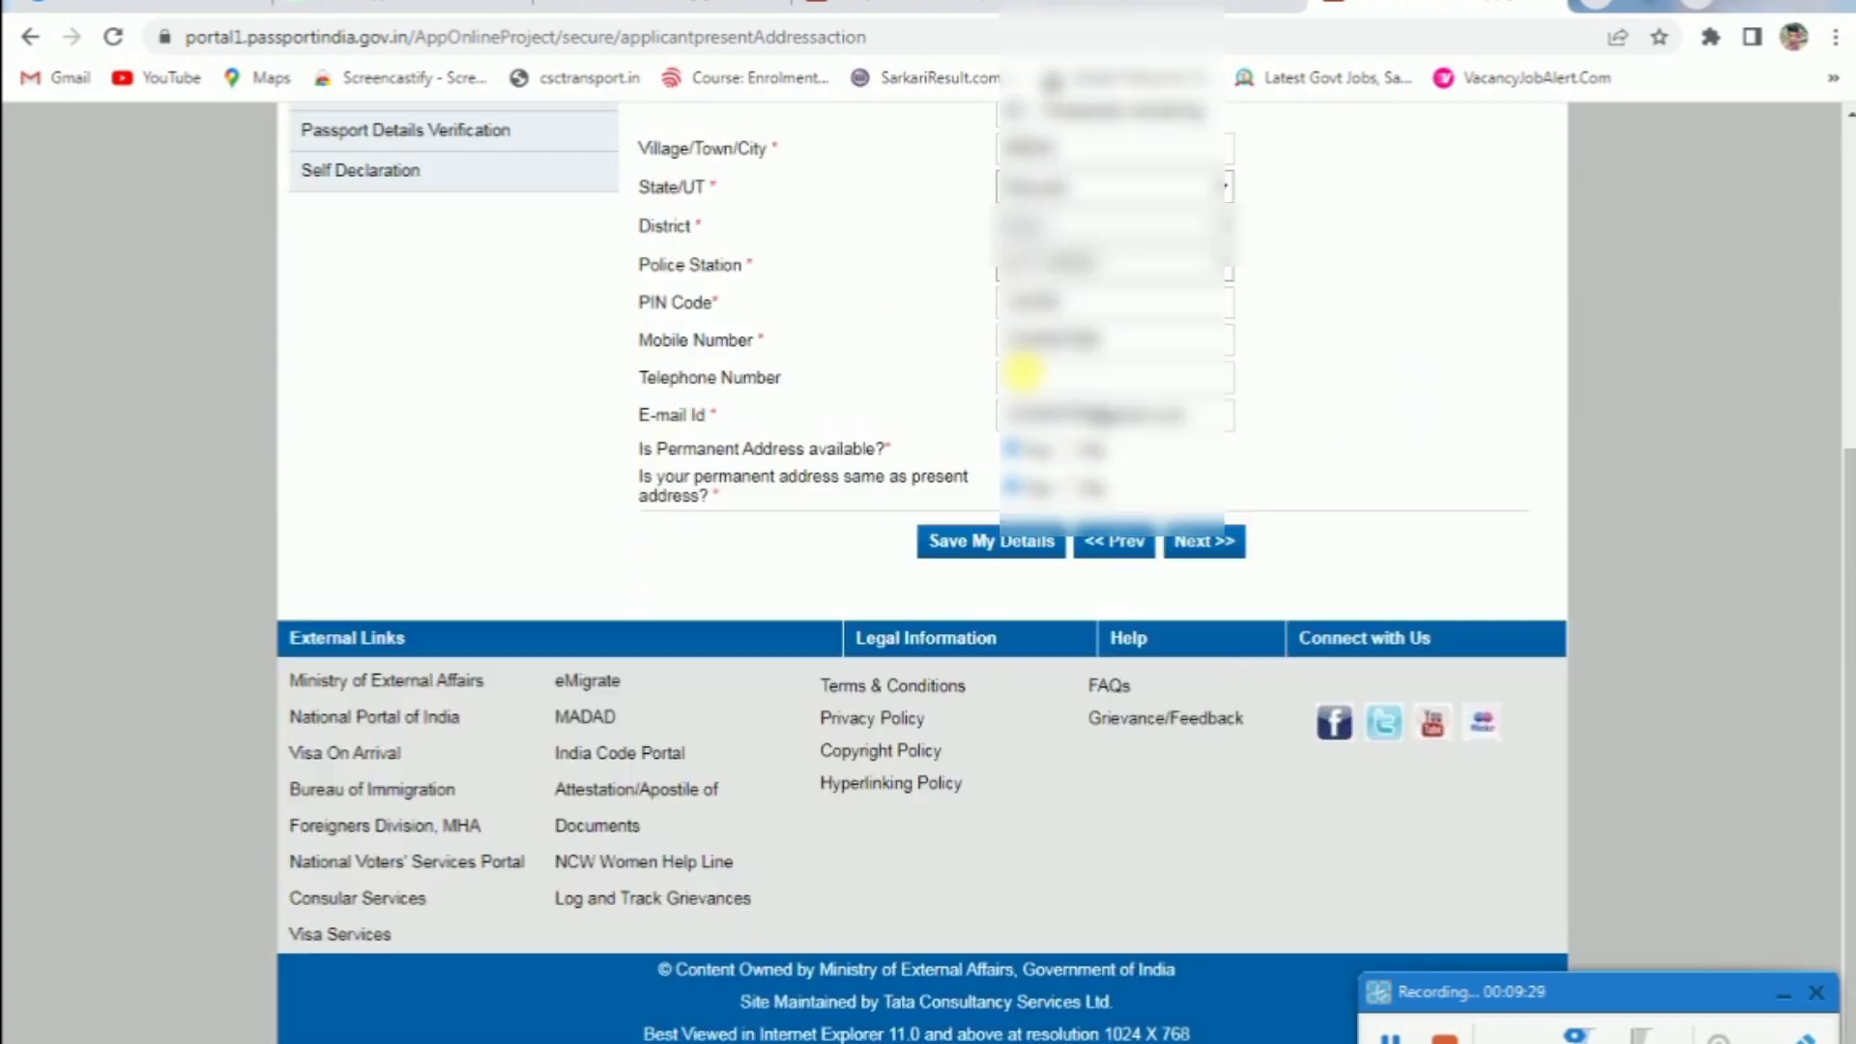
Save the residential address, accept the warning, and continue to Emergency Contact
click(923, 560)
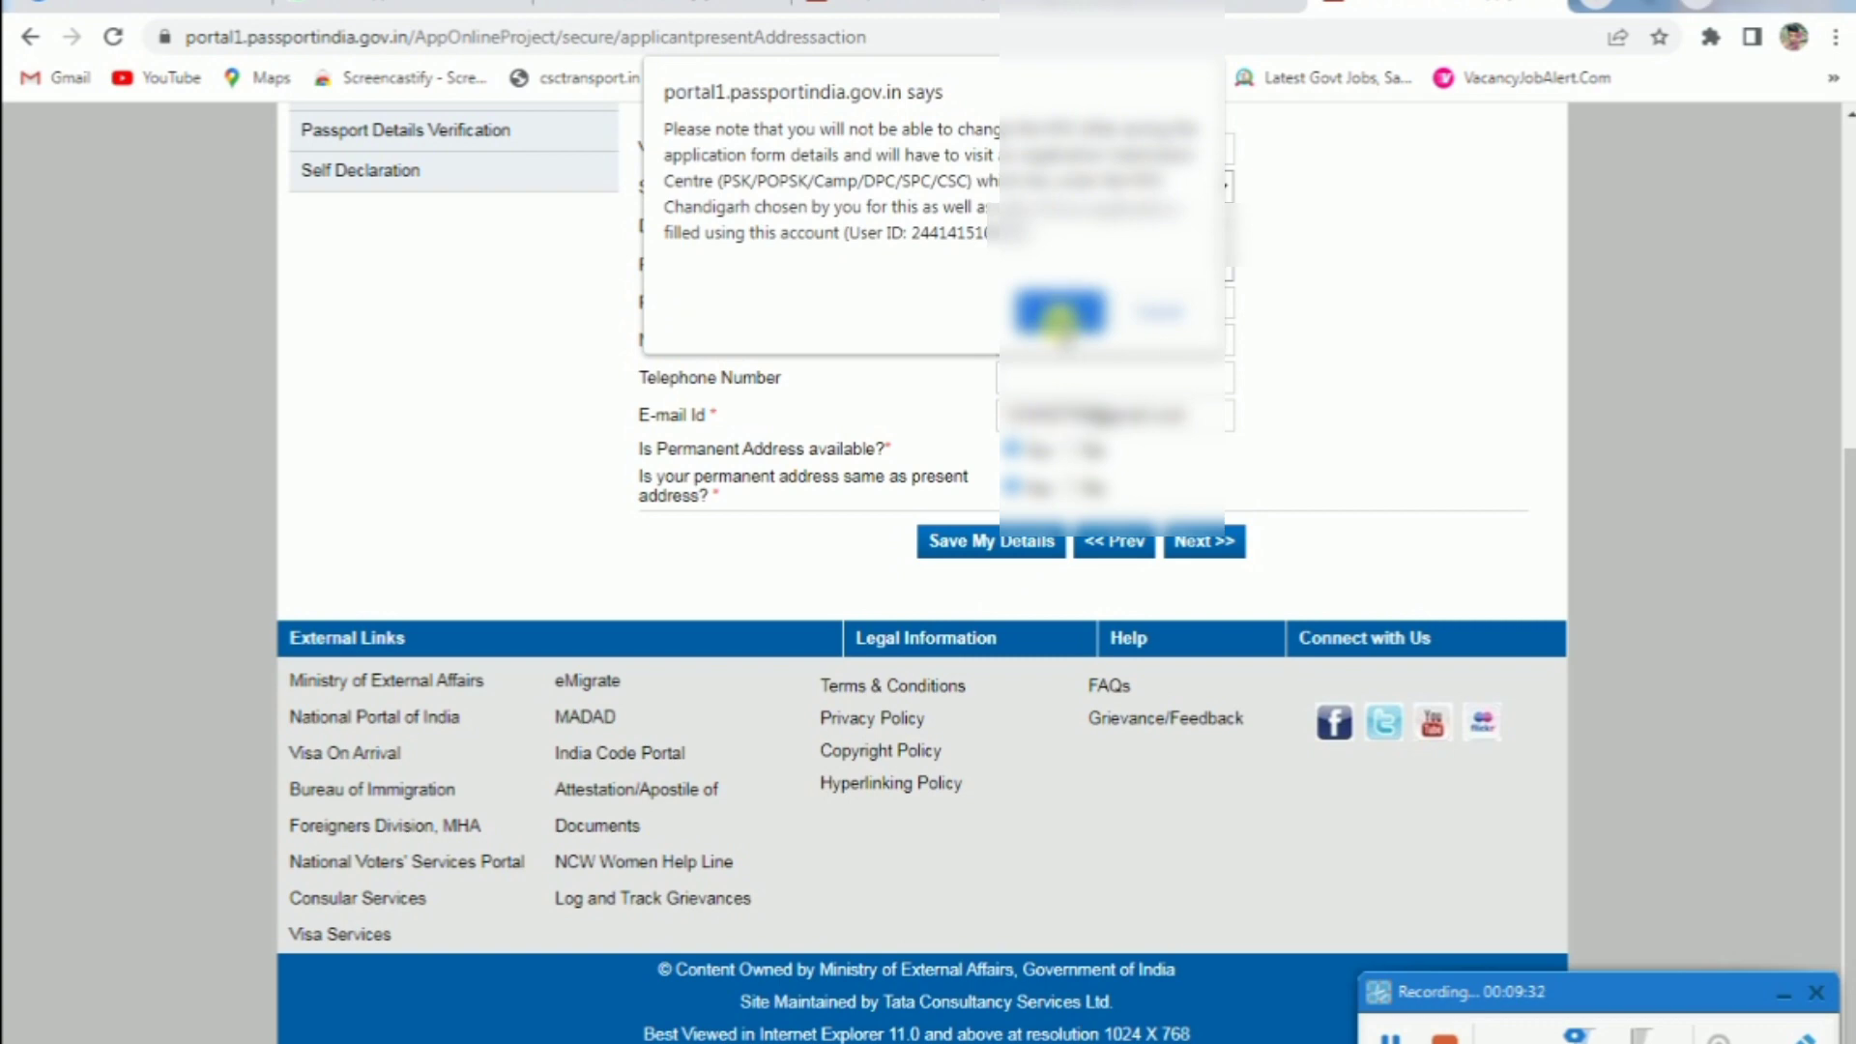
click(1060, 313)
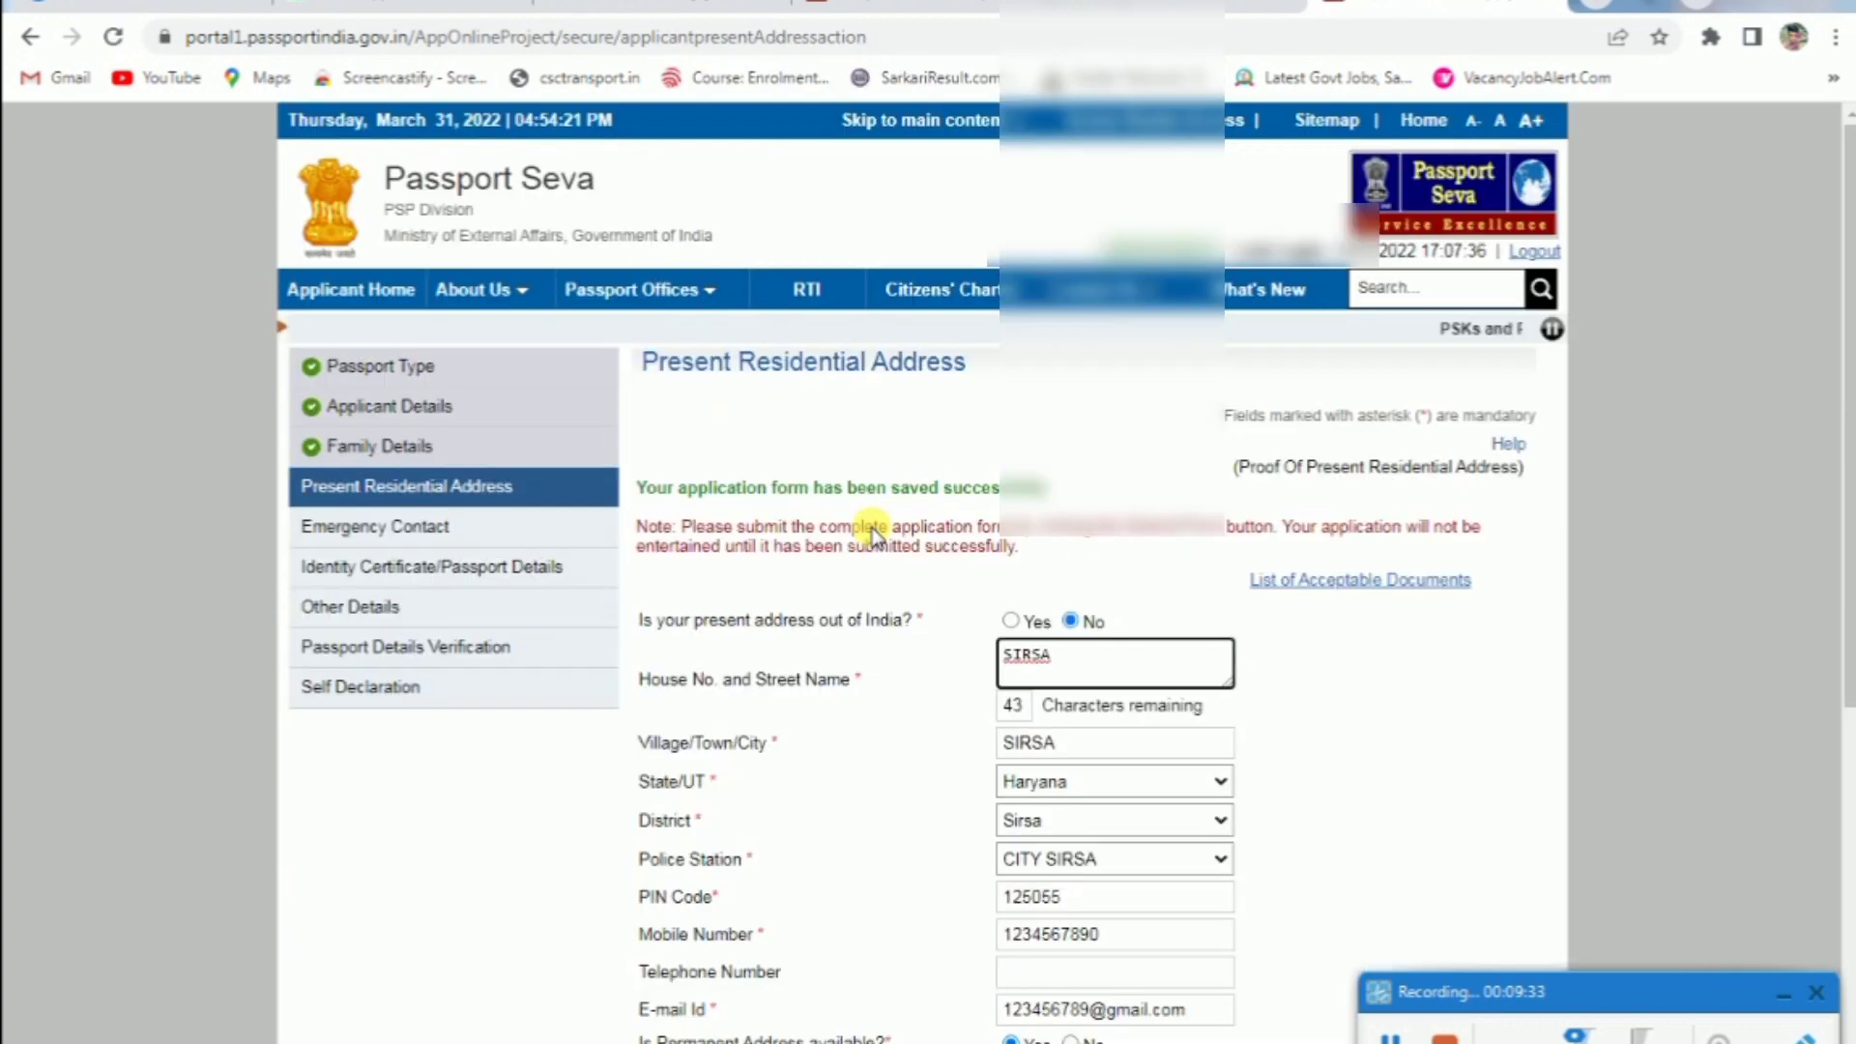
scroll(962, 488, down, 6)
click(1206, 541)
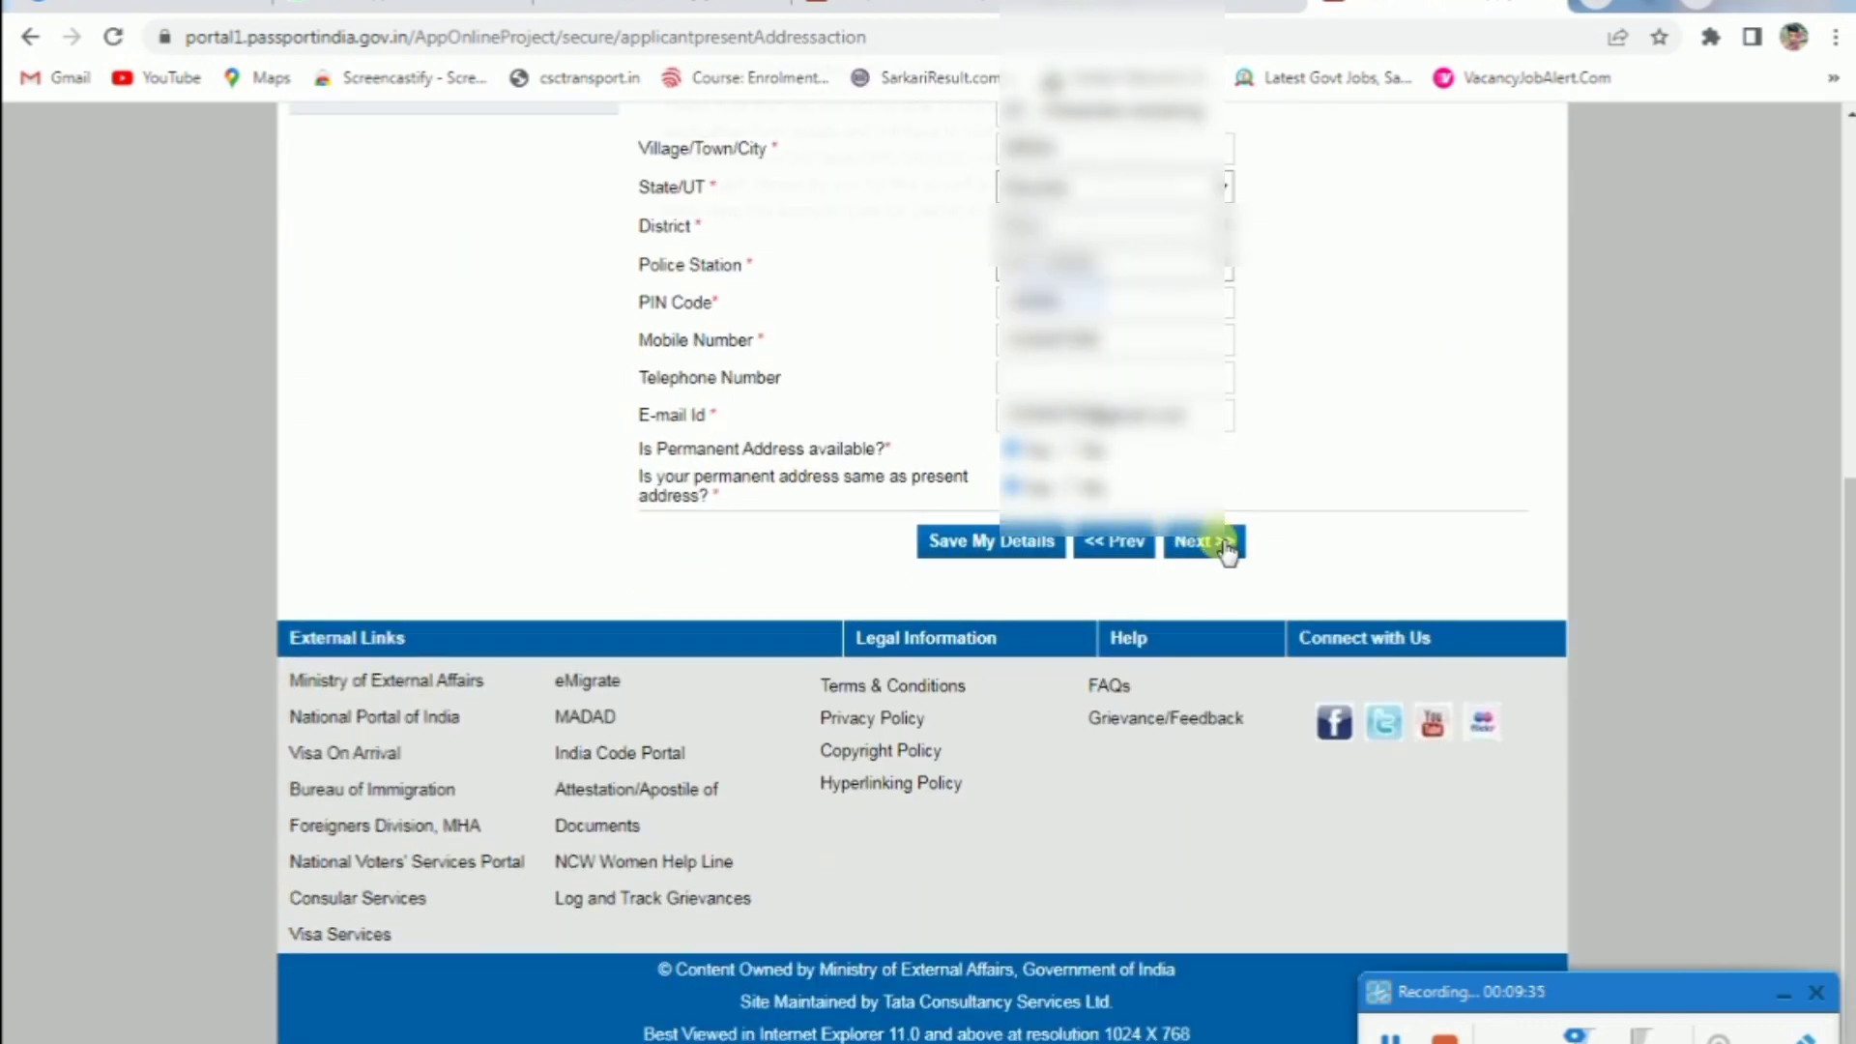
click(1060, 311)
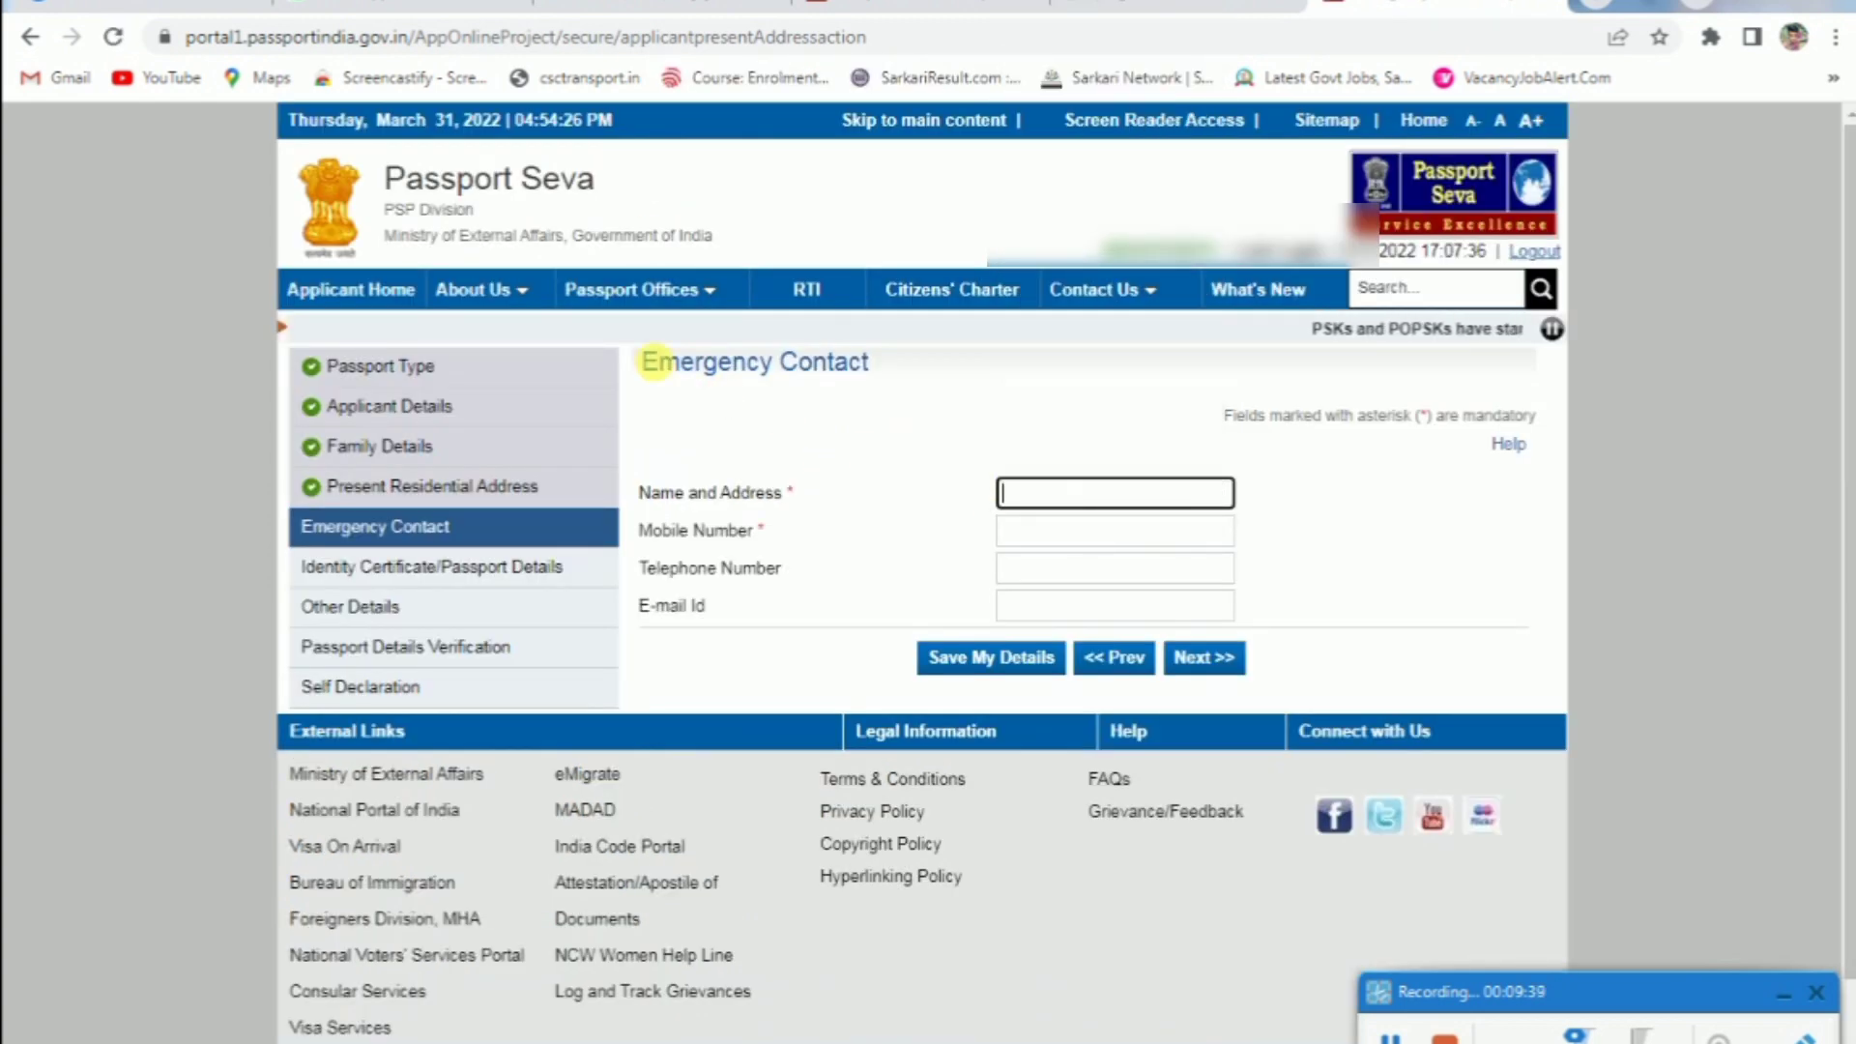
Enter the emergency contact's name, address 'sirsa' and mobile number, then continue
drag(642, 361, 870, 372)
click(1127, 494)
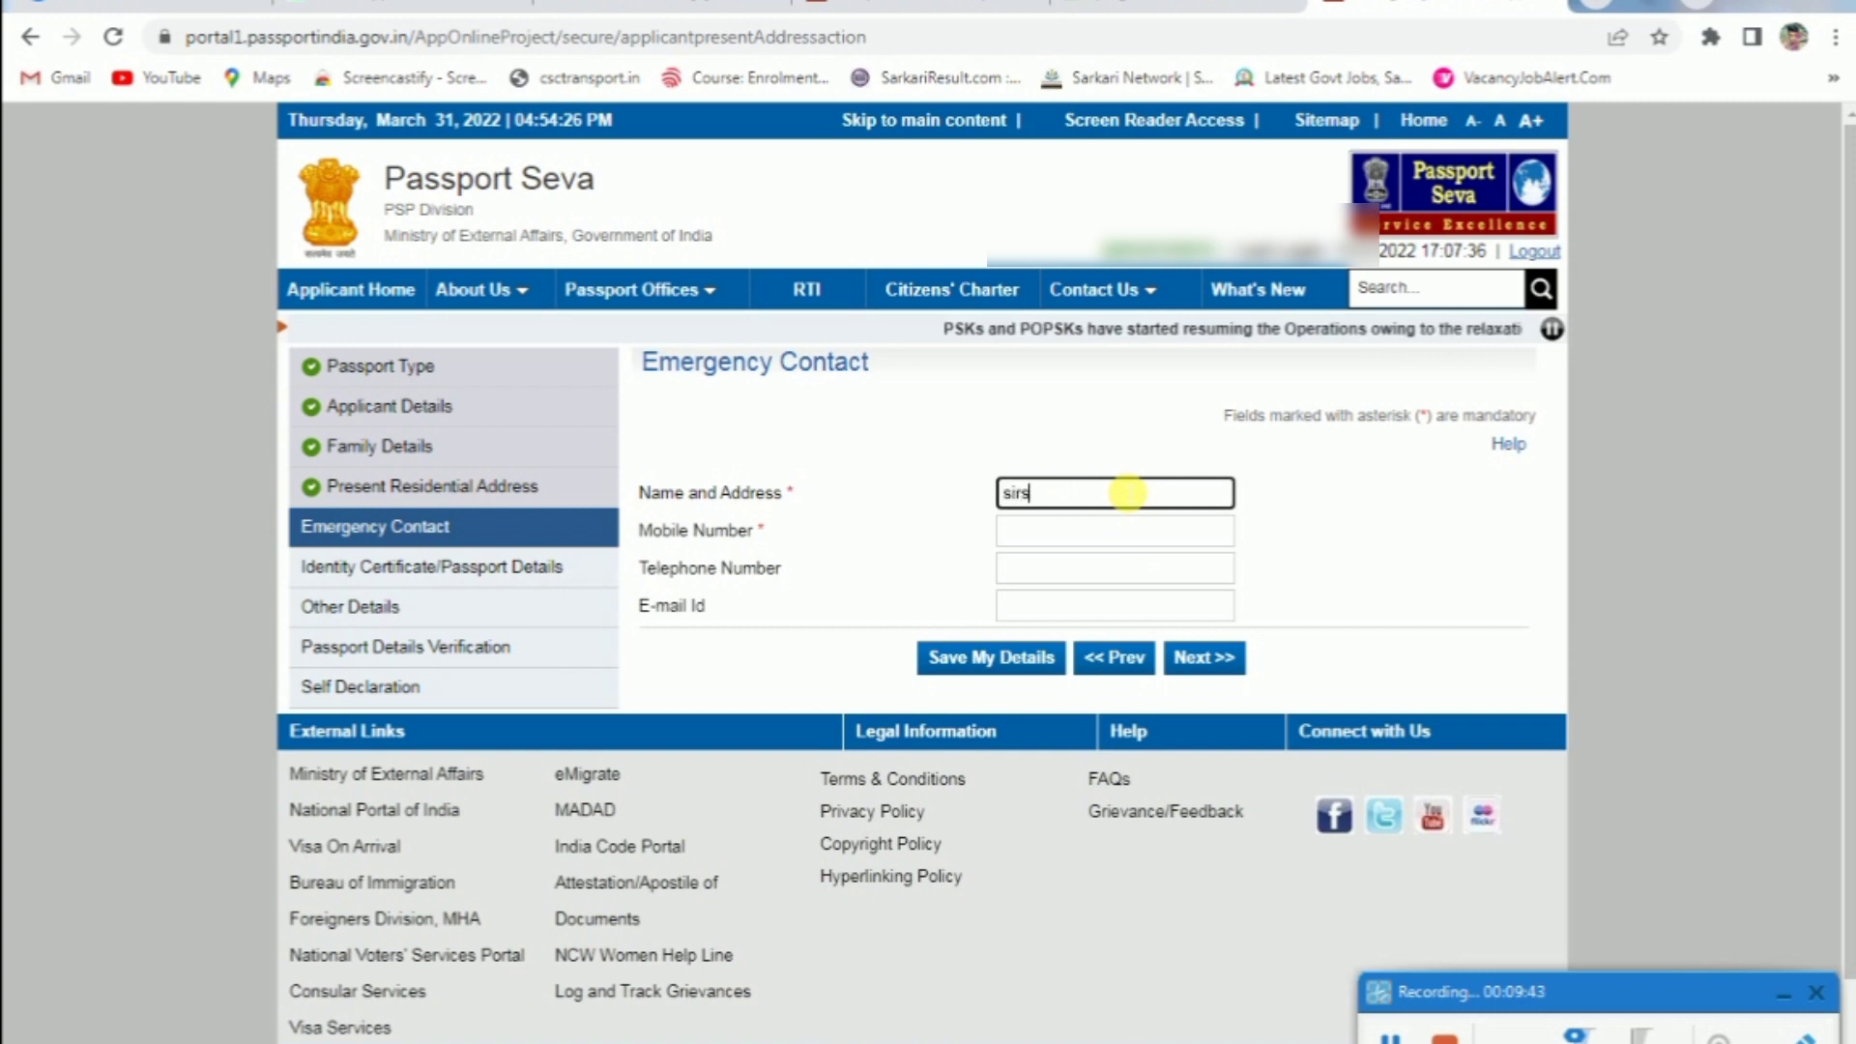
text(sirsa)
key(Tab)
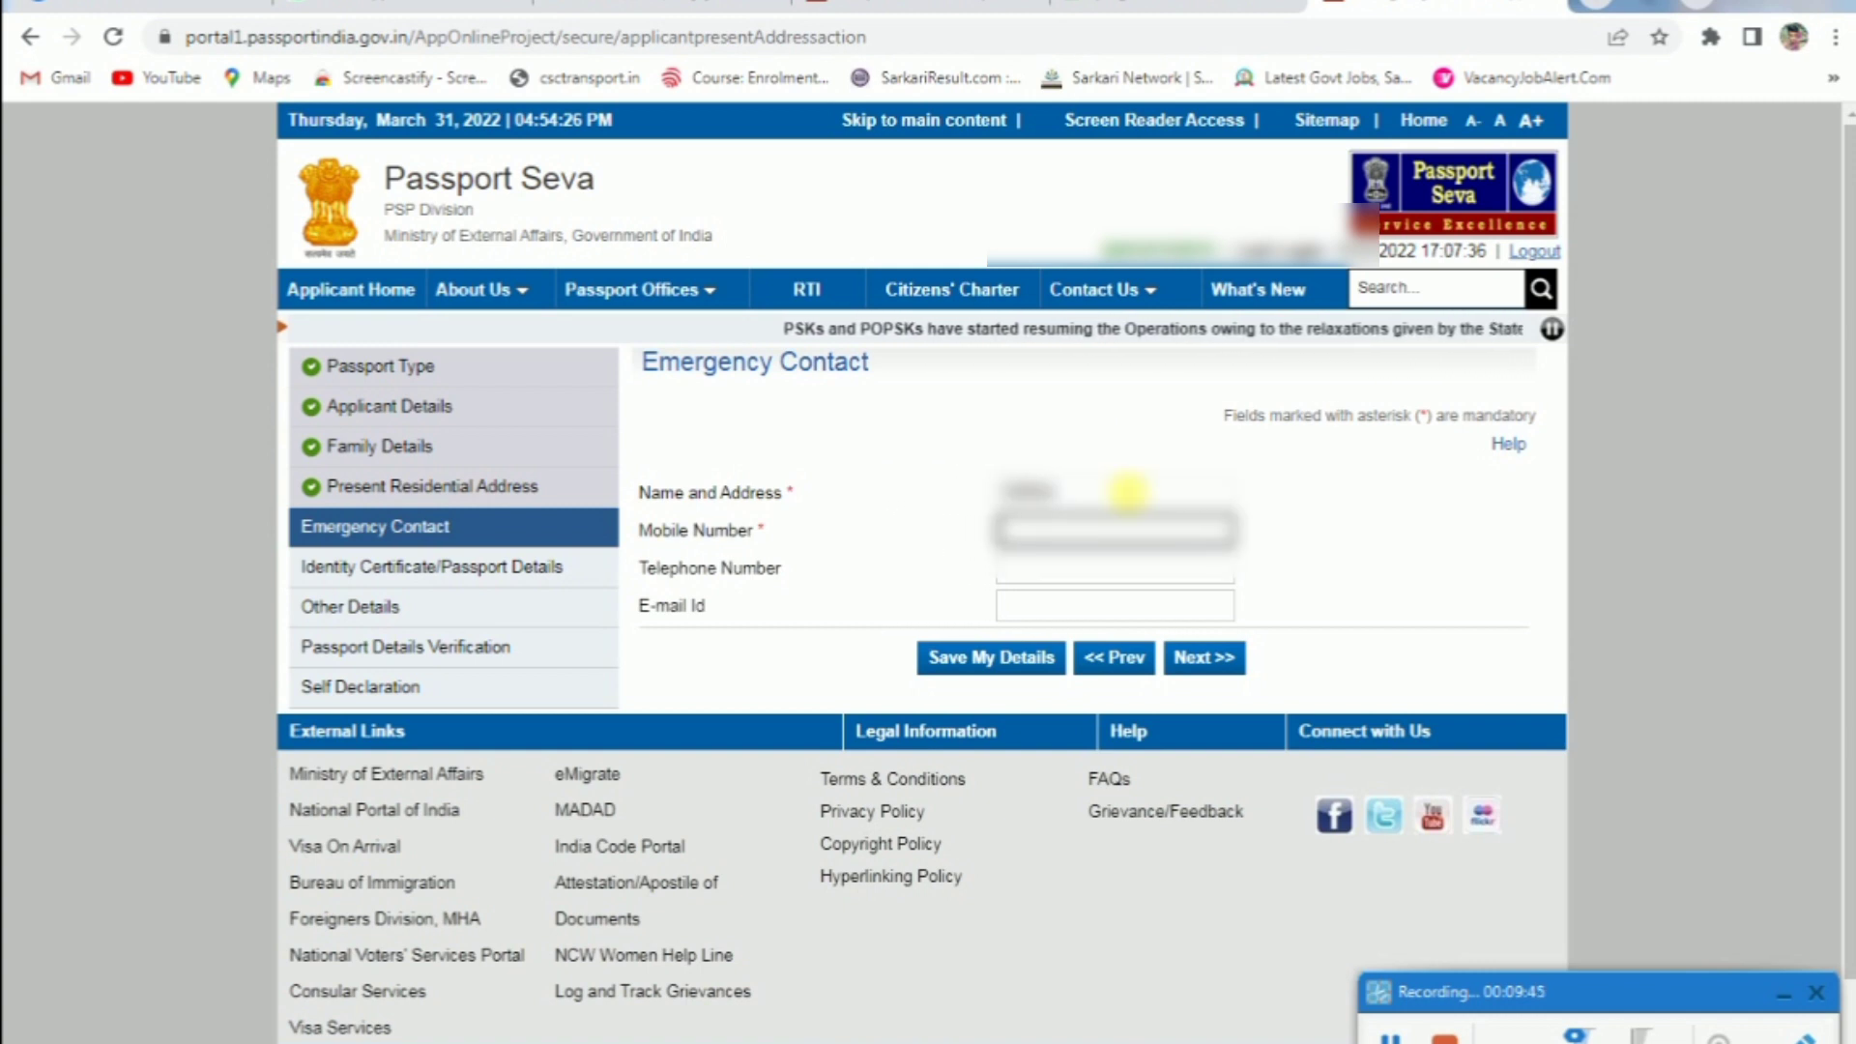
text(9876543210)
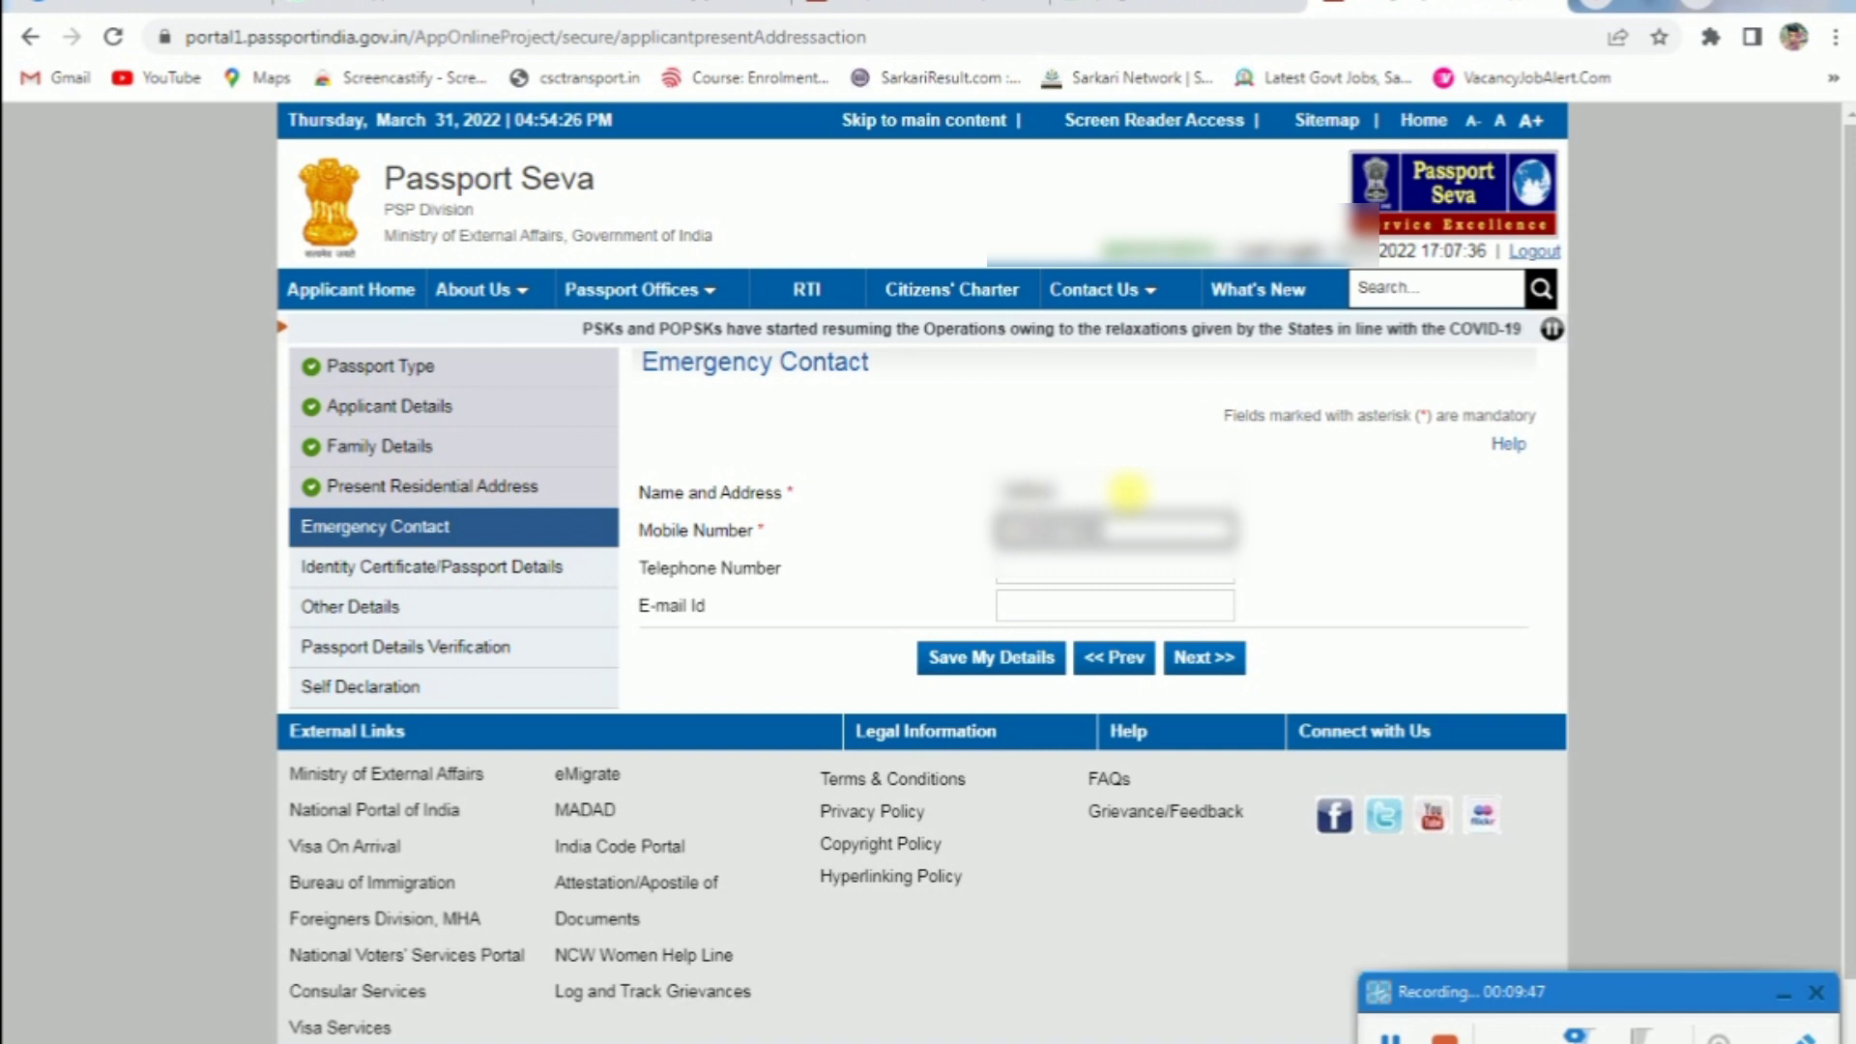
key(Tab)
key(Tab)
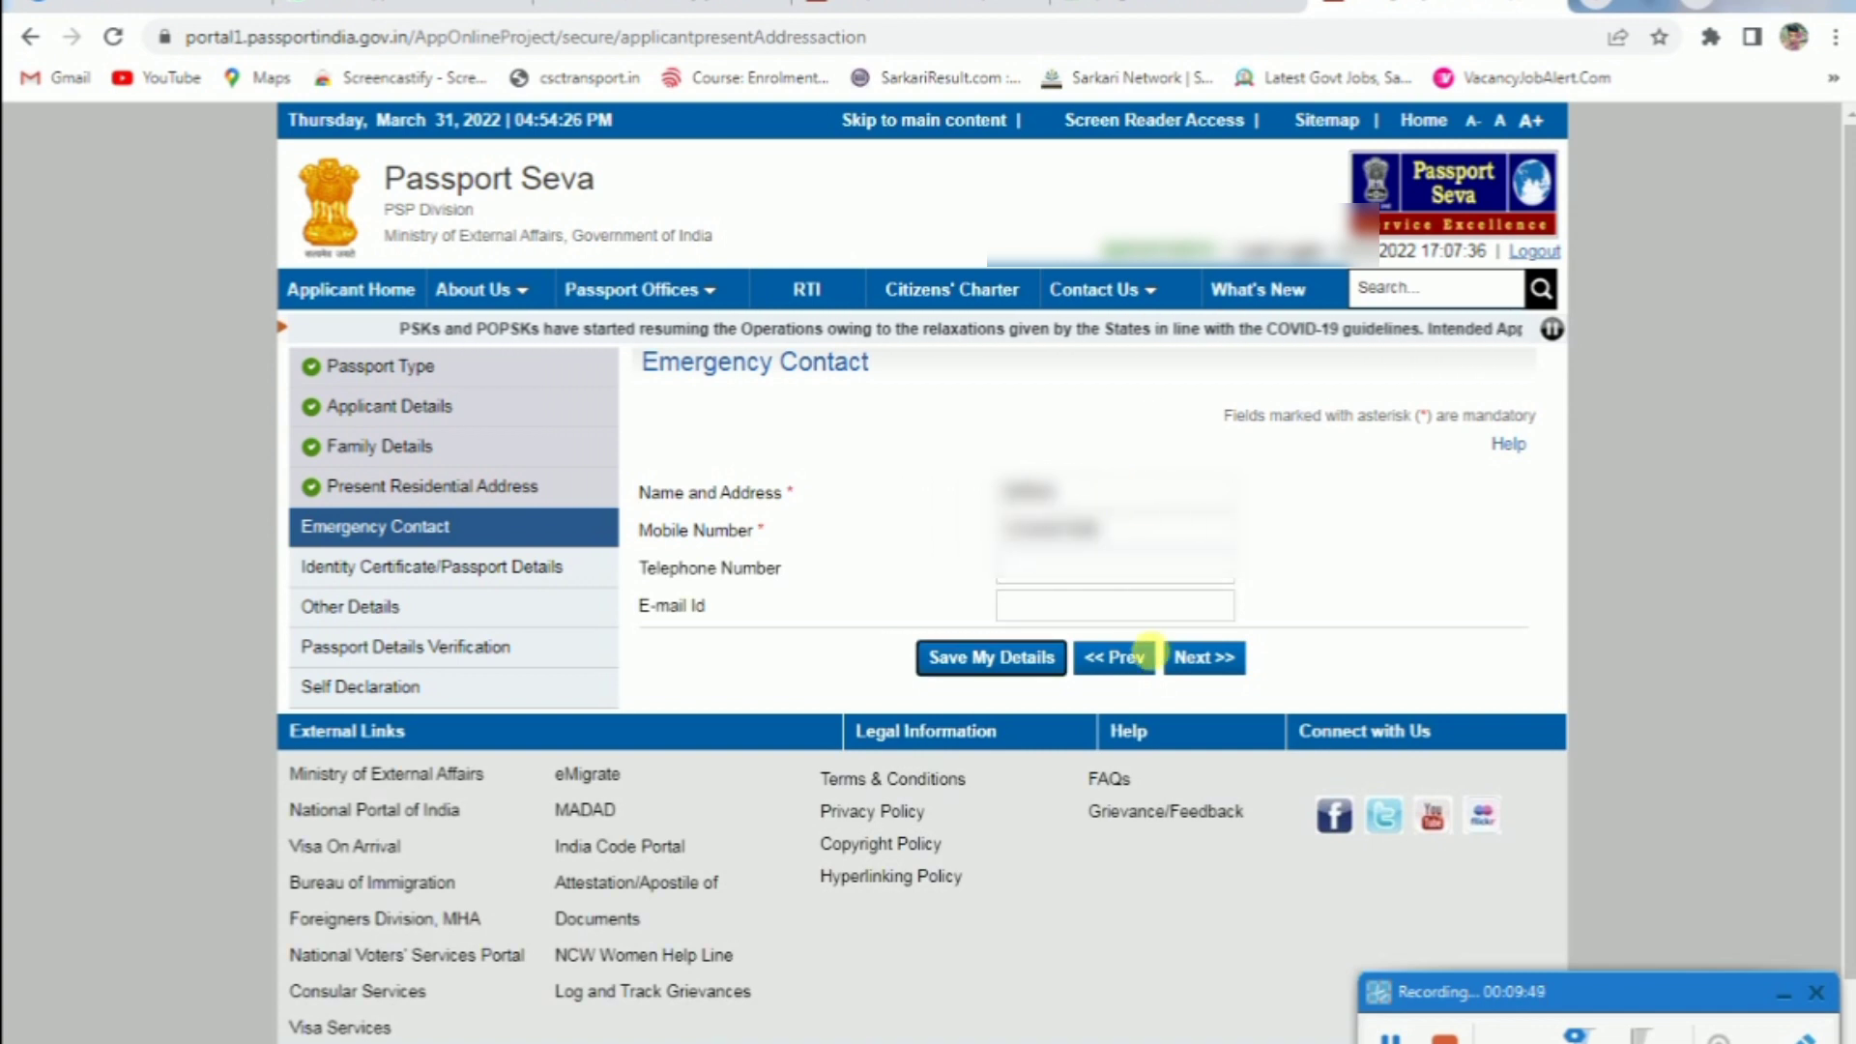
click(1205, 656)
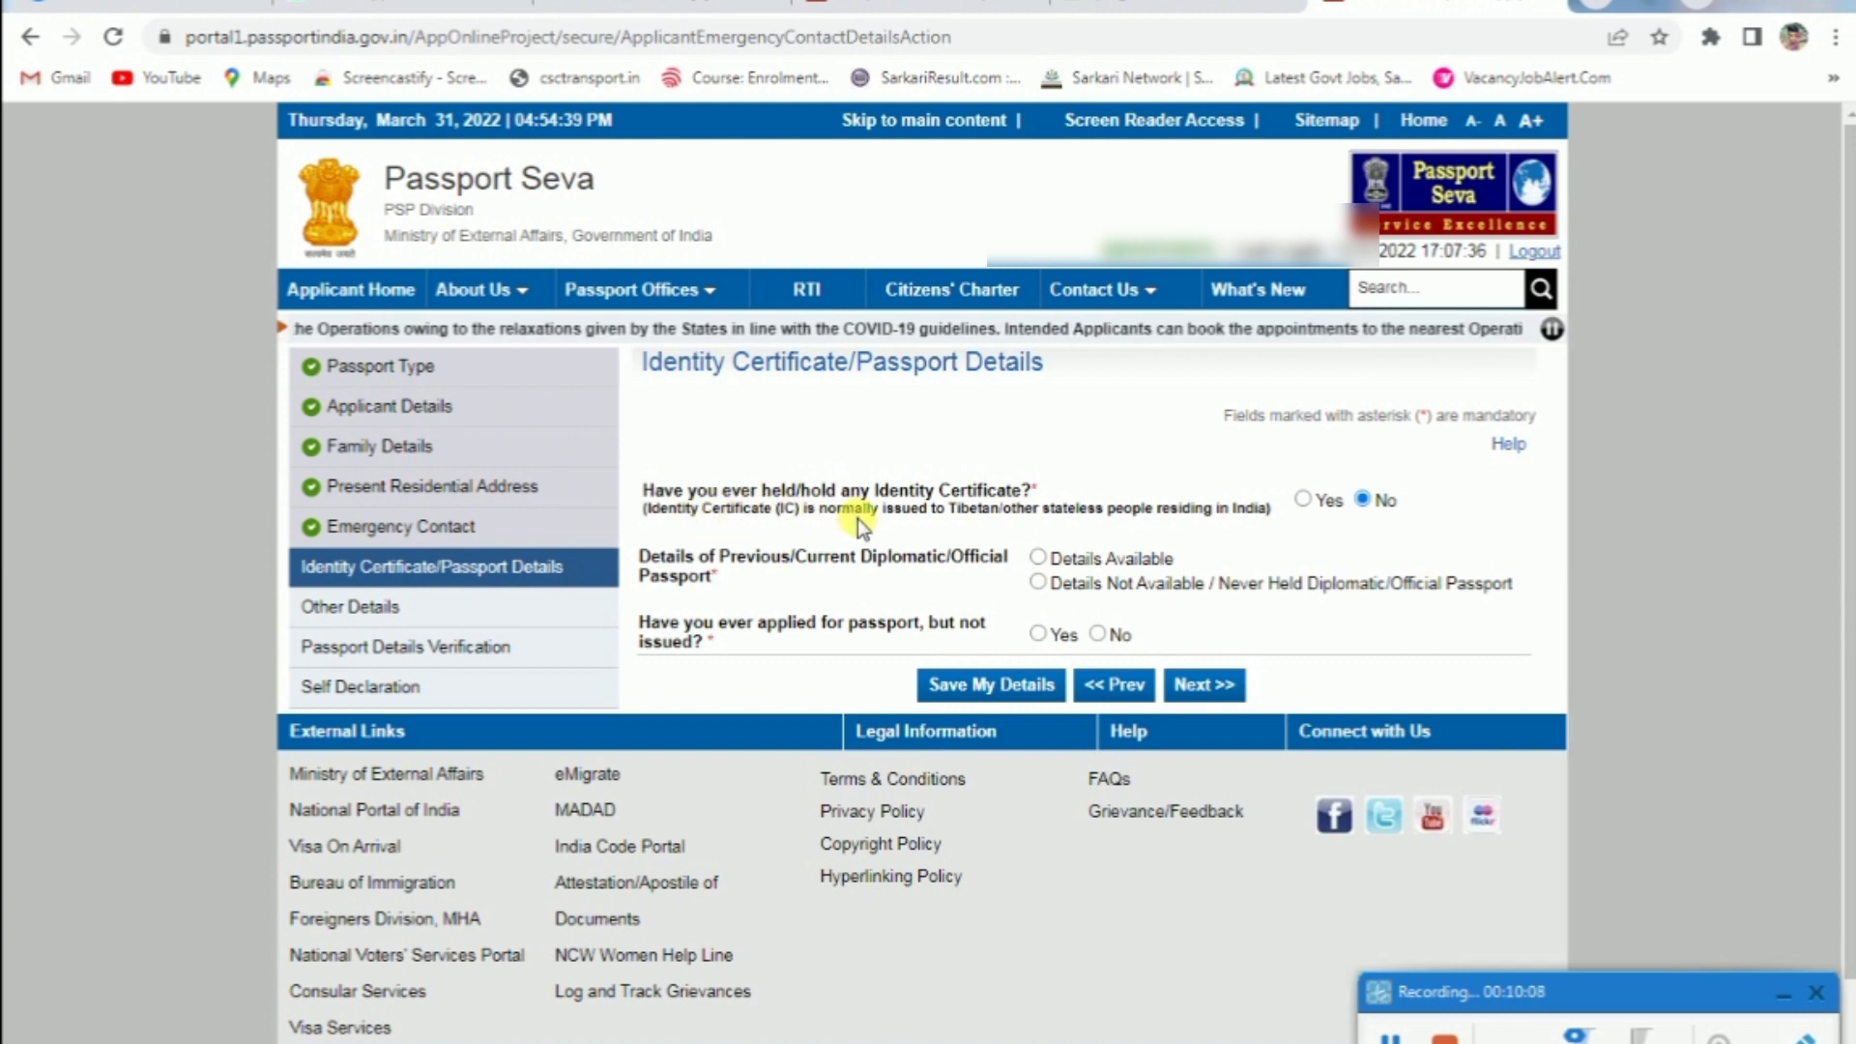
Answer No for Identity Certificate, mark no diplomatic/official passport held, and continue
click(1298, 500)
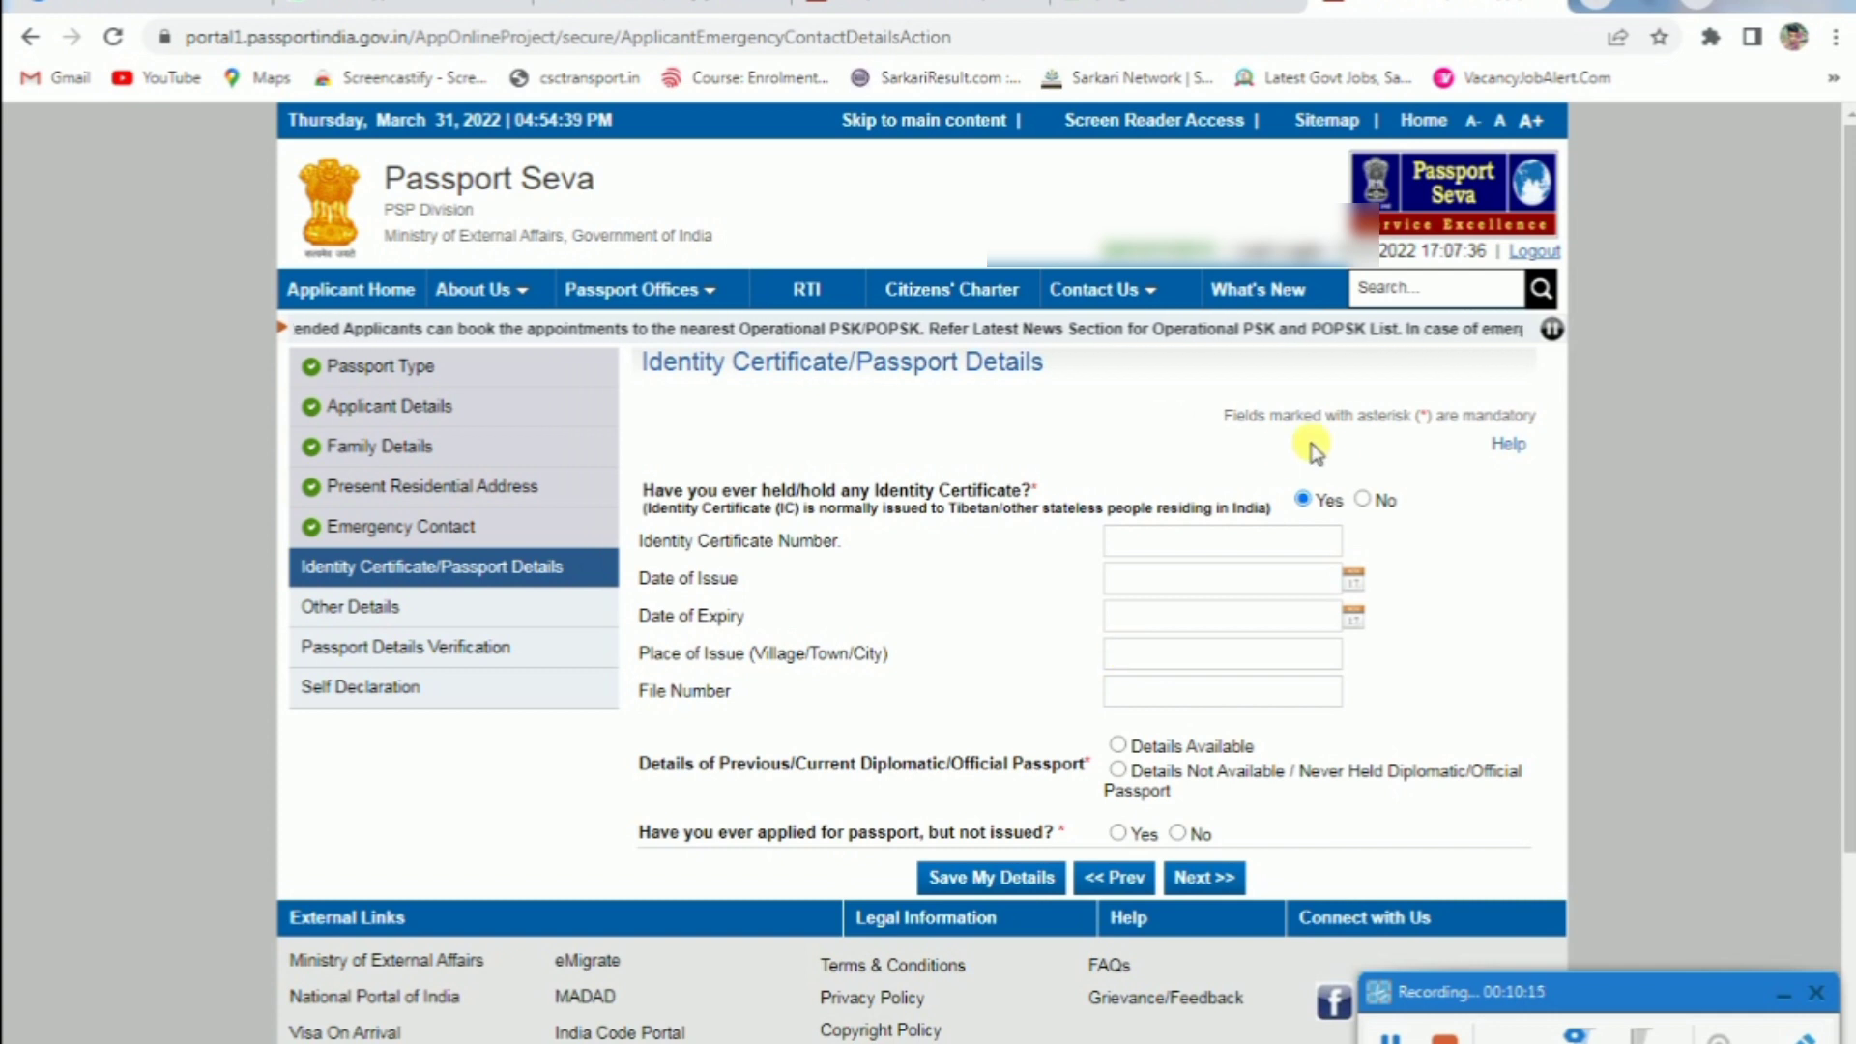
click(1366, 500)
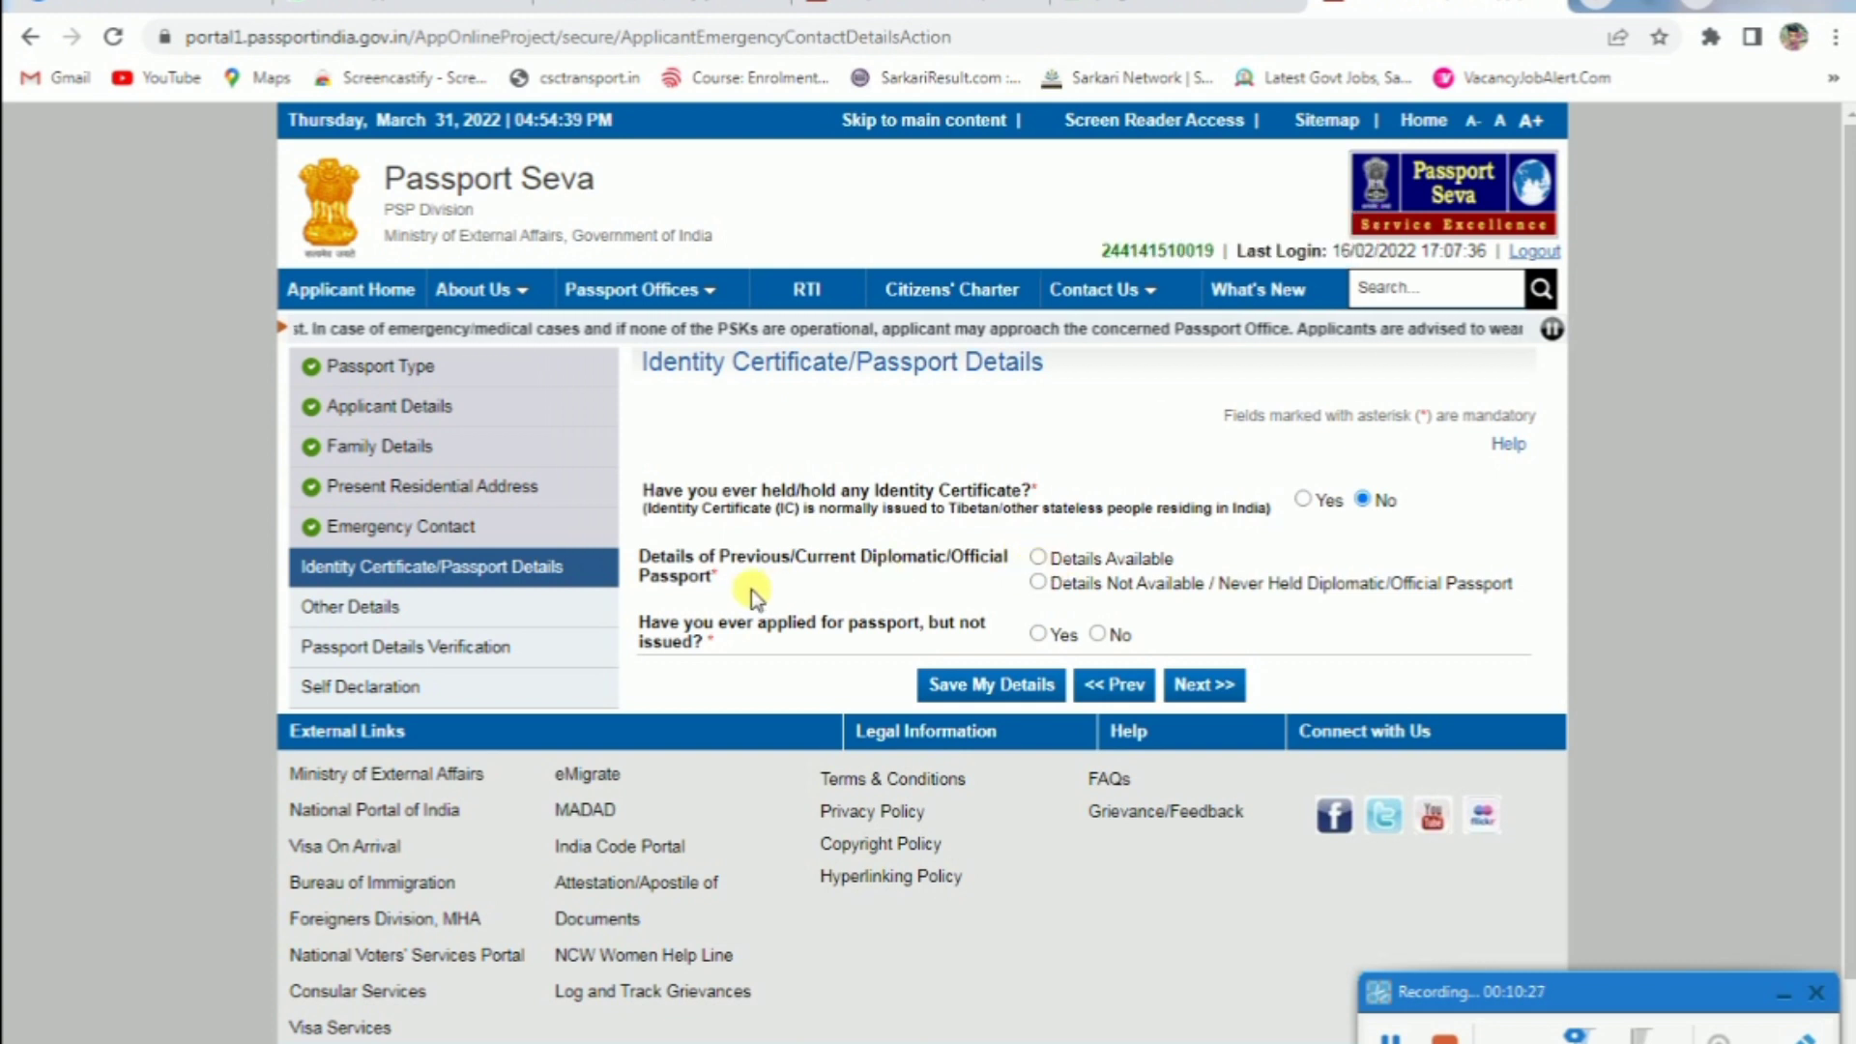
click(1037, 582)
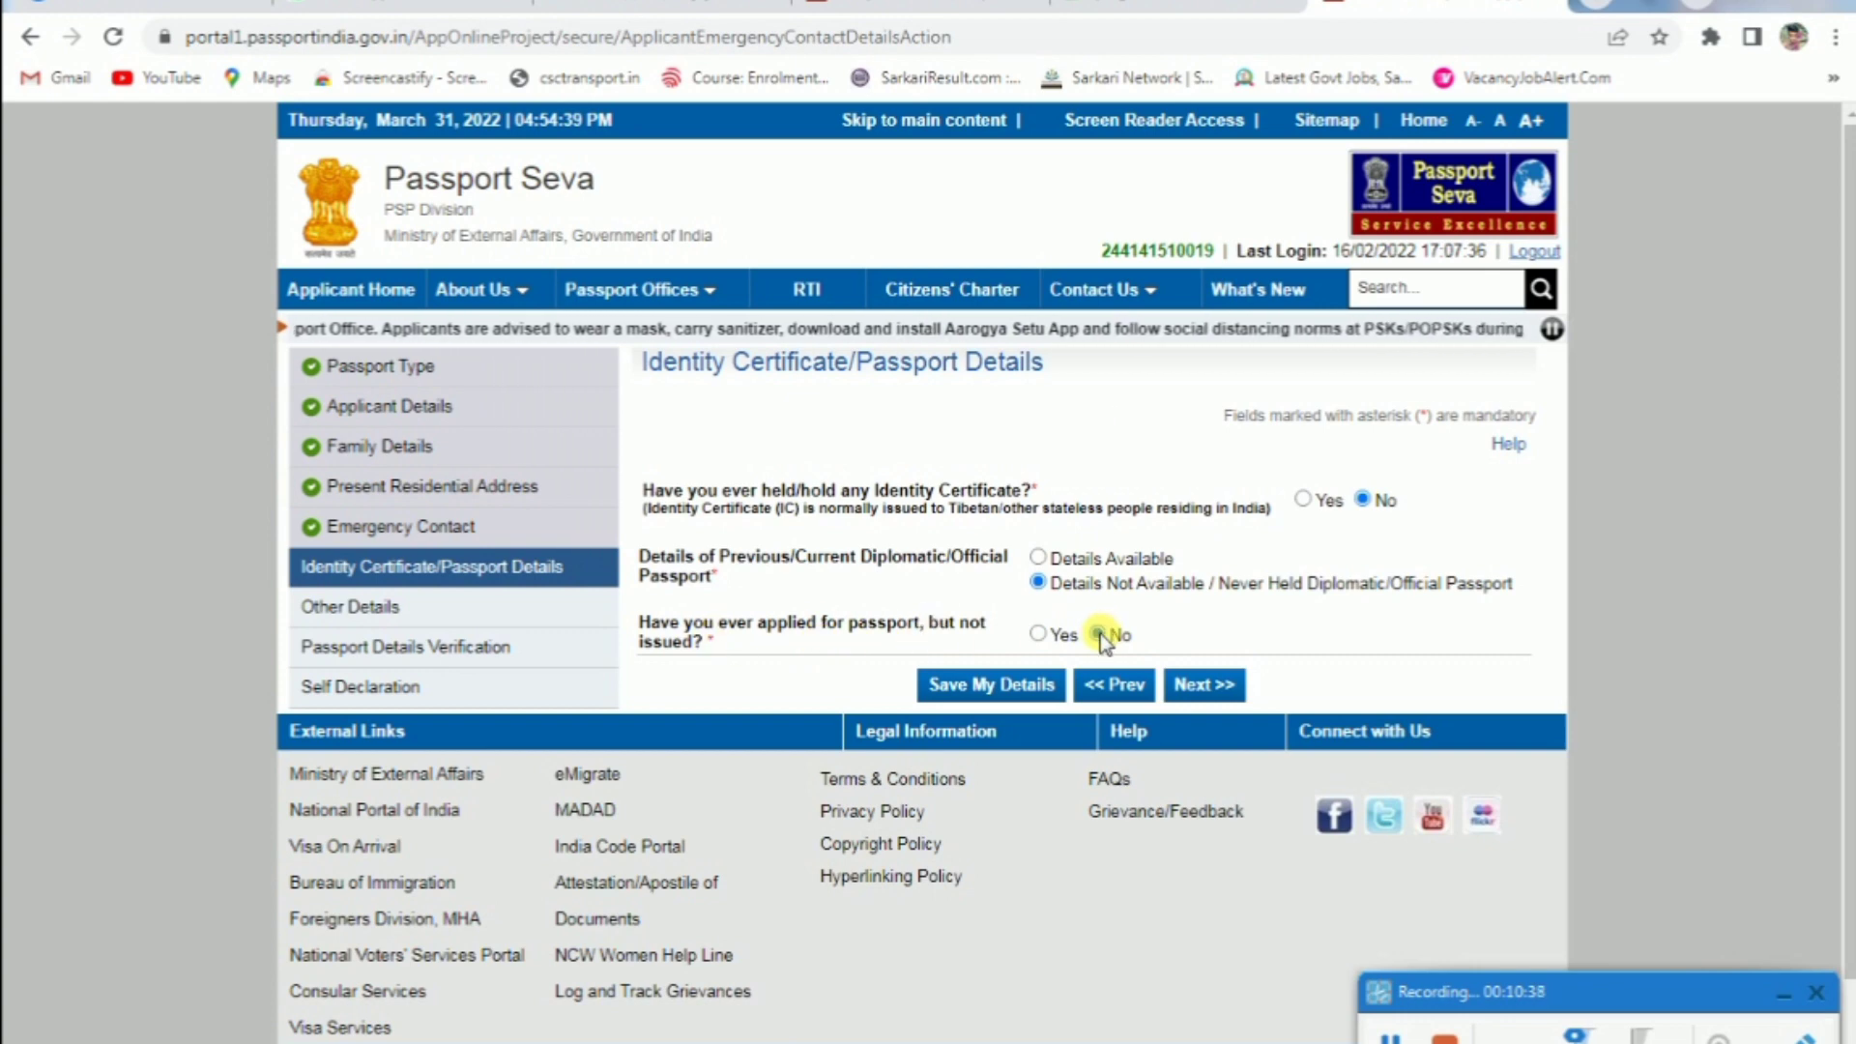
click(1203, 685)
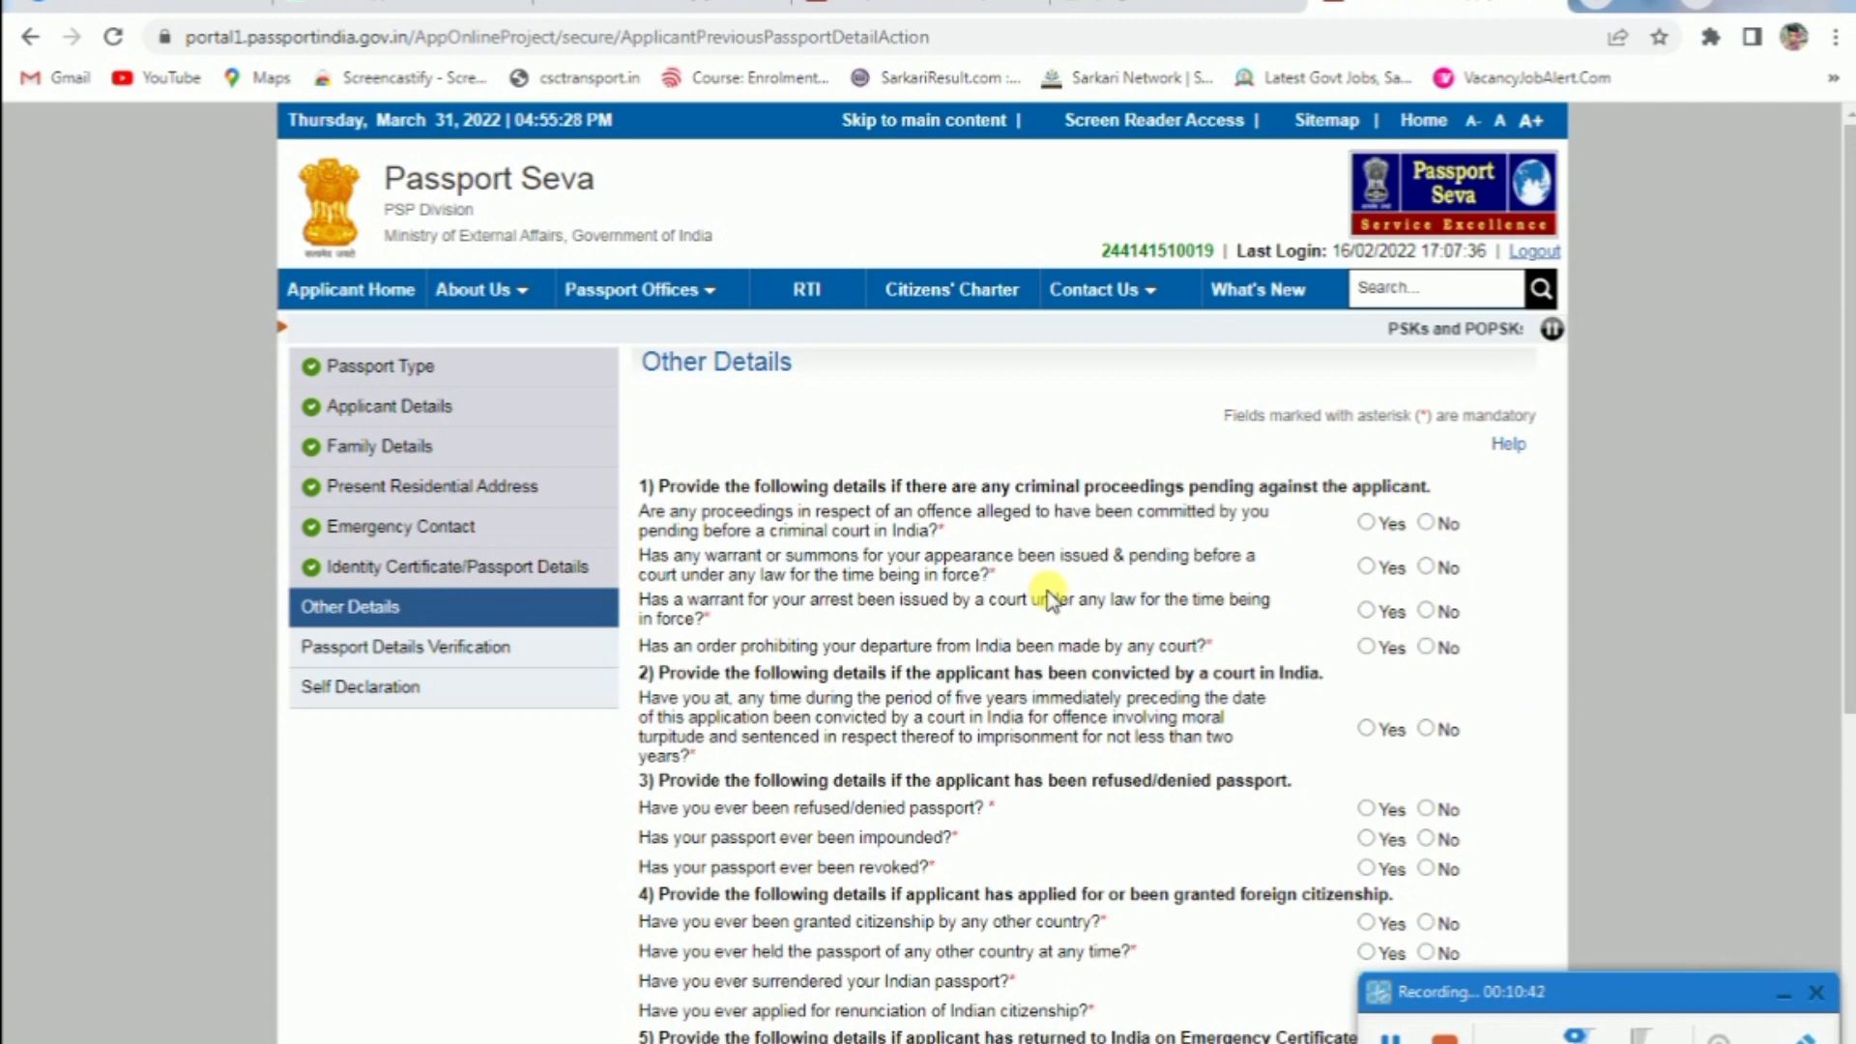
Answer No to all nine criminal, passport-refusal and citizenship questions, then continue
scroll(713, 486, down, 2)
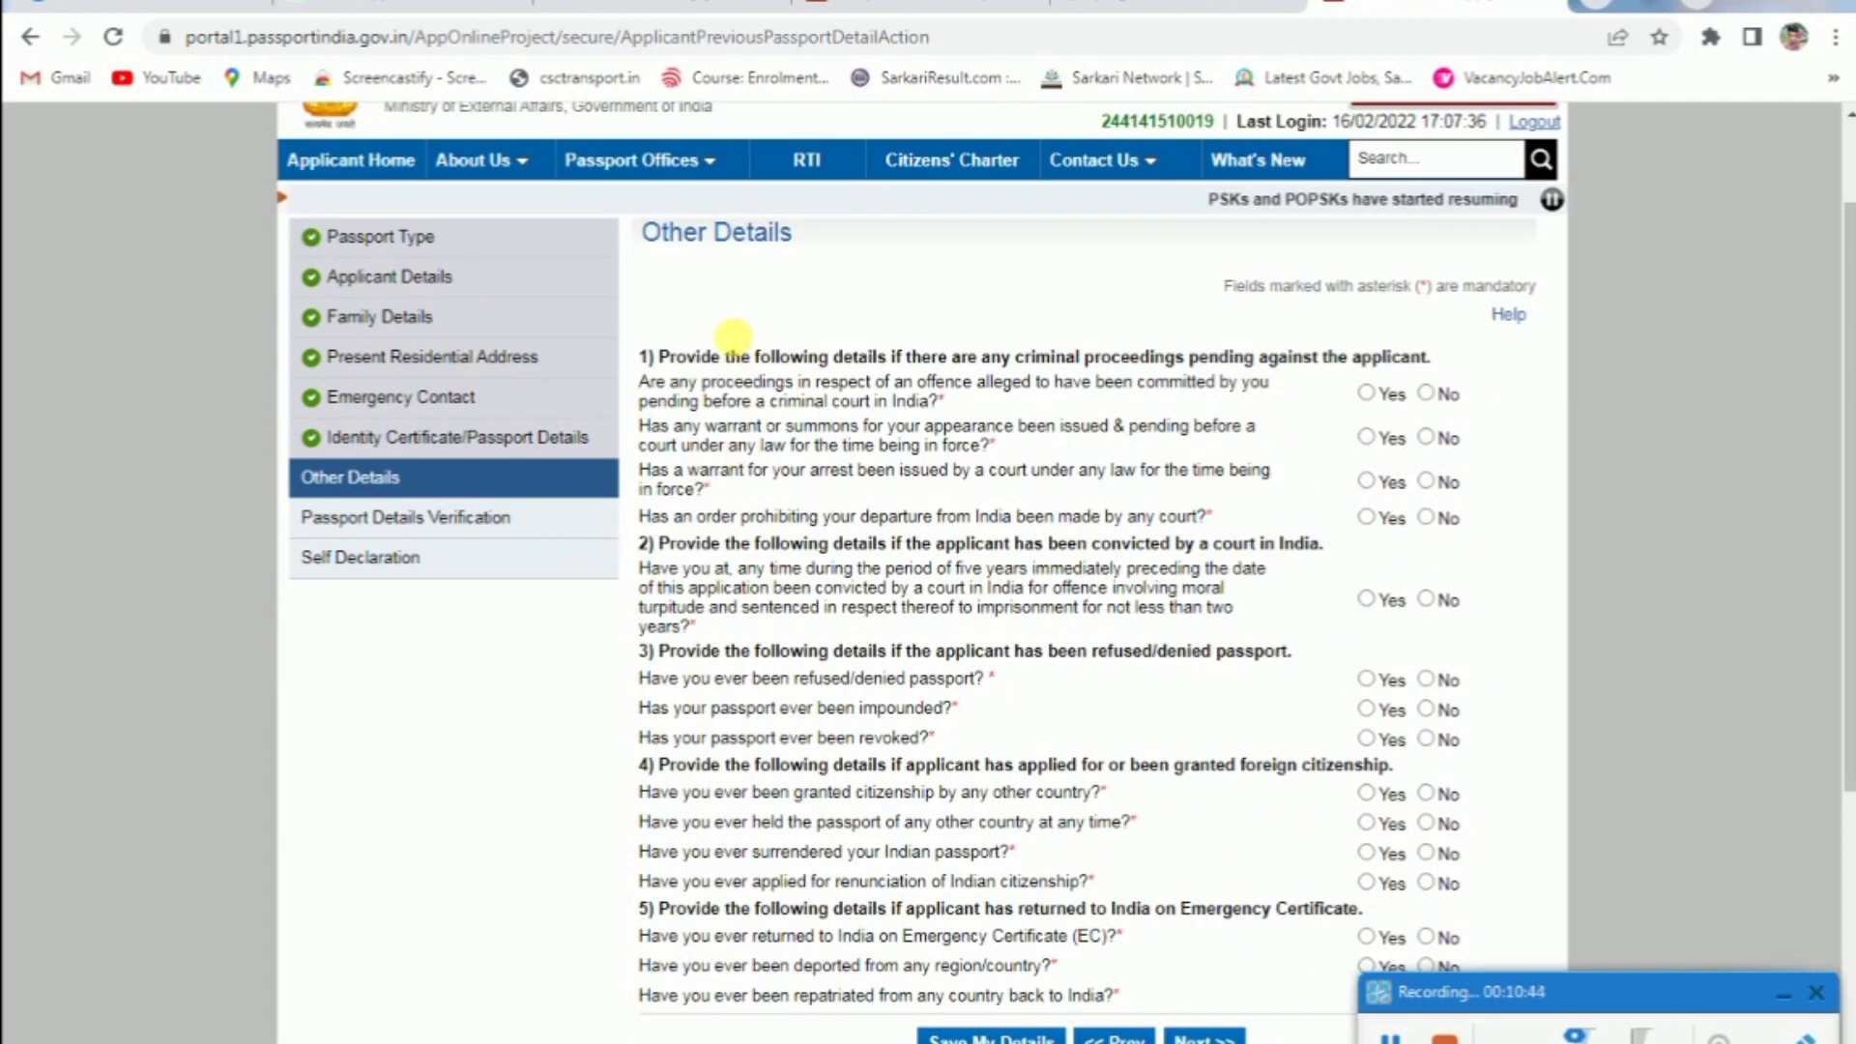
click(1428, 394)
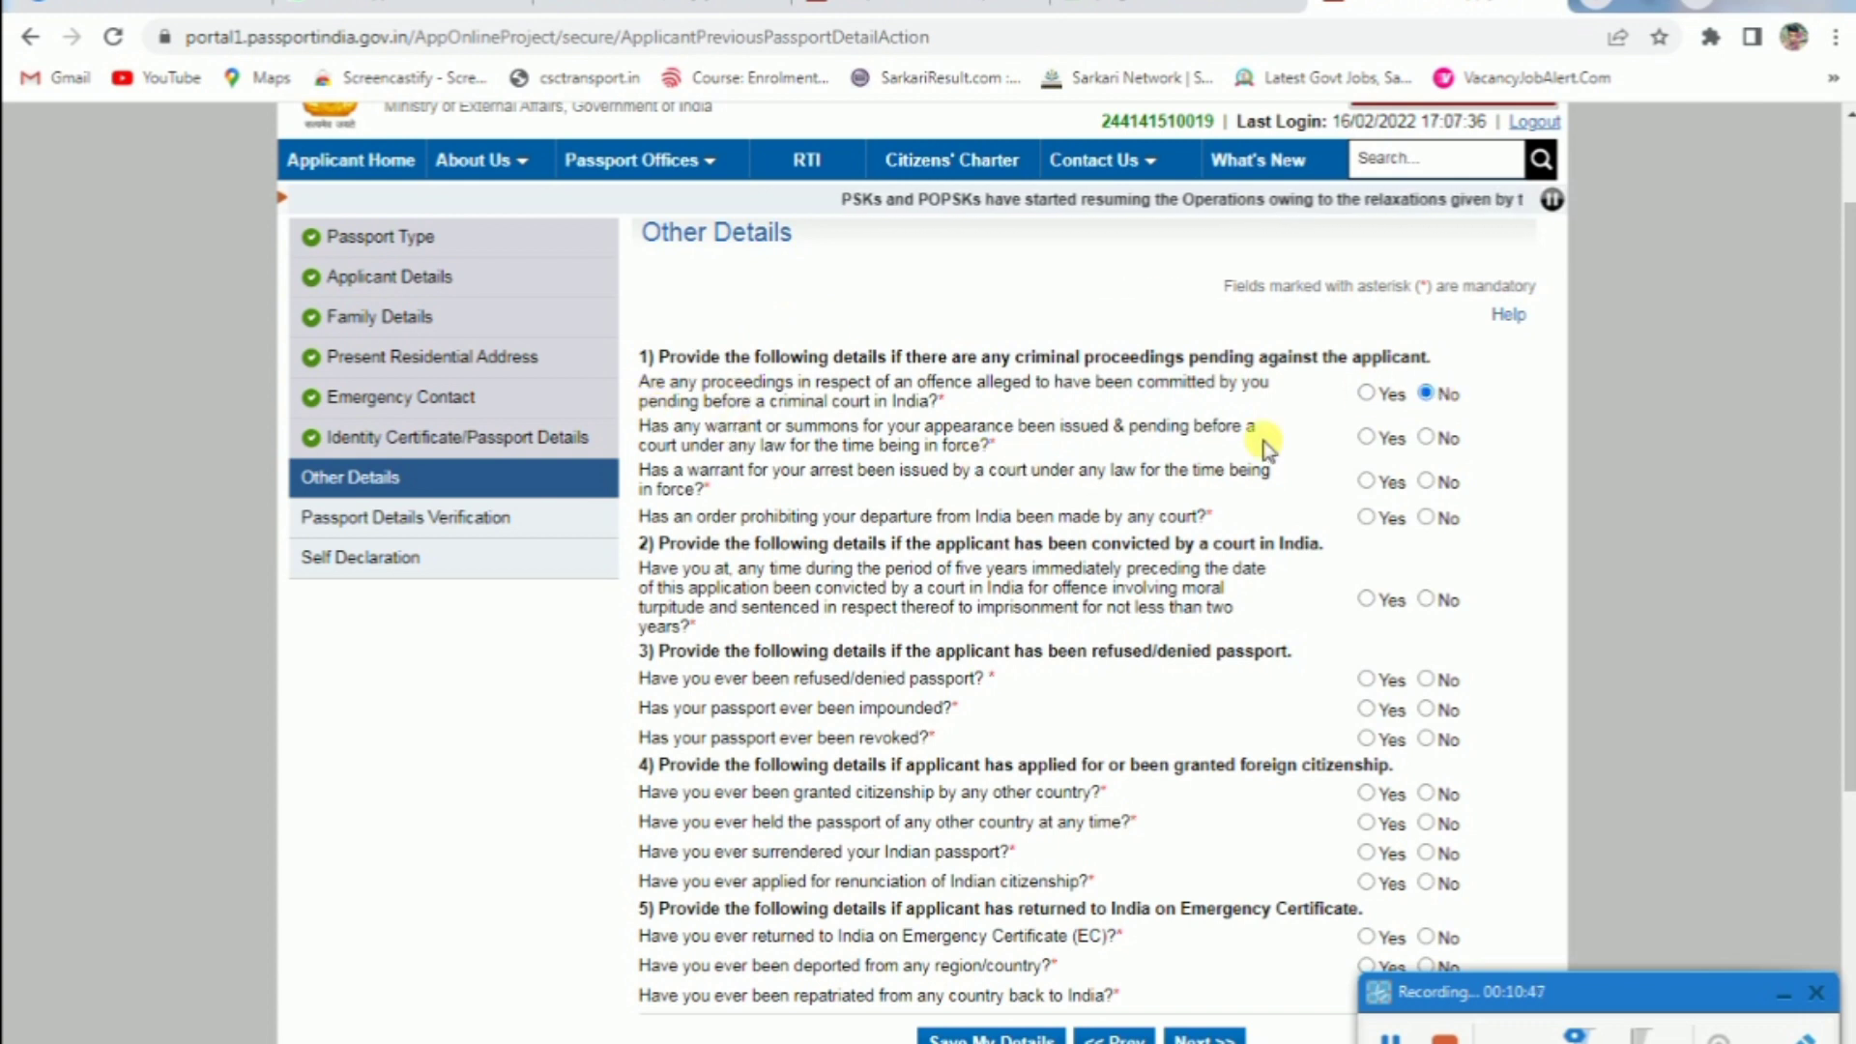
click(1426, 437)
click(1426, 480)
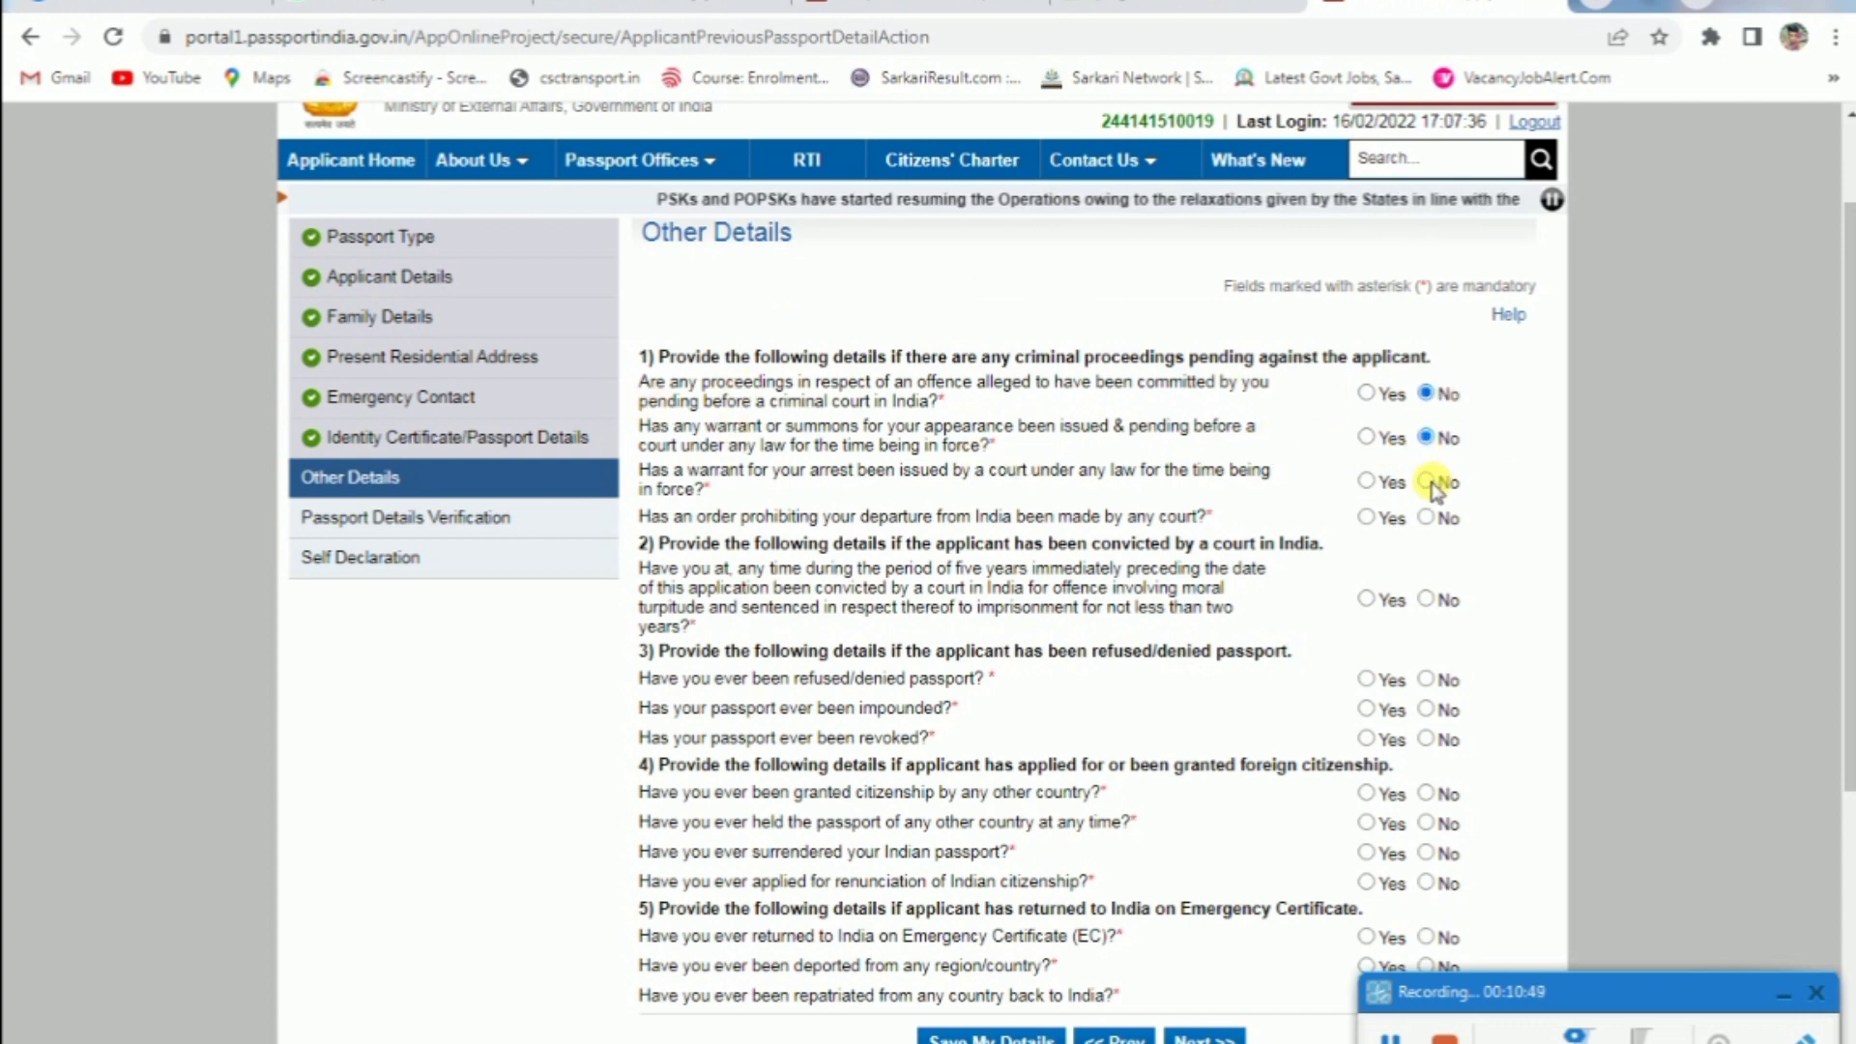
click(1428, 518)
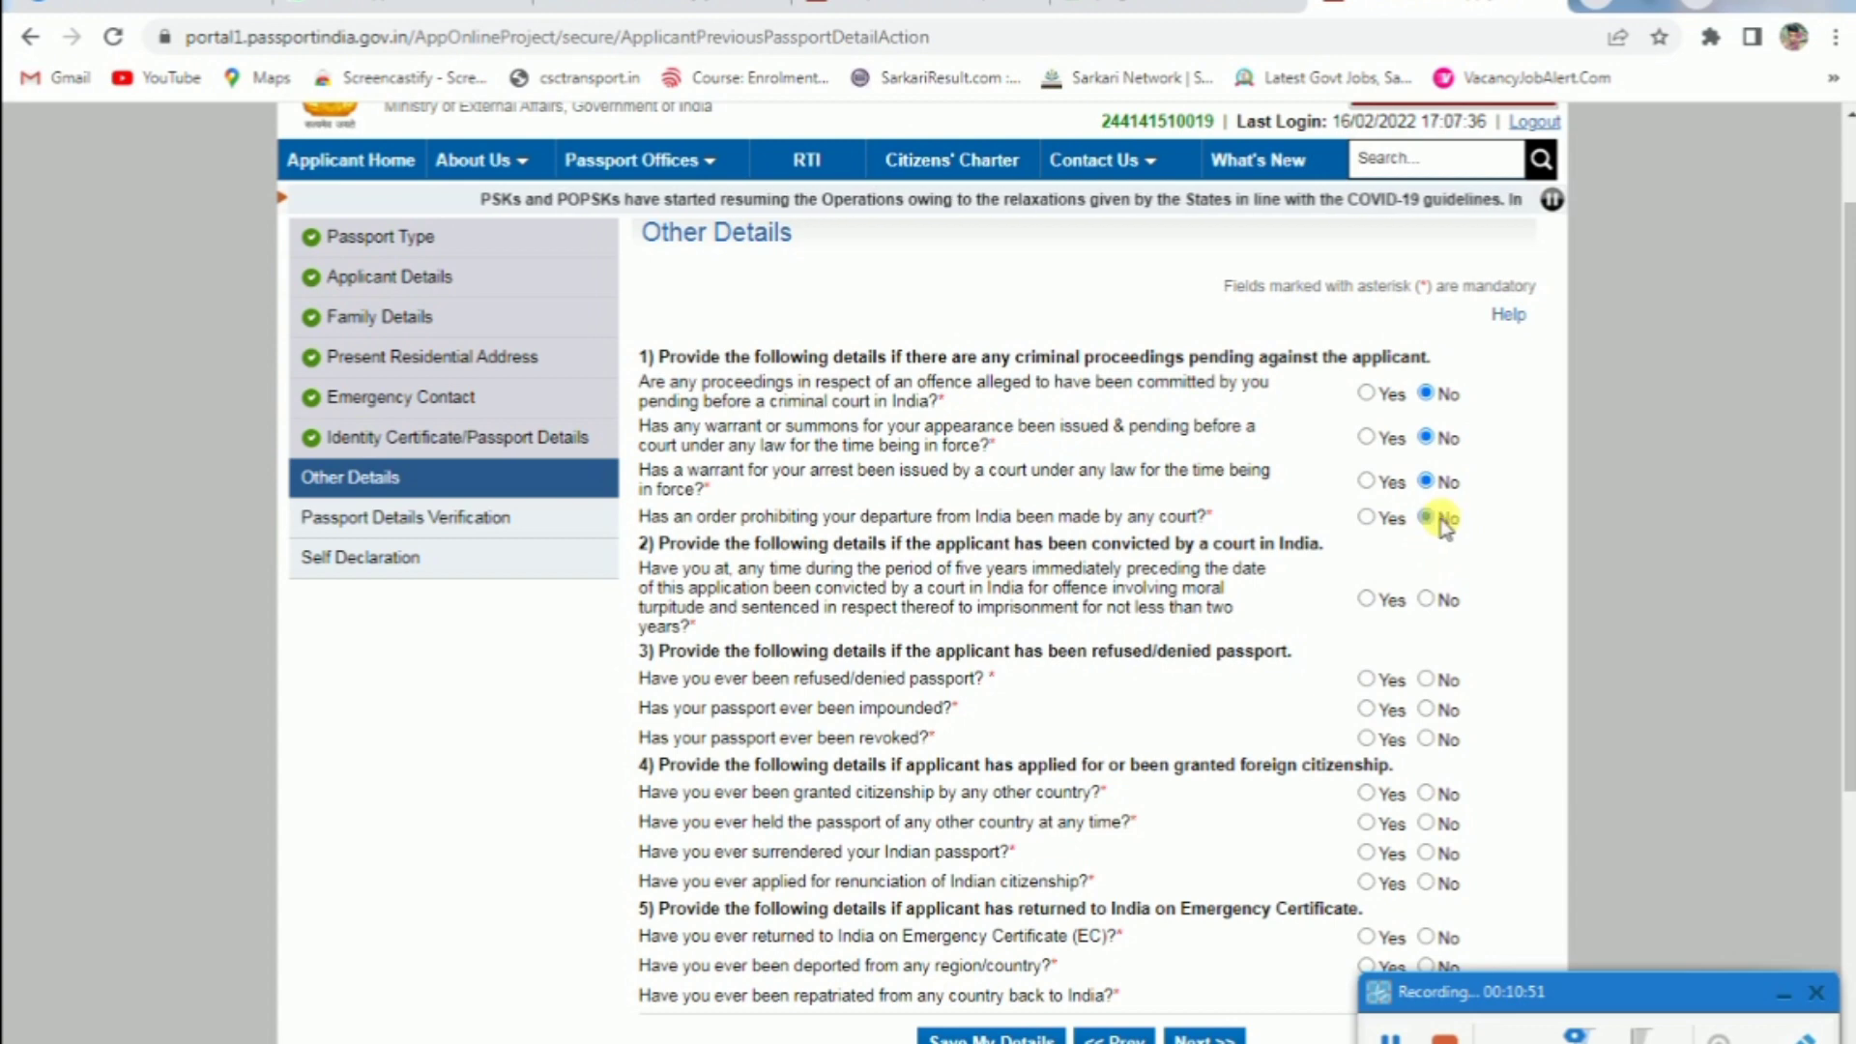
click(1428, 599)
click(1426, 678)
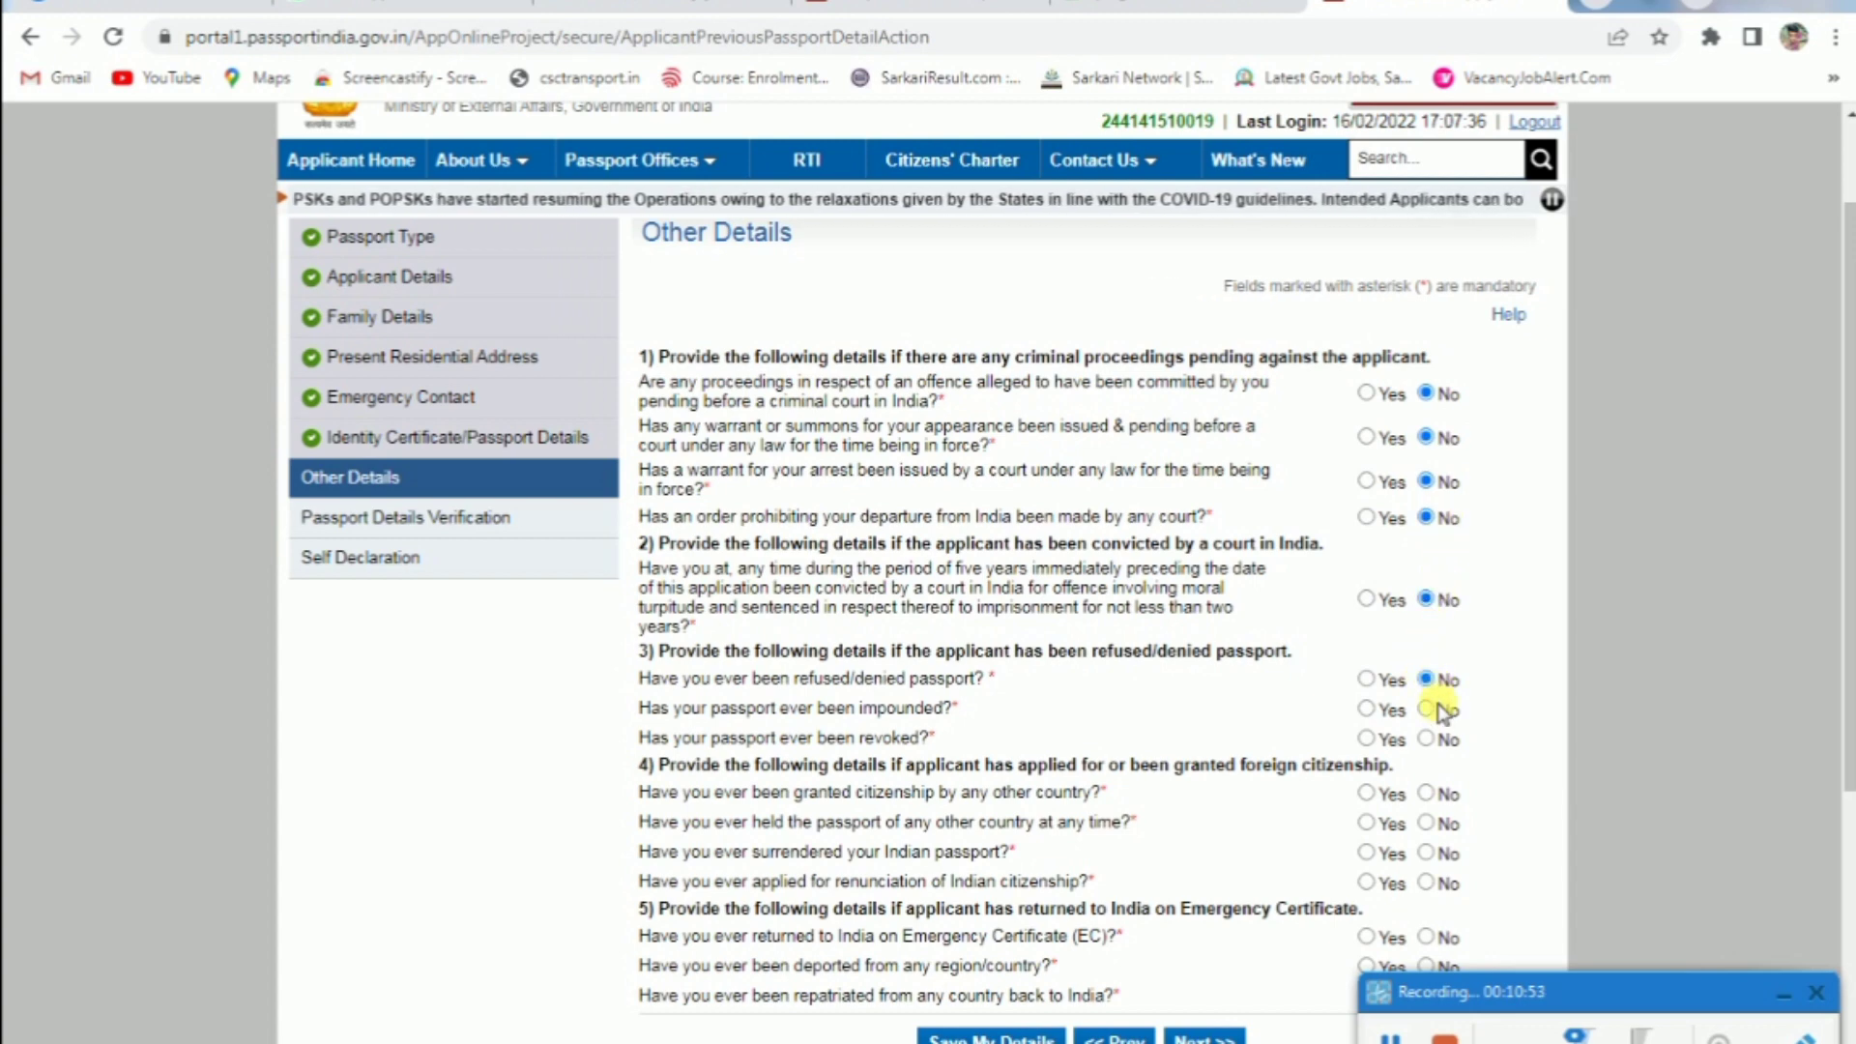
click(1426, 739)
scroll(1429, 735, down, 3)
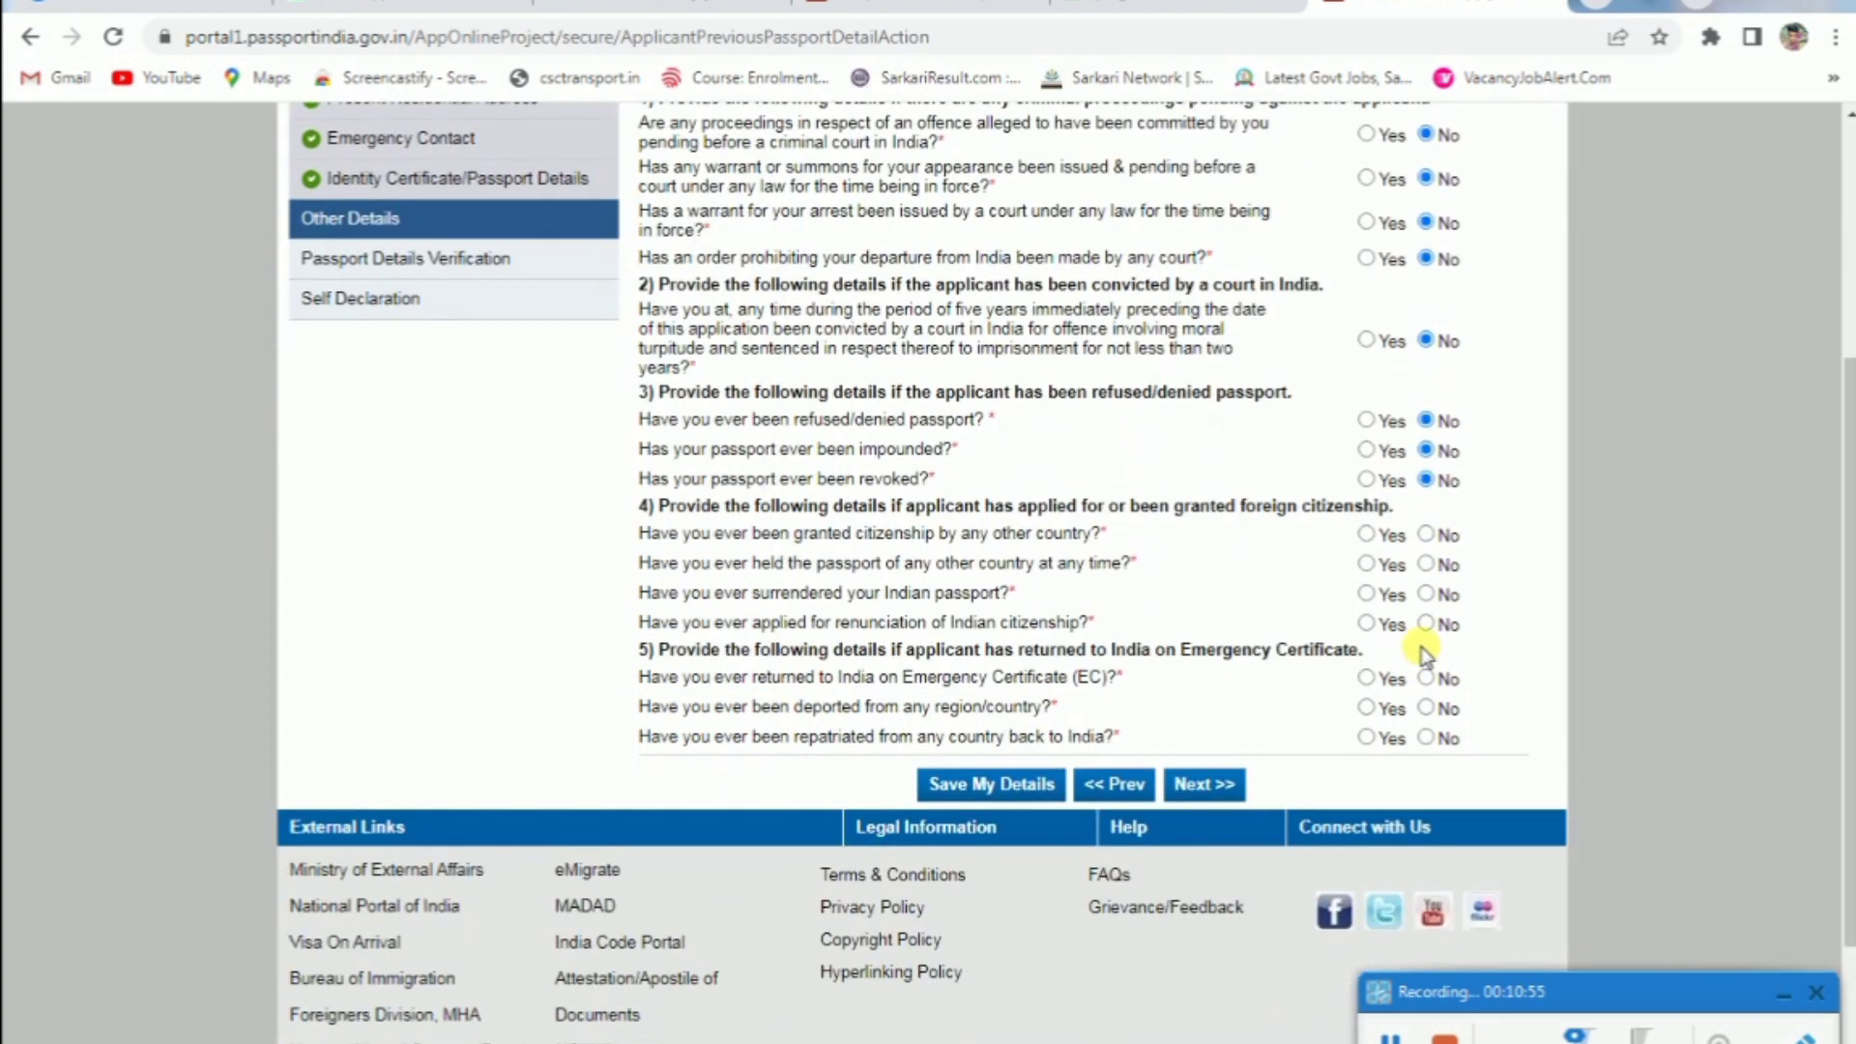
click(1418, 537)
click(1428, 626)
click(1203, 784)
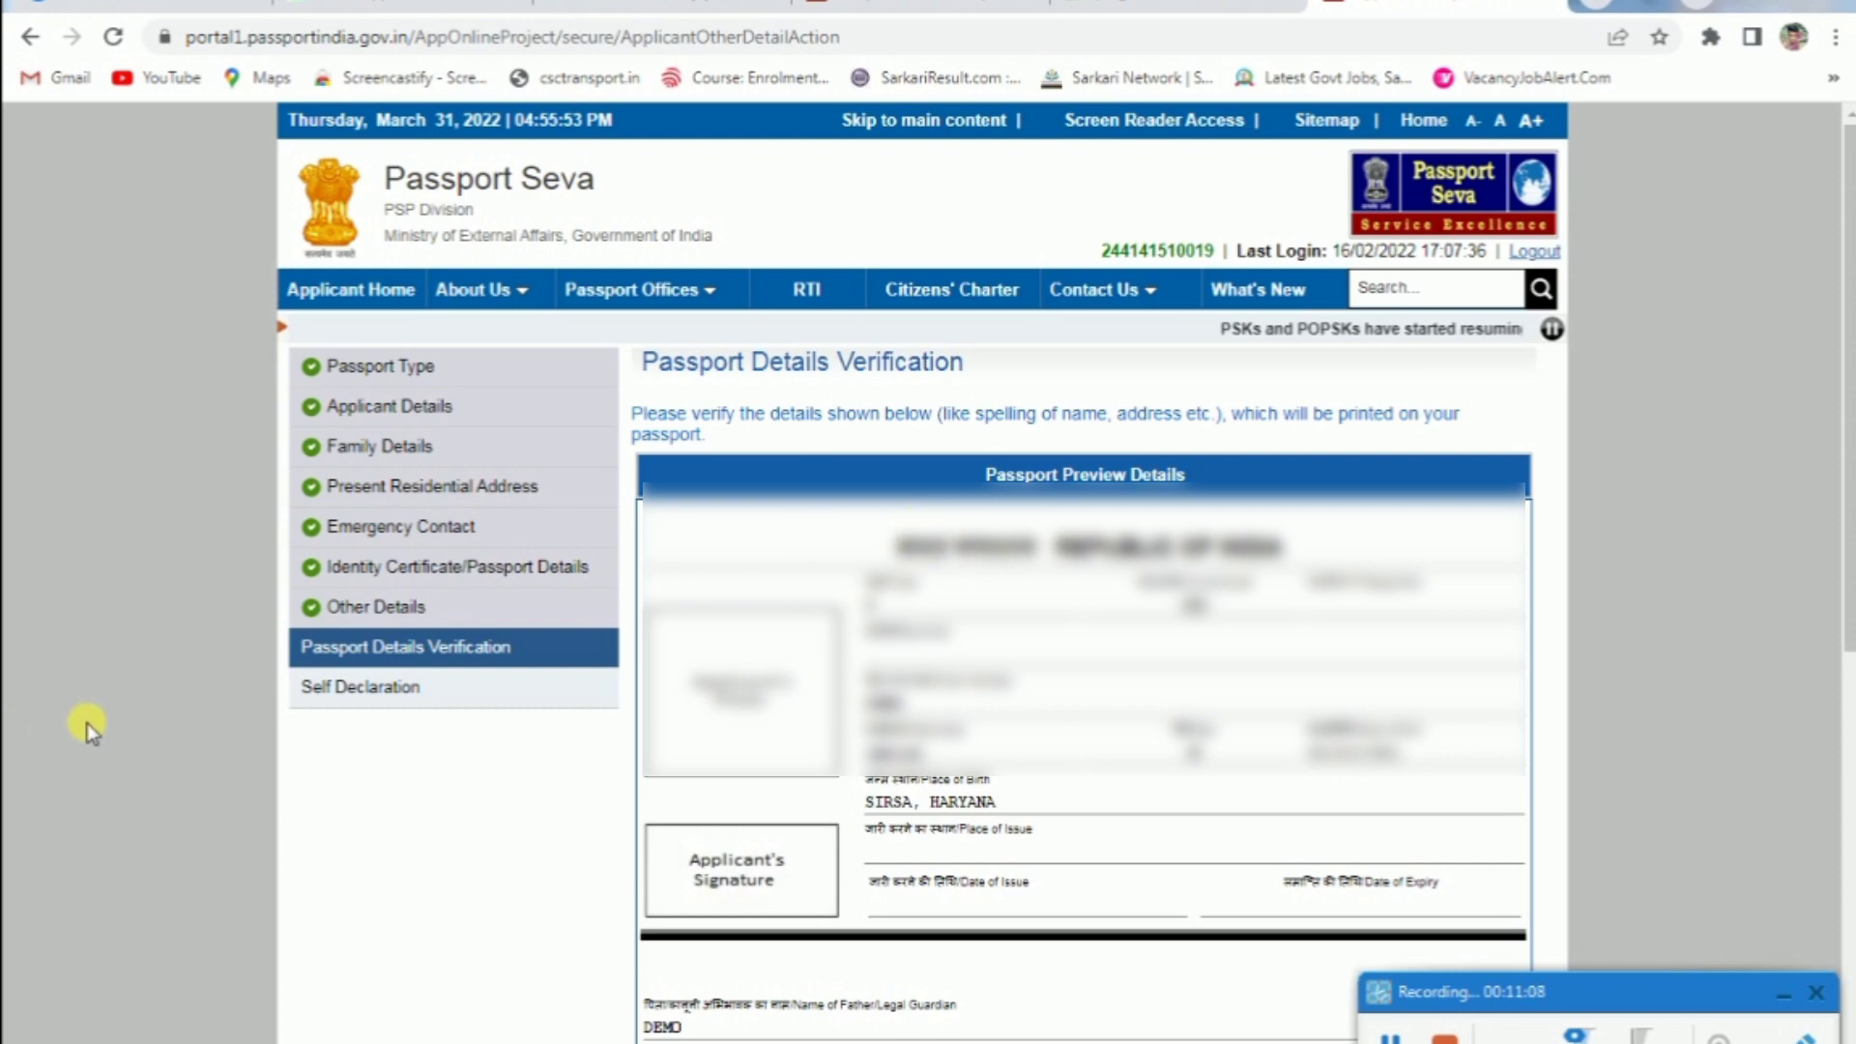
Scroll through the passport preview details and proceed to Self Declaration
scroll(905, 425, down, 3)
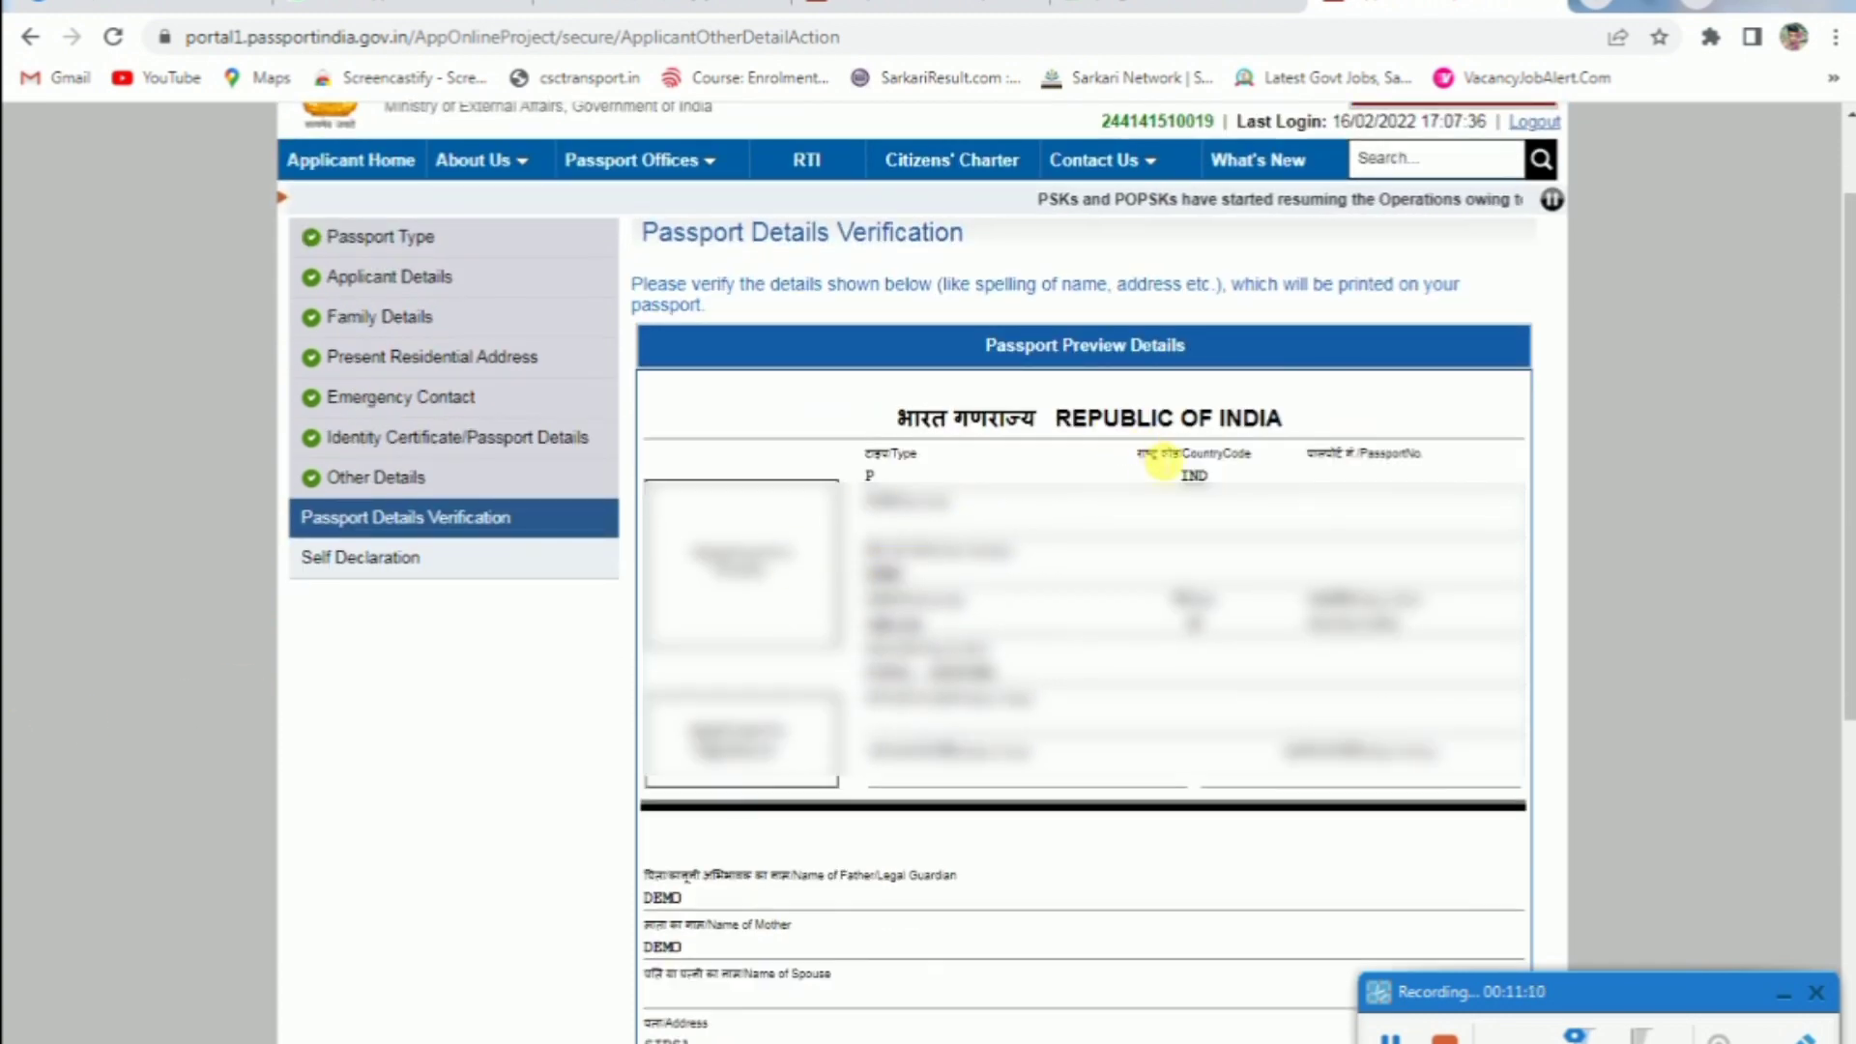
scroll(715, 519, down, 3)
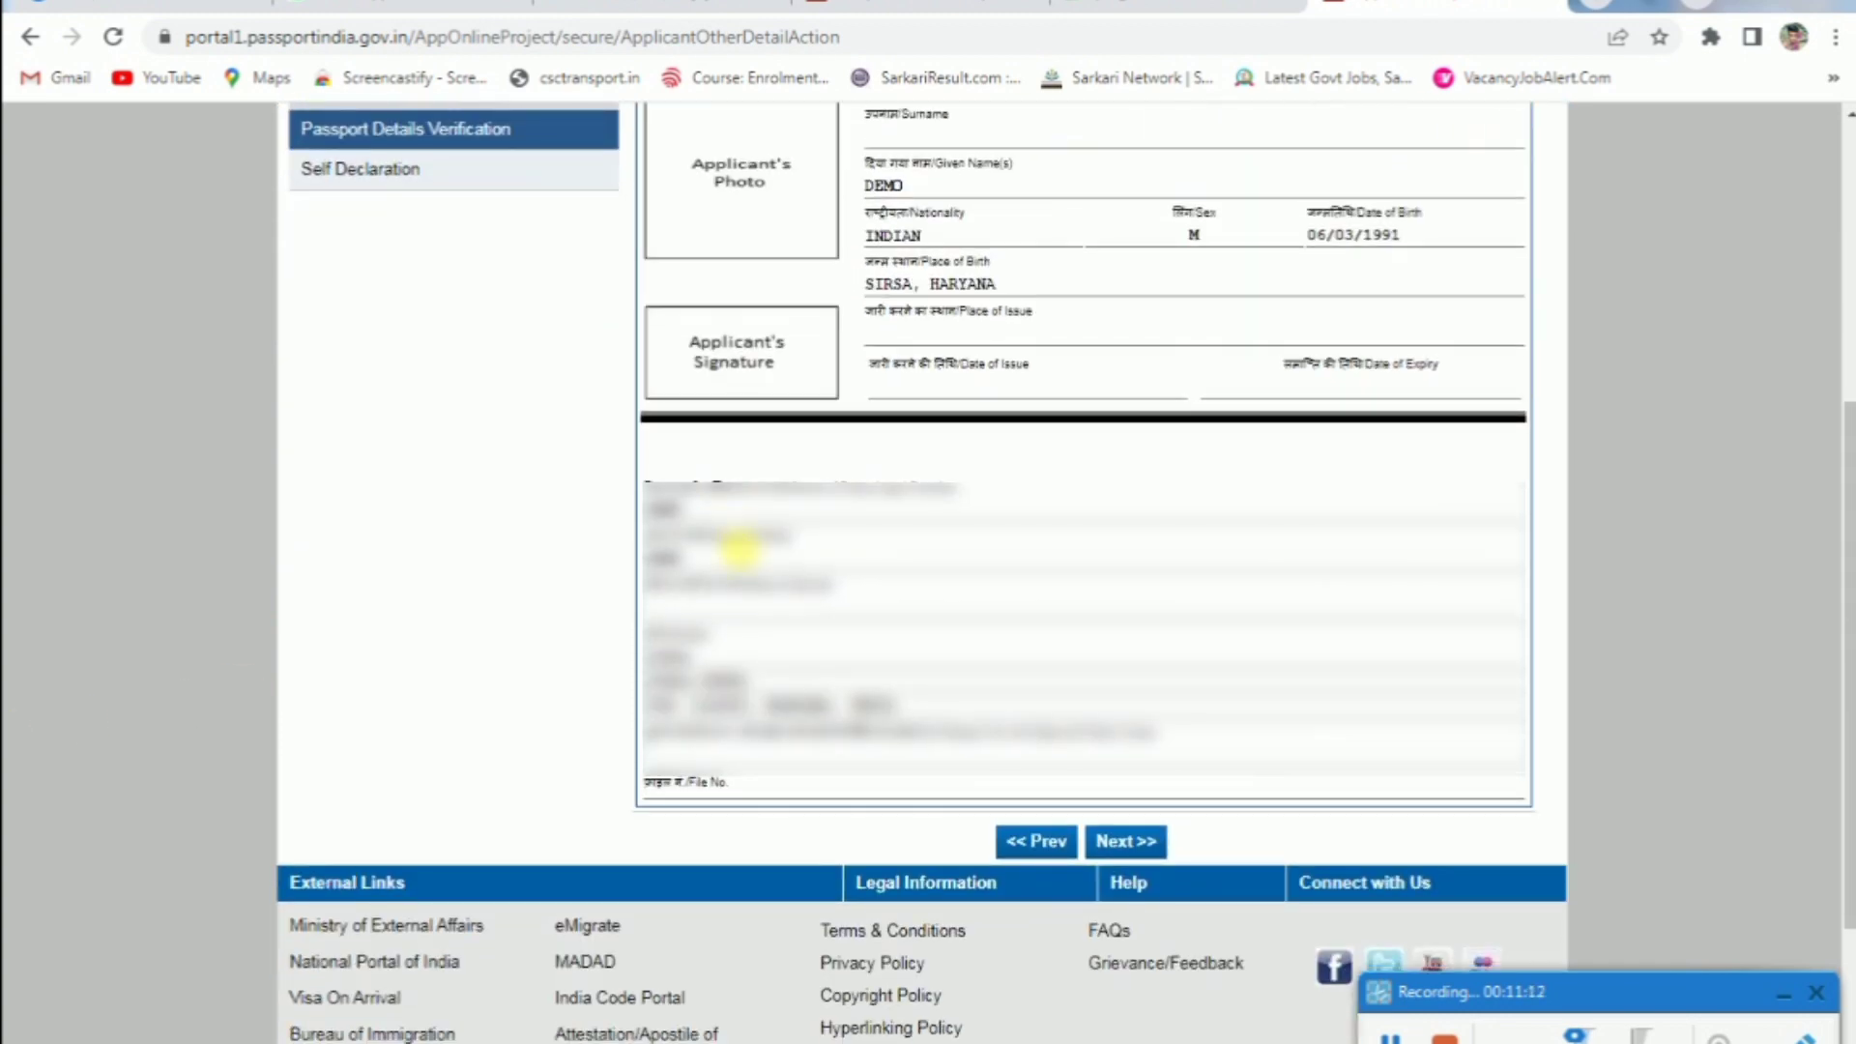
click(1141, 843)
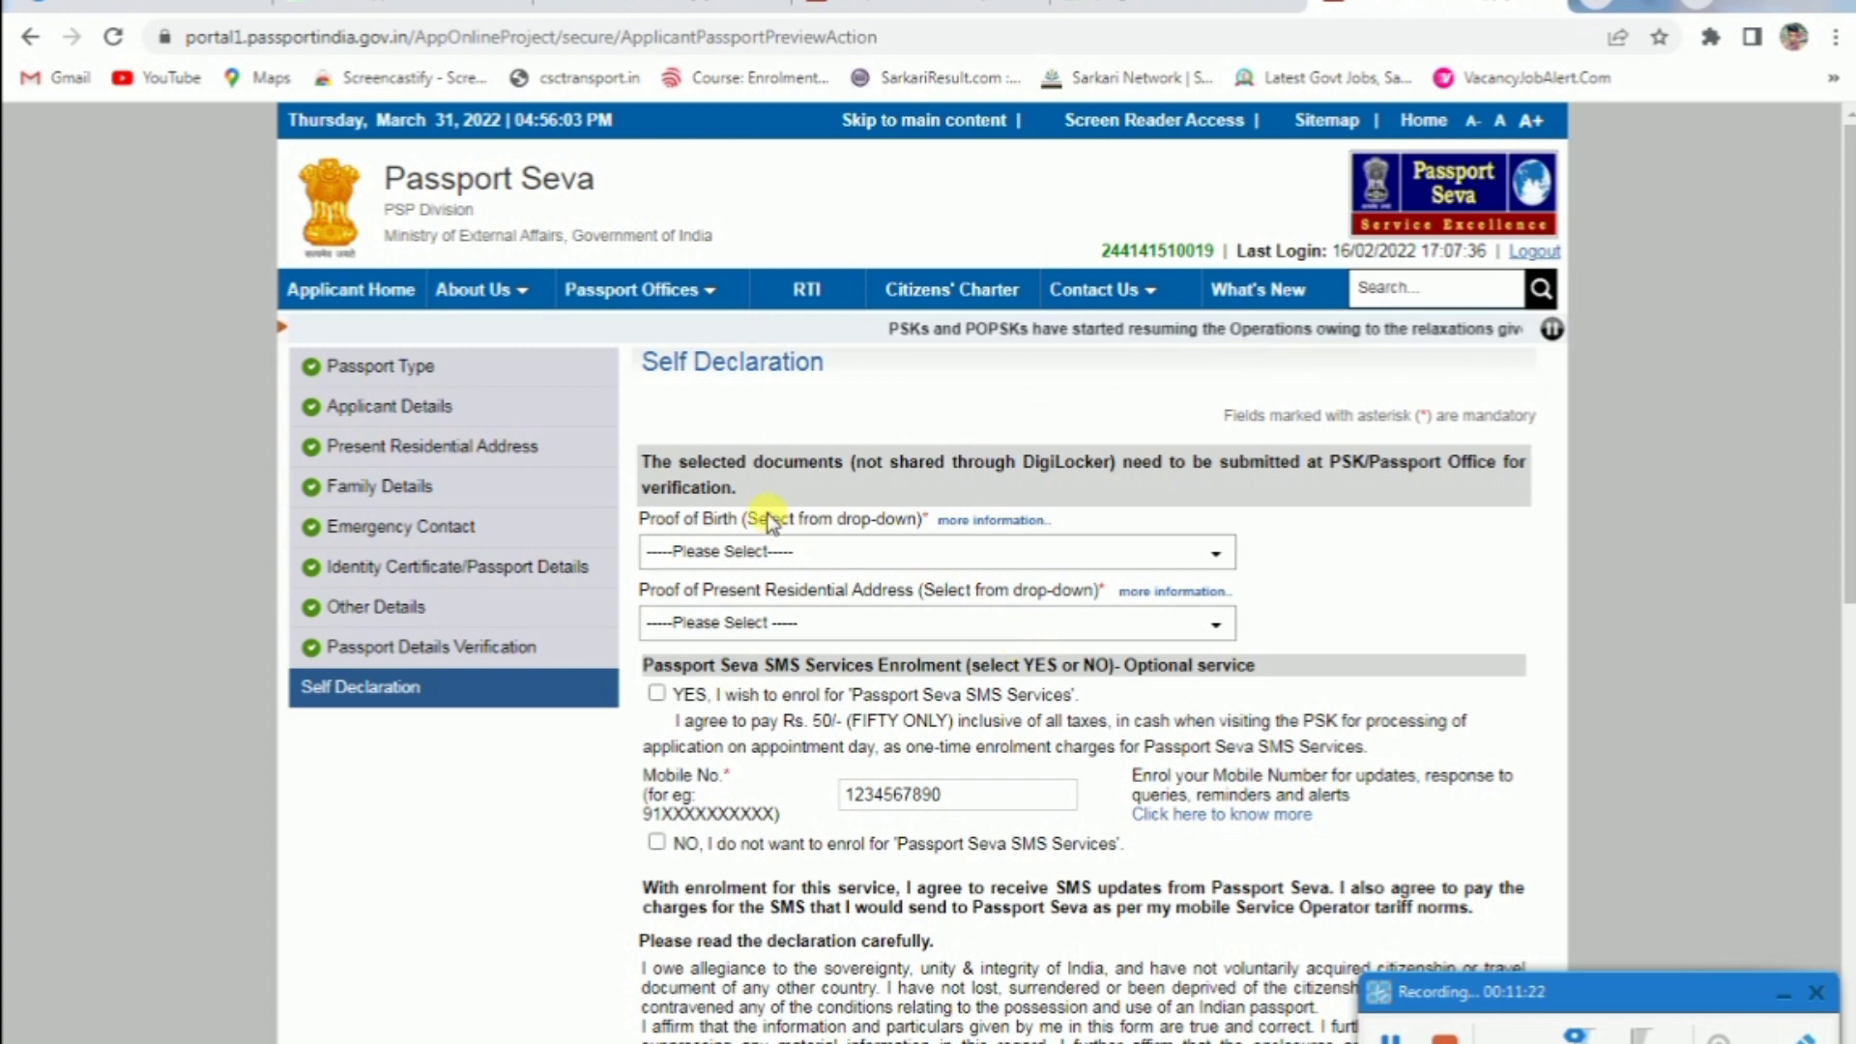
Set school leaving certificate as birth proof and Aadhaar Card as address proof
click(808, 544)
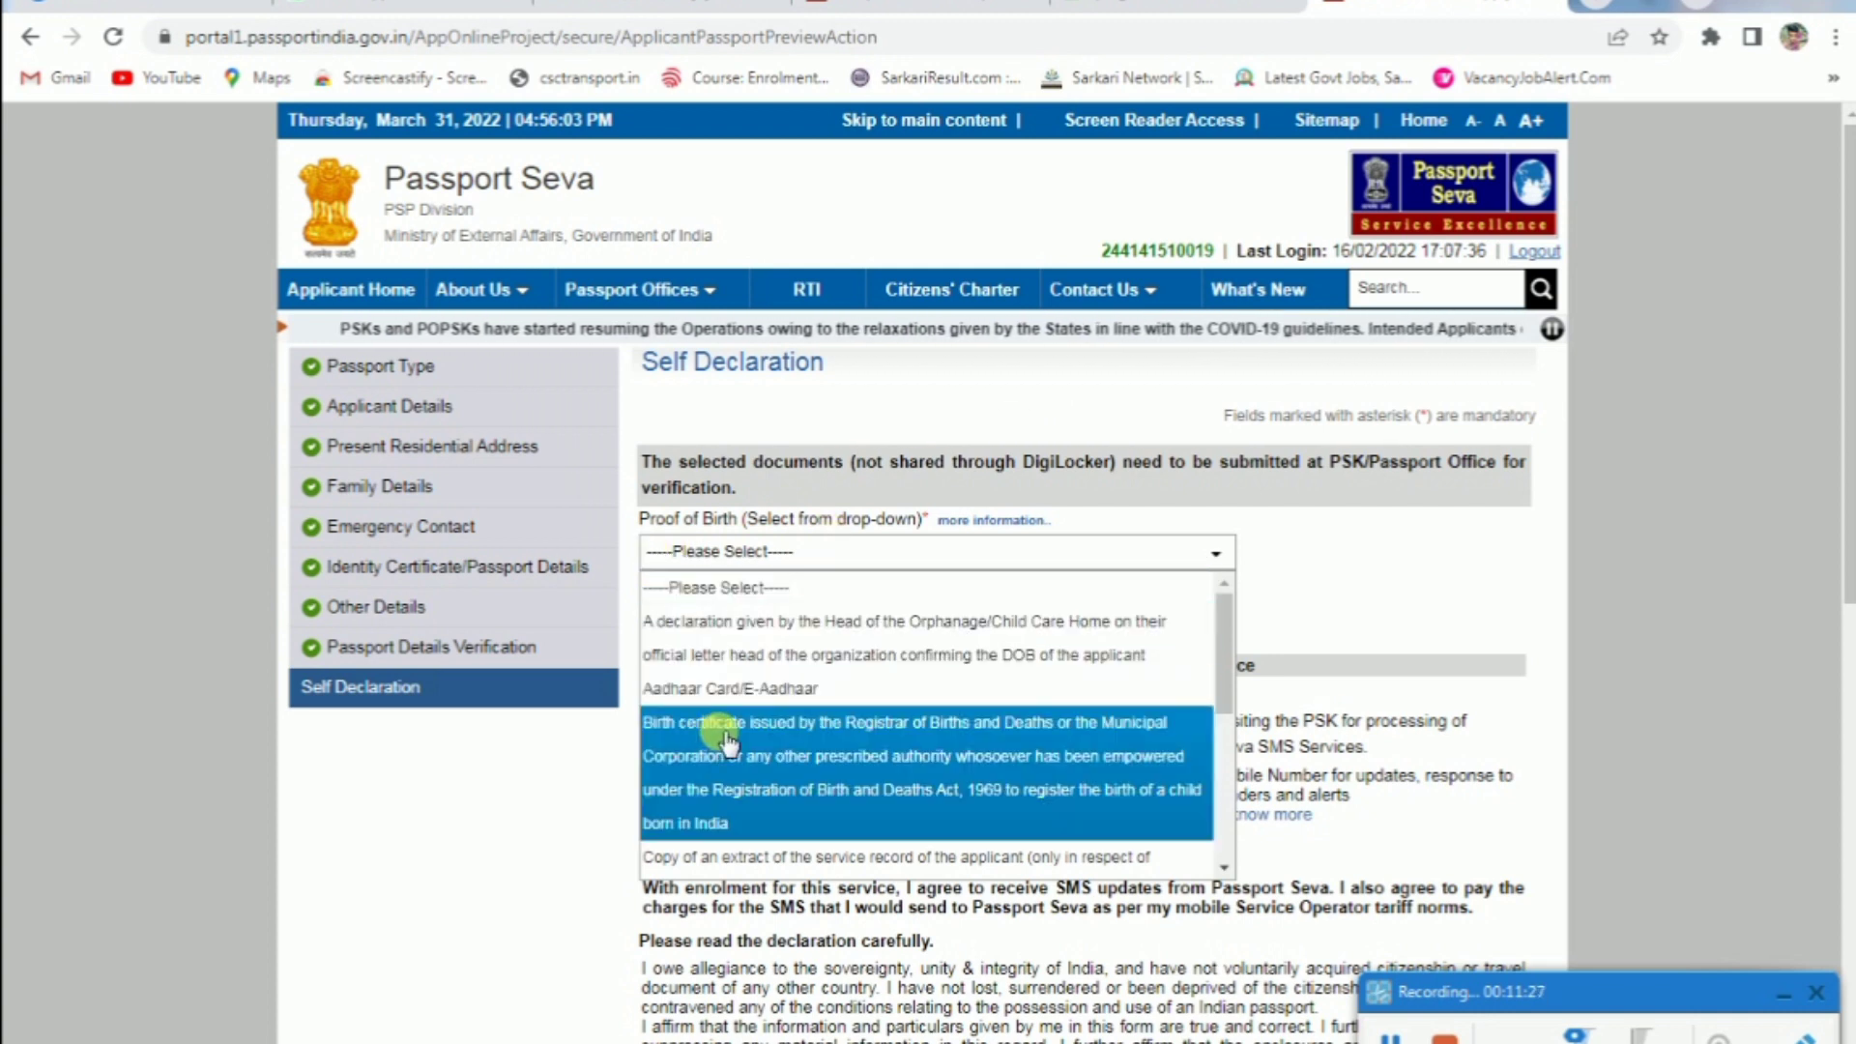
scroll(934, 708, down, 1)
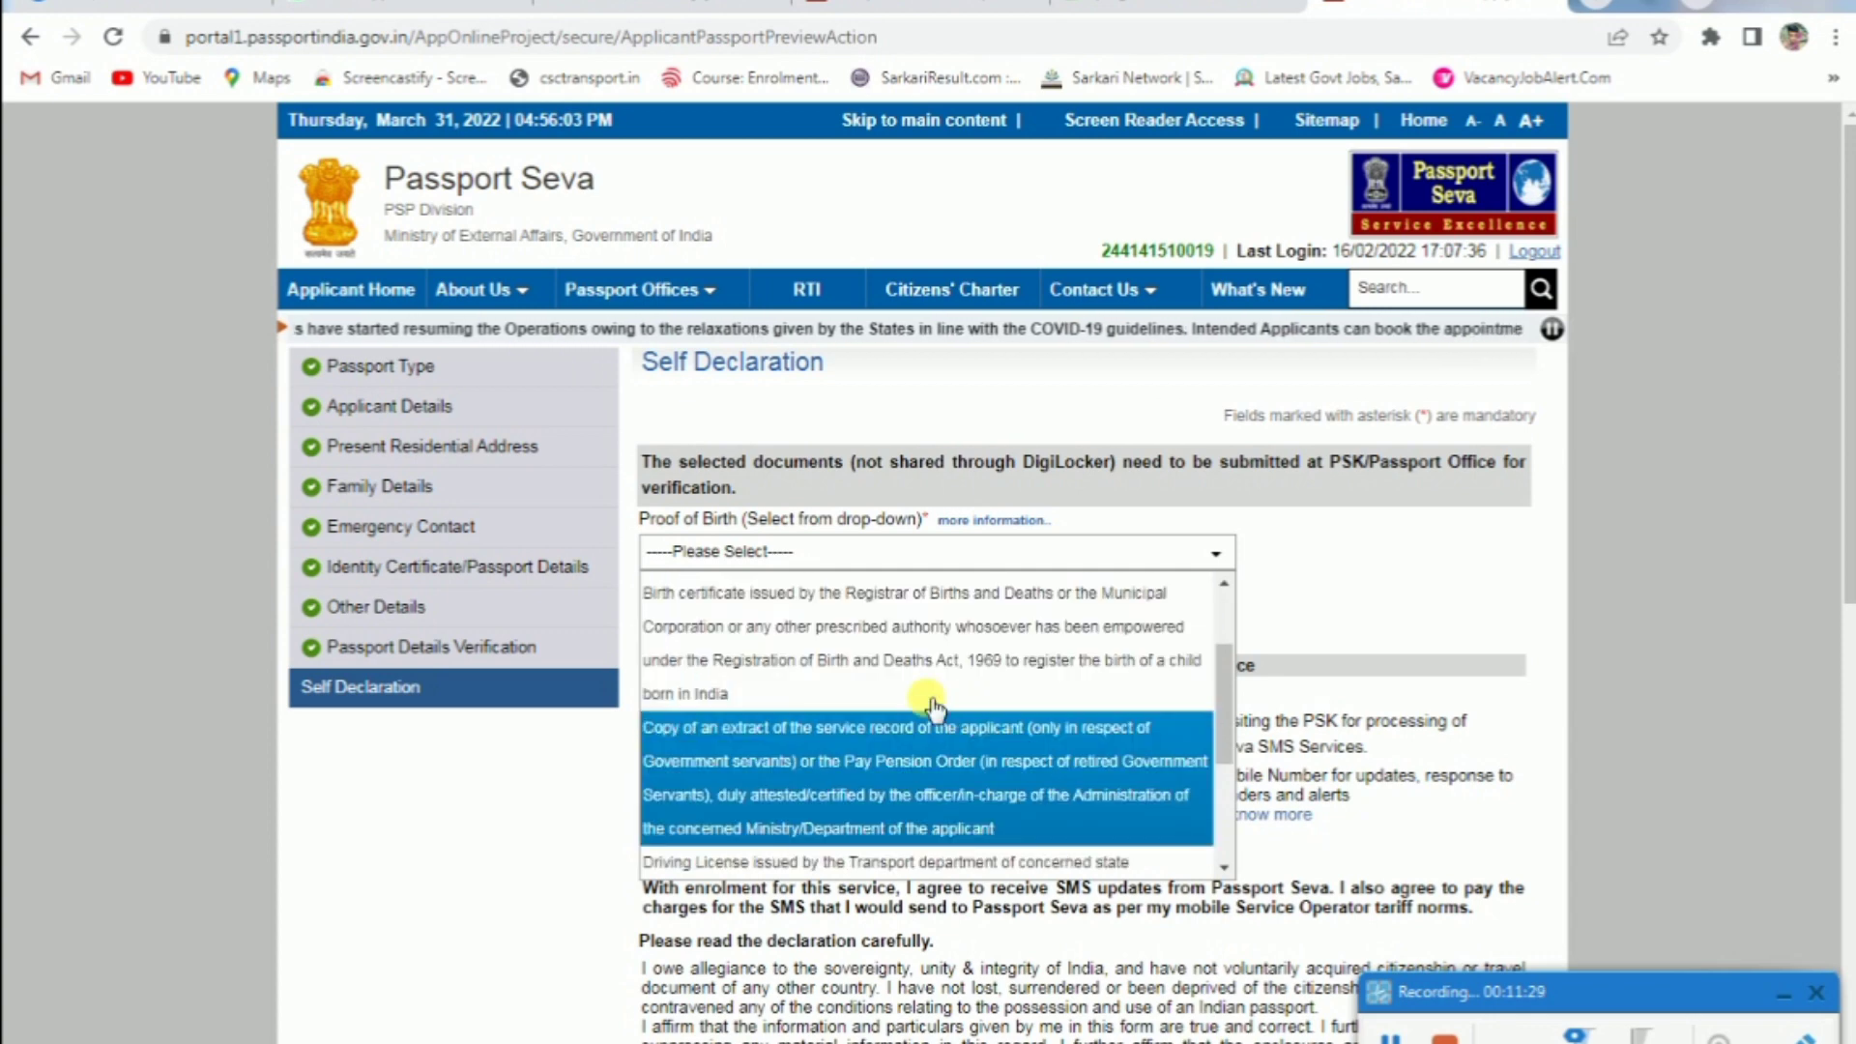
scroll(899, 688, down, 1)
scroll(976, 691, down, 1)
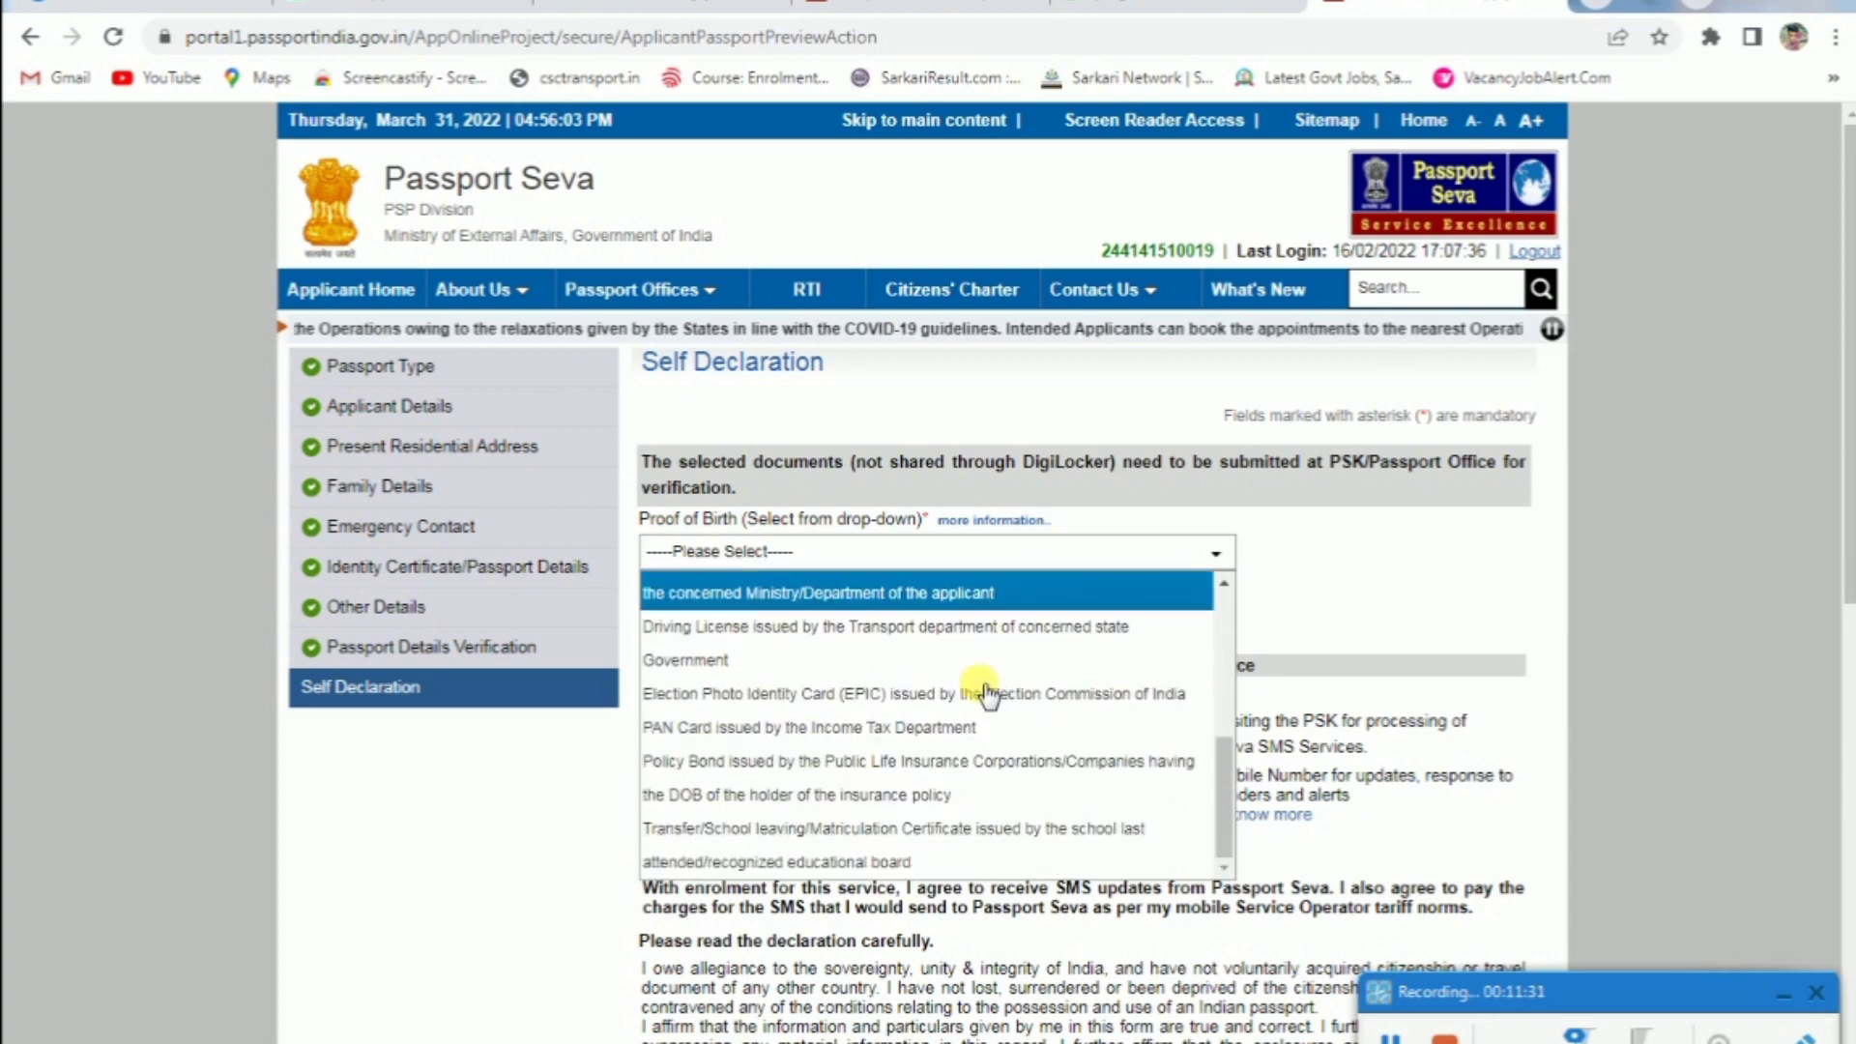
scroll(874, 720, down, 1)
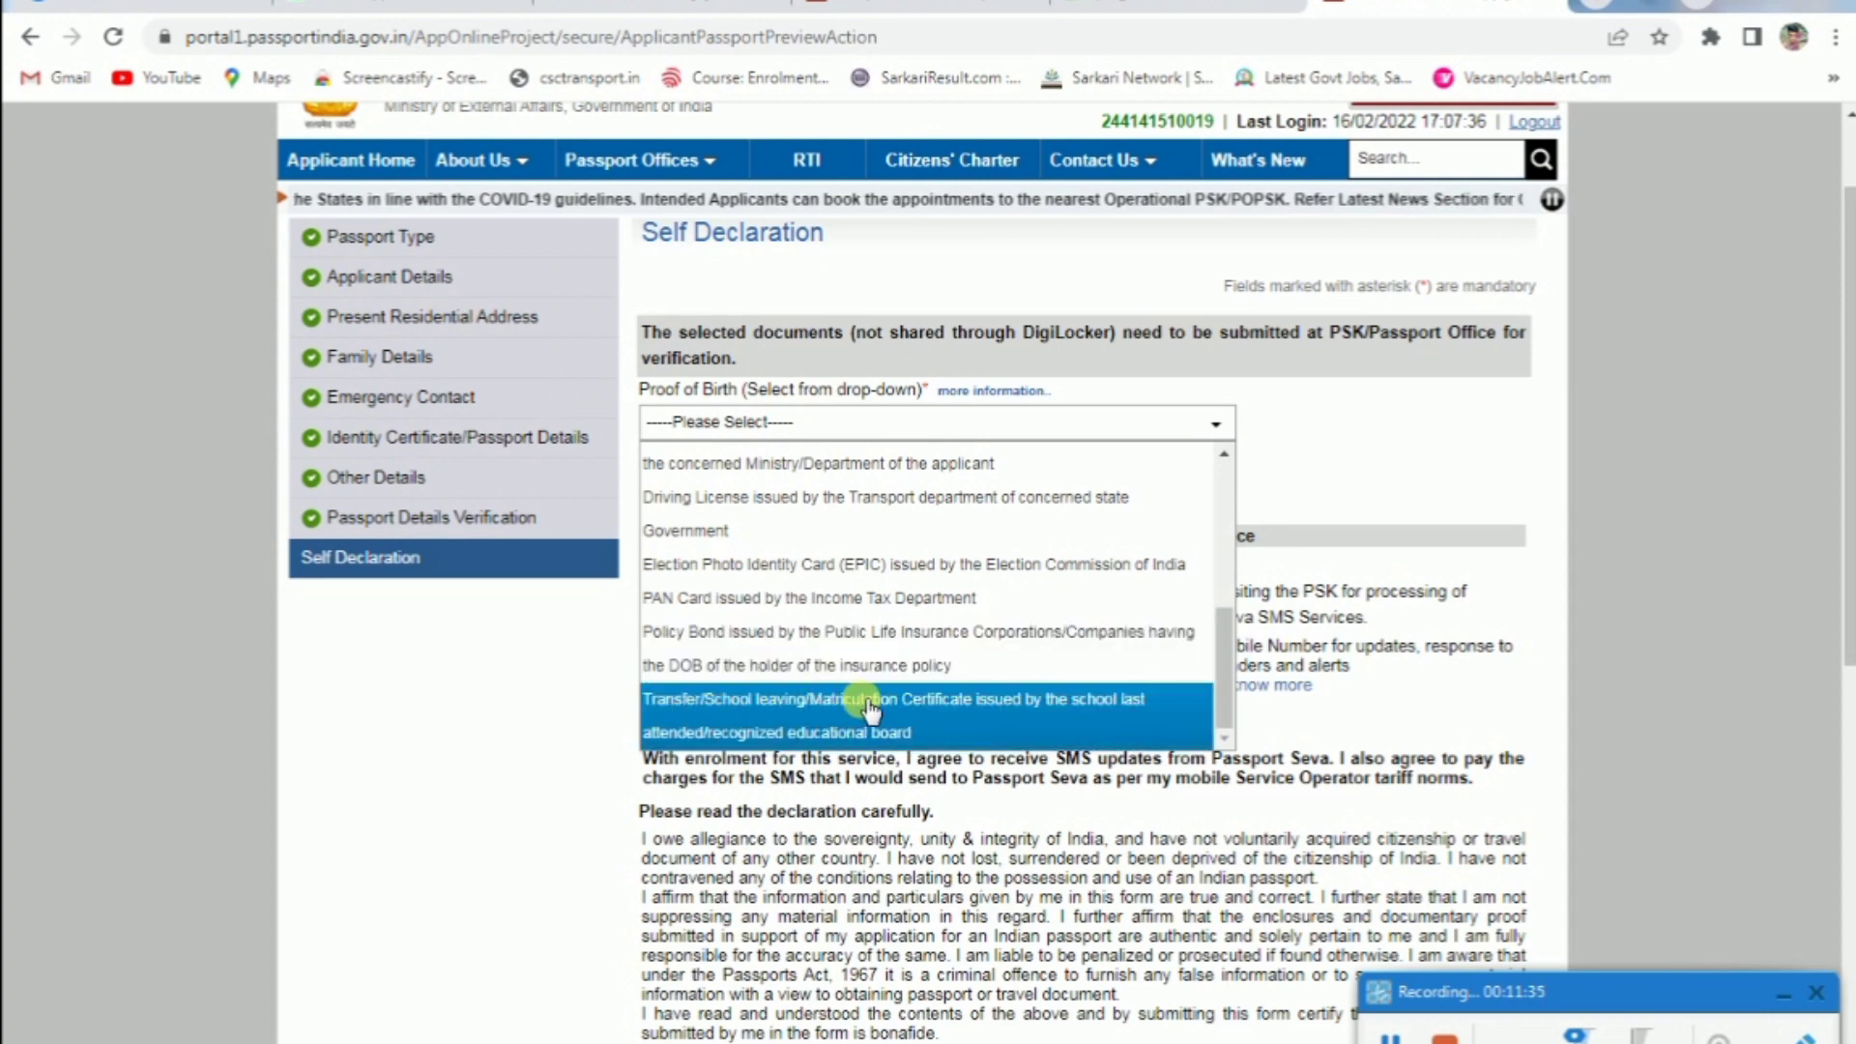
click(972, 713)
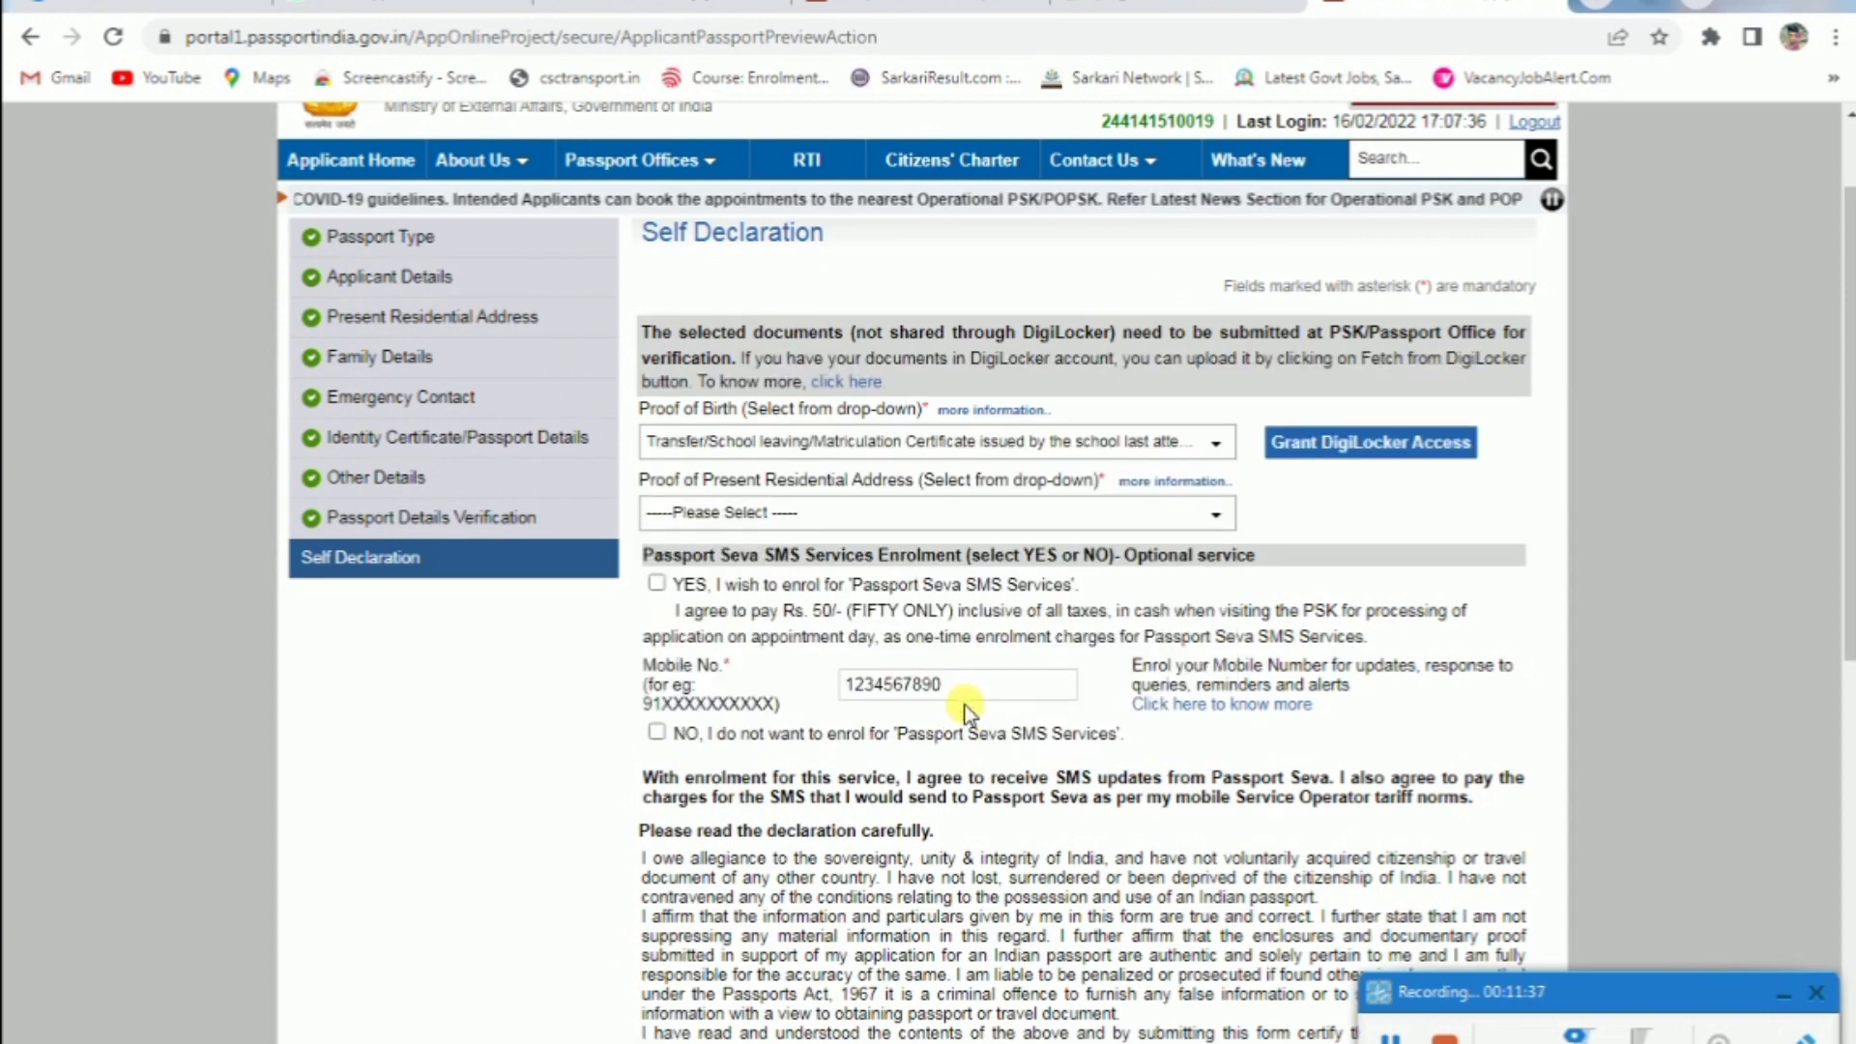
click(957, 514)
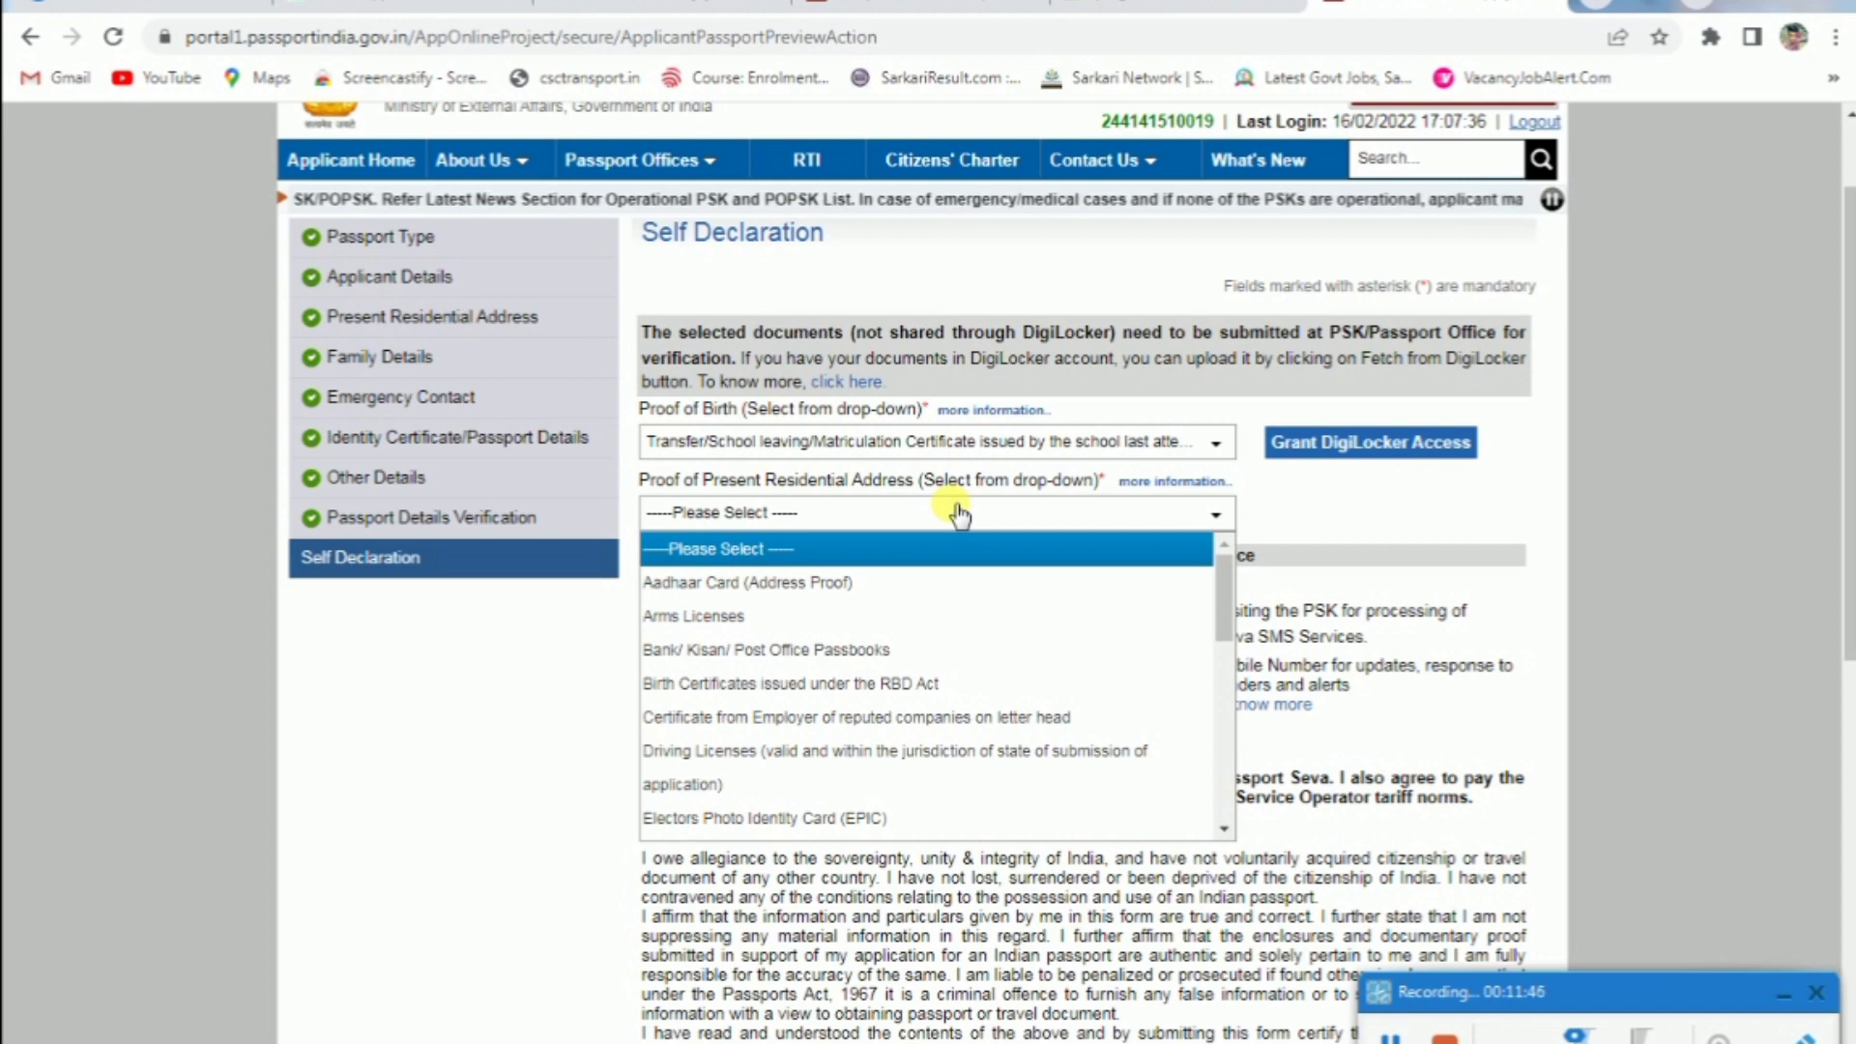
click(889, 586)
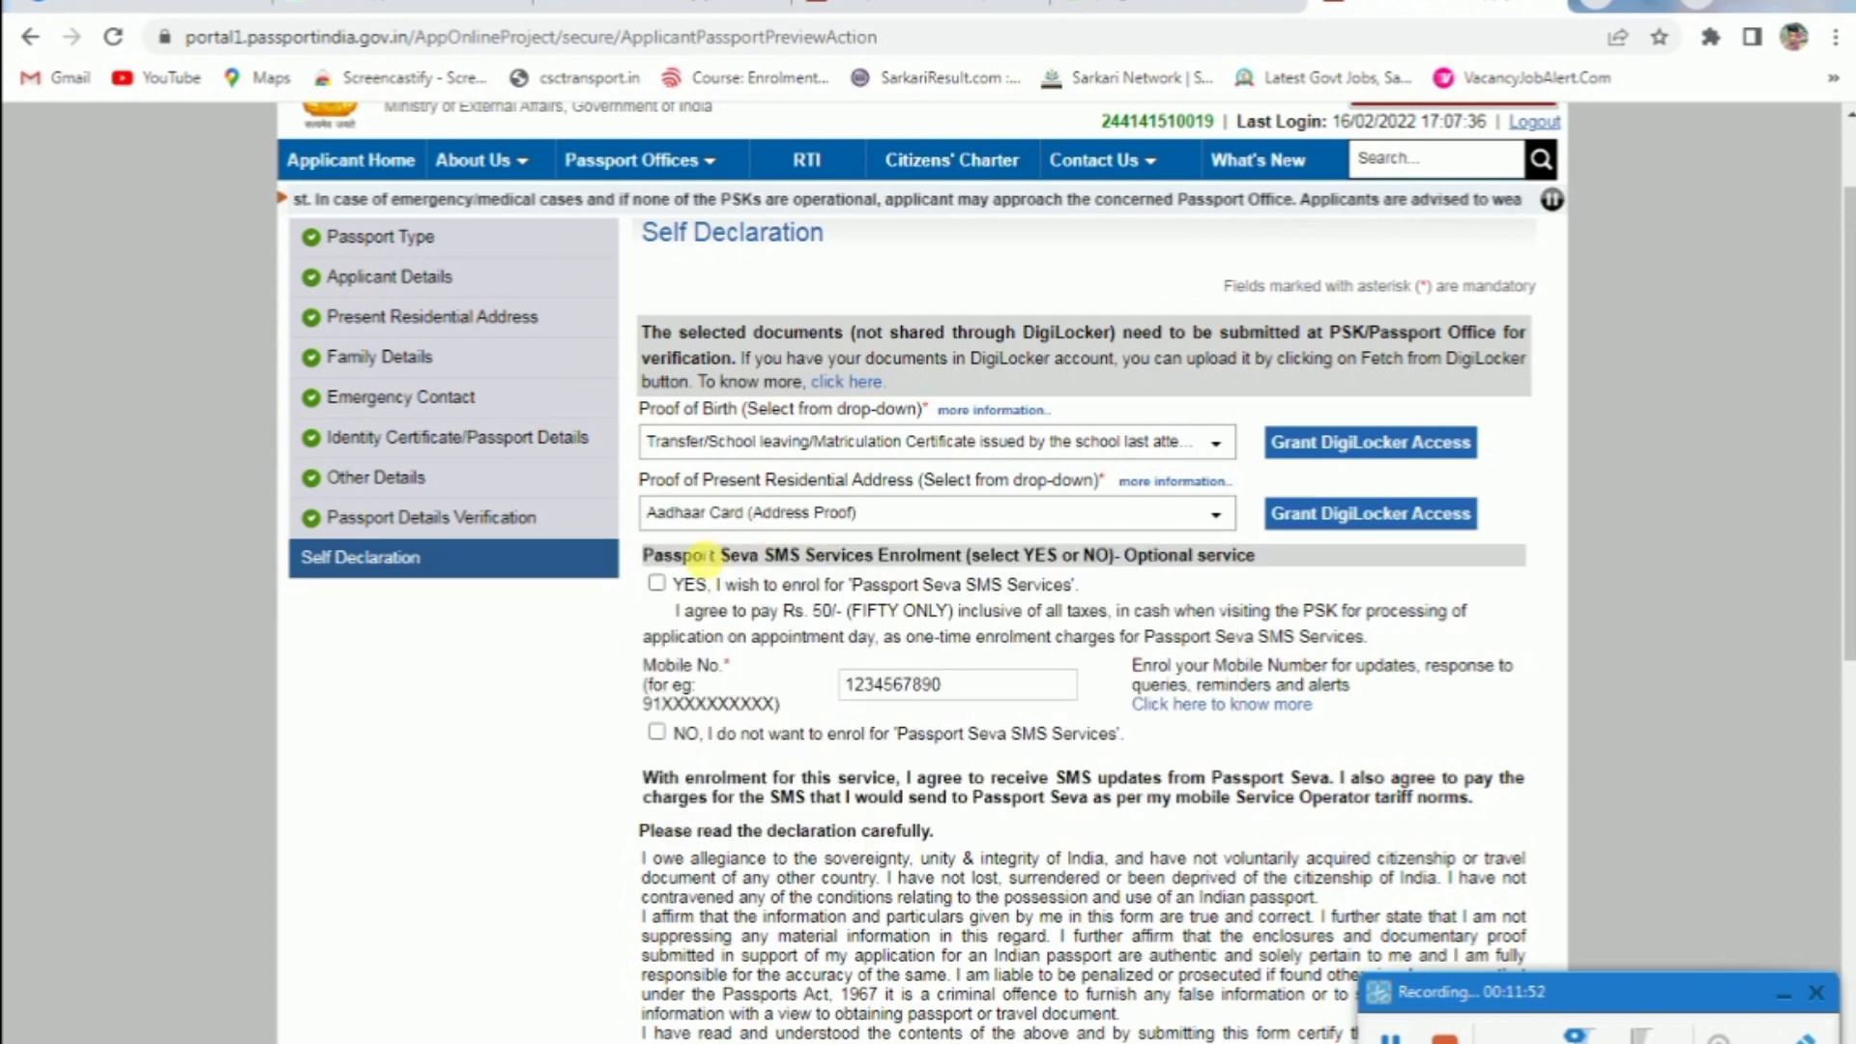
Enrol in SMS services, fill place SIRSA, and tick I Agree
click(657, 582)
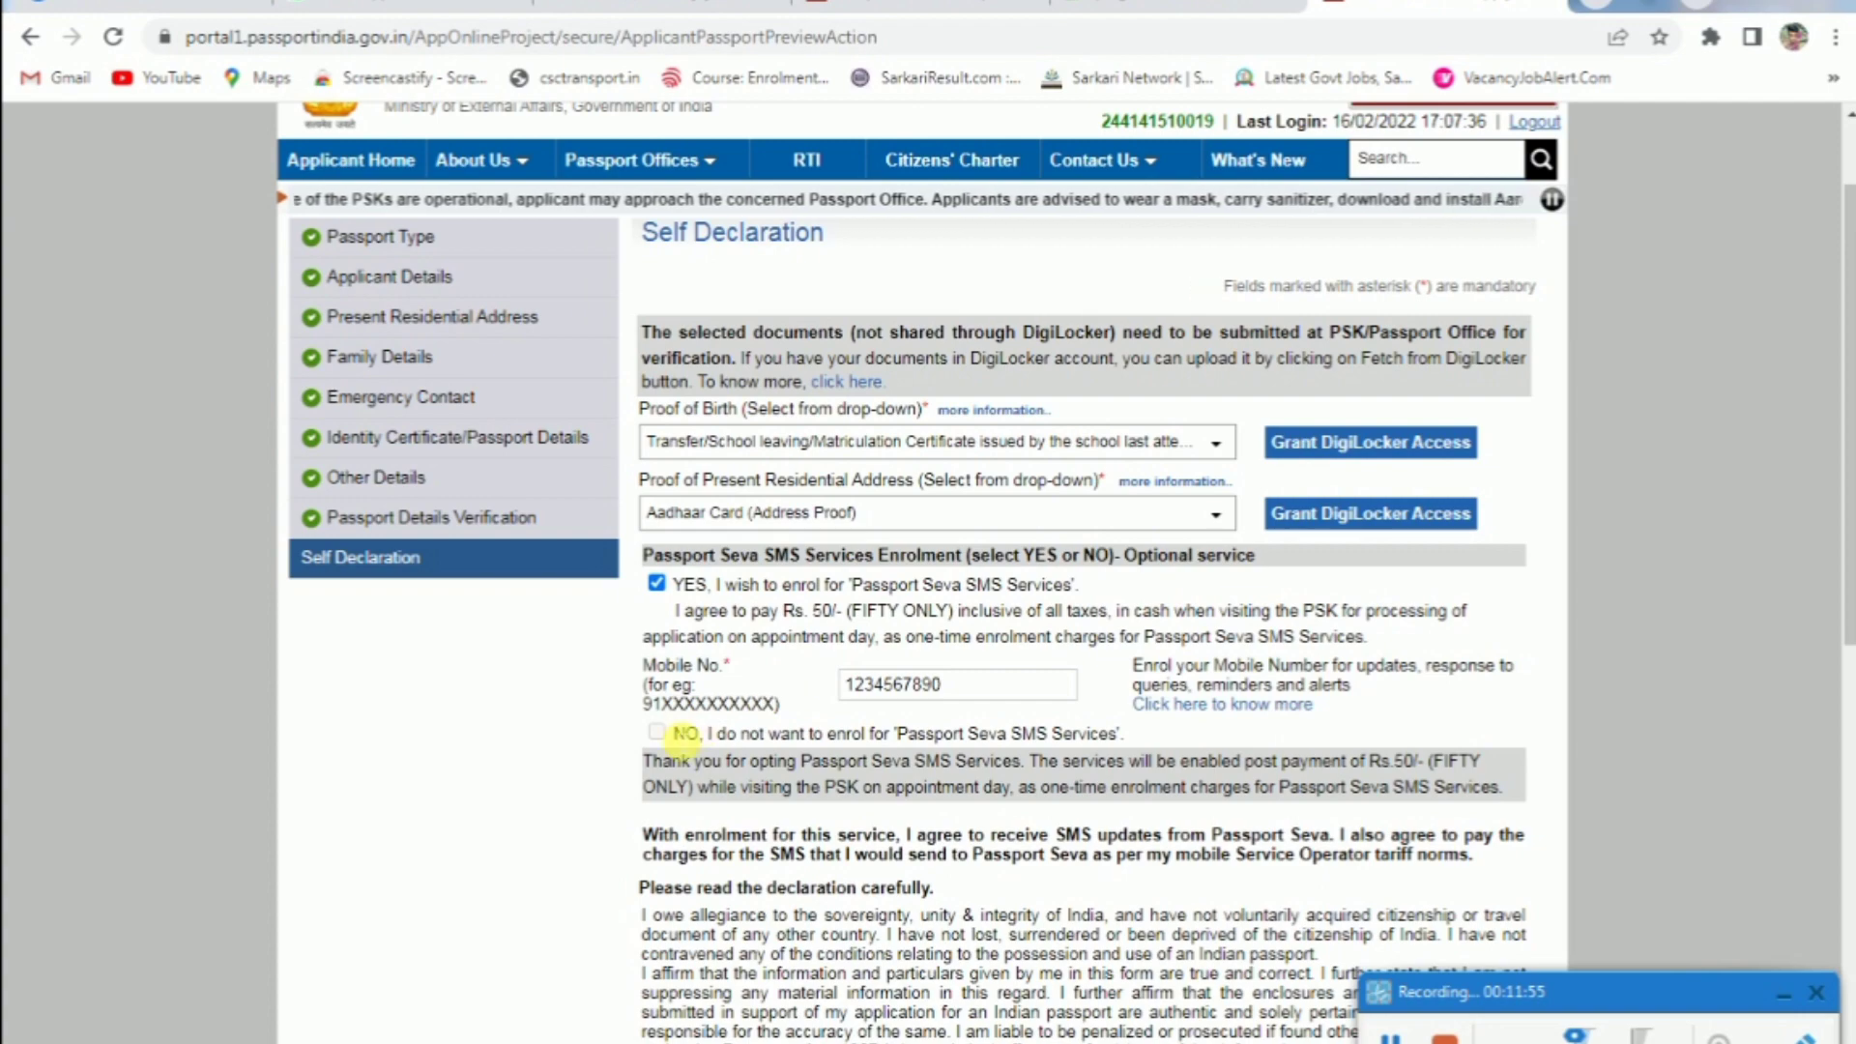
scroll(1113, 525, down, 7)
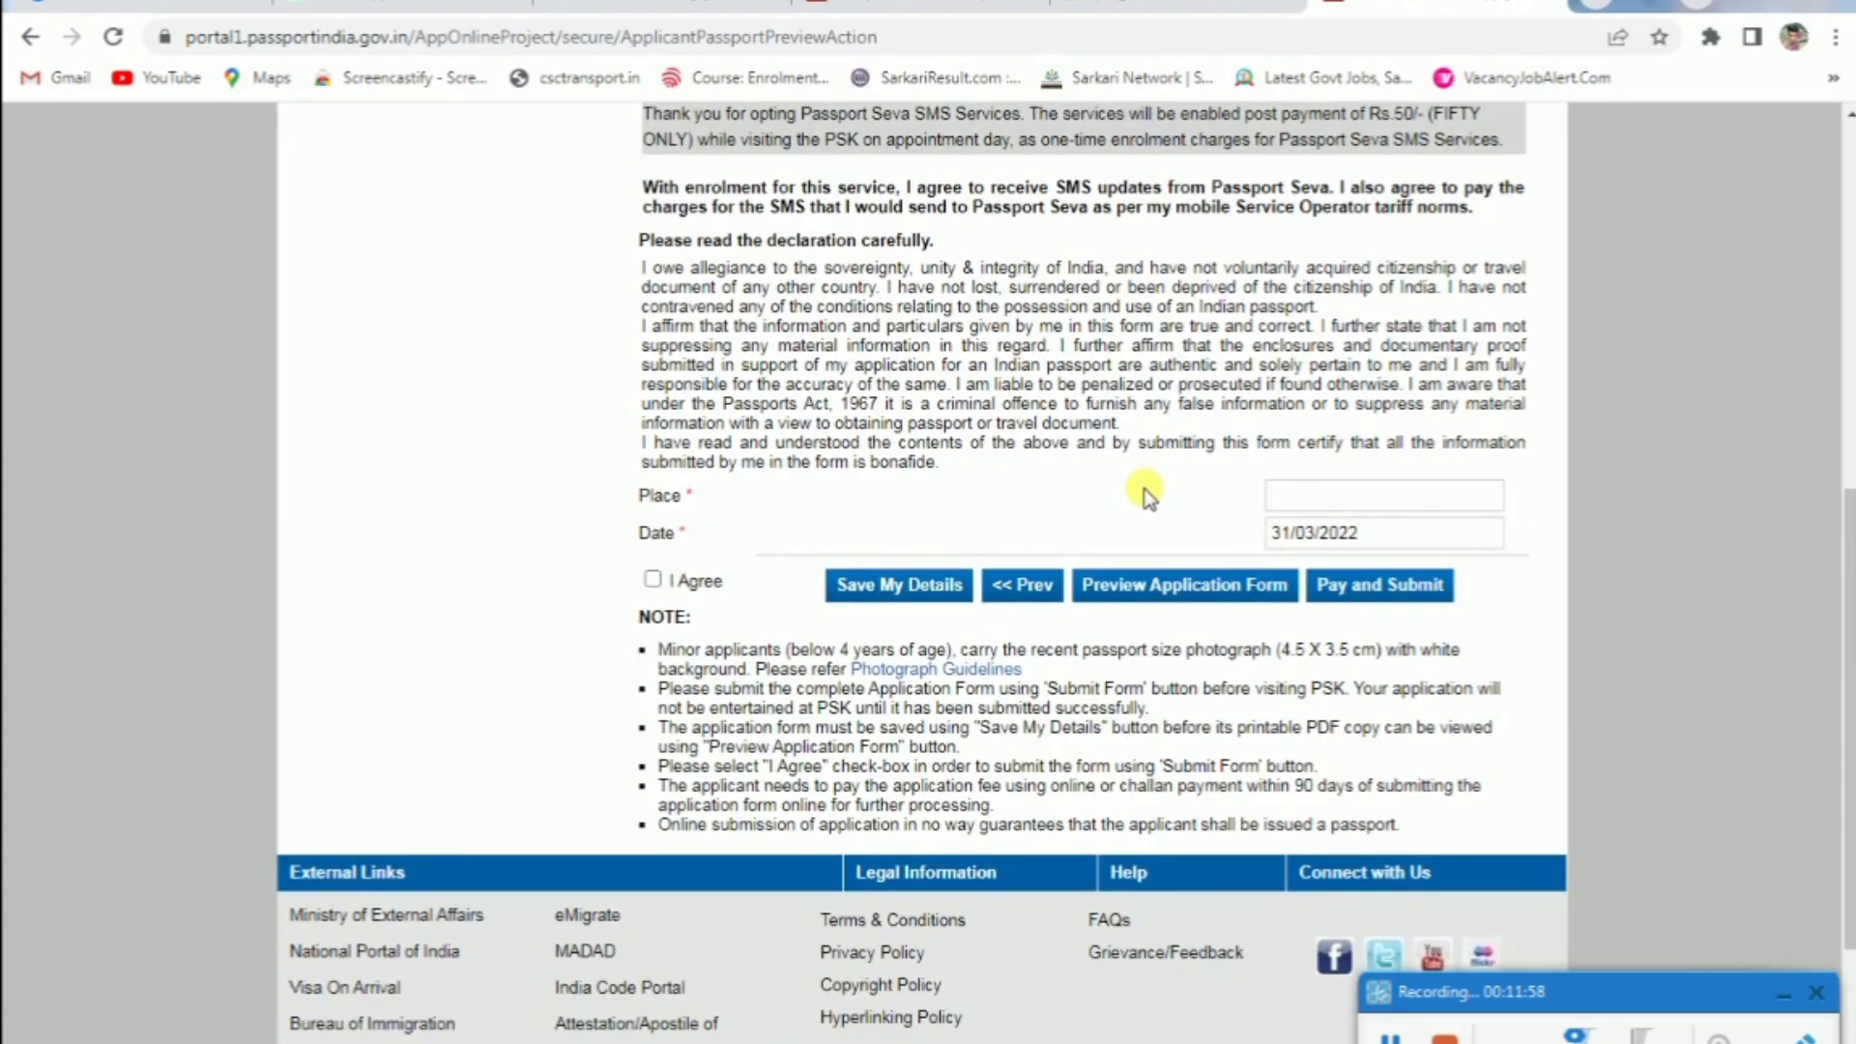
click(1305, 496)
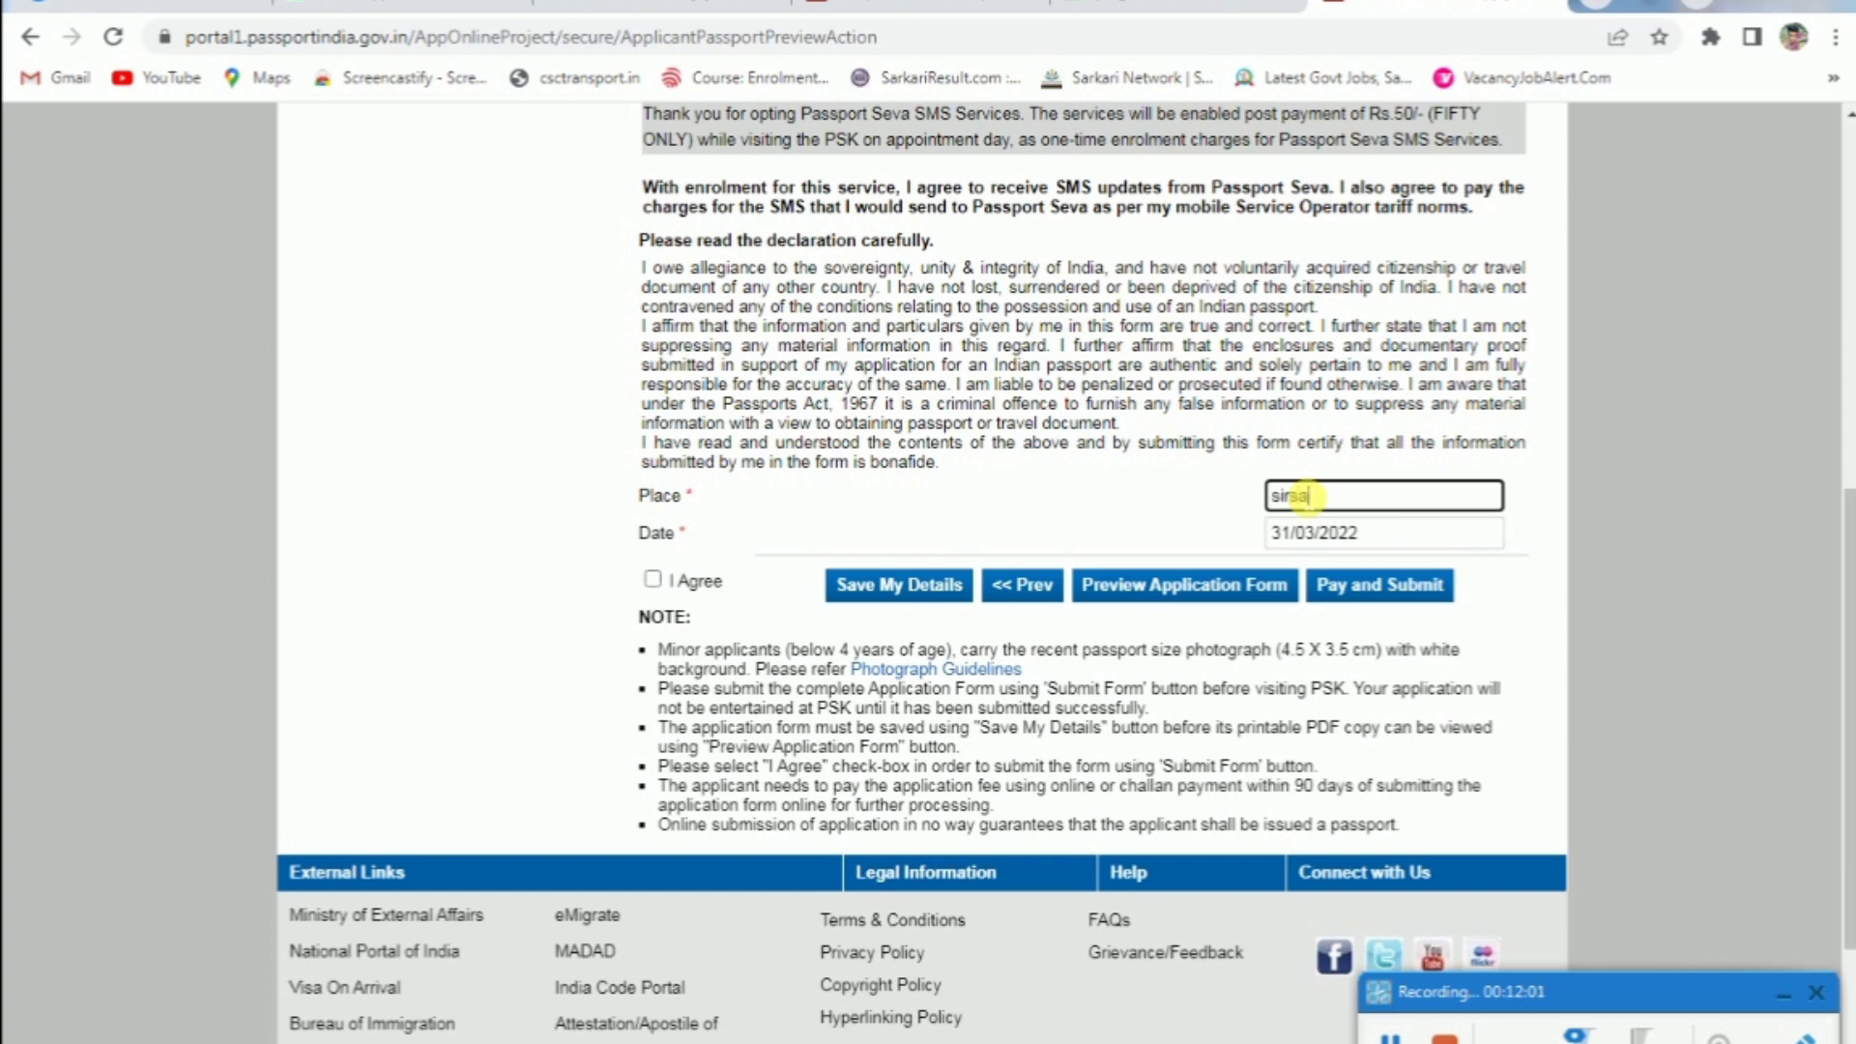
click(1167, 502)
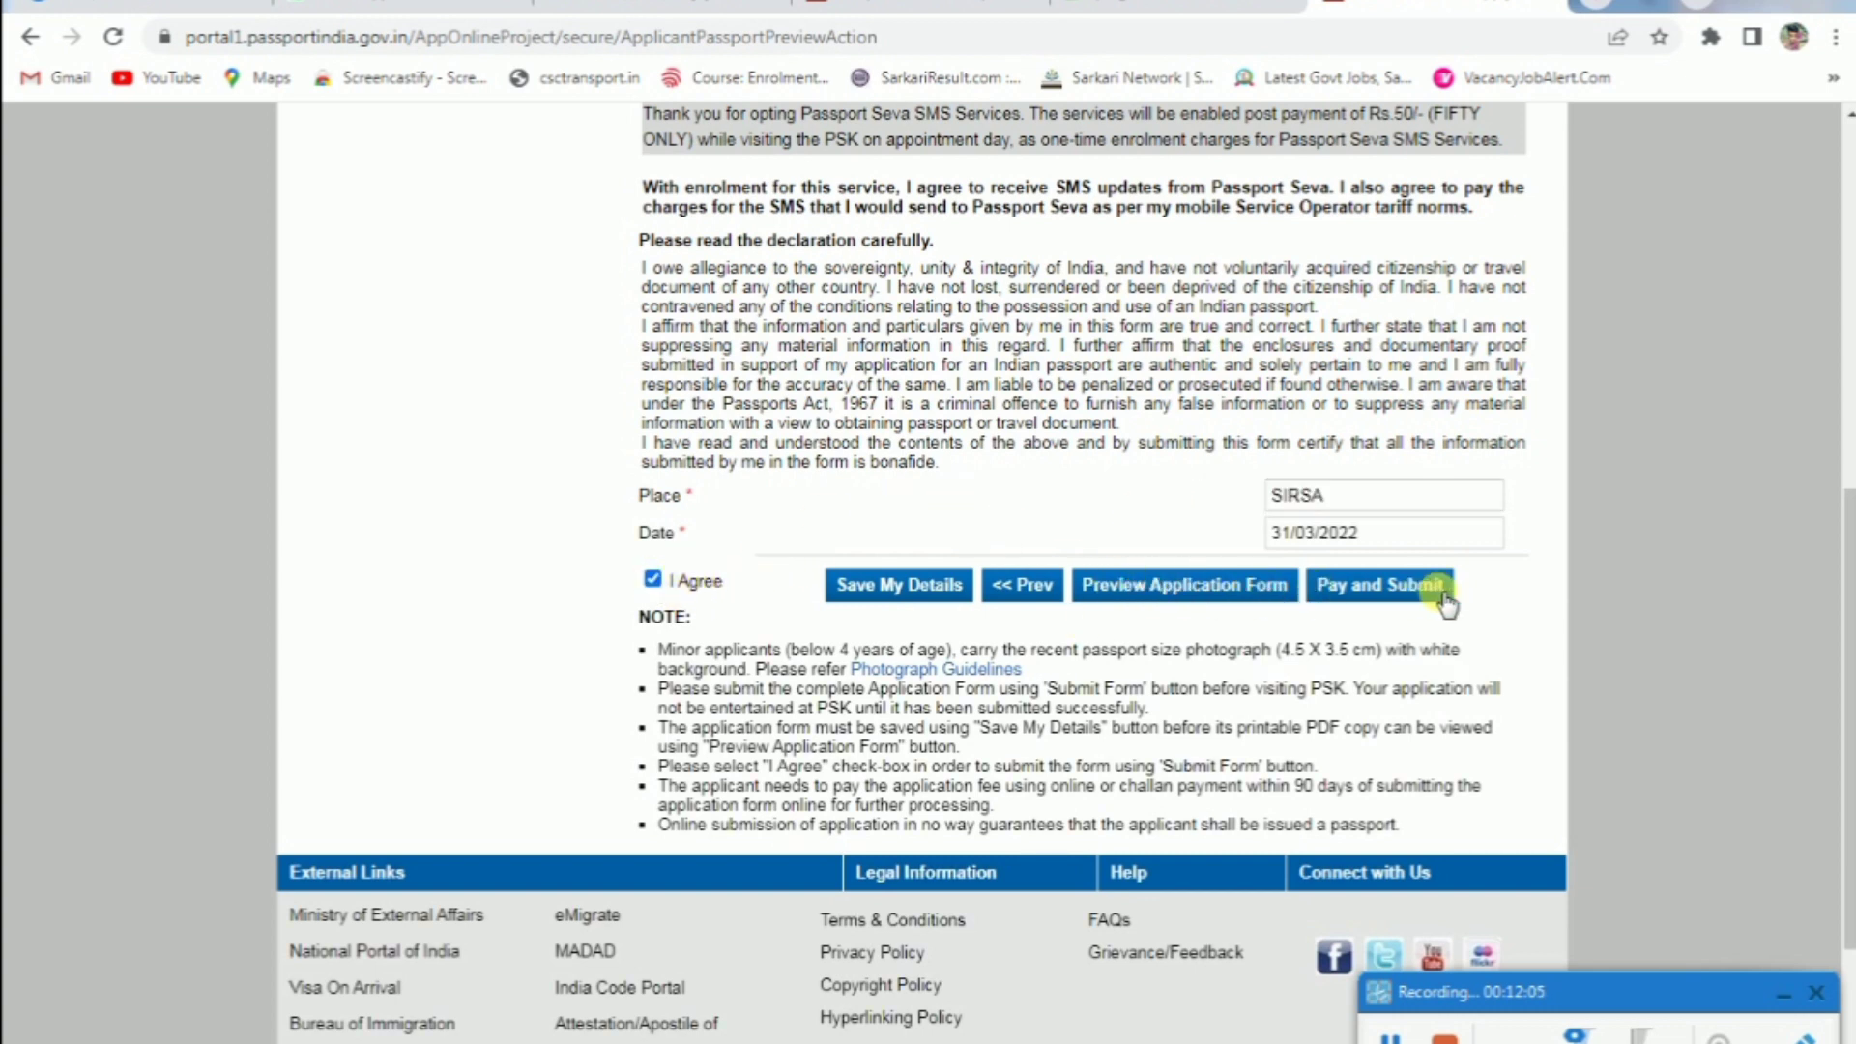
Dismiss the save-first warning and open the printable application form preview
click(1185, 599)
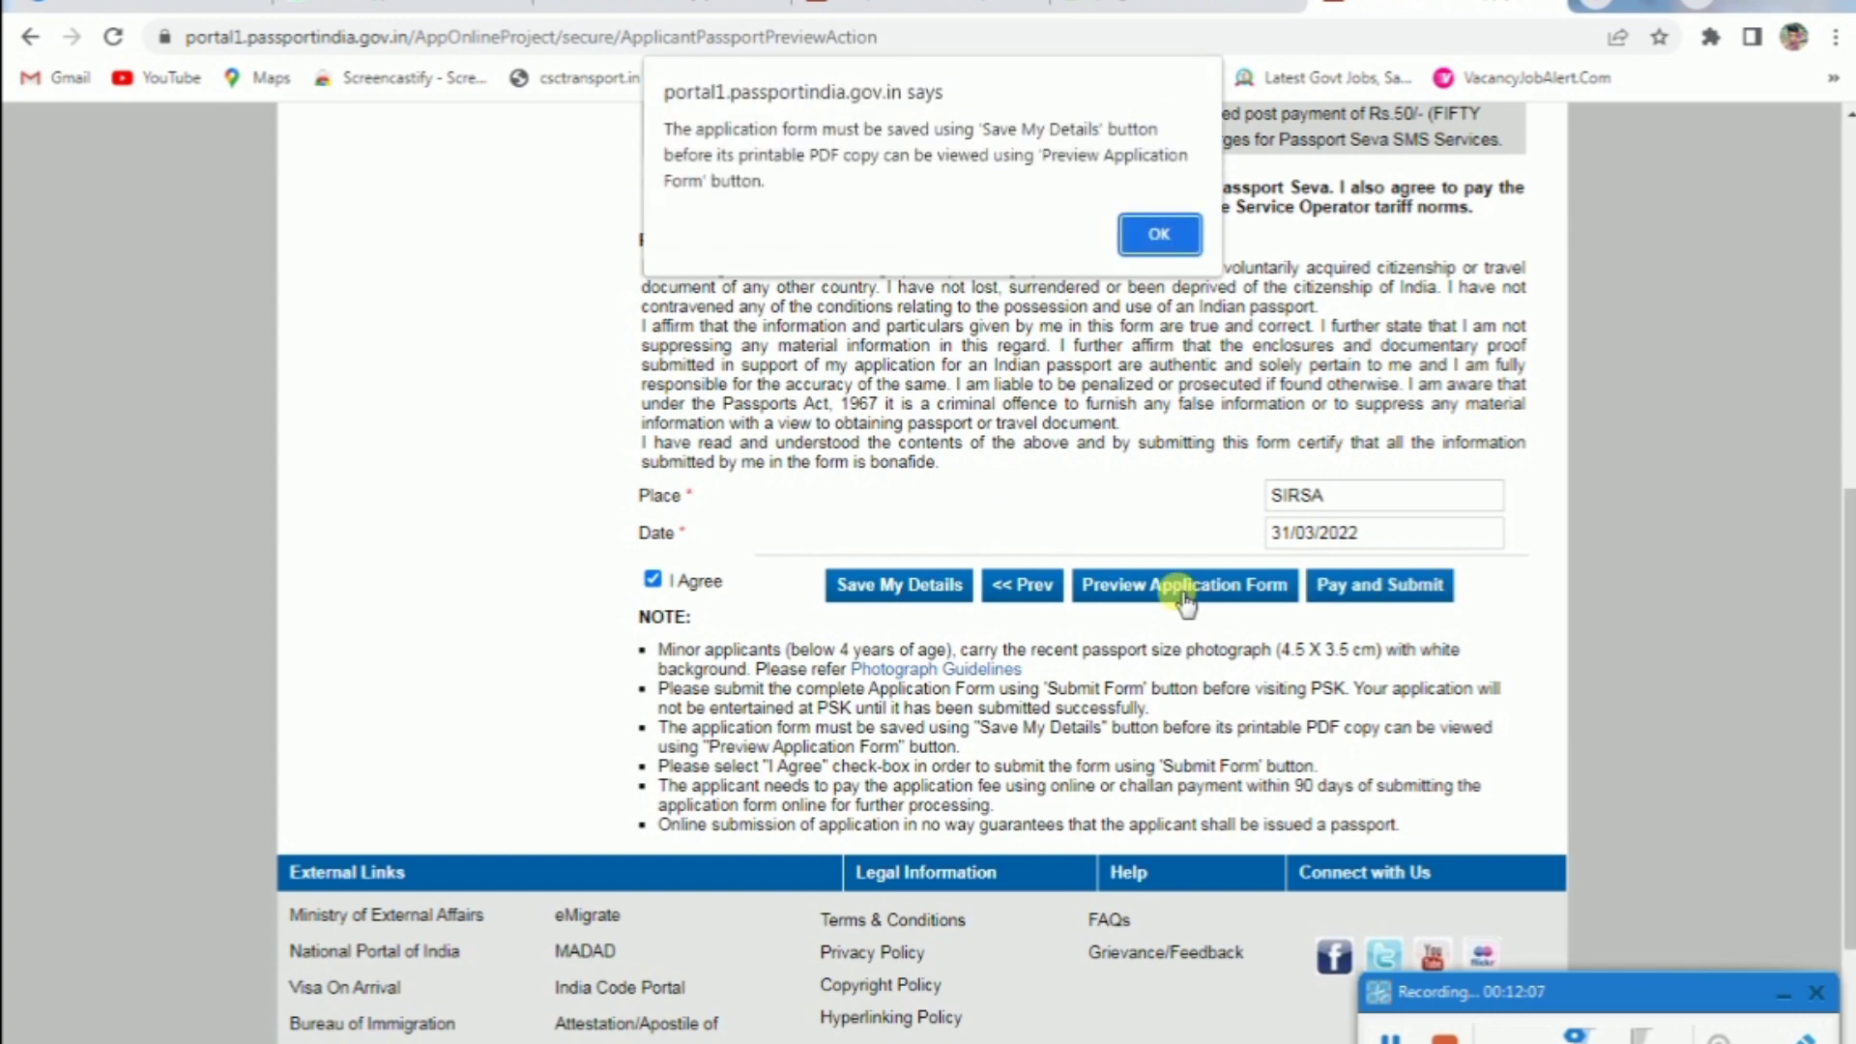
click(1163, 235)
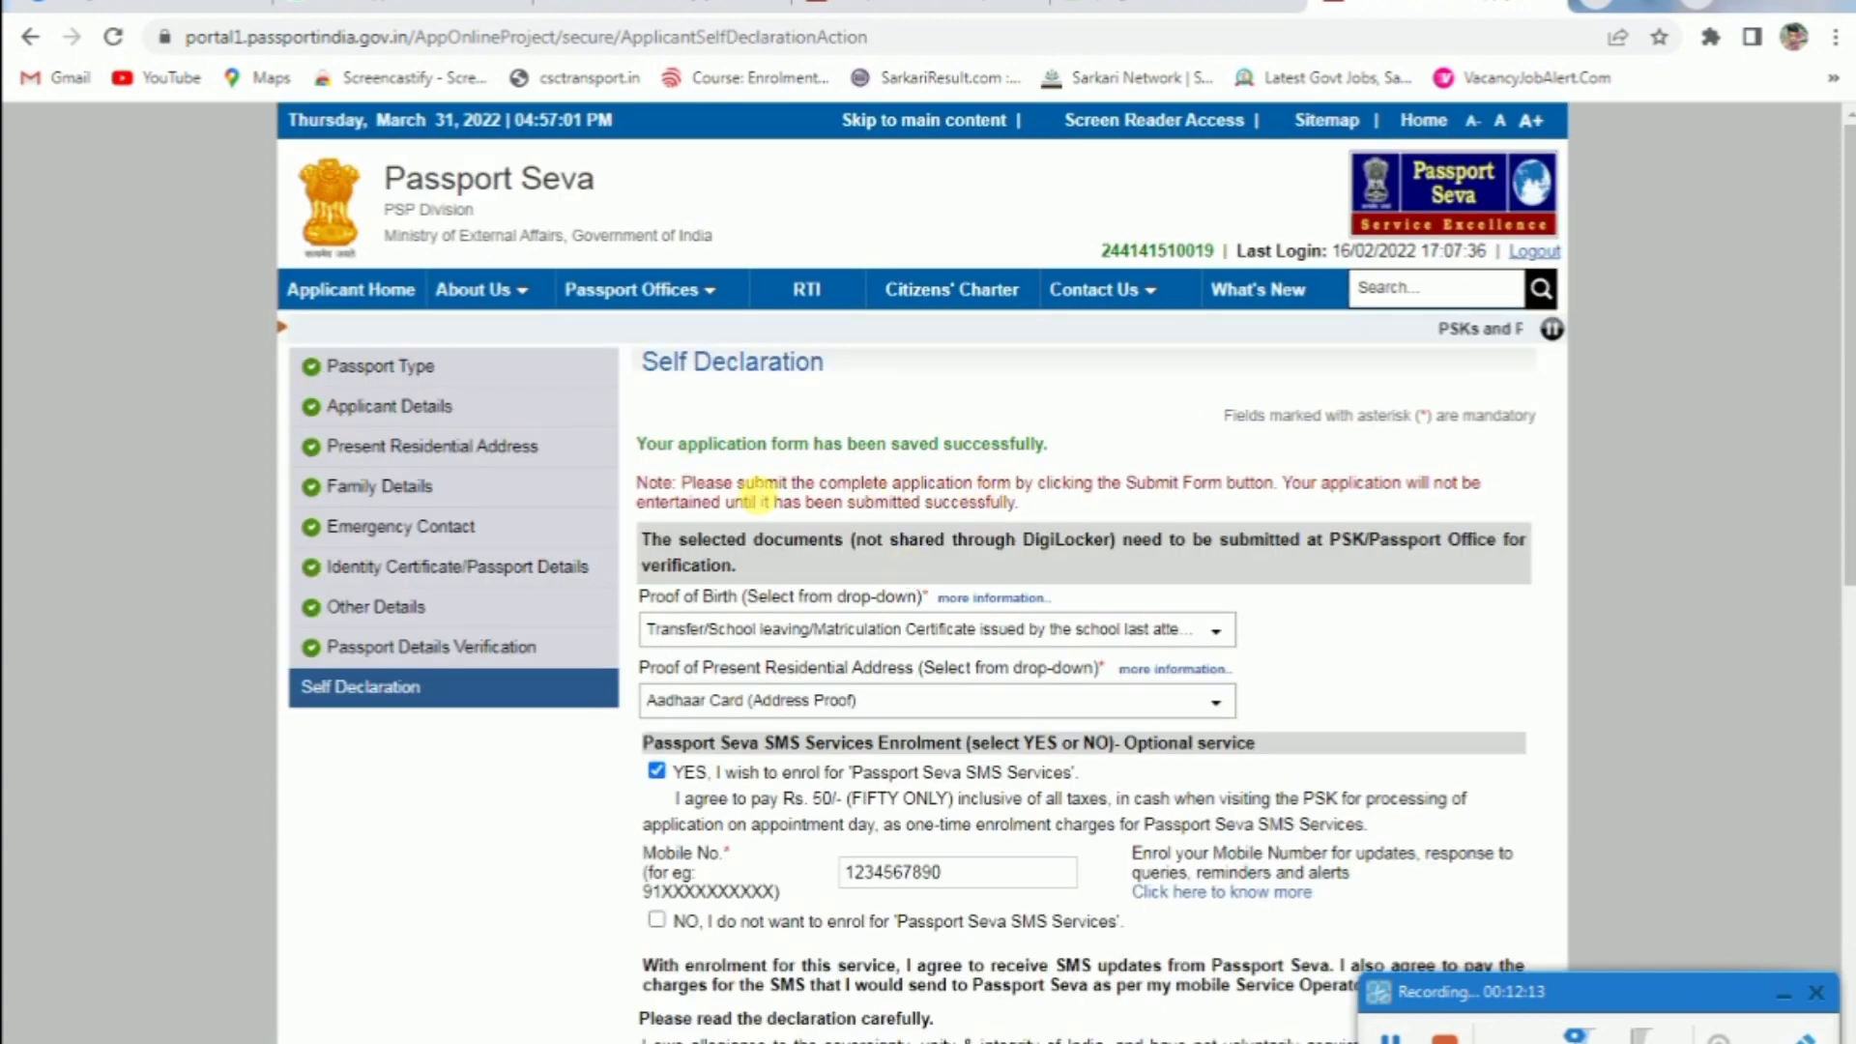
scroll(1127, 455, down, 1)
scroll(309, 193, up, 2)
scroll(950, 462, down, 6)
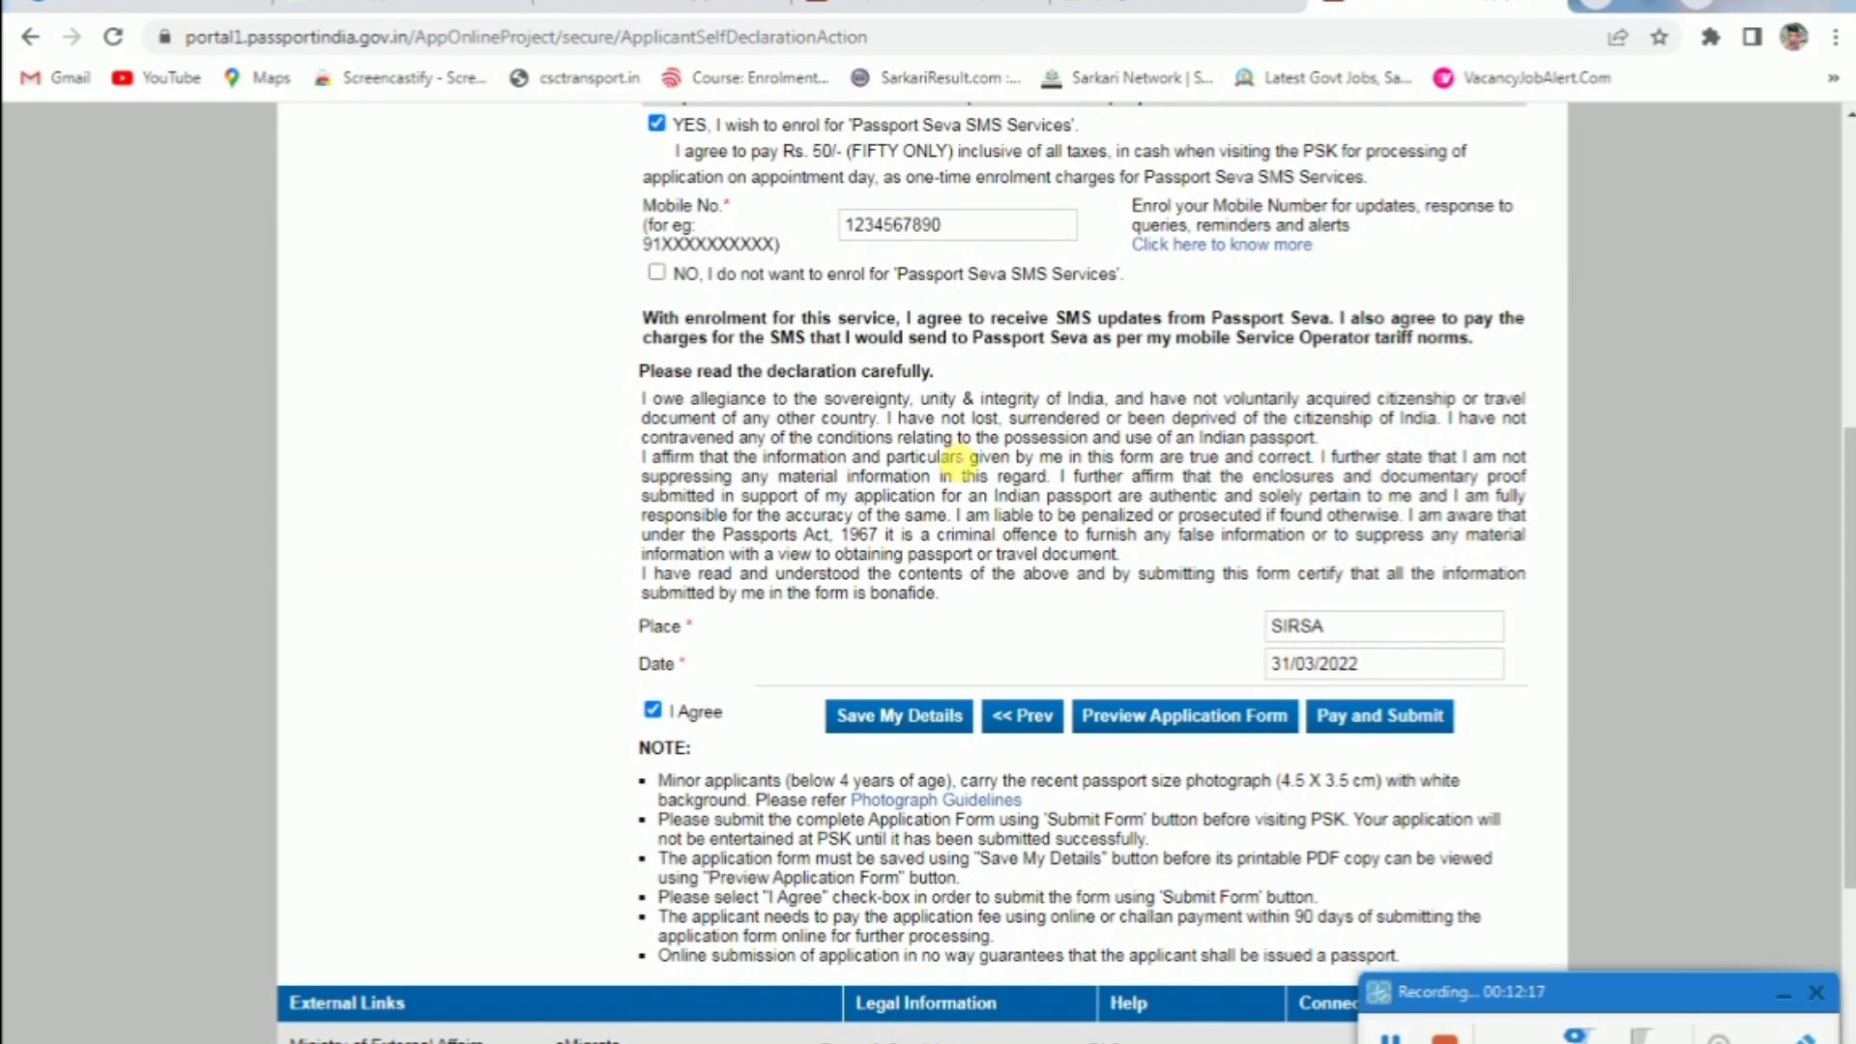
scroll(953, 463, down, 3)
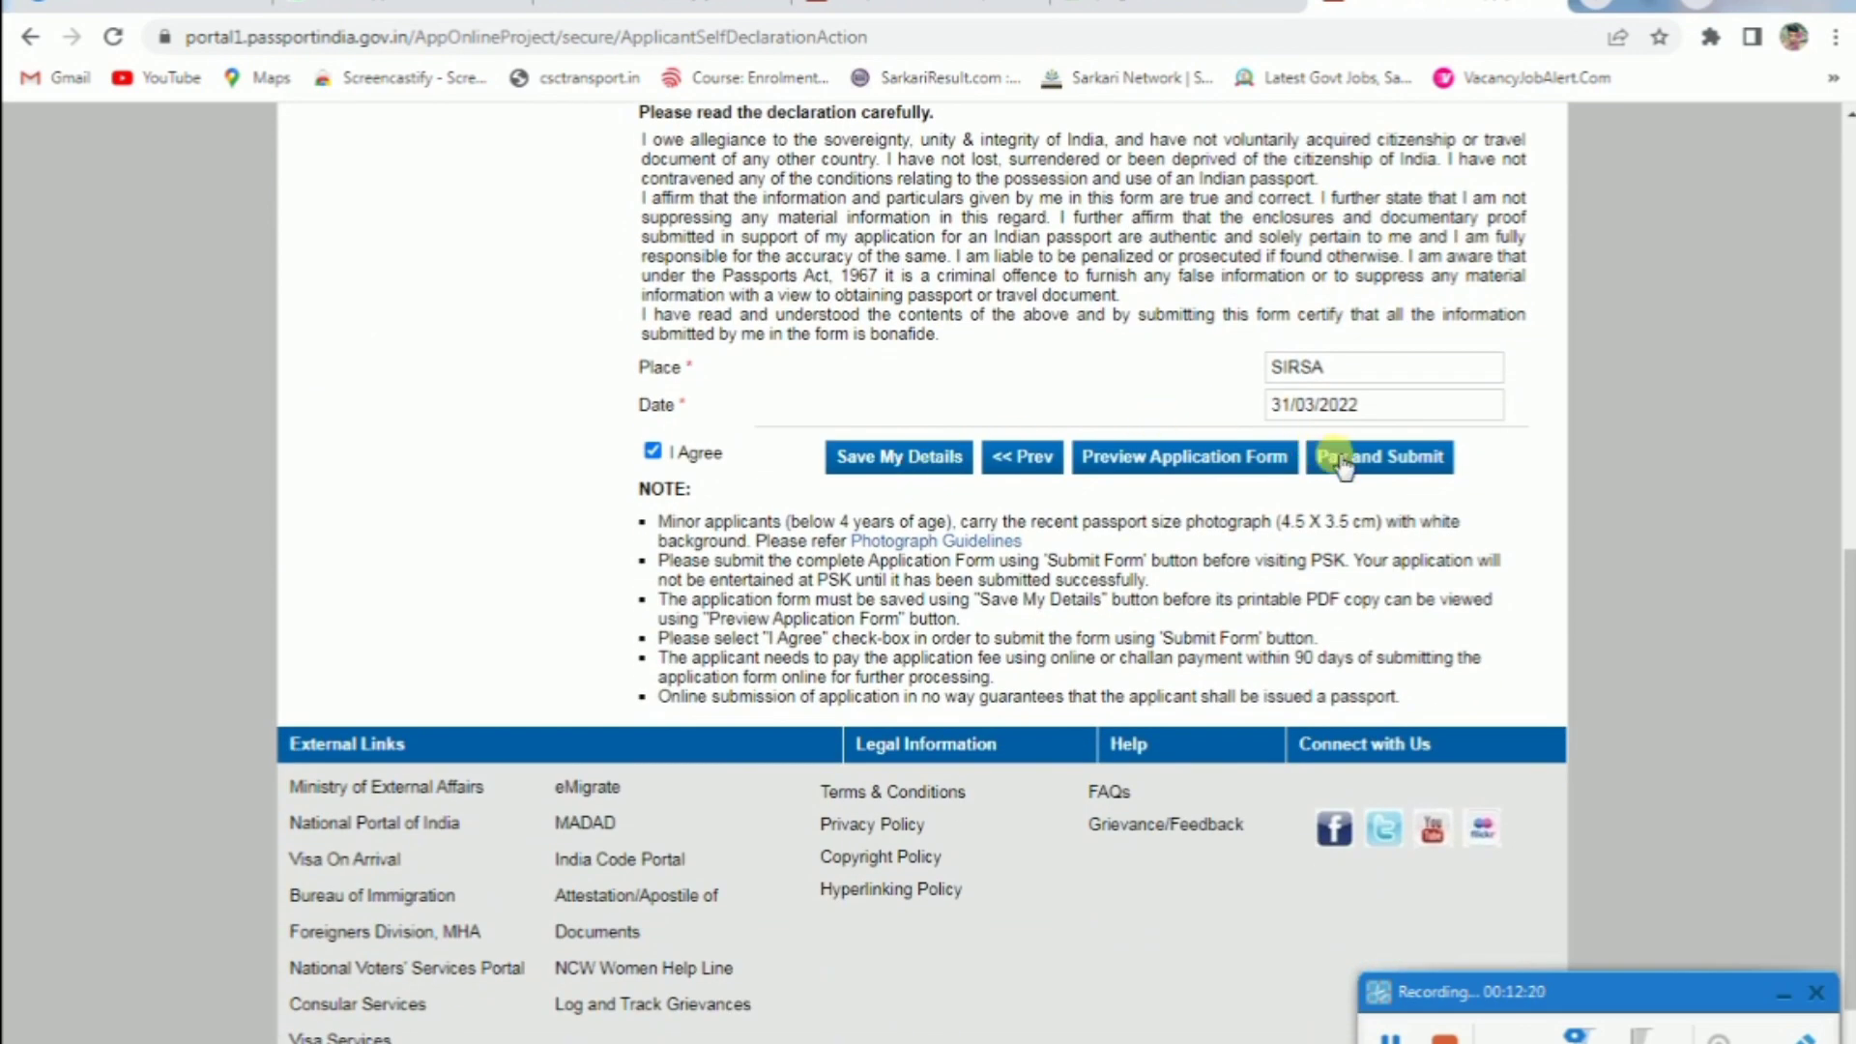
click(1208, 464)
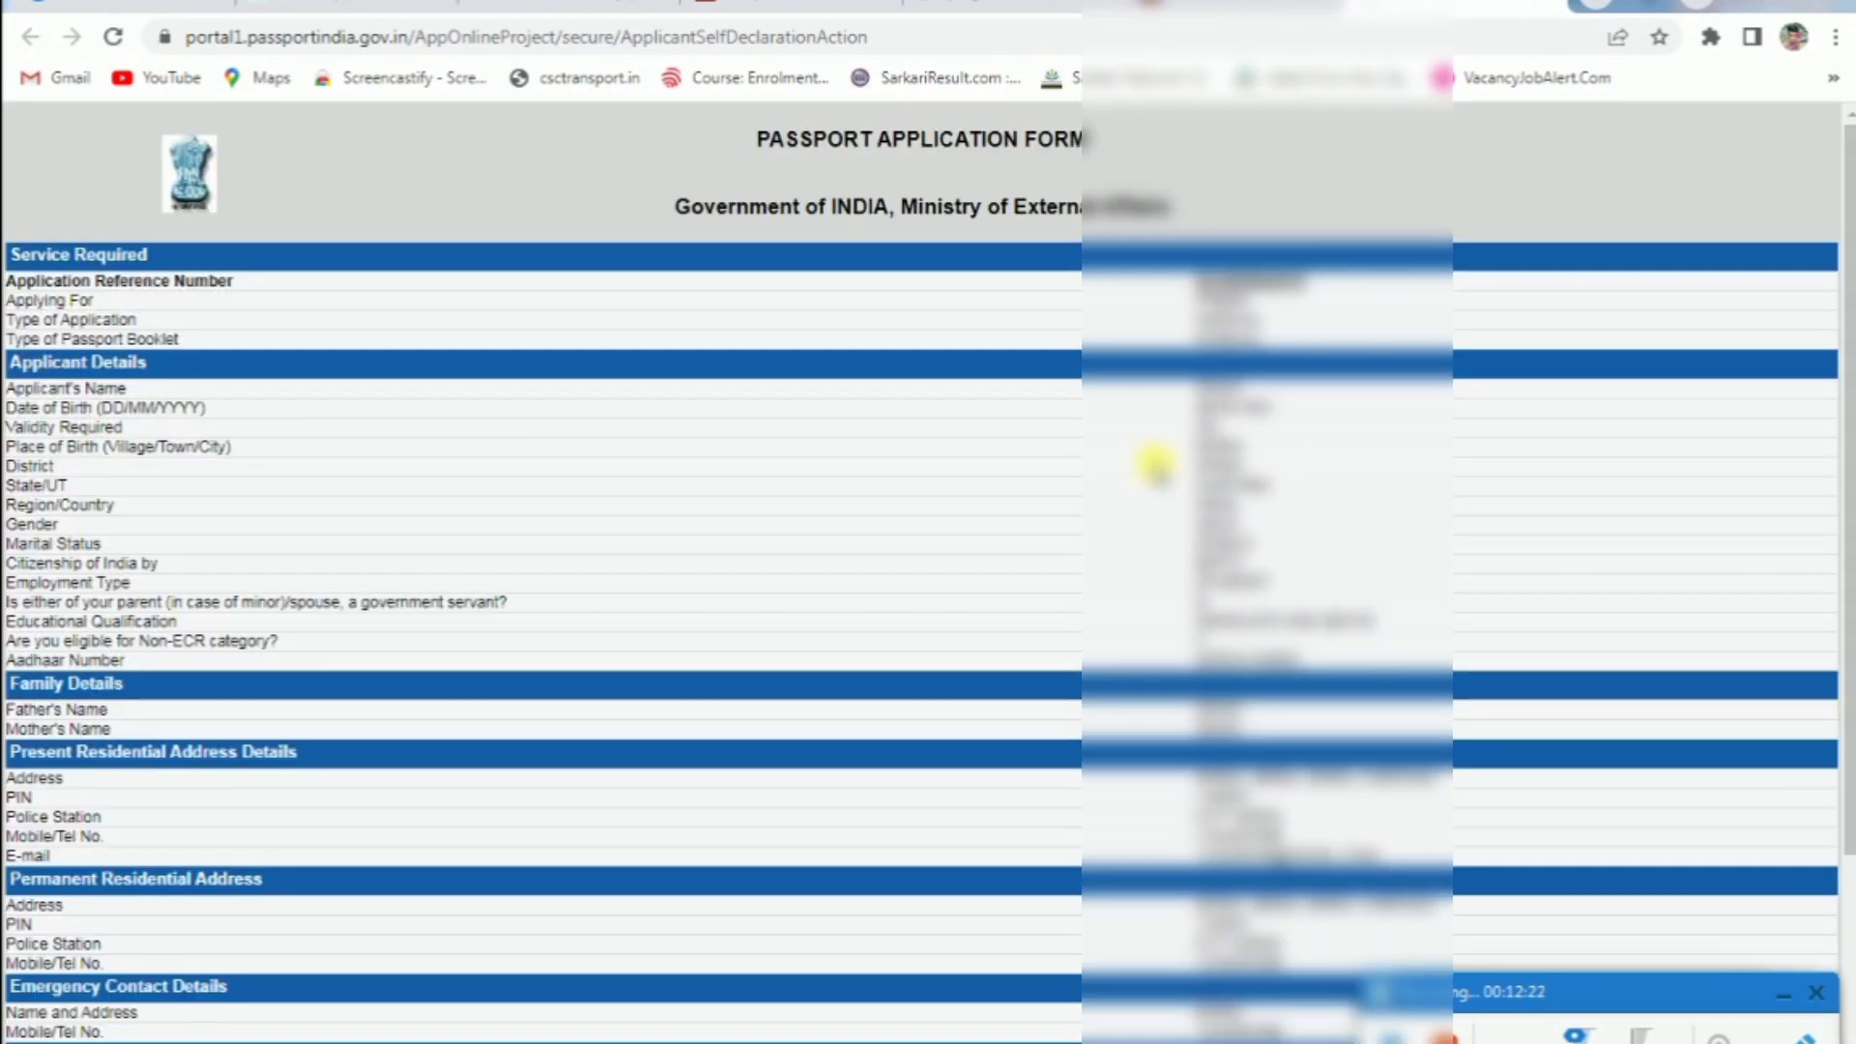
Scroll the application form preview and close it
scroll(585, 400, down, 3)
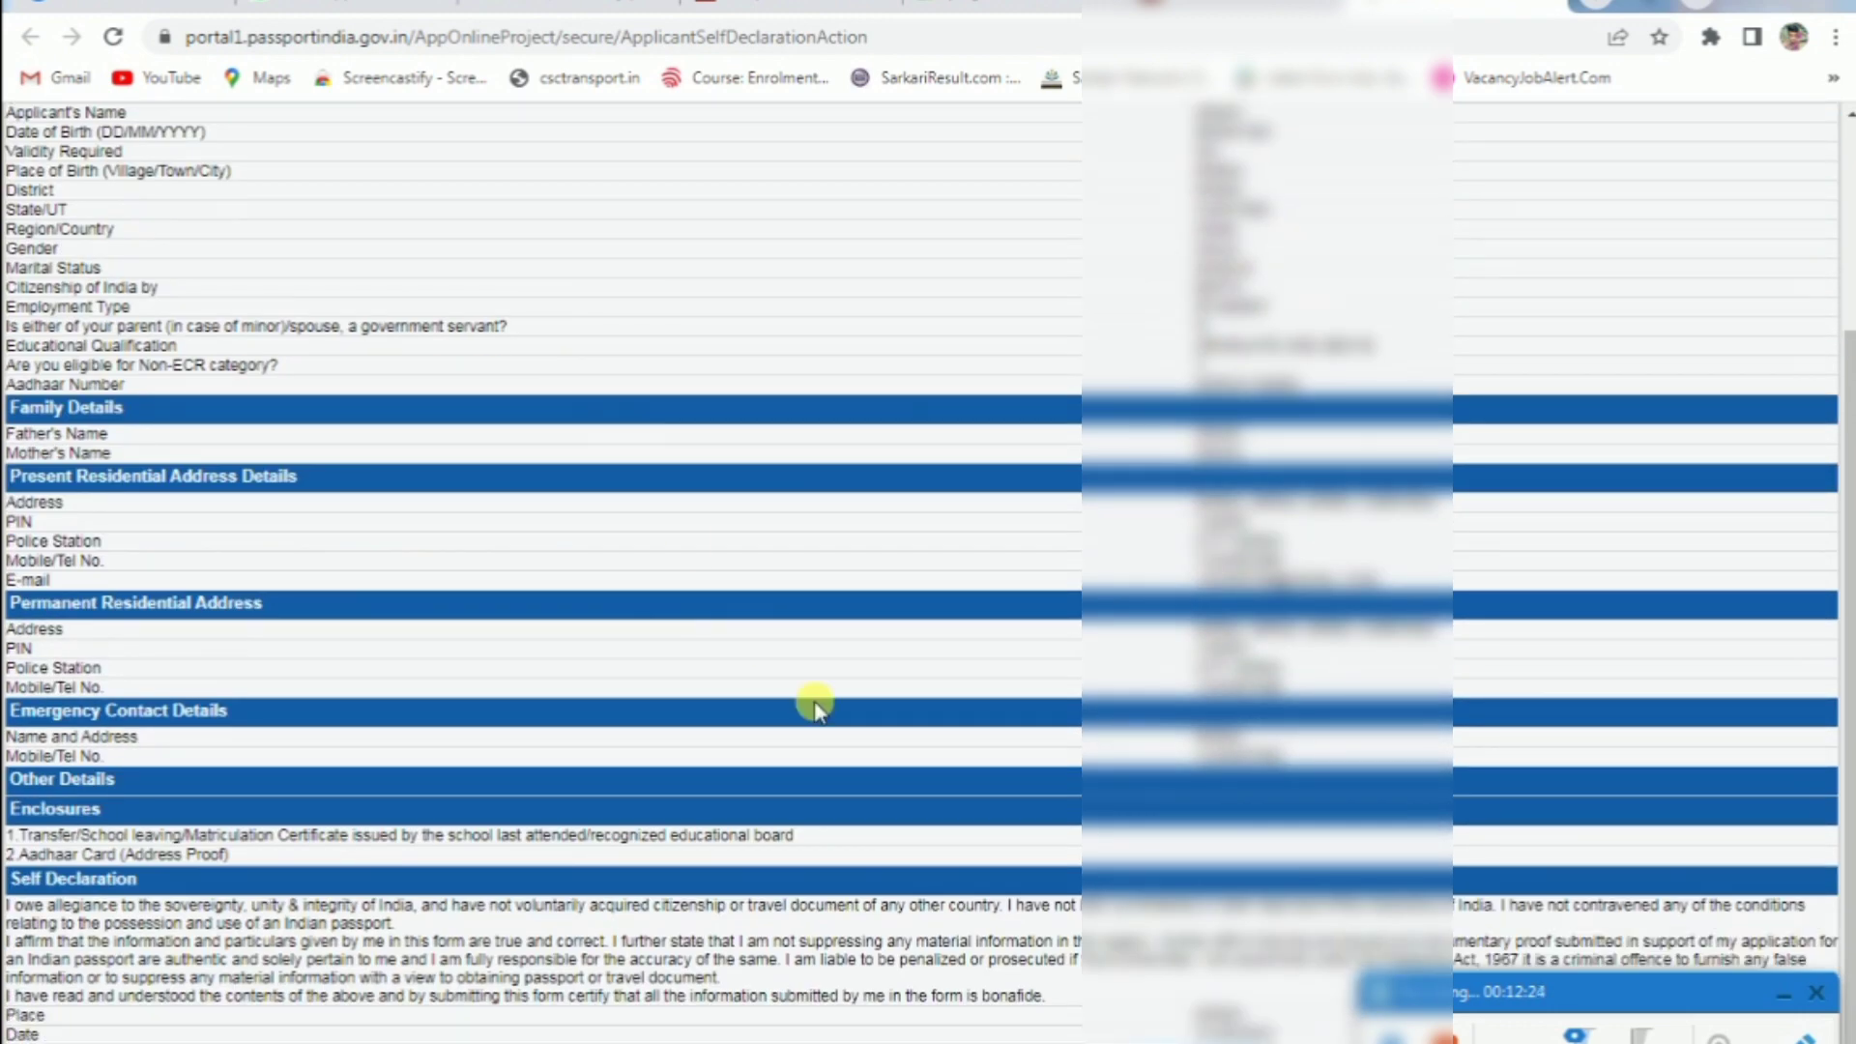
scroll(1196, 509, up, 3)
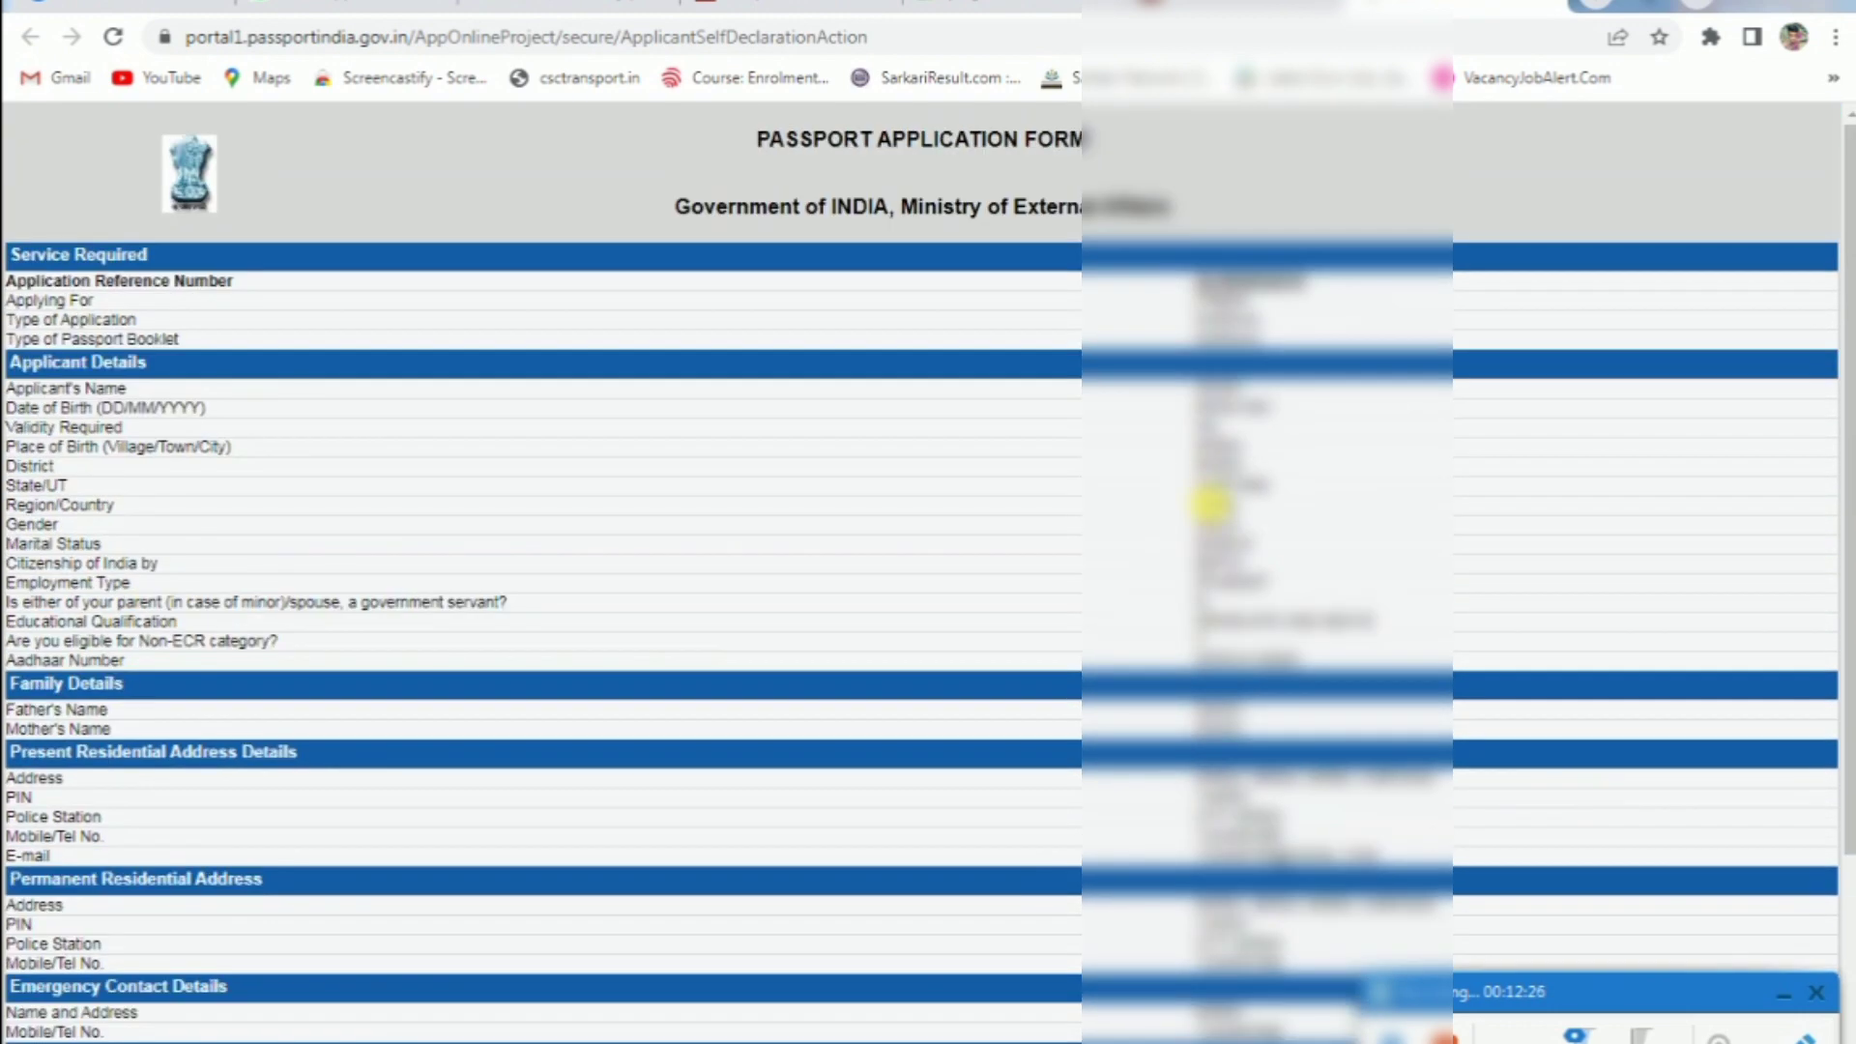
key(ctrl+w)
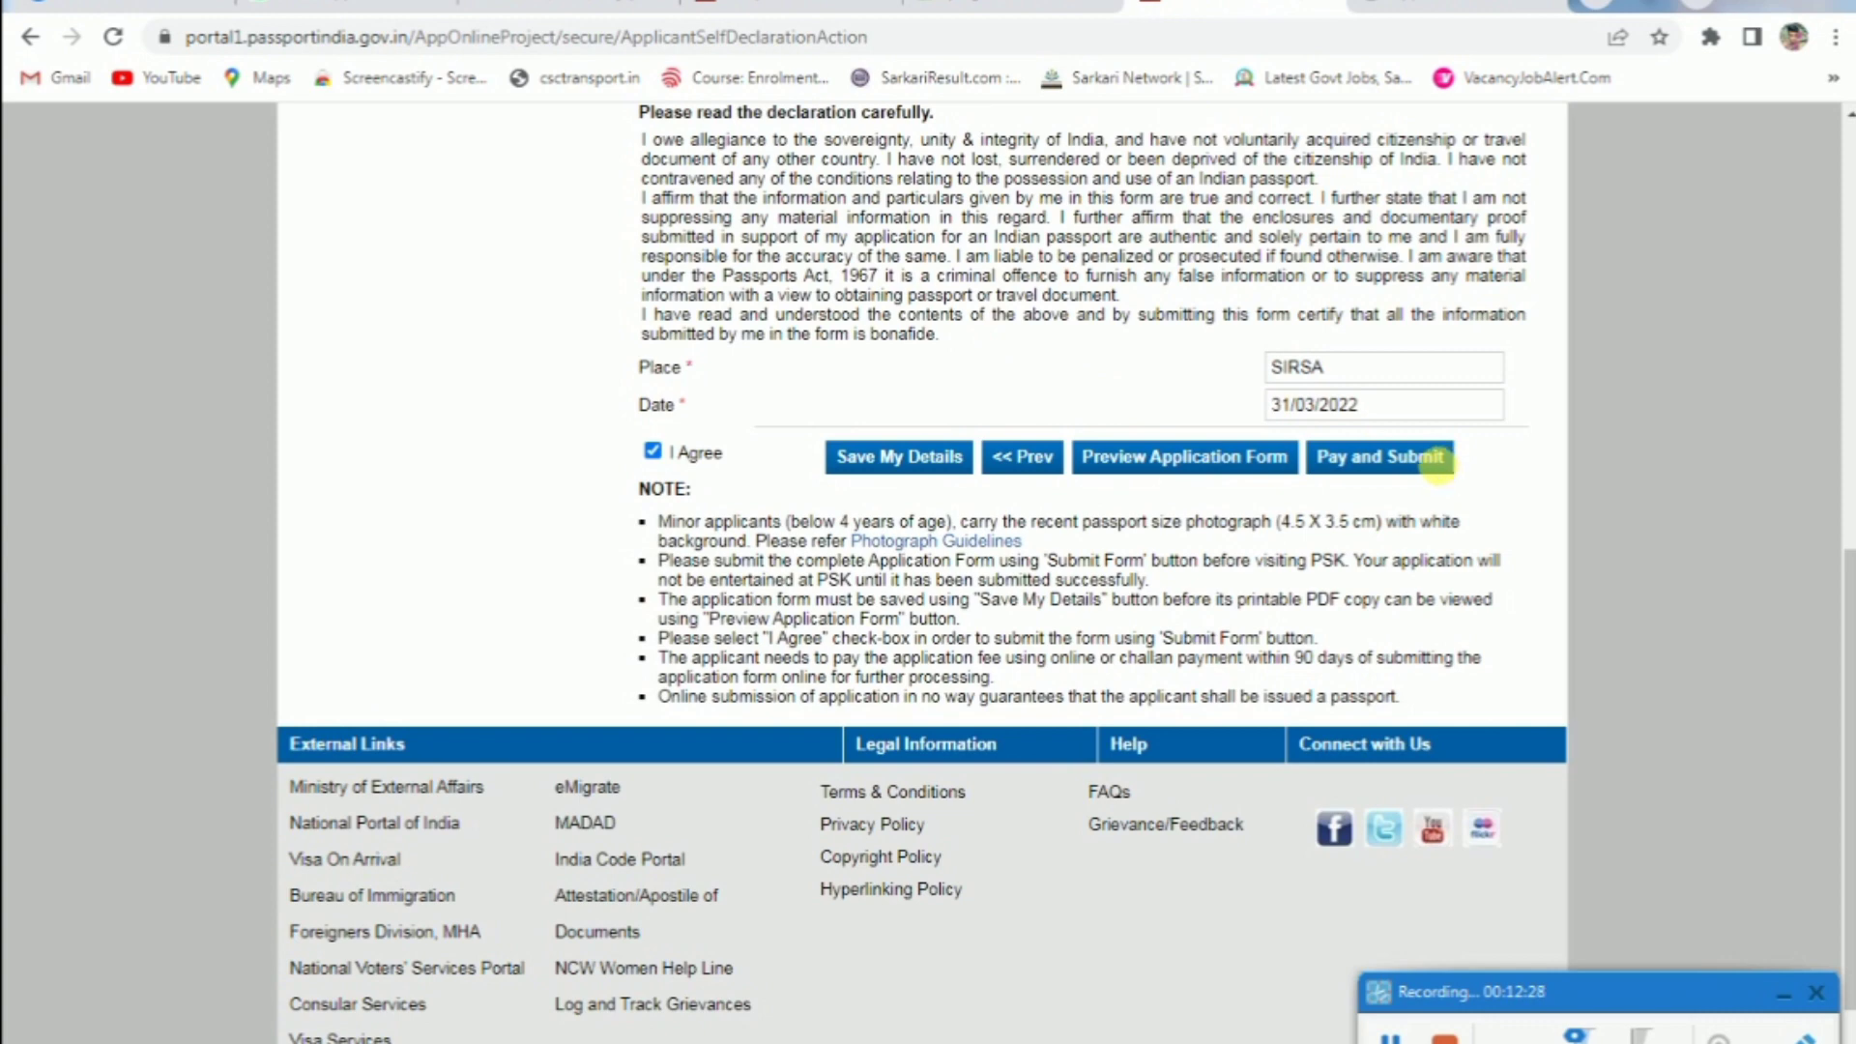
Start Pay and Submit, note the 43.64 CSC wallet balance, and return to the portal
click(1448, 458)
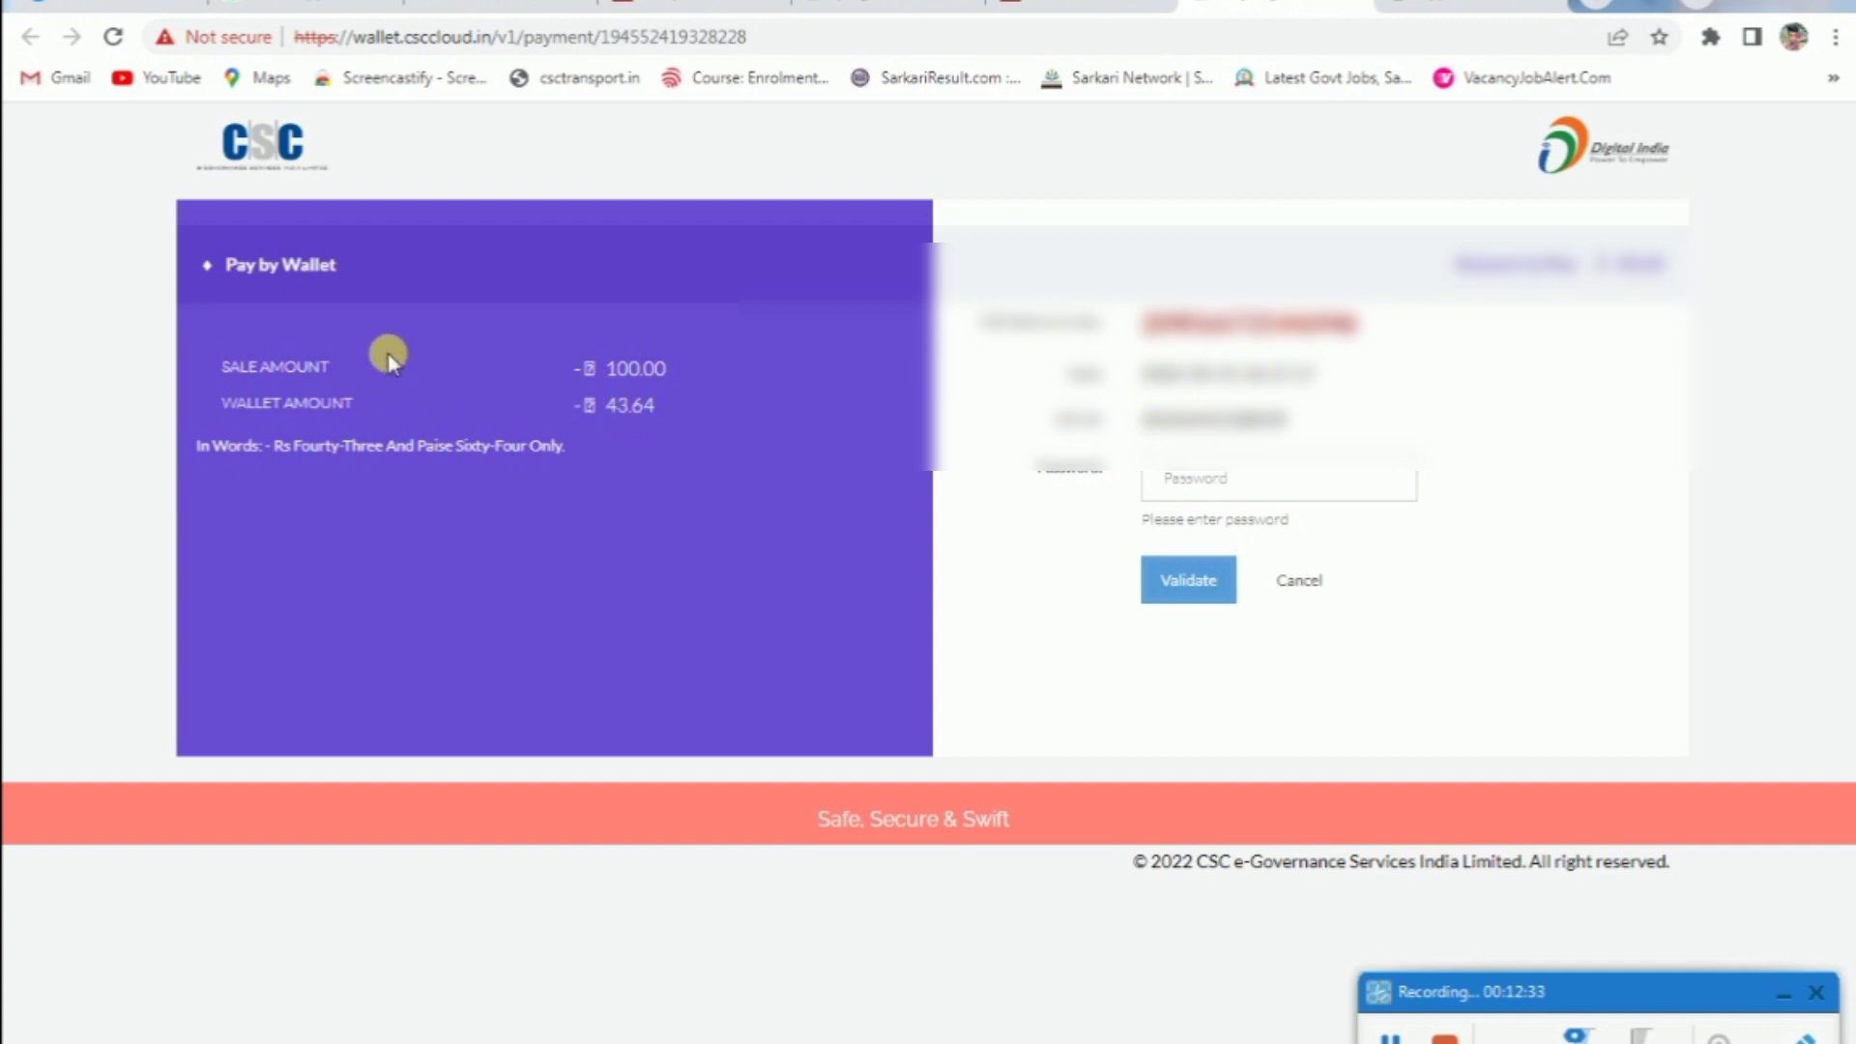
drag(565, 403, 696, 397)
click(1073, 8)
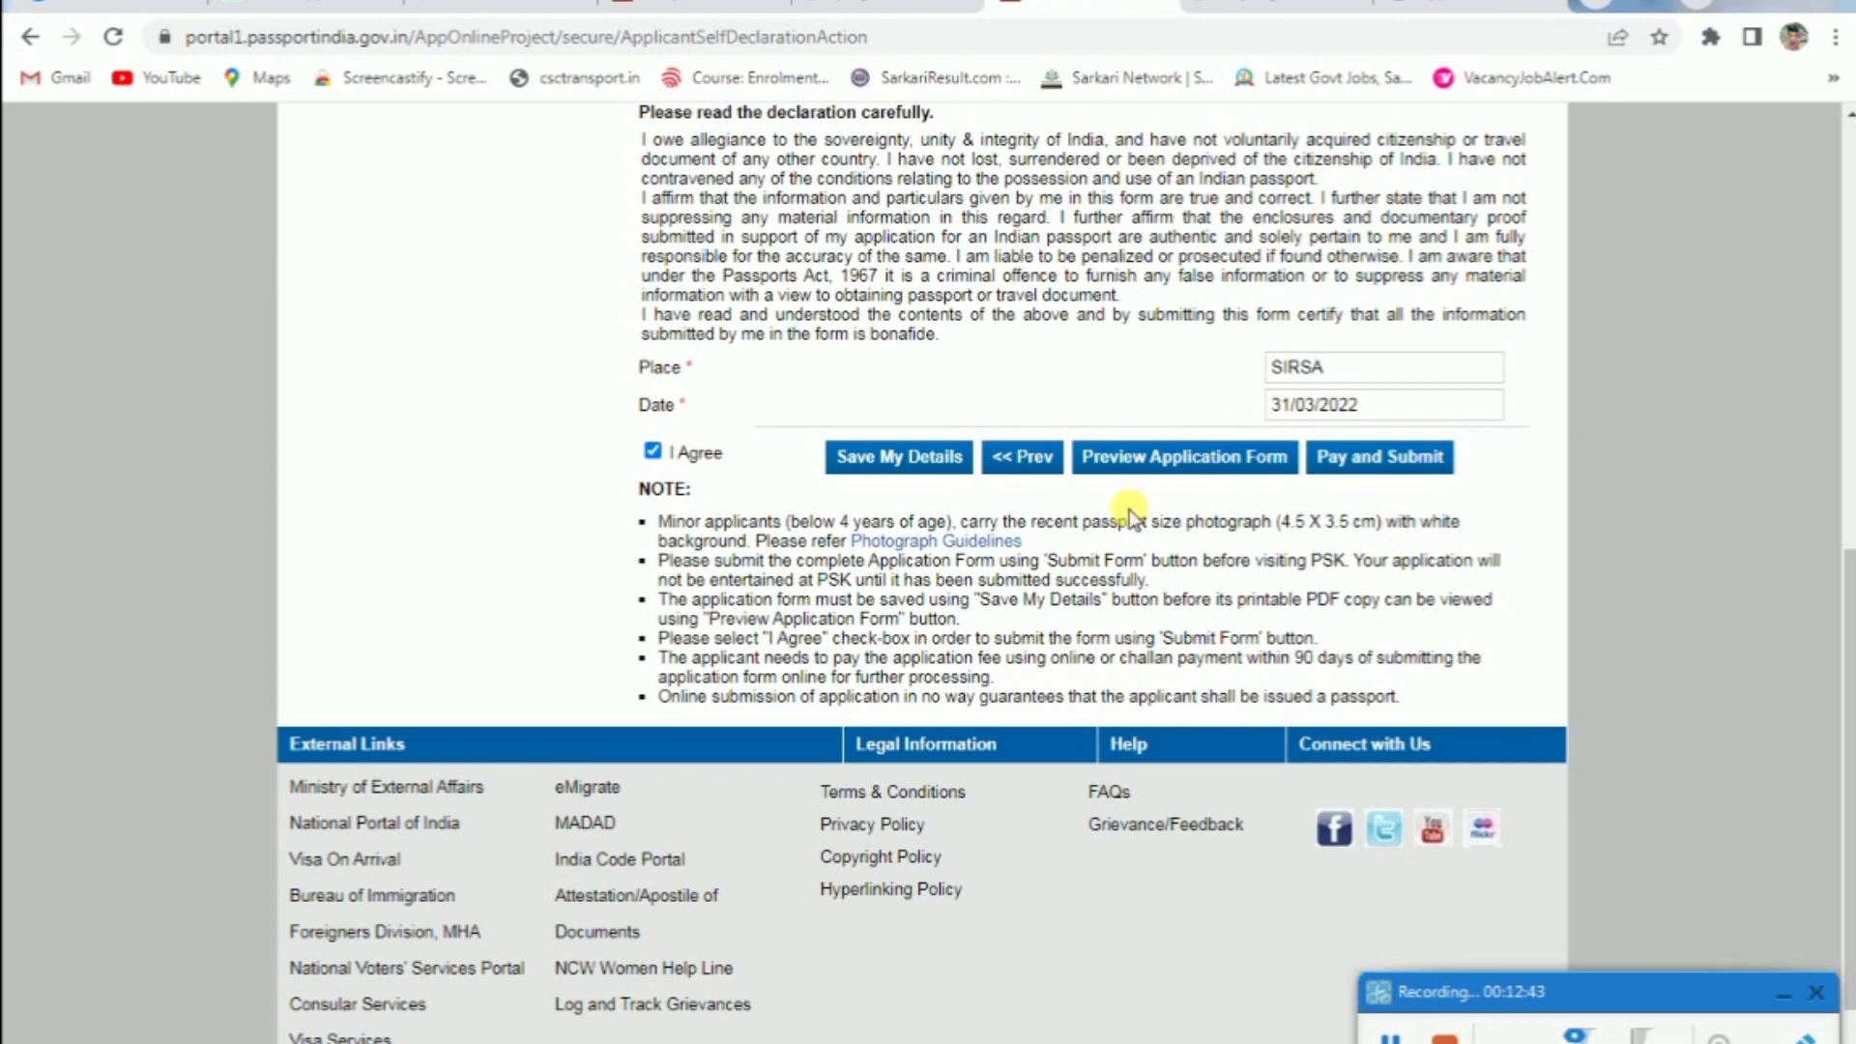
scroll(1159, 490, up, 1)
scroll(1160, 490, up, 6)
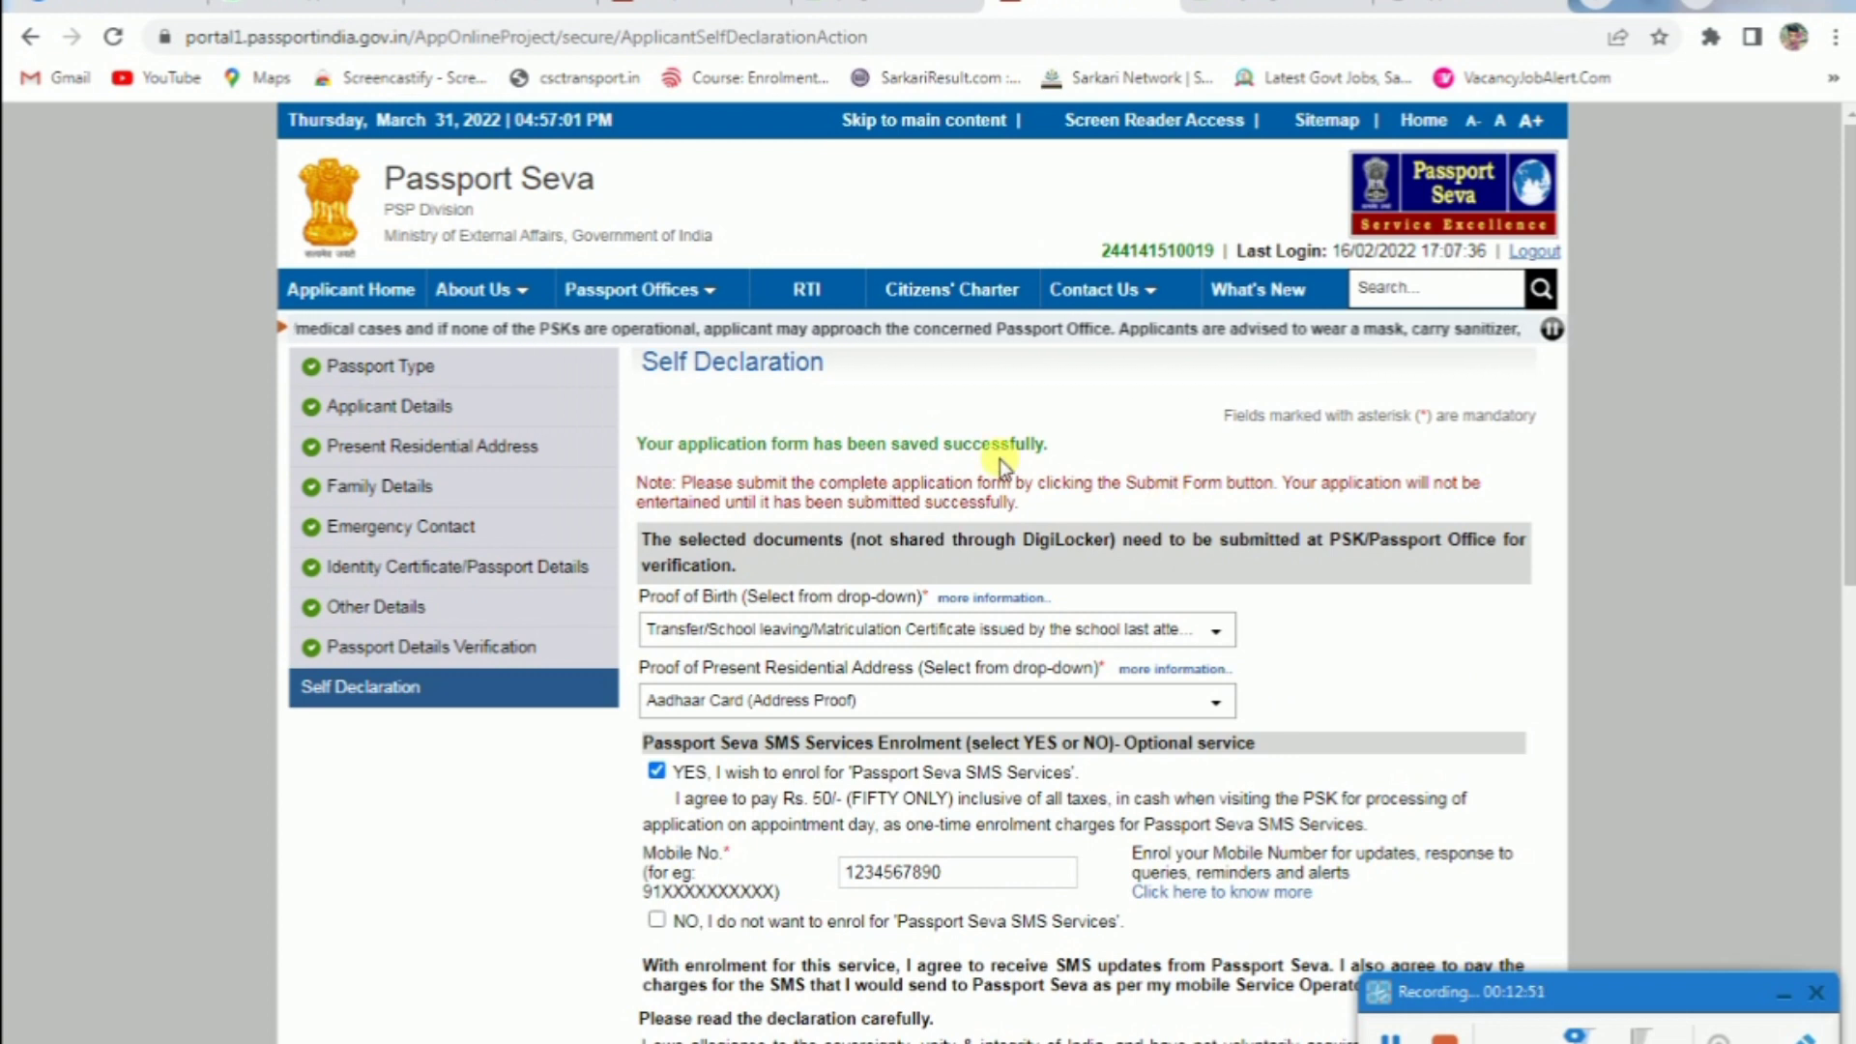
From View Saved/Submitted Applications, submit the form and highlight the ARN success message
mouse_move(436, 348)
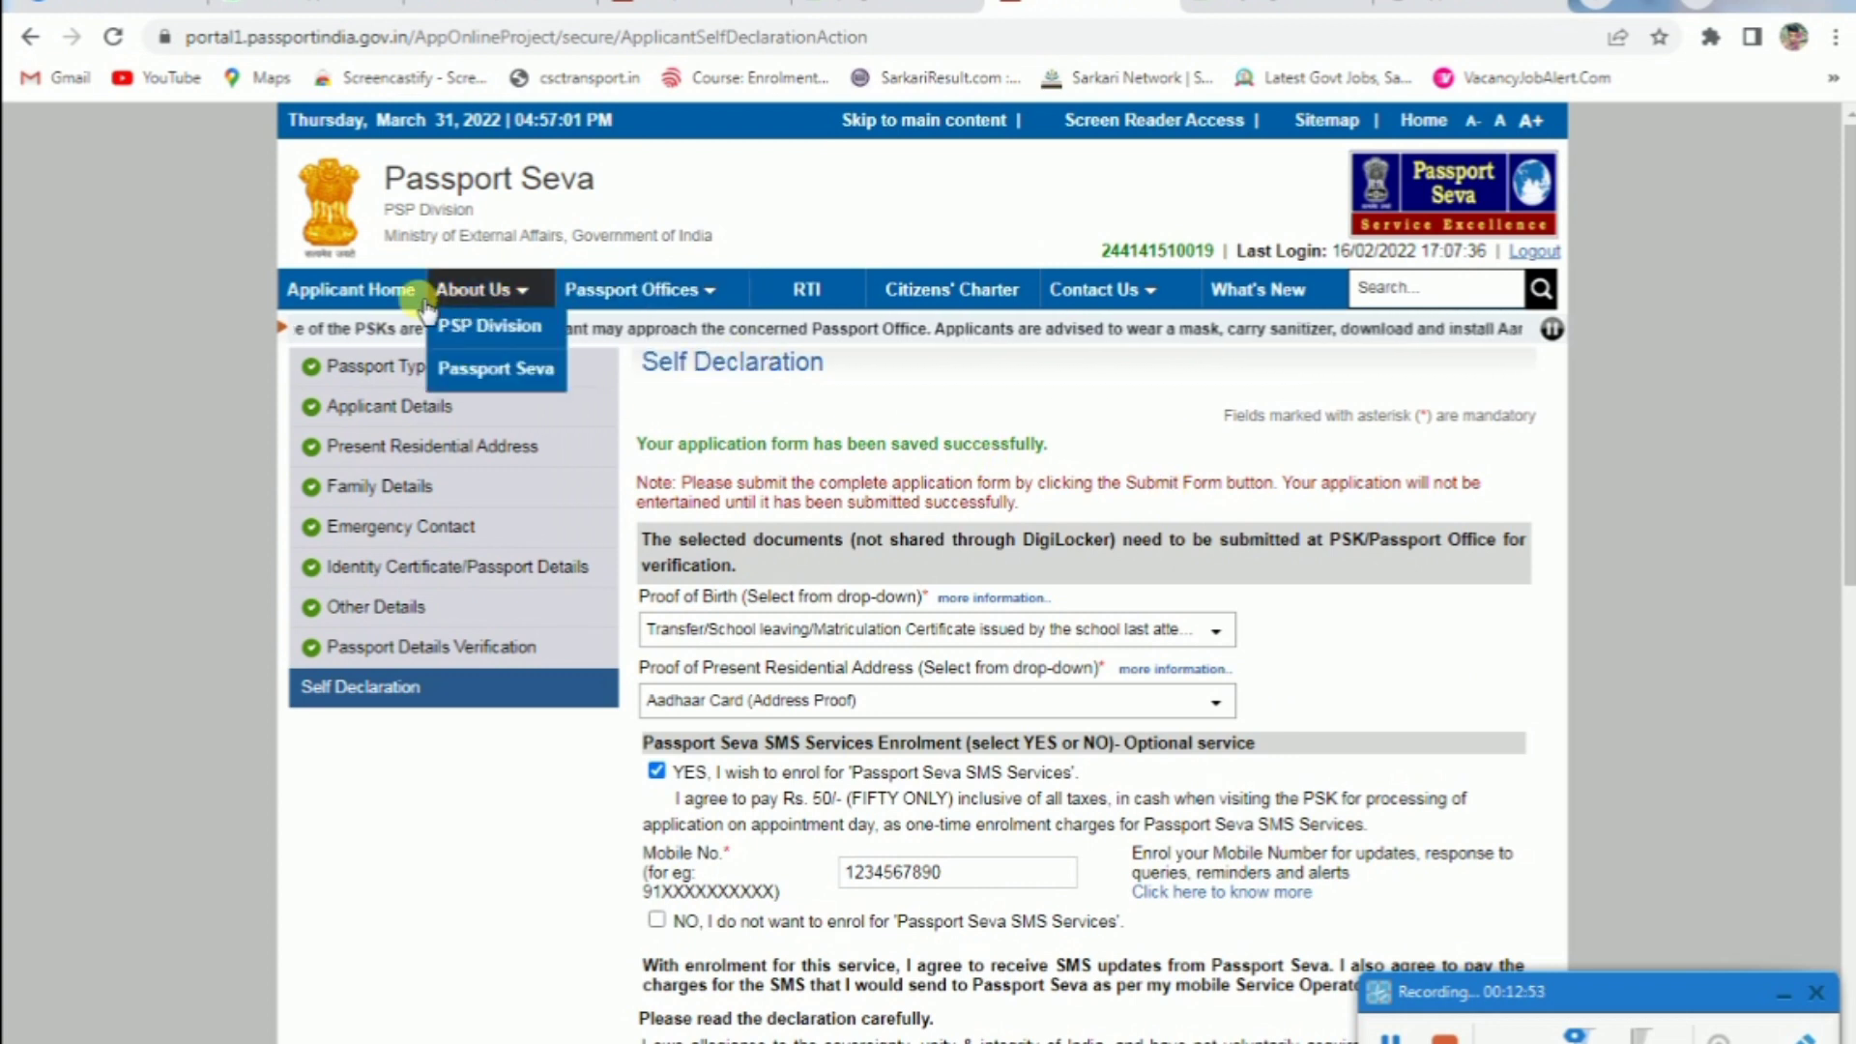
mouse_move(563, 292)
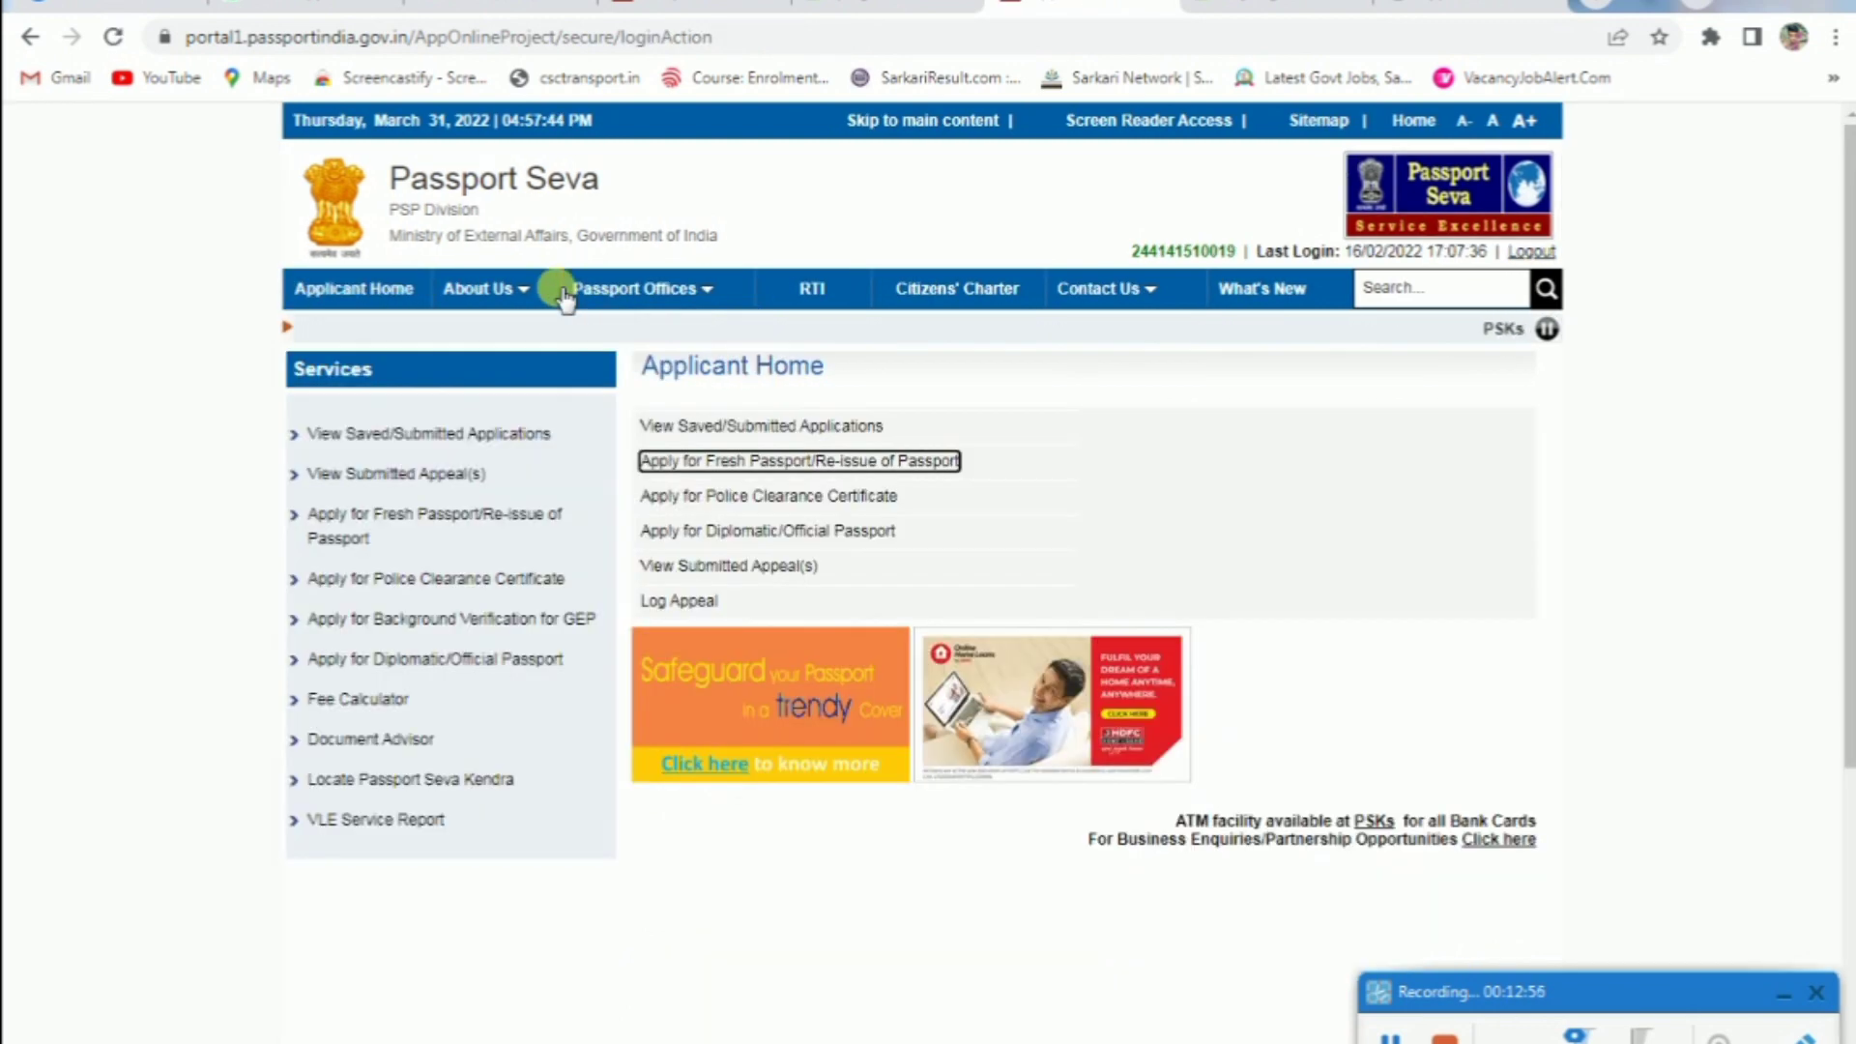
click(803, 434)
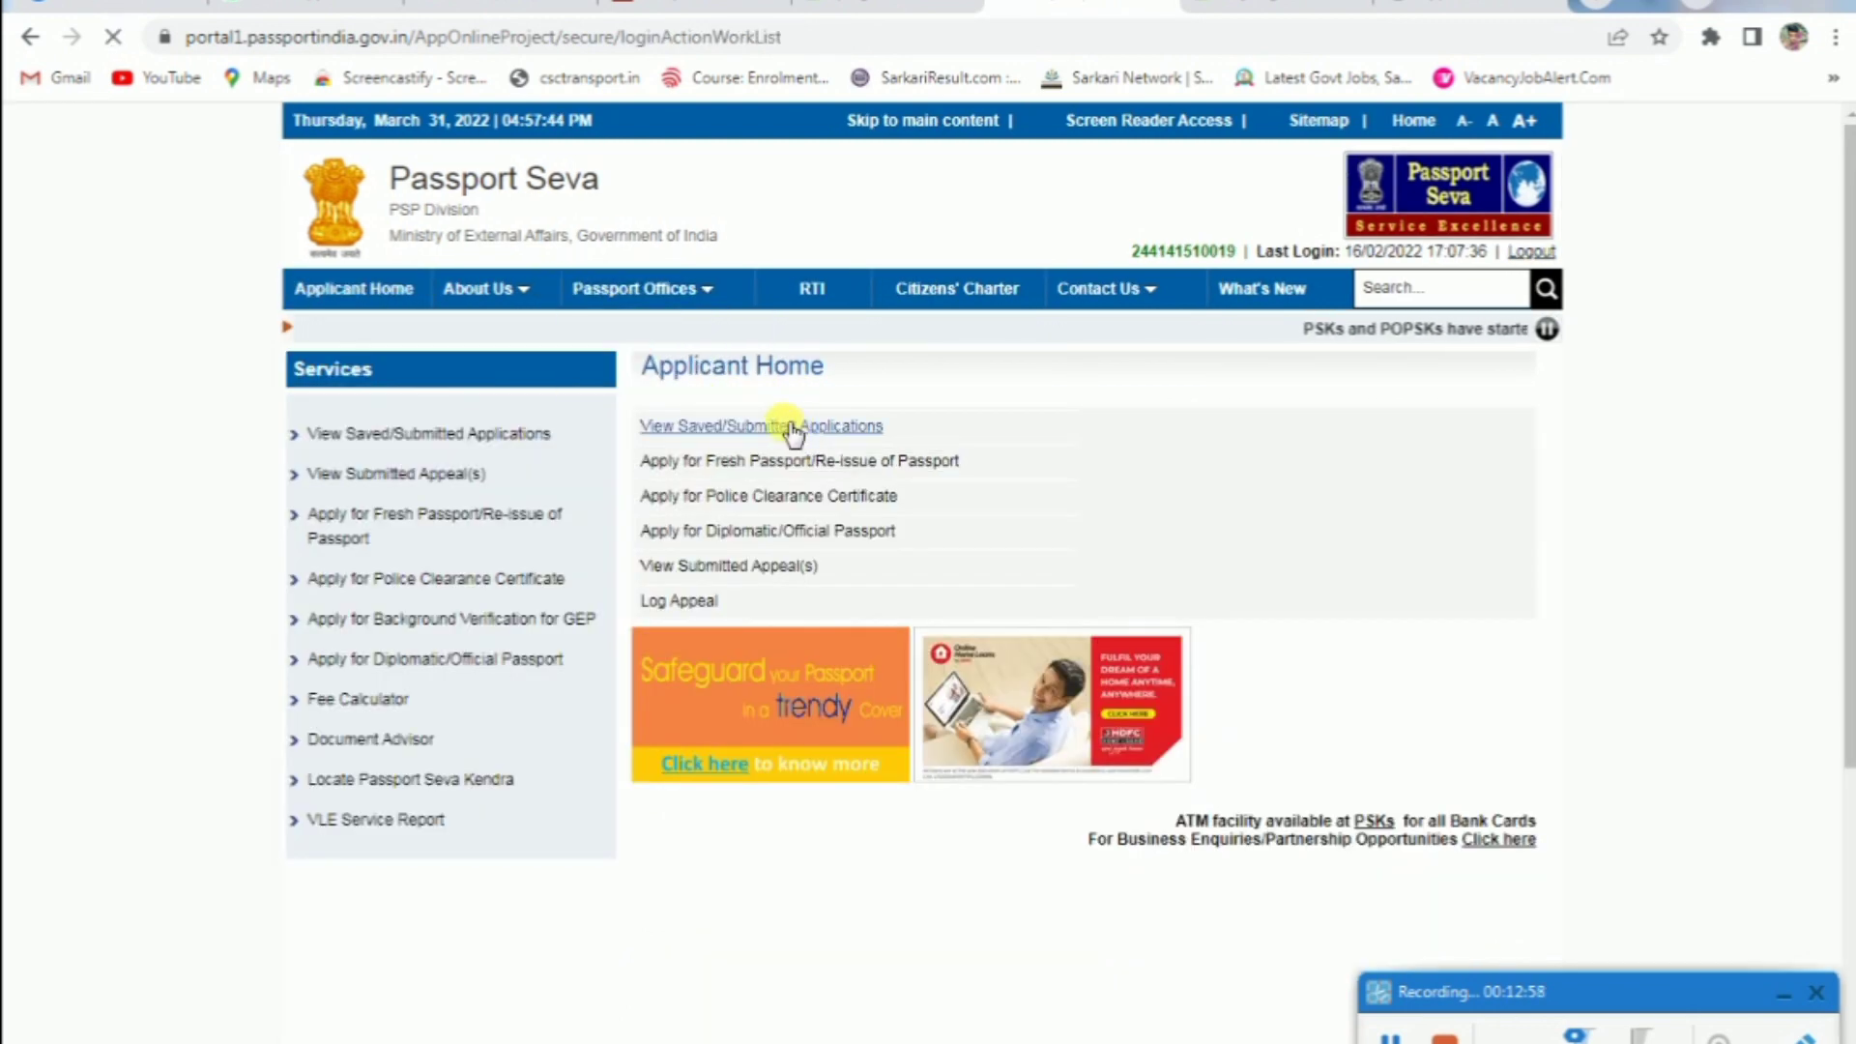
scroll(820, 402, down, 1)
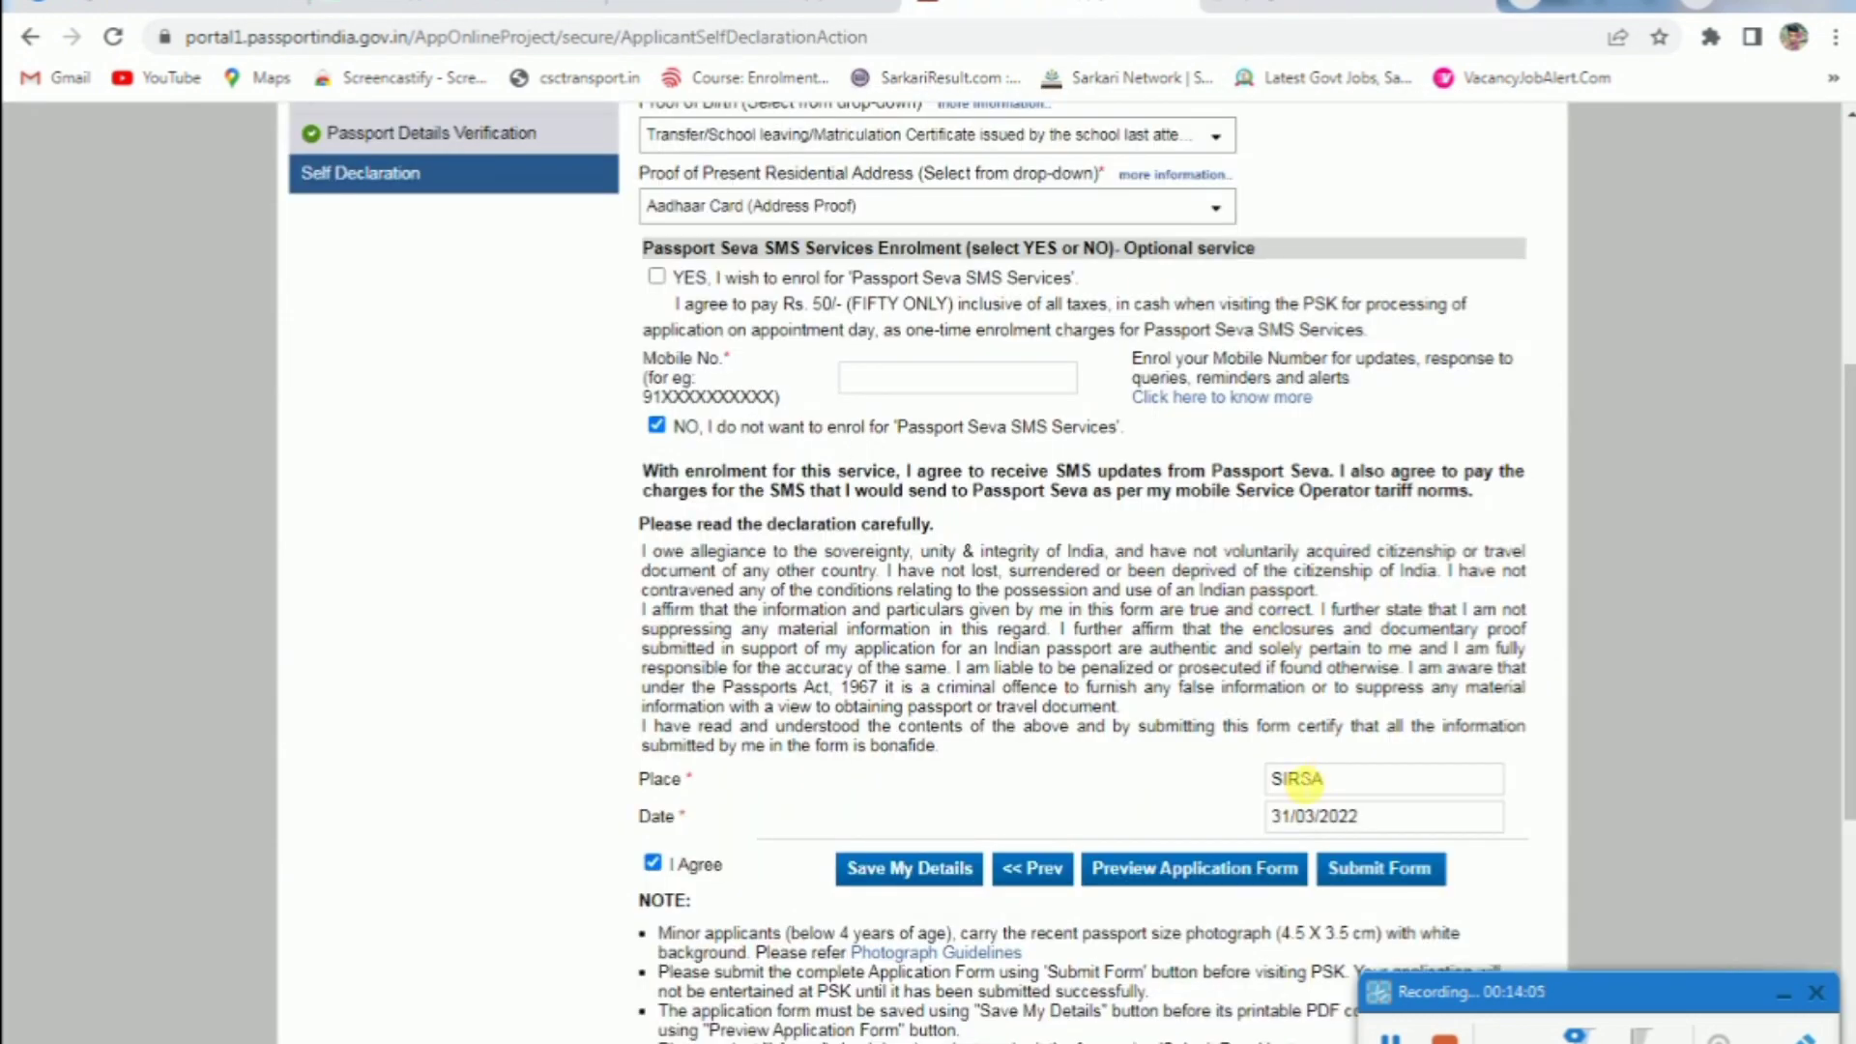
click(1393, 870)
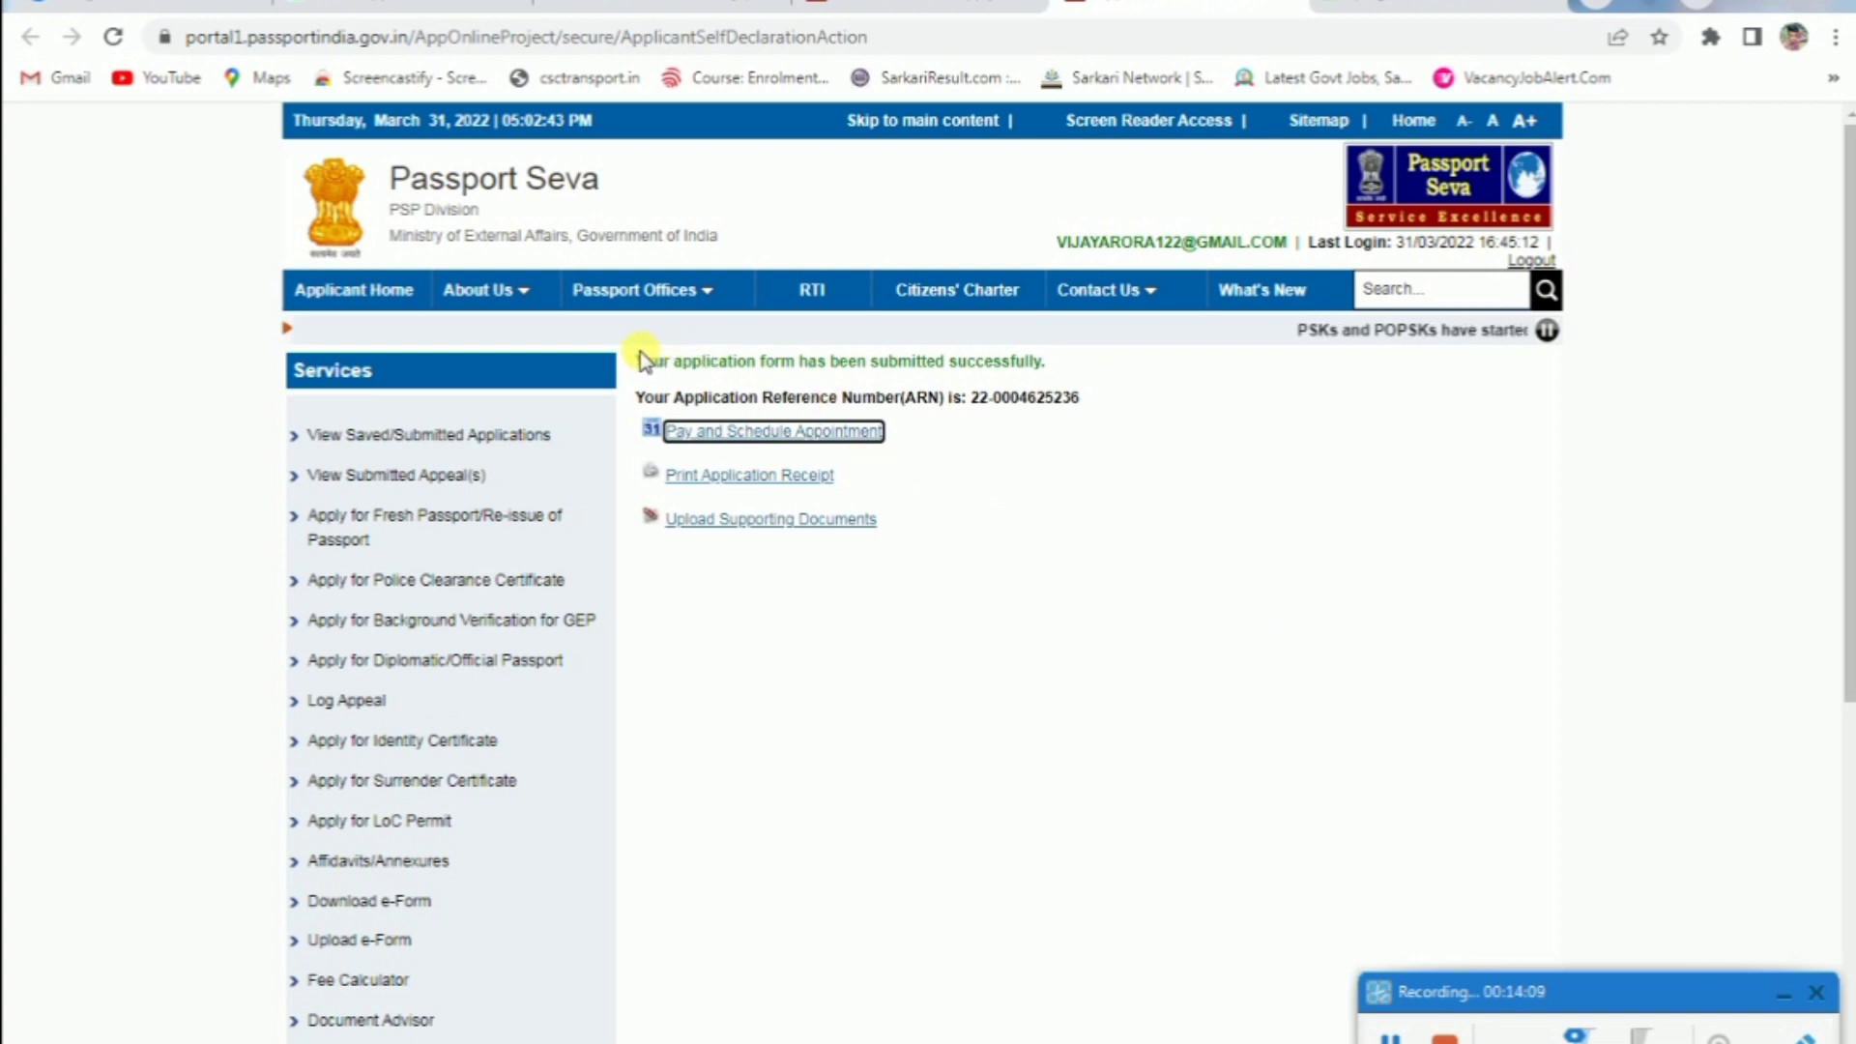
drag(640, 359, 936, 381)
Open and scroll through the printable application receipt
click(1005, 369)
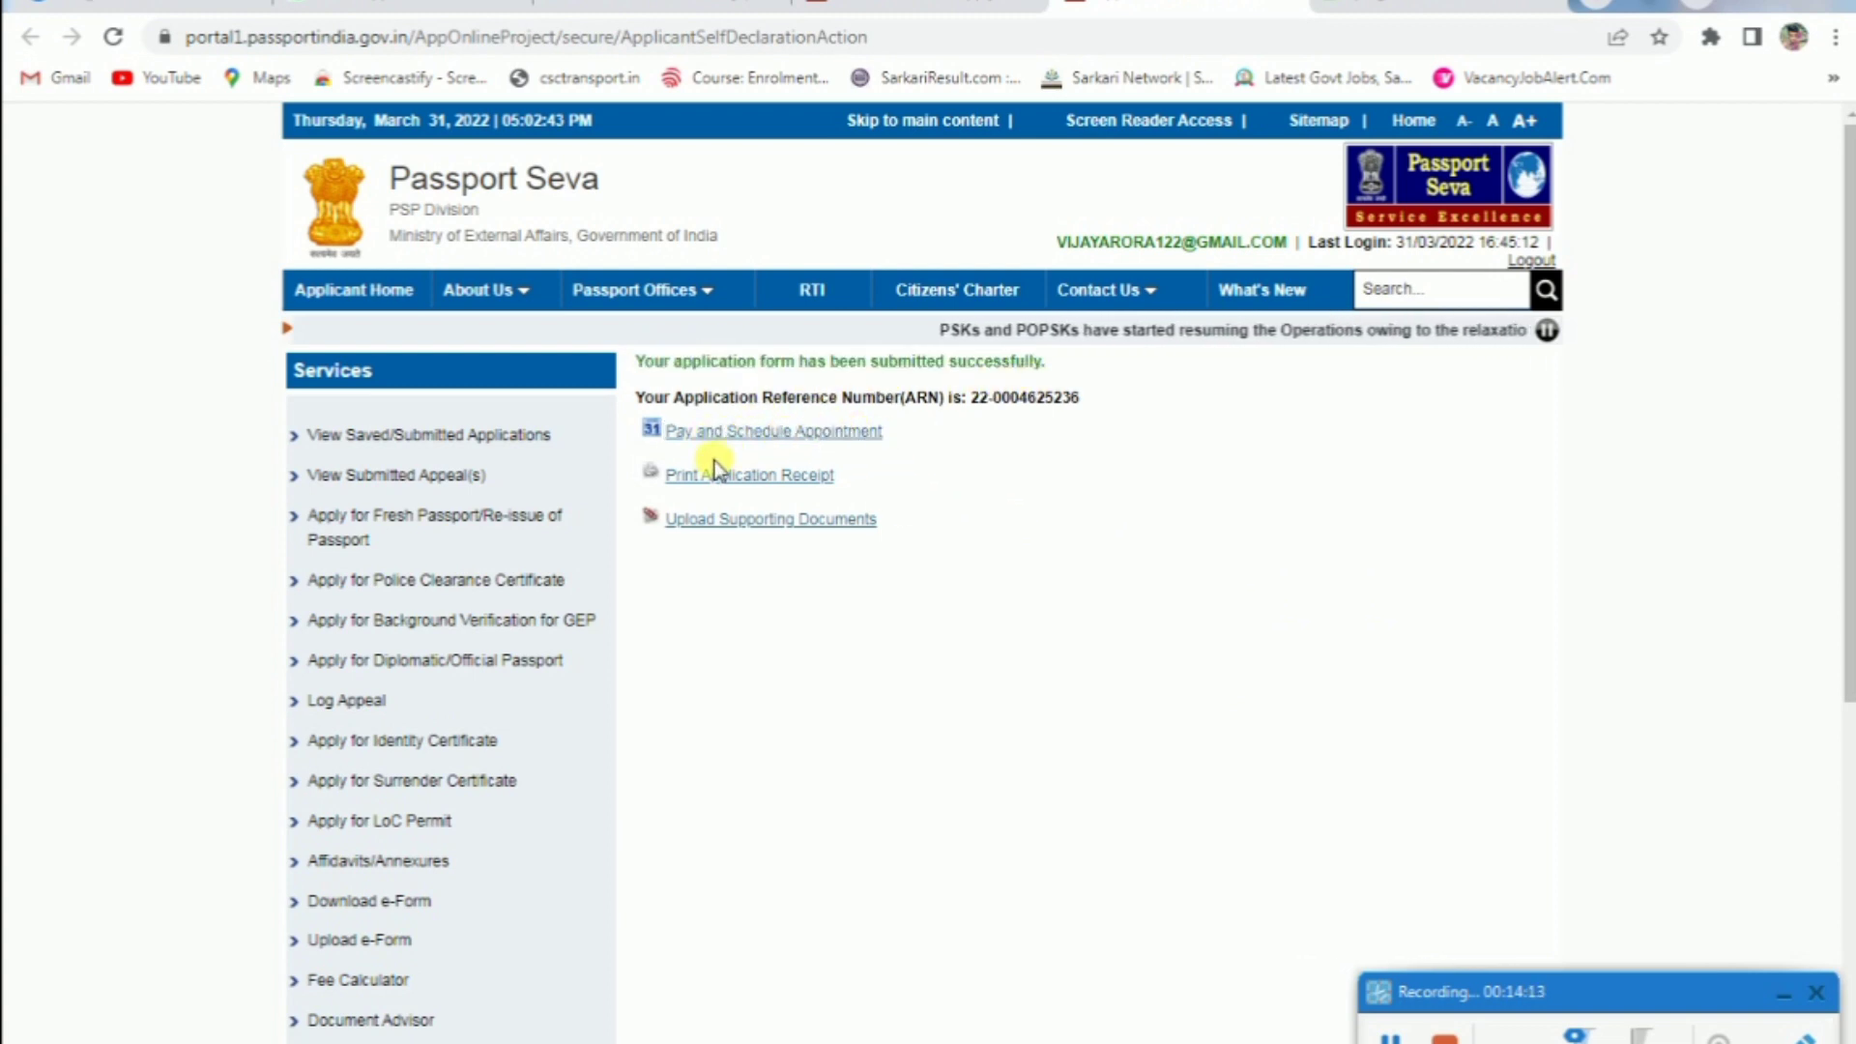
click(809, 478)
scroll(1129, 418, down, 1)
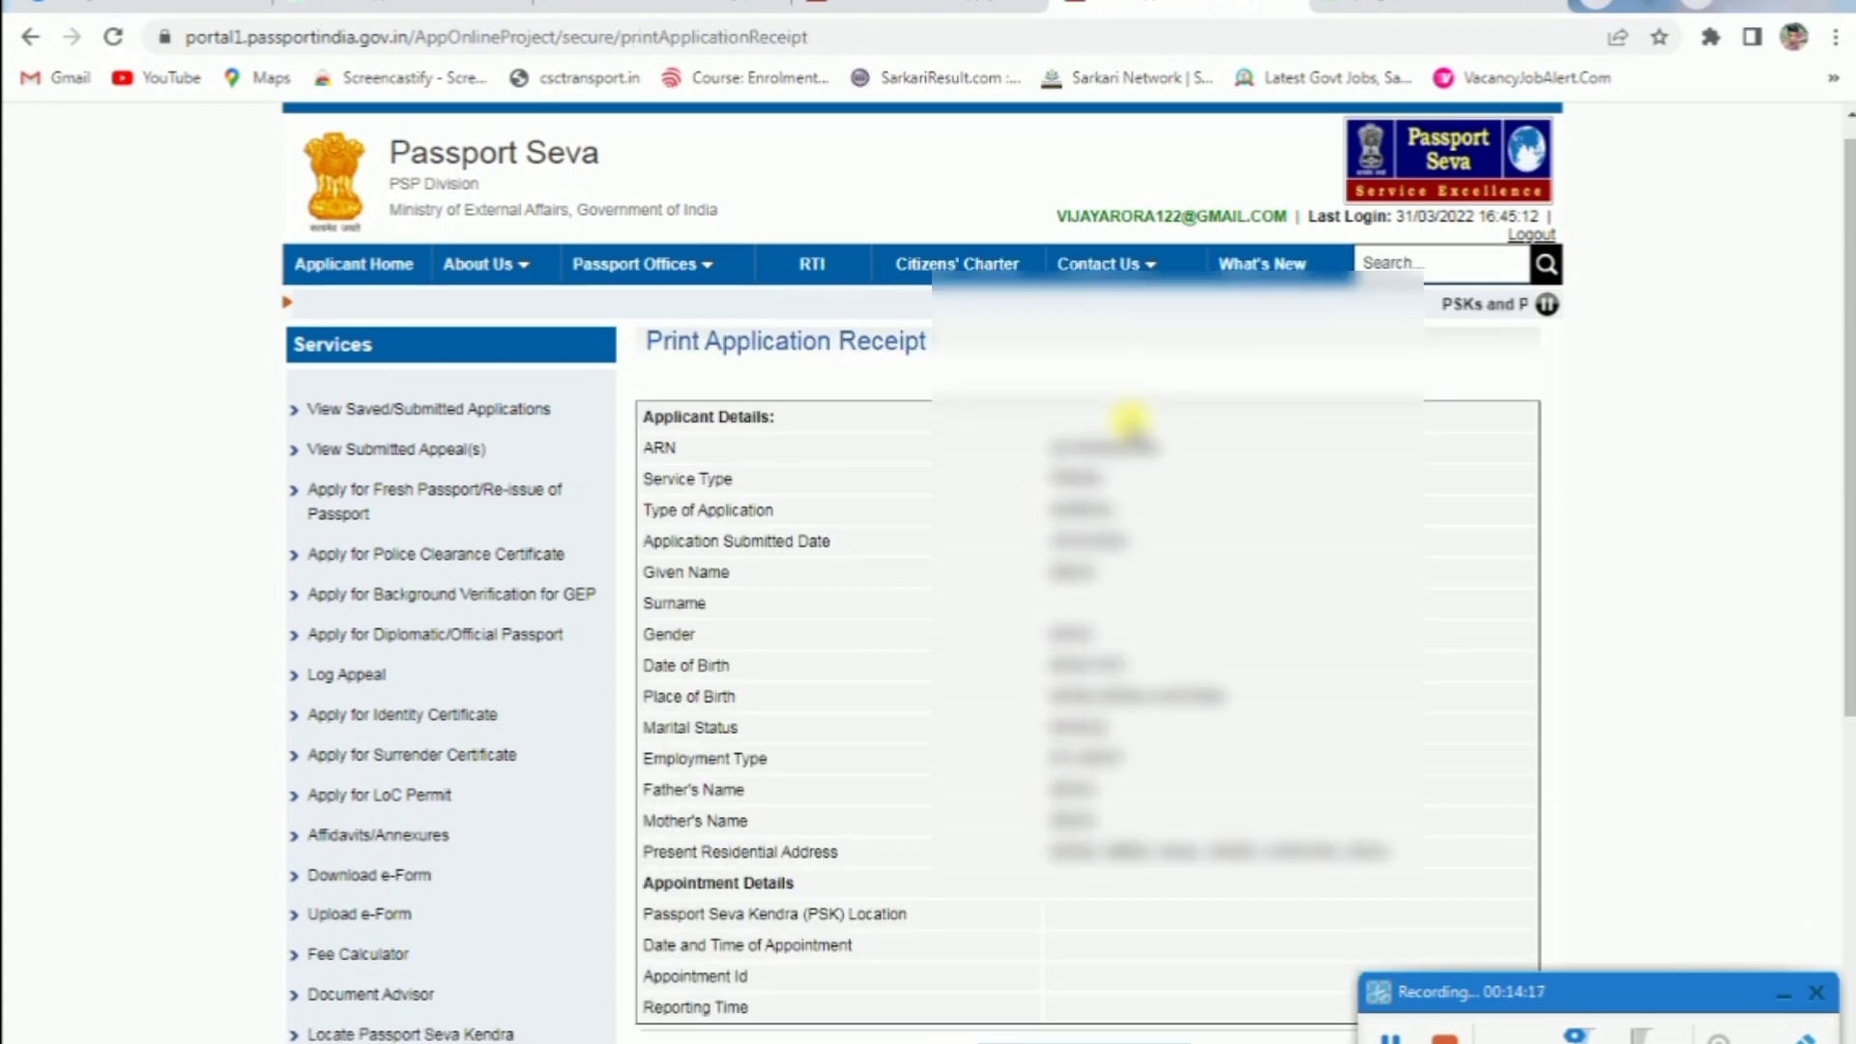
scroll(1129, 418, down, 6)
scroll(1015, 485, up, 5)
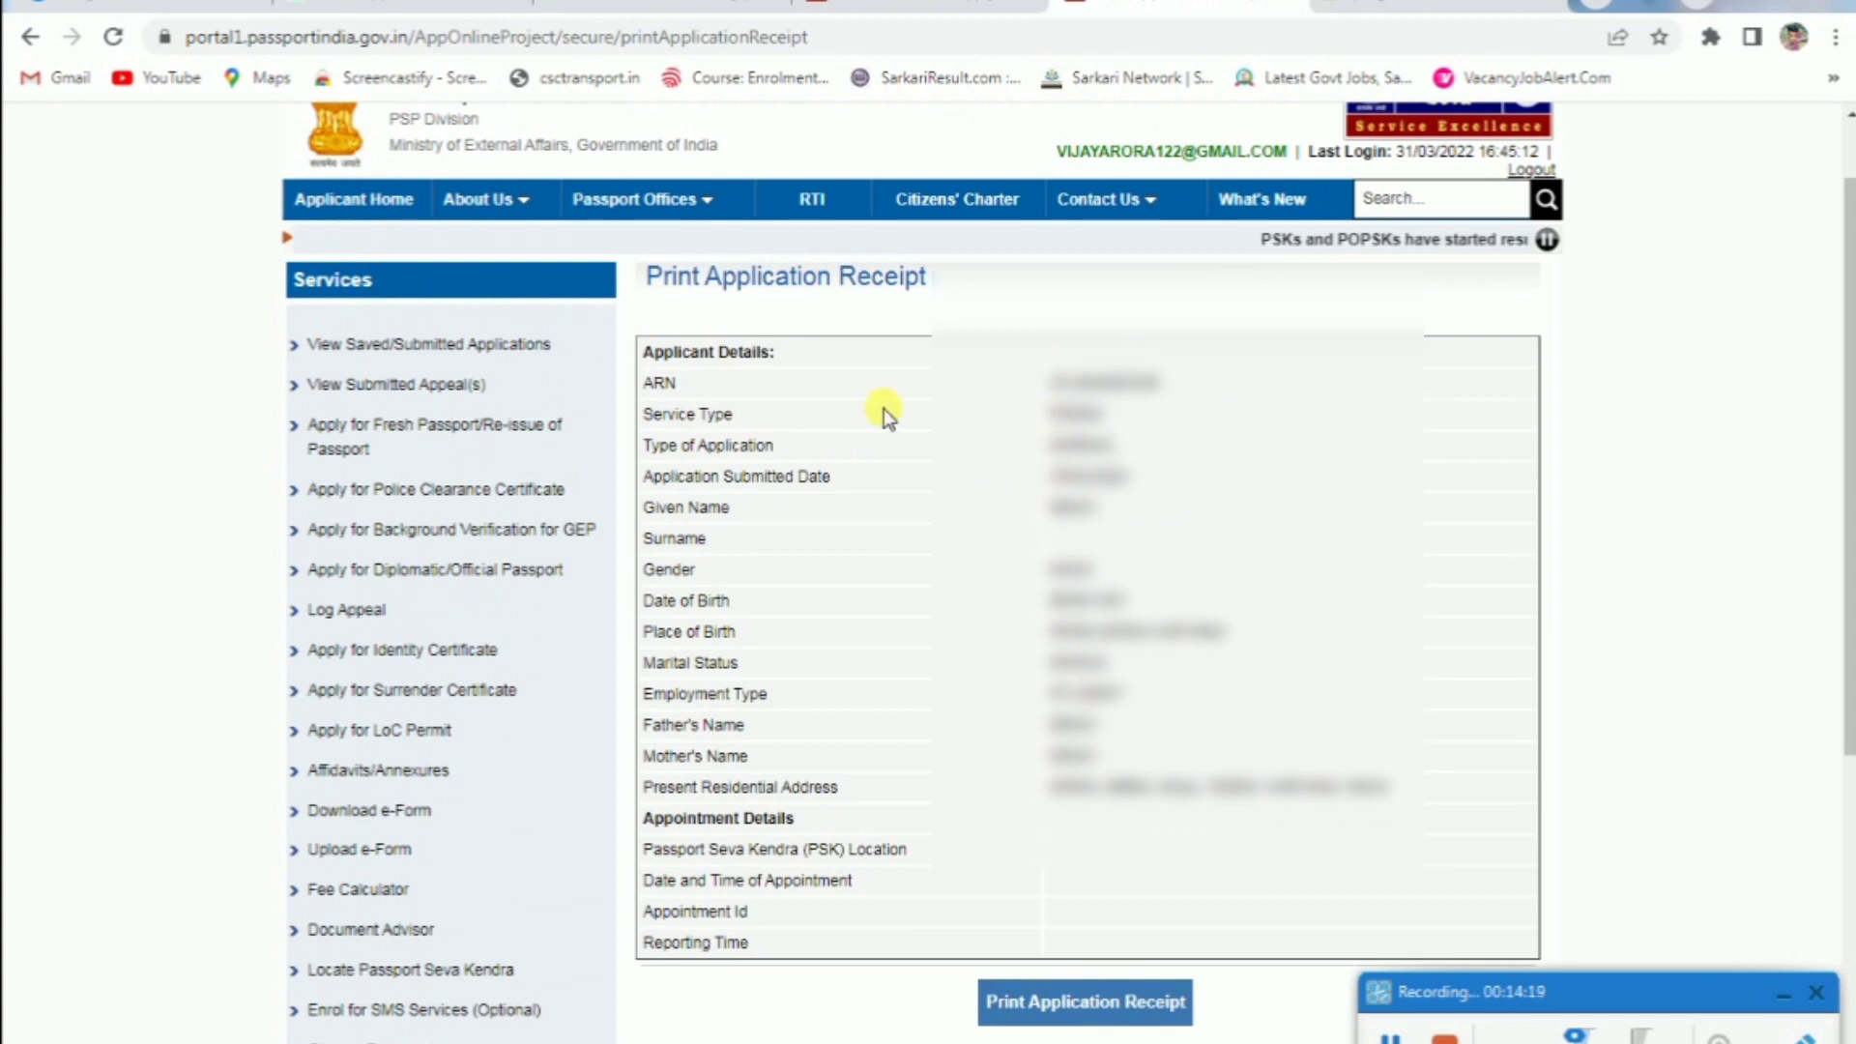
Select the submitted application, open Upload Supporting Documents, and view attachment types
click(419, 197)
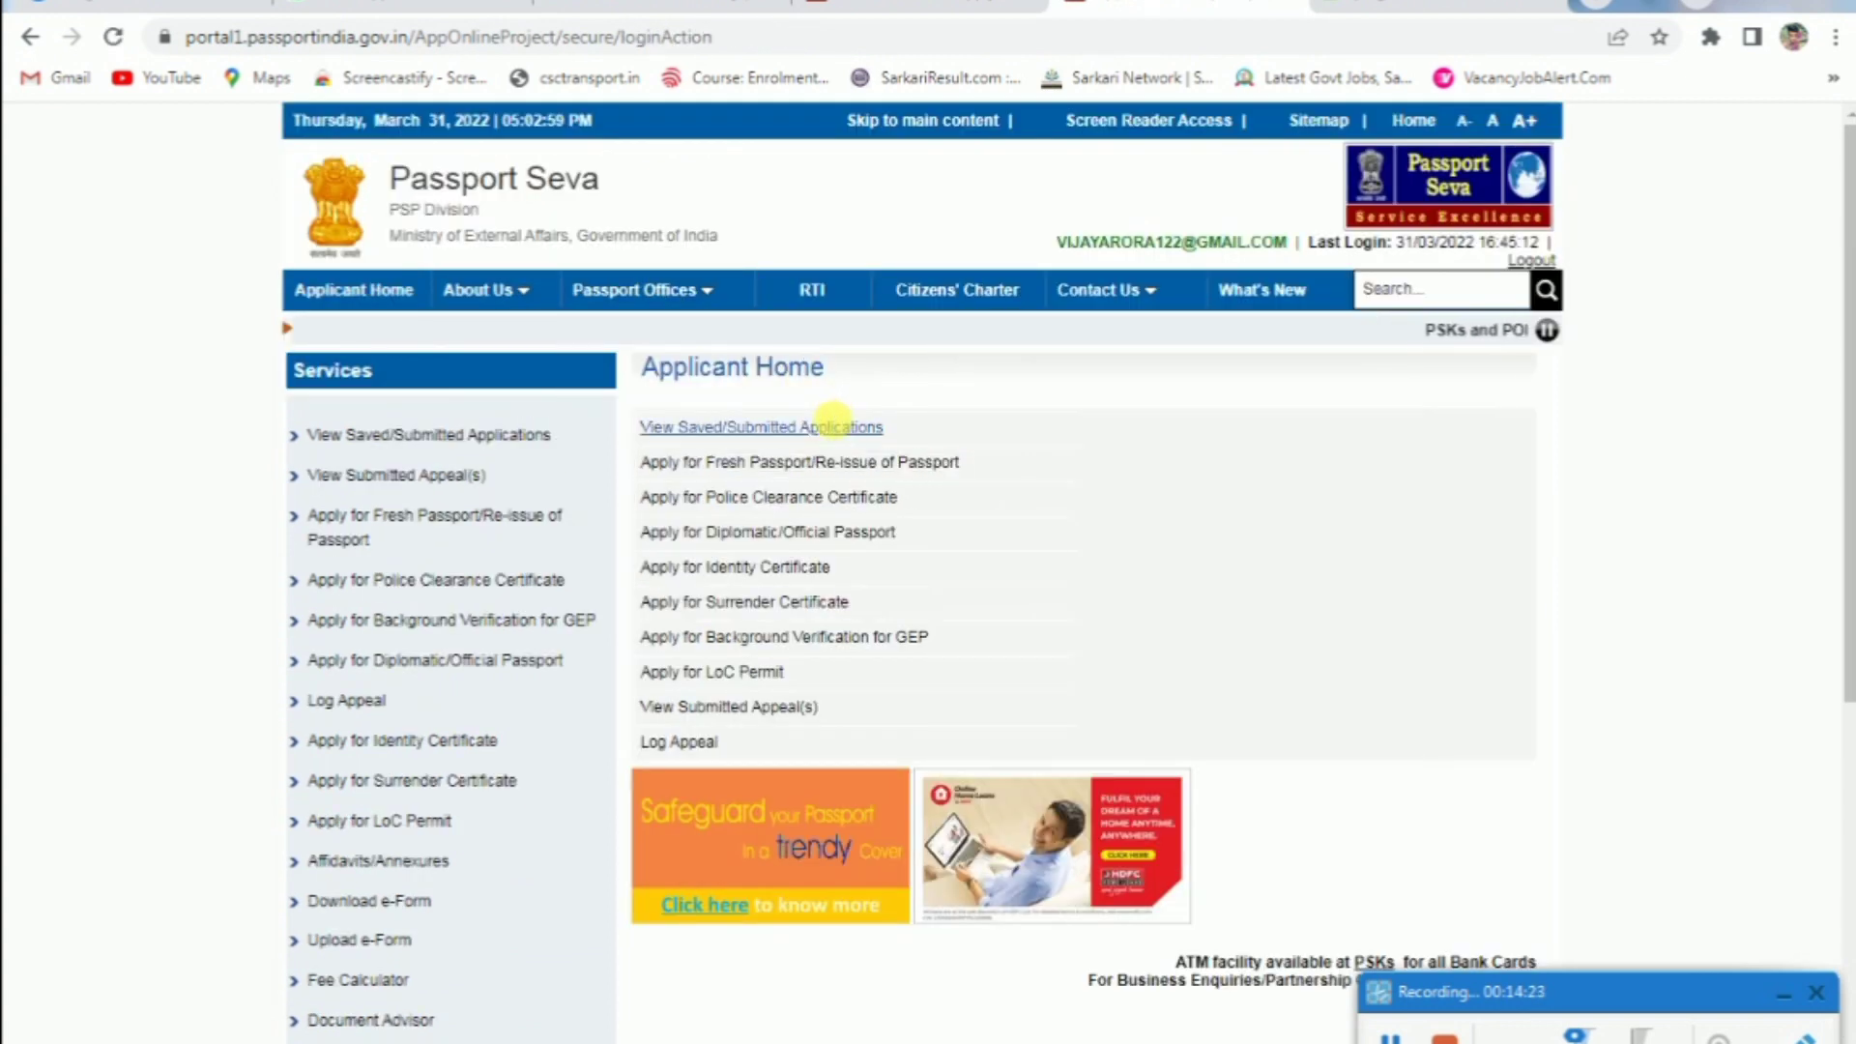
click(835, 426)
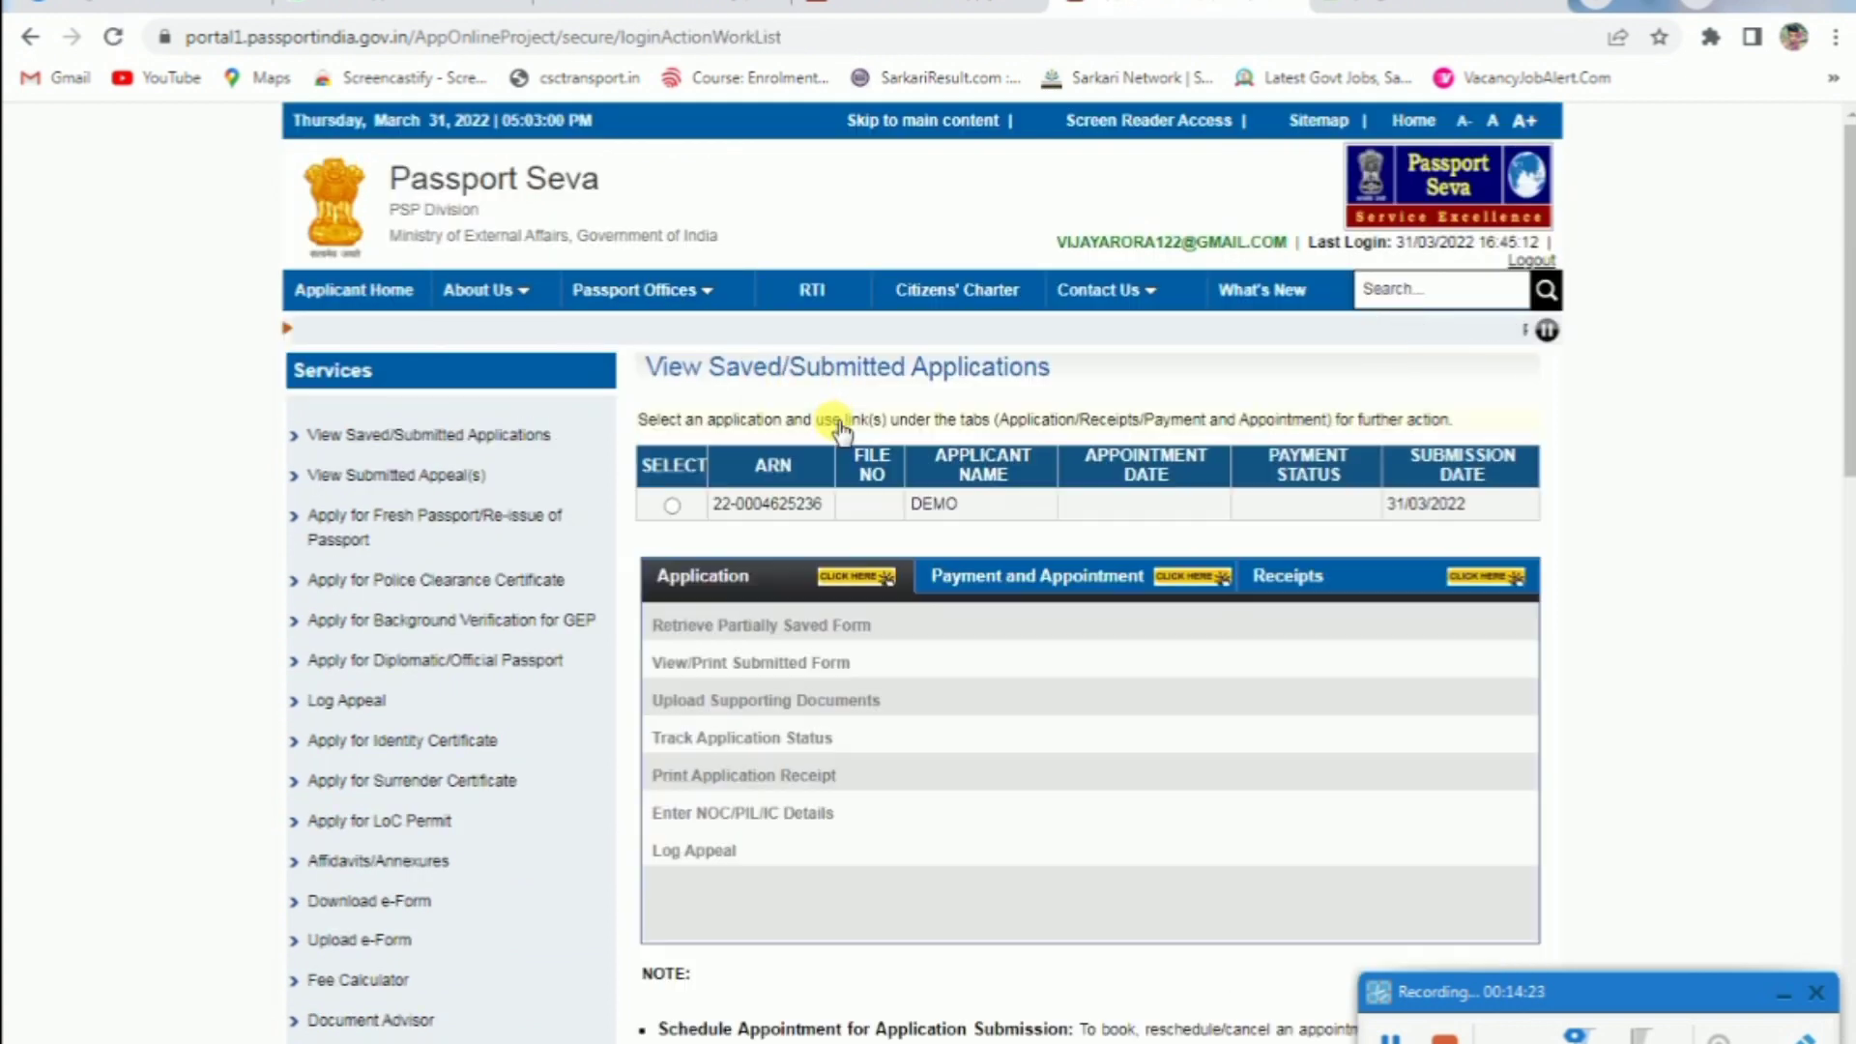
click(672, 505)
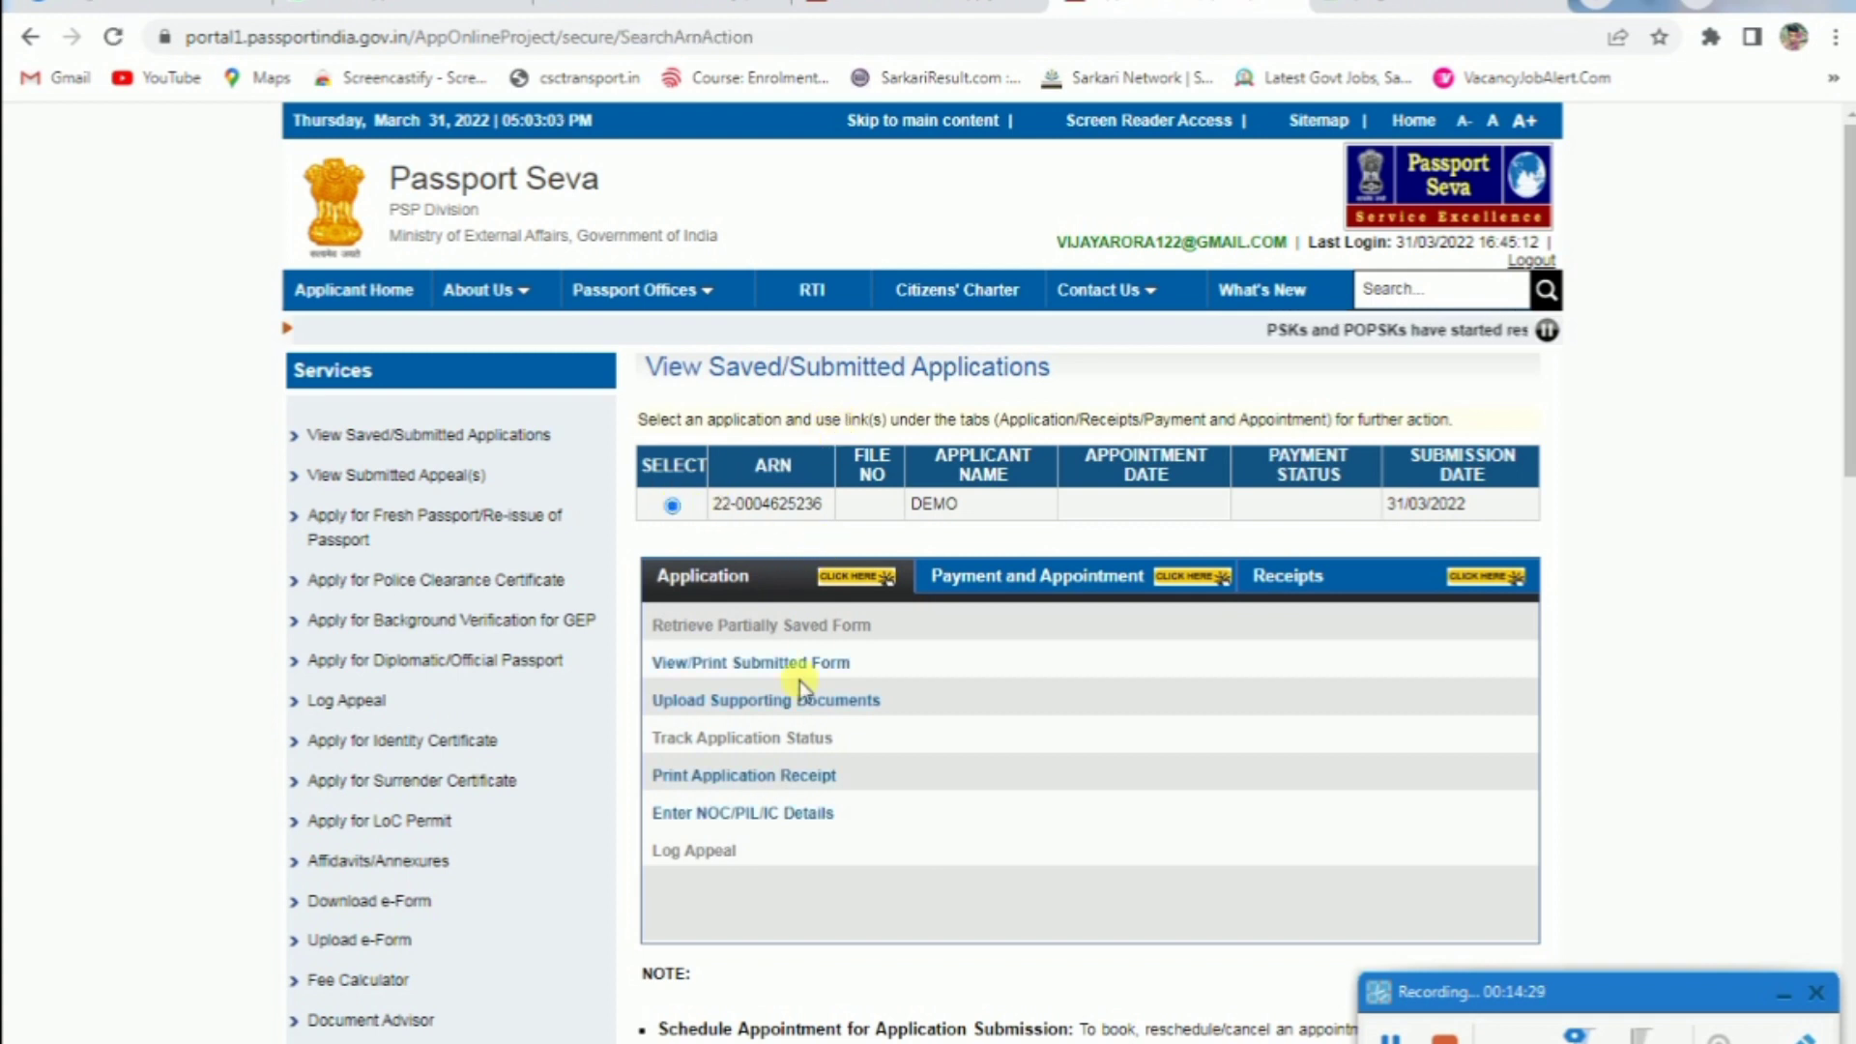
click(780, 702)
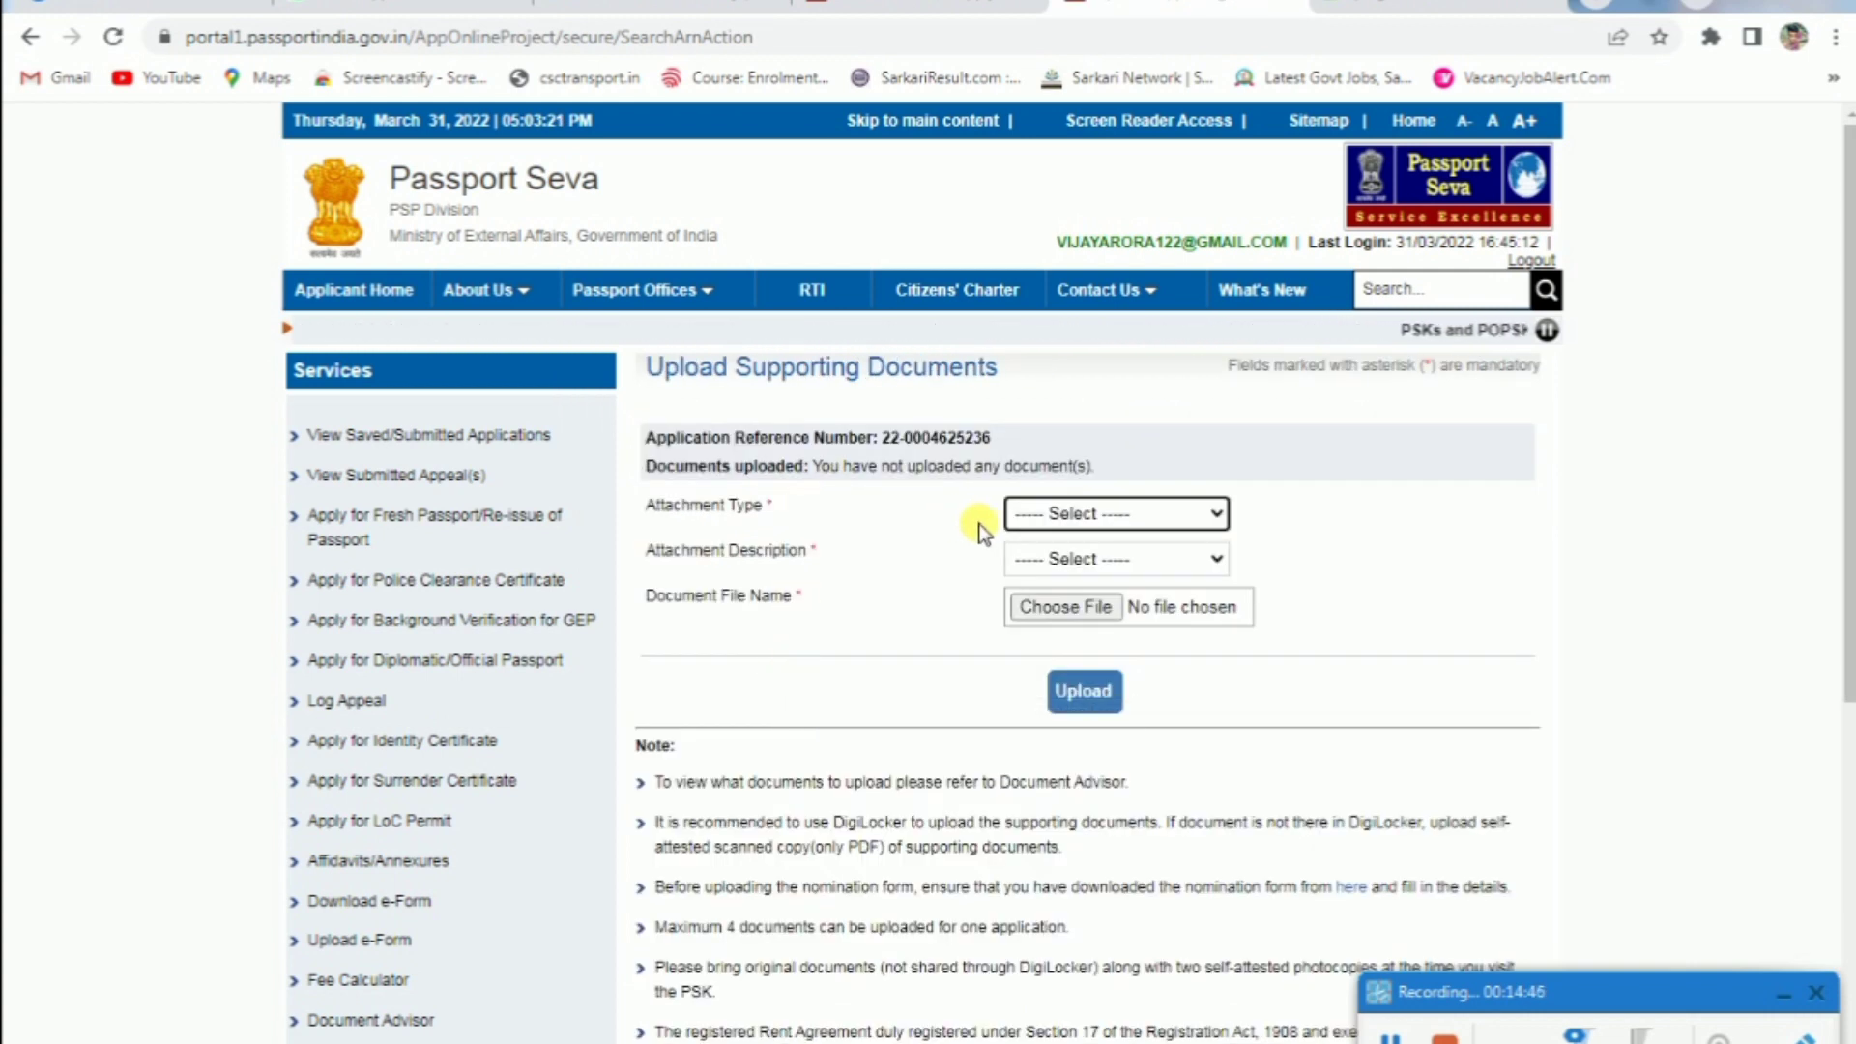
click(1033, 515)
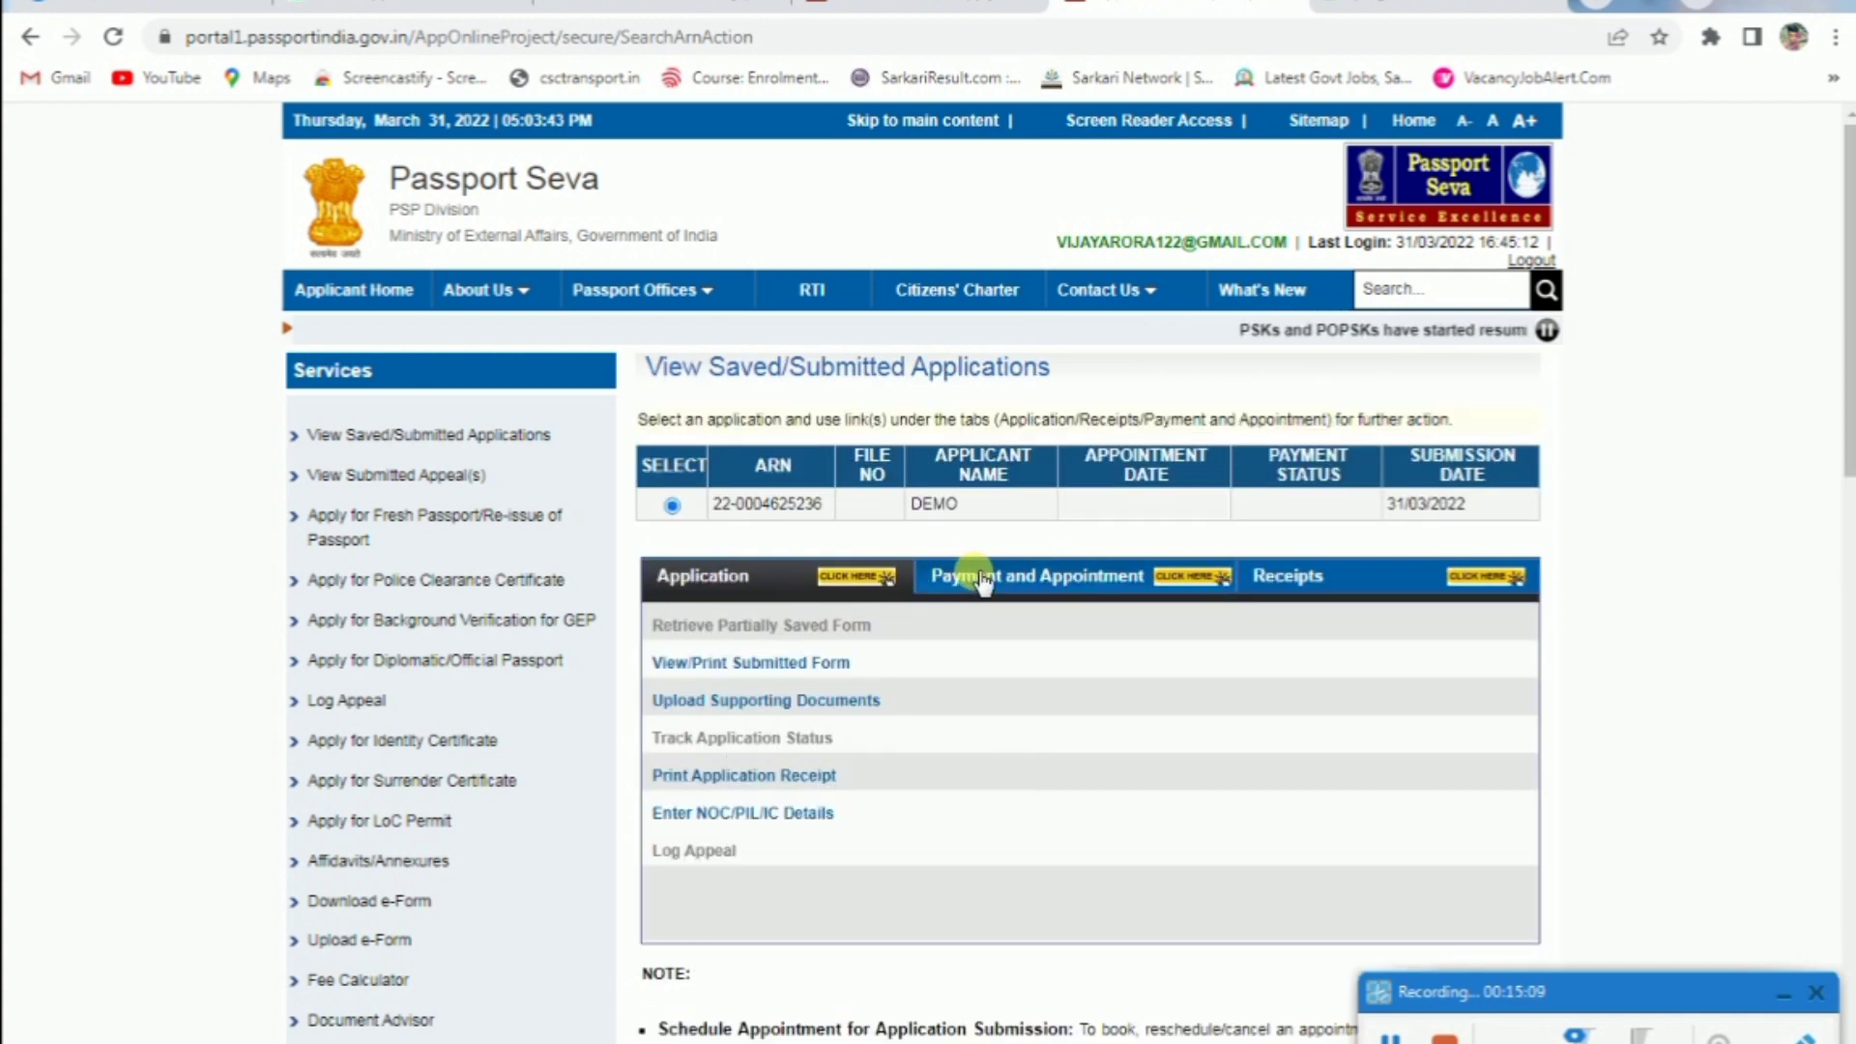
Choose State Bank online payment (MOPS) under Pay and Schedule Appointment
click(983, 581)
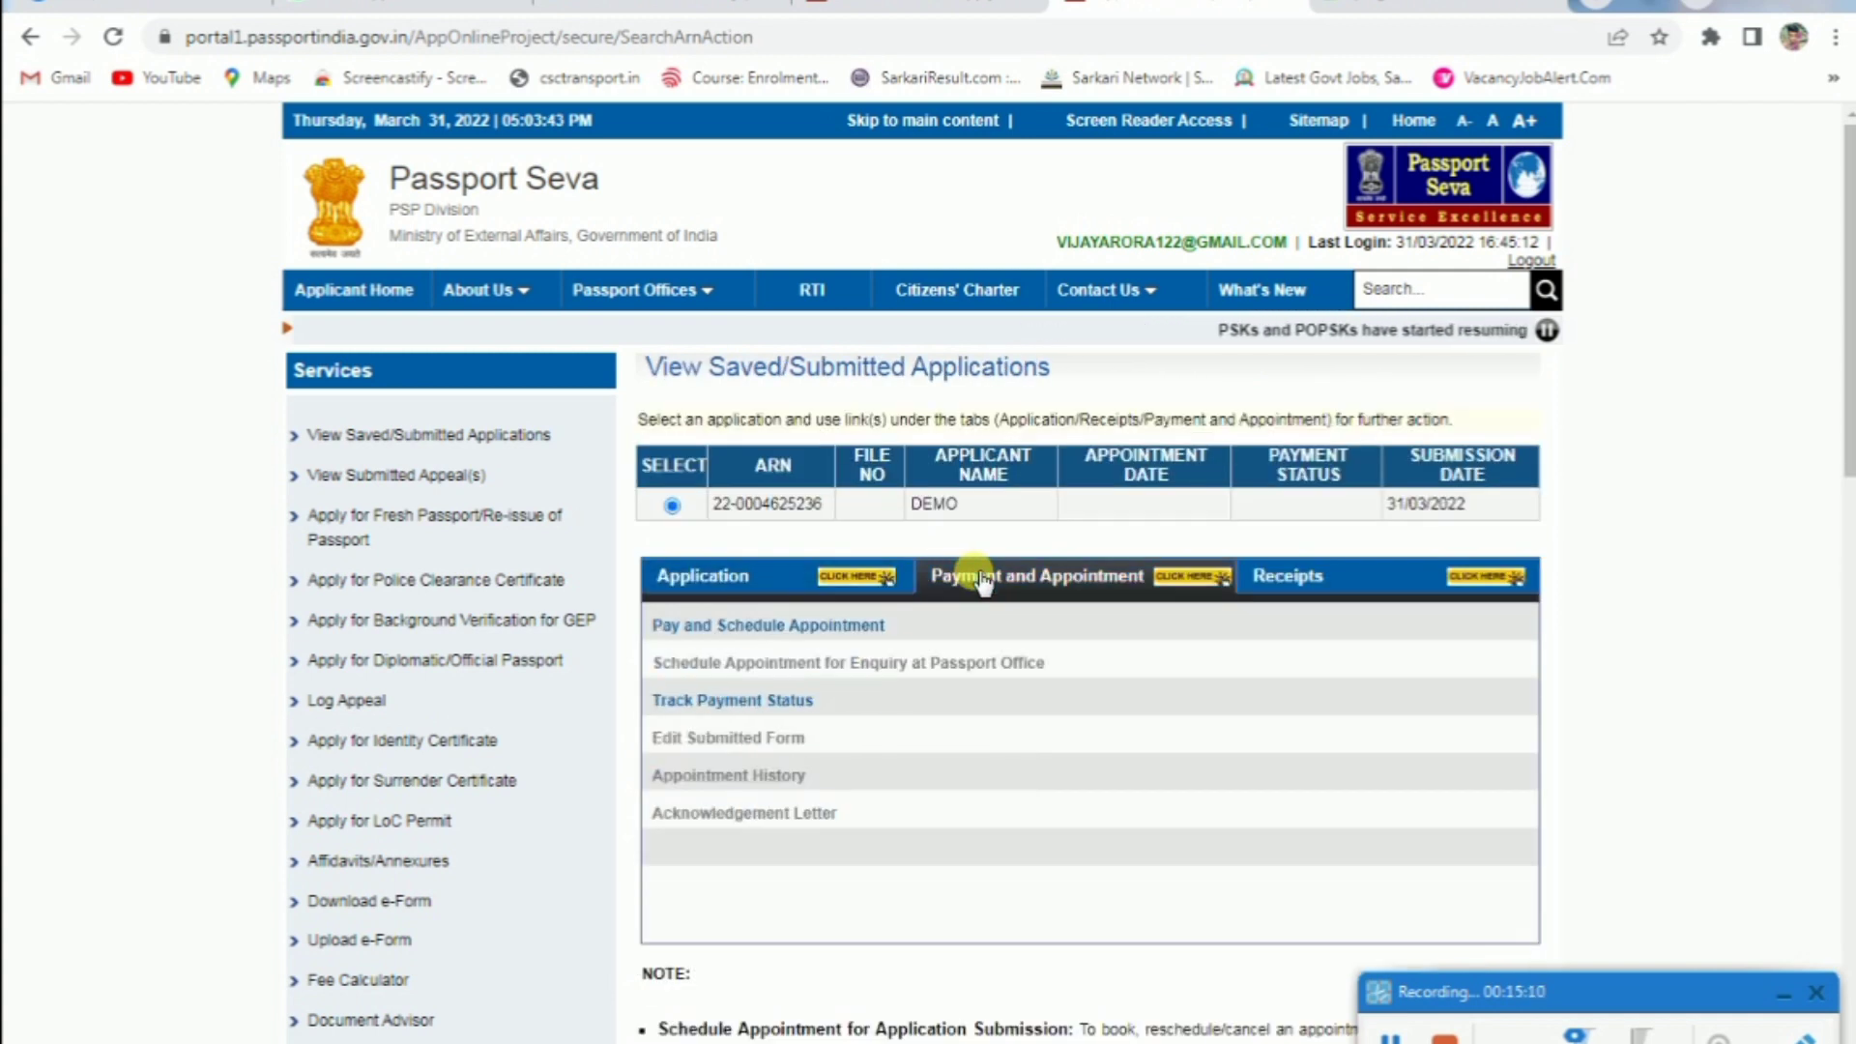
click(767, 626)
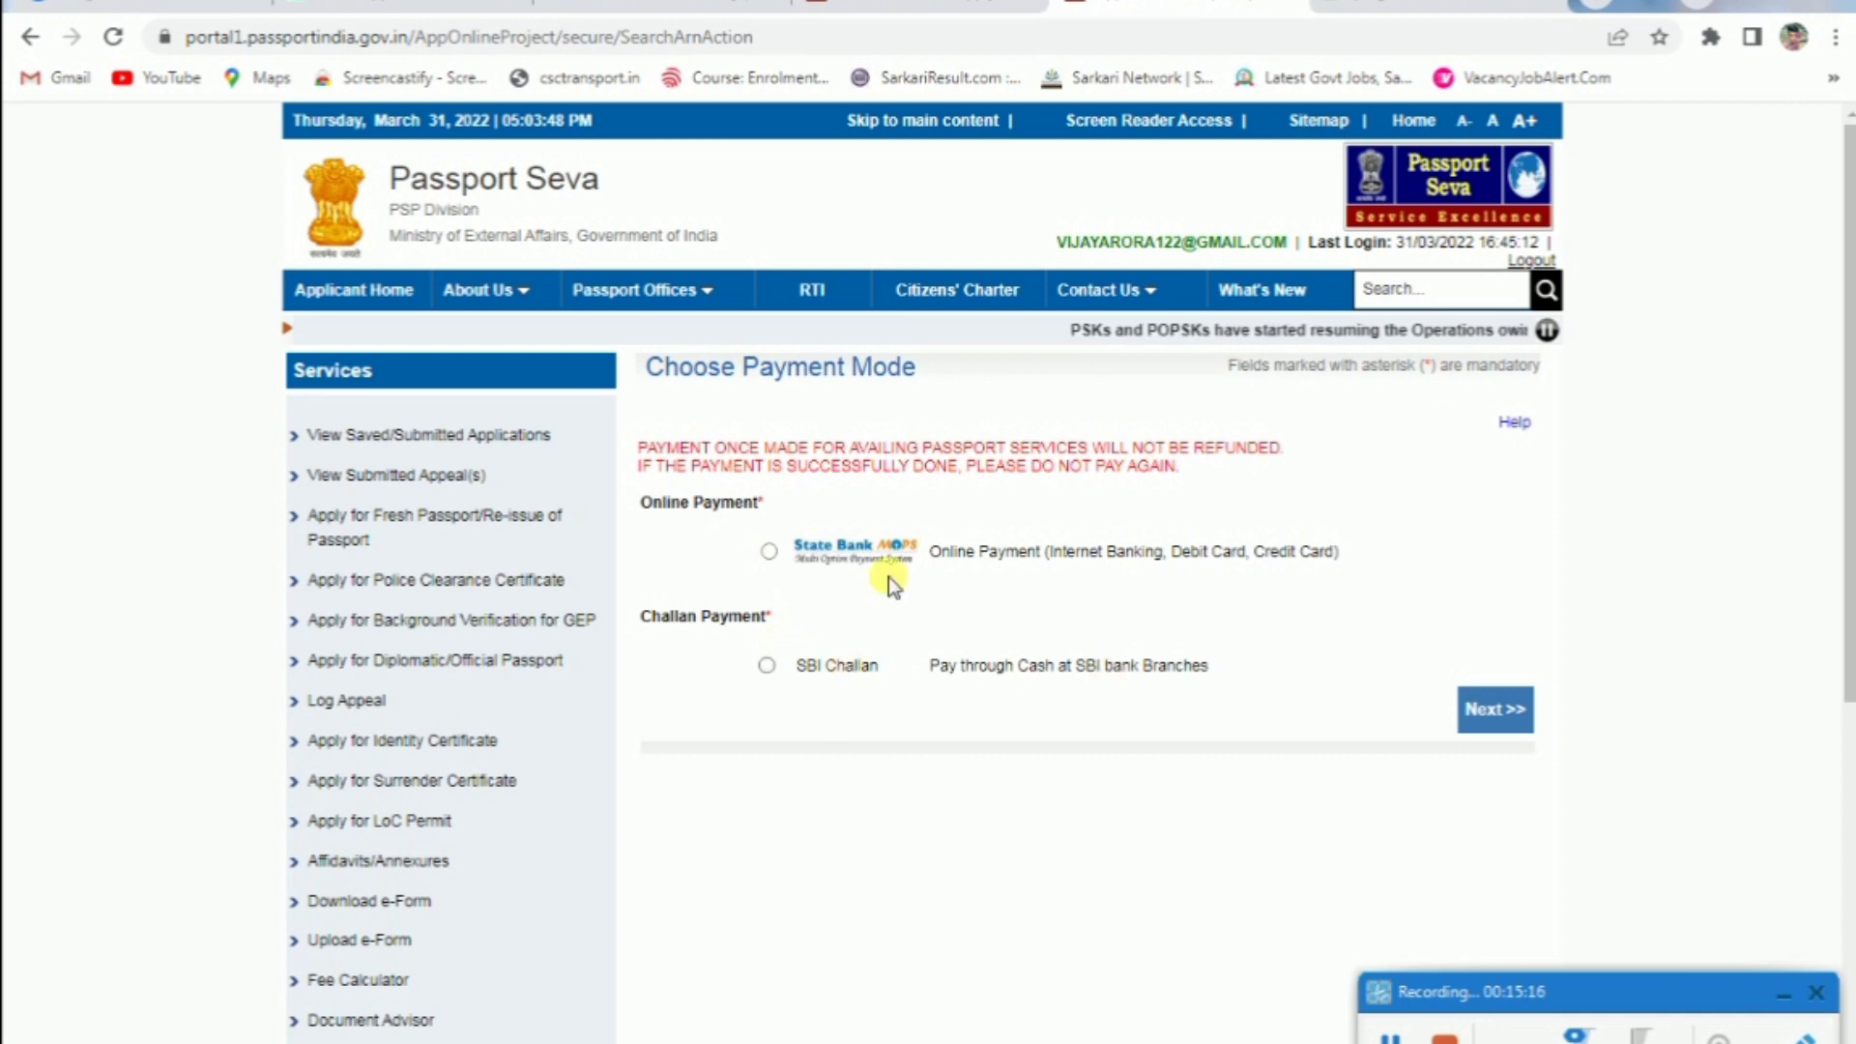
click(769, 551)
click(1489, 711)
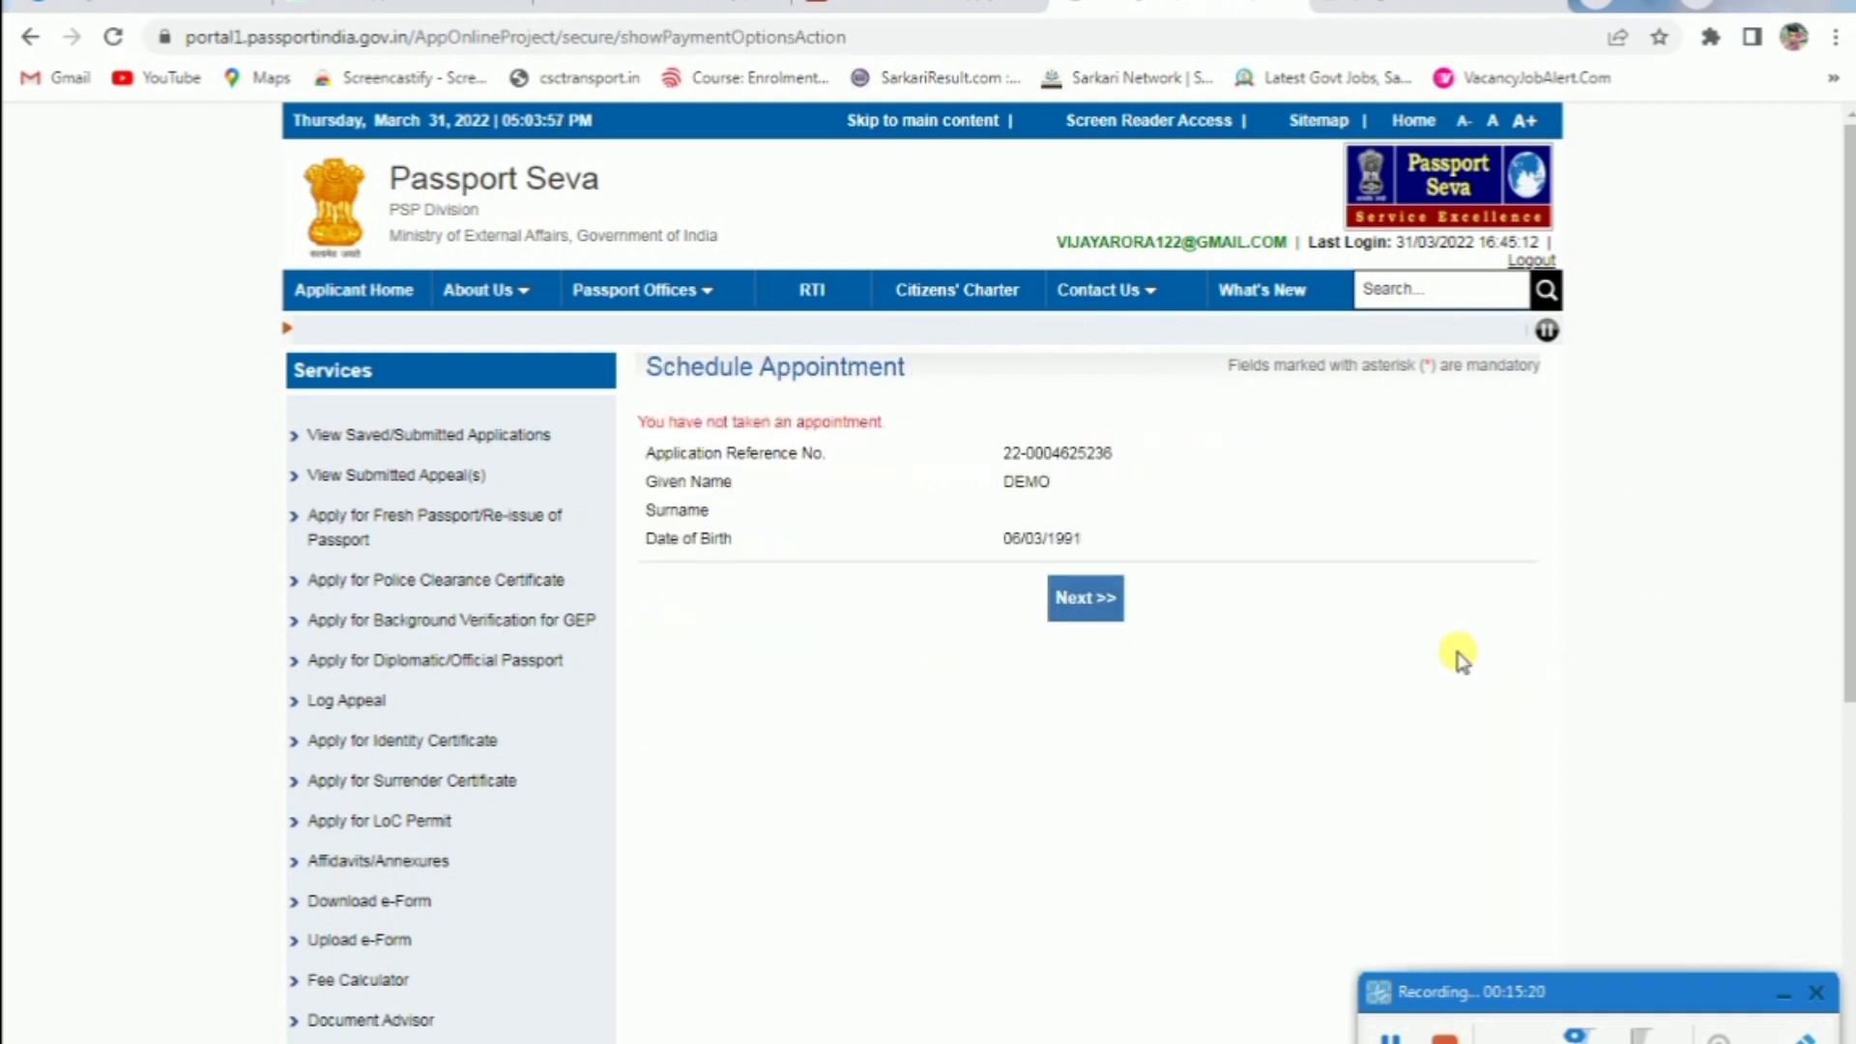
click(1083, 597)
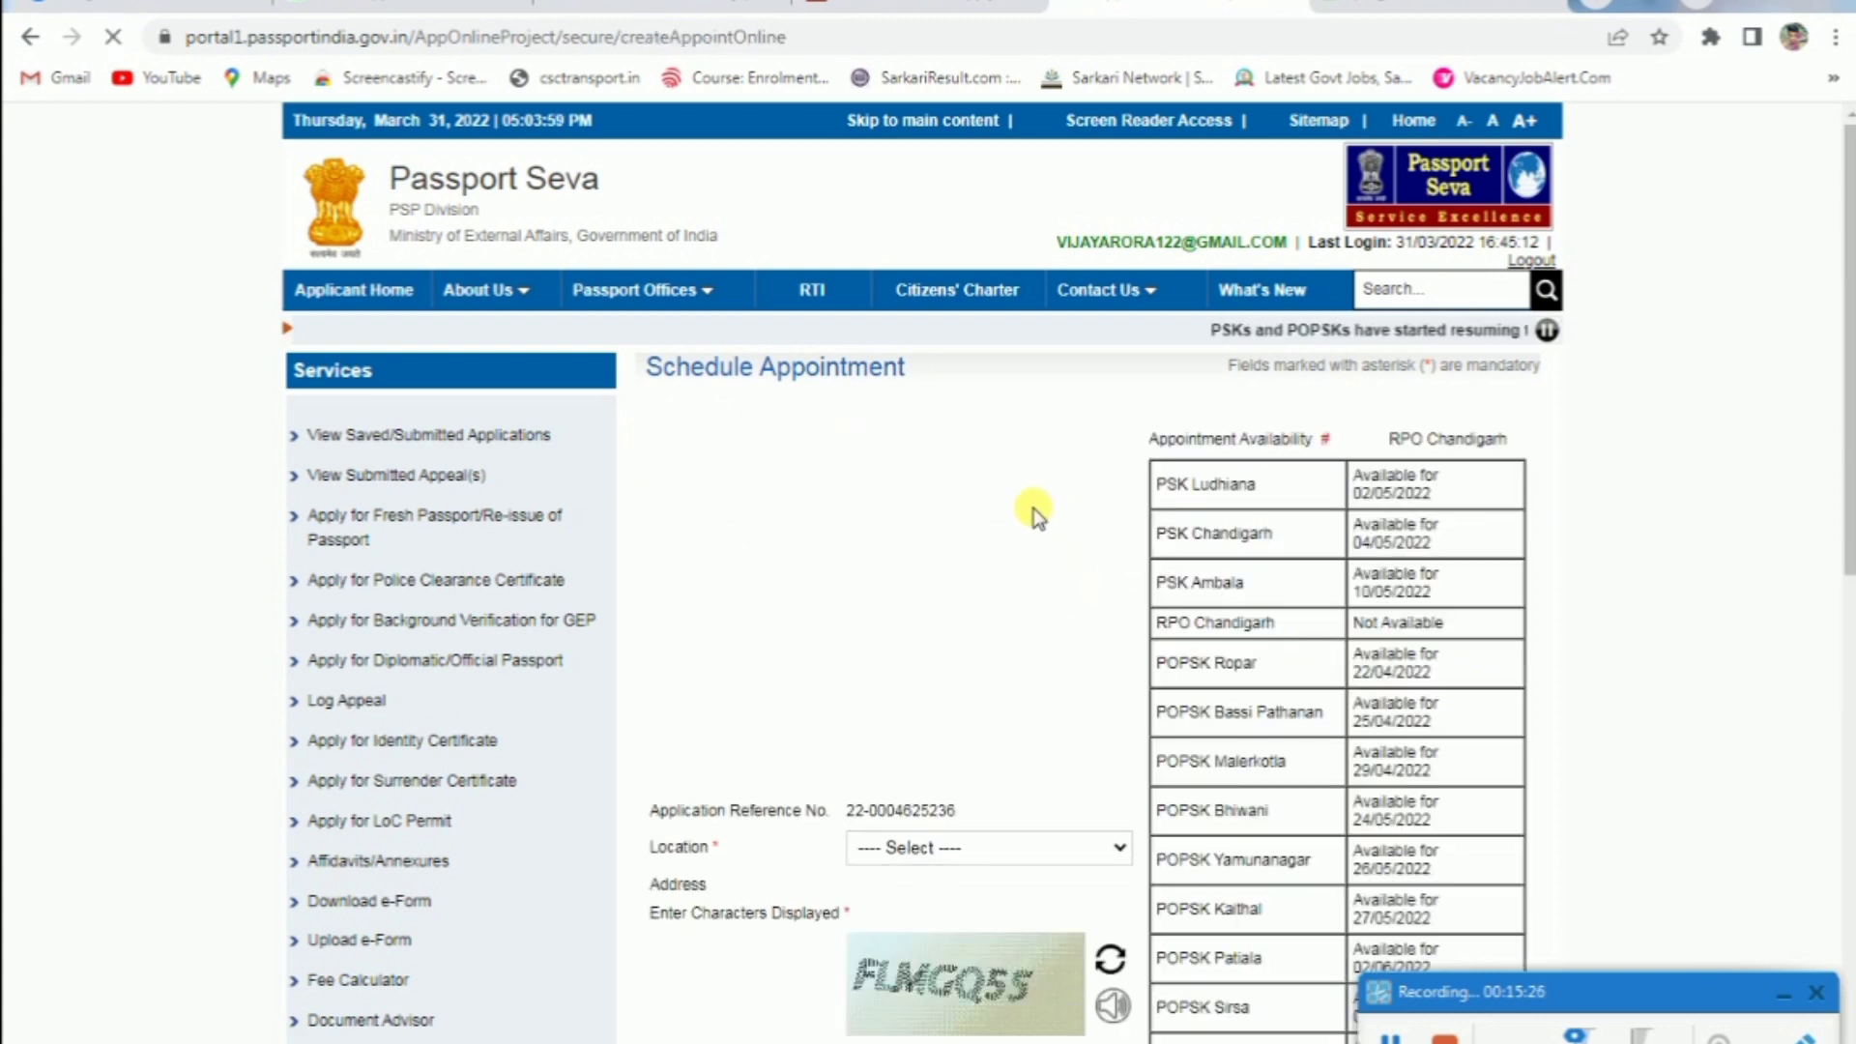
Pick PSK Chandigarh as the appointment location, enter the captcha, and continue
scroll(1034, 508, down, 2)
scroll(1029, 508, down, 2)
click(992, 456)
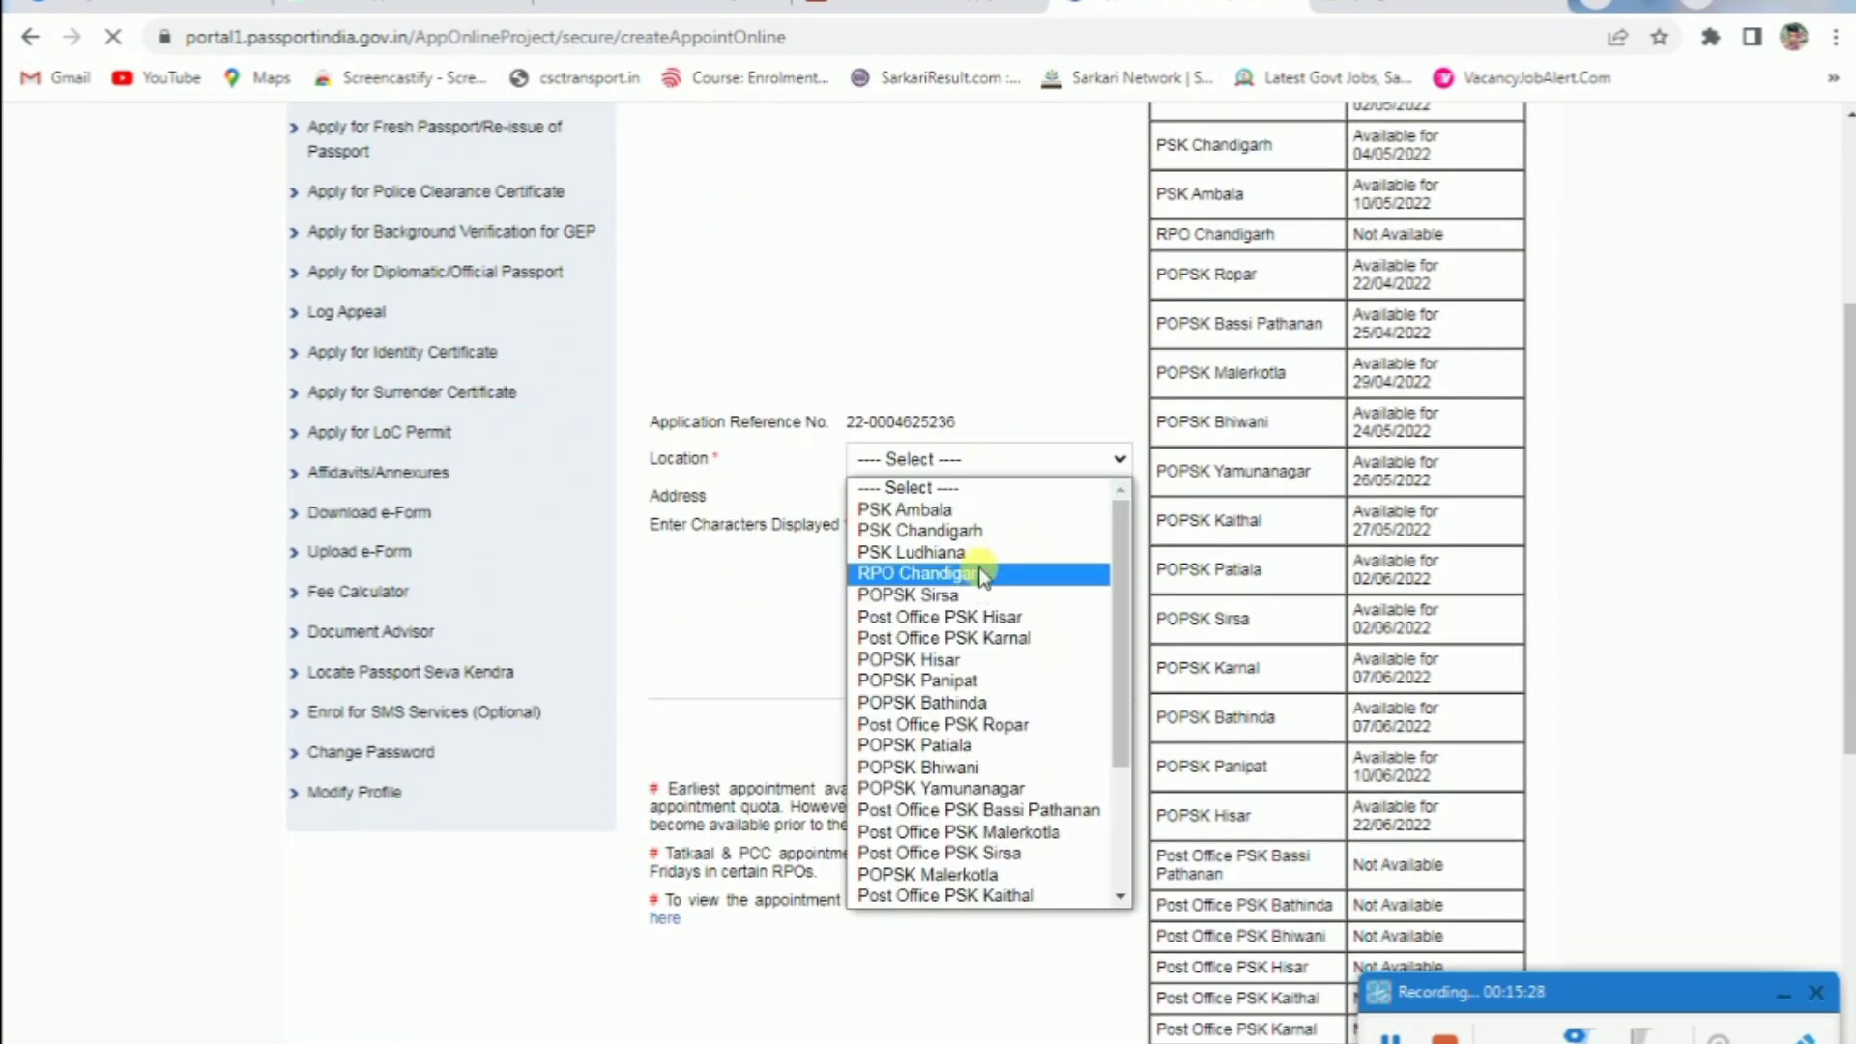
scroll(969, 660, down, 3)
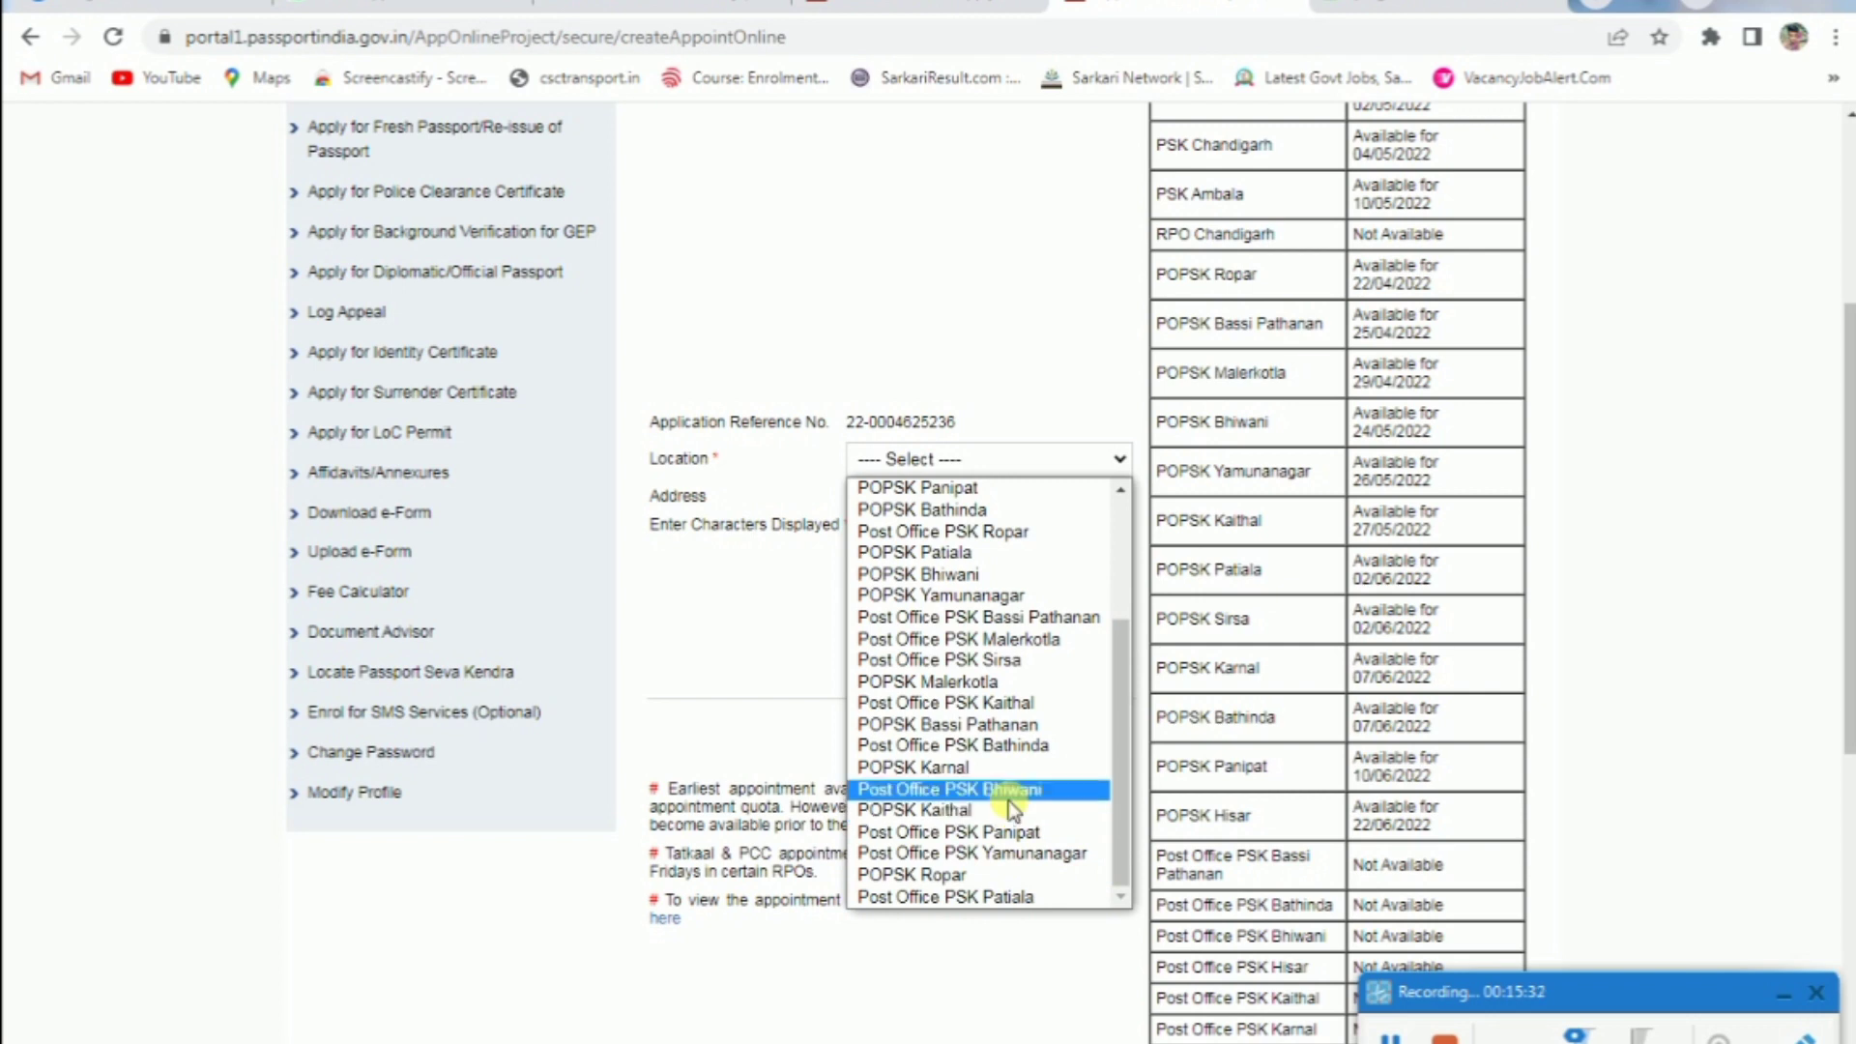
scroll(1013, 580, up, 3)
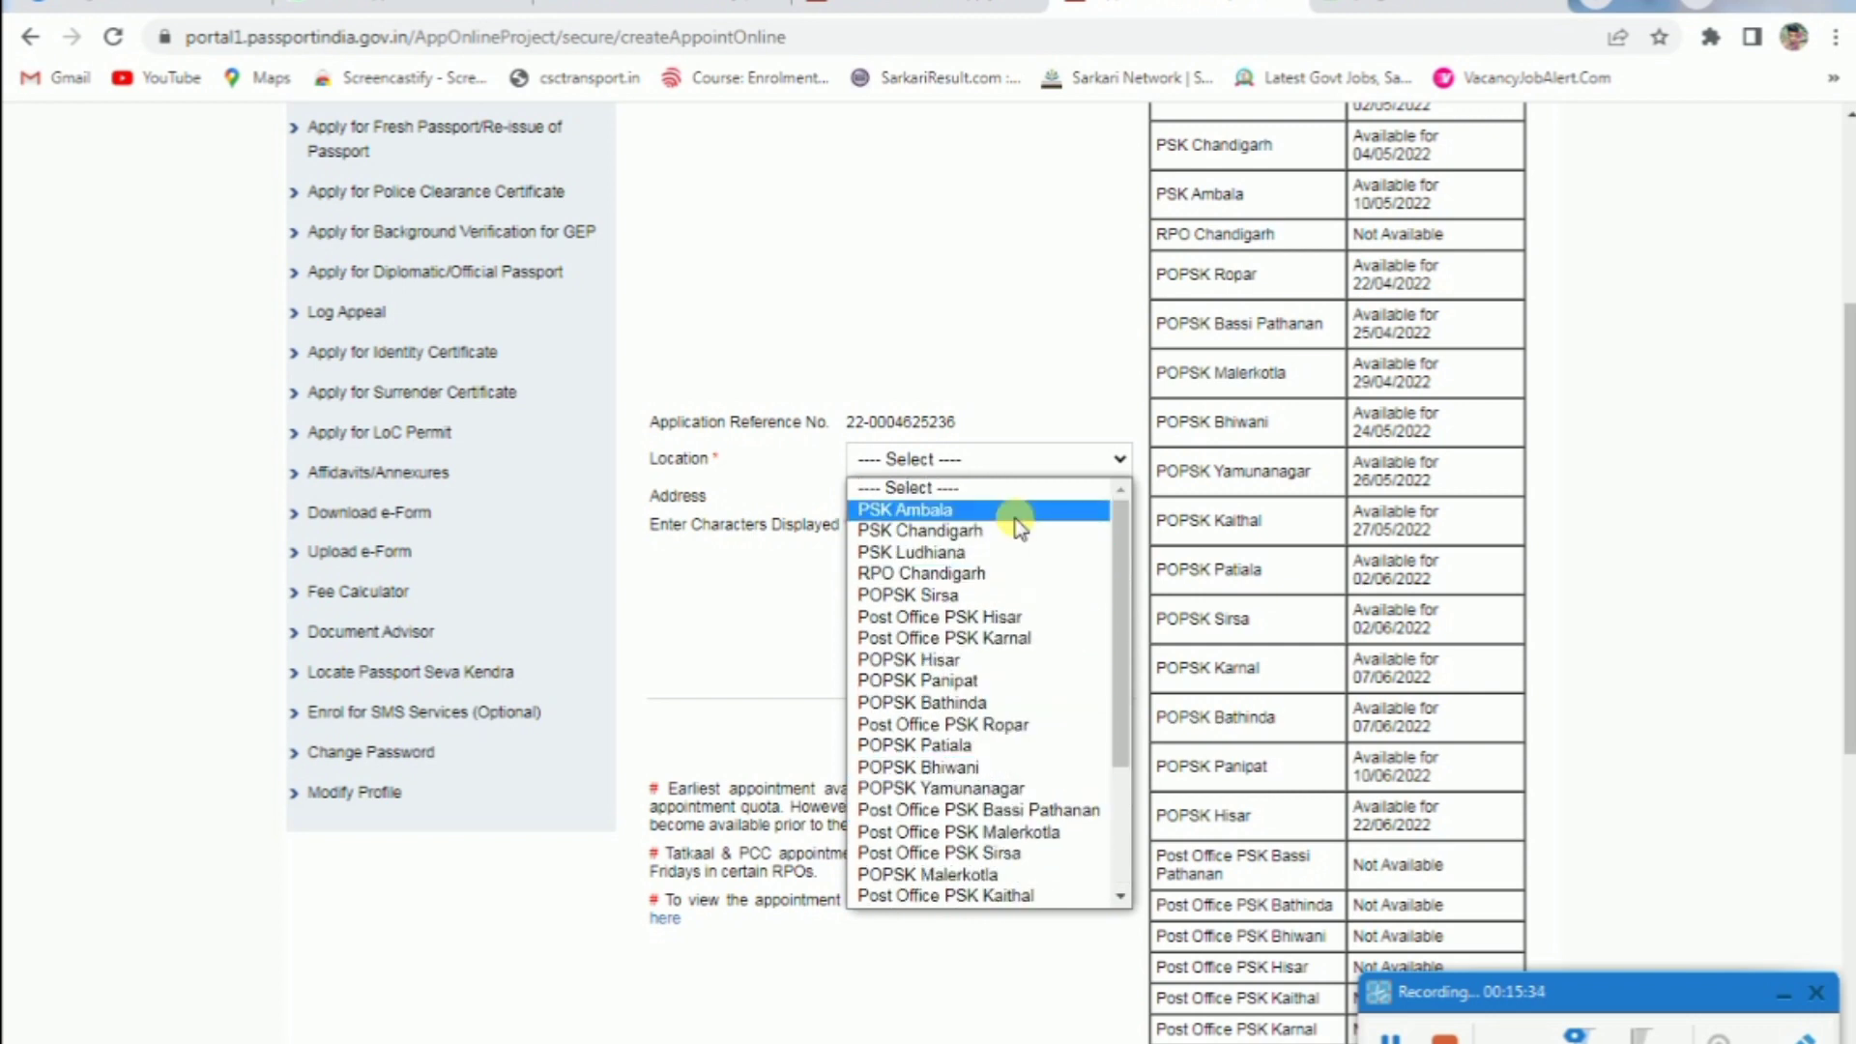
click(1020, 534)
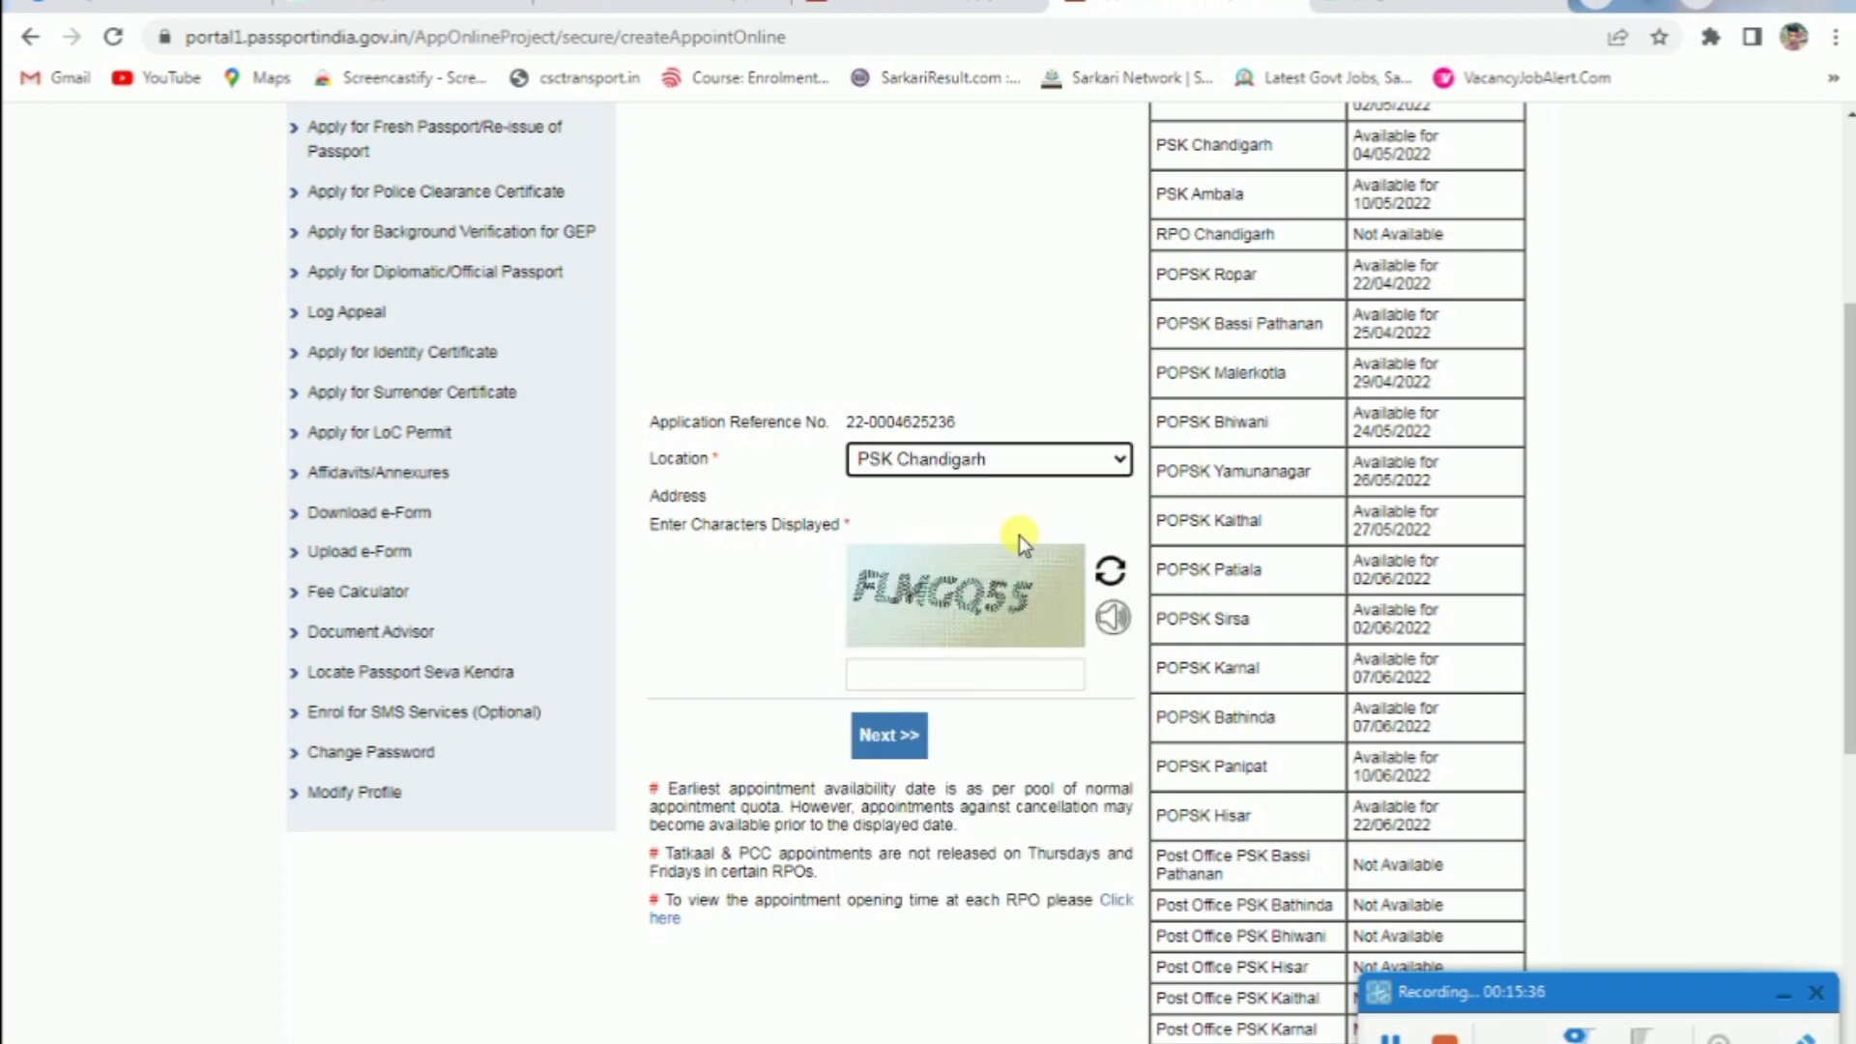
click(981, 507)
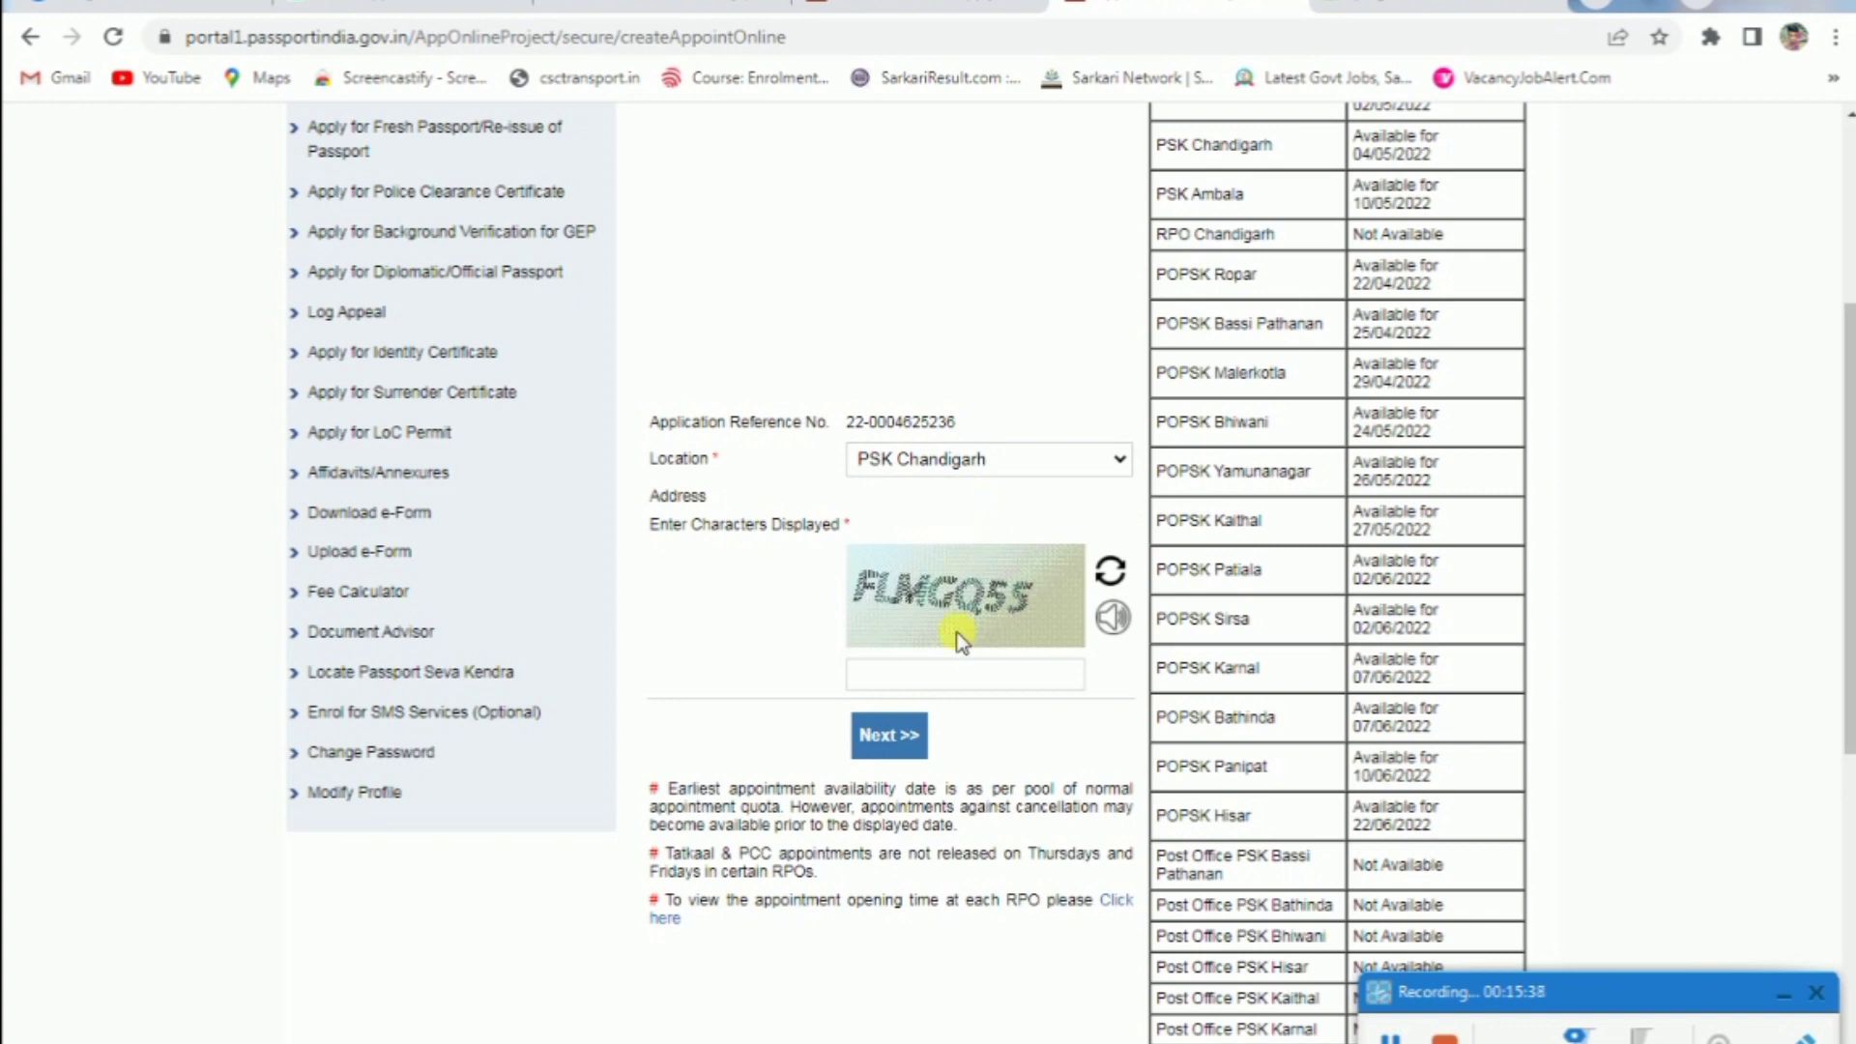
click(1001, 681)
text(FLMGQ55)
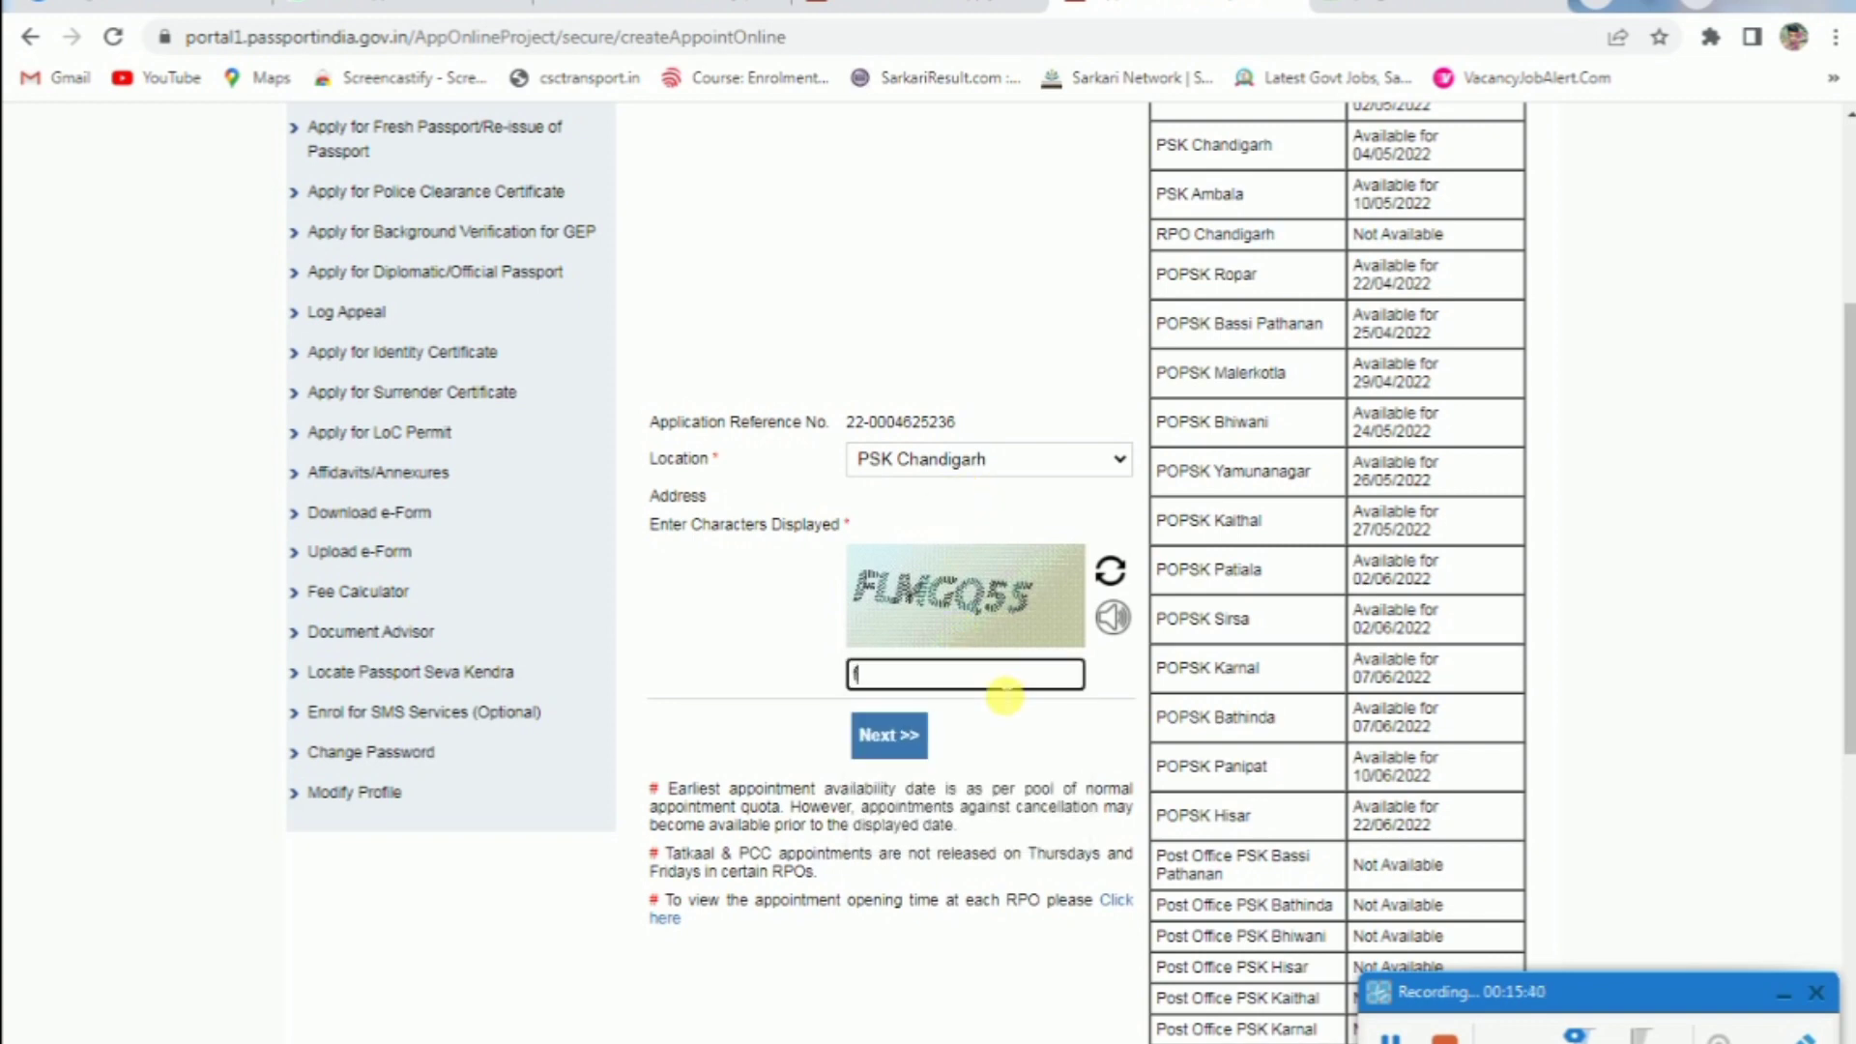
click(900, 735)
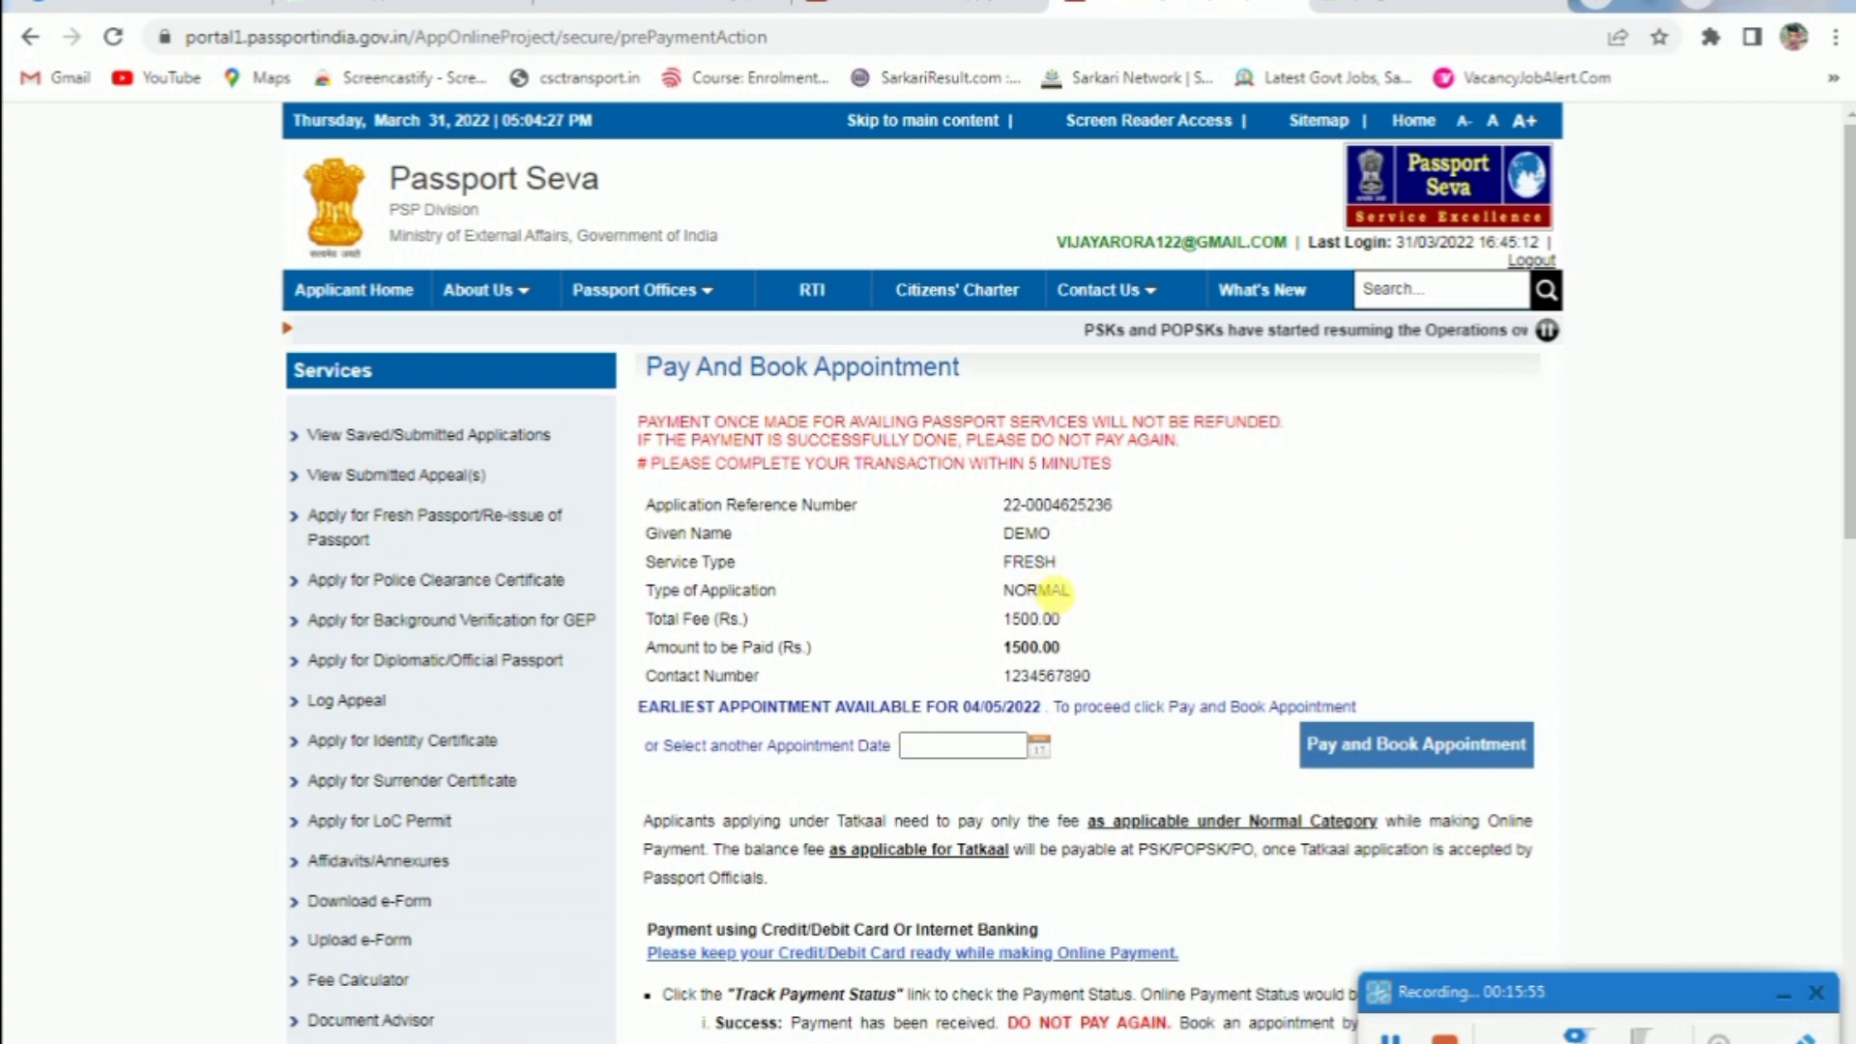
Pick 04/05/2022 as the appointment date, then confirm Pay and Book Appointment
scroll(959, 569, down, 1)
click(984, 620)
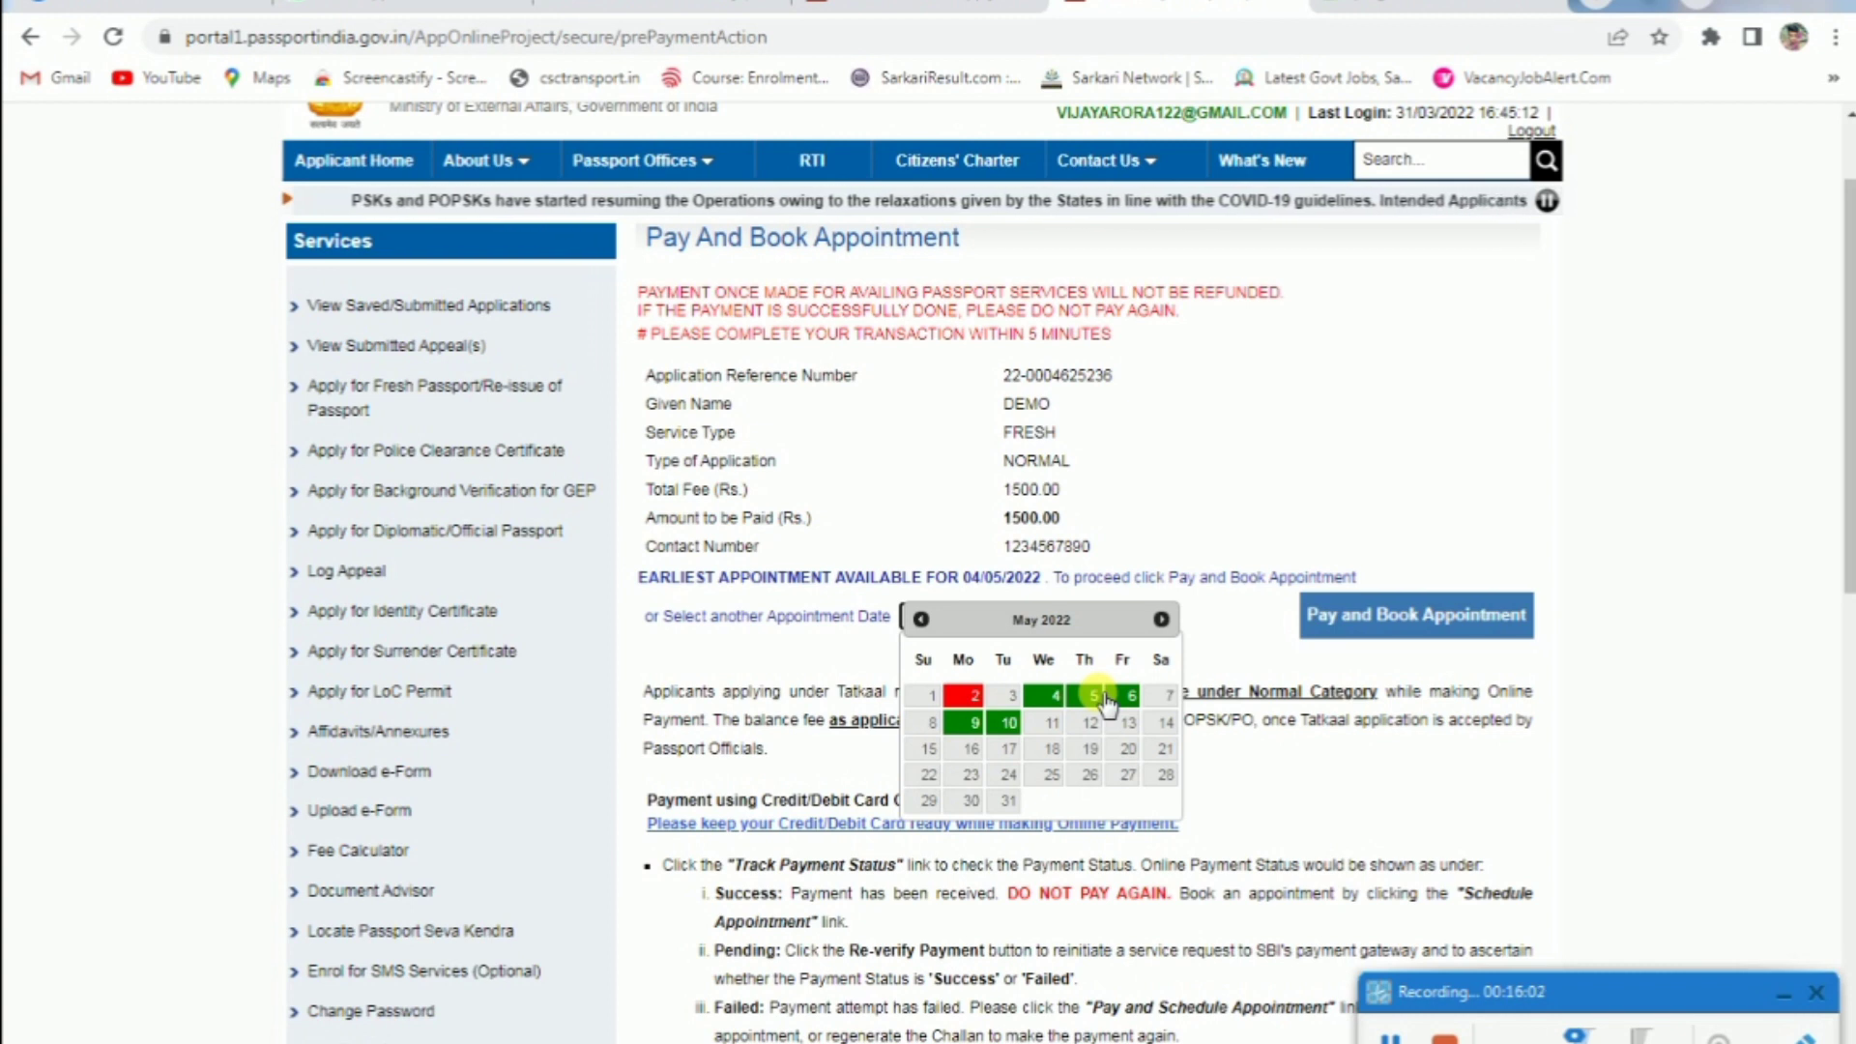
click(1054, 698)
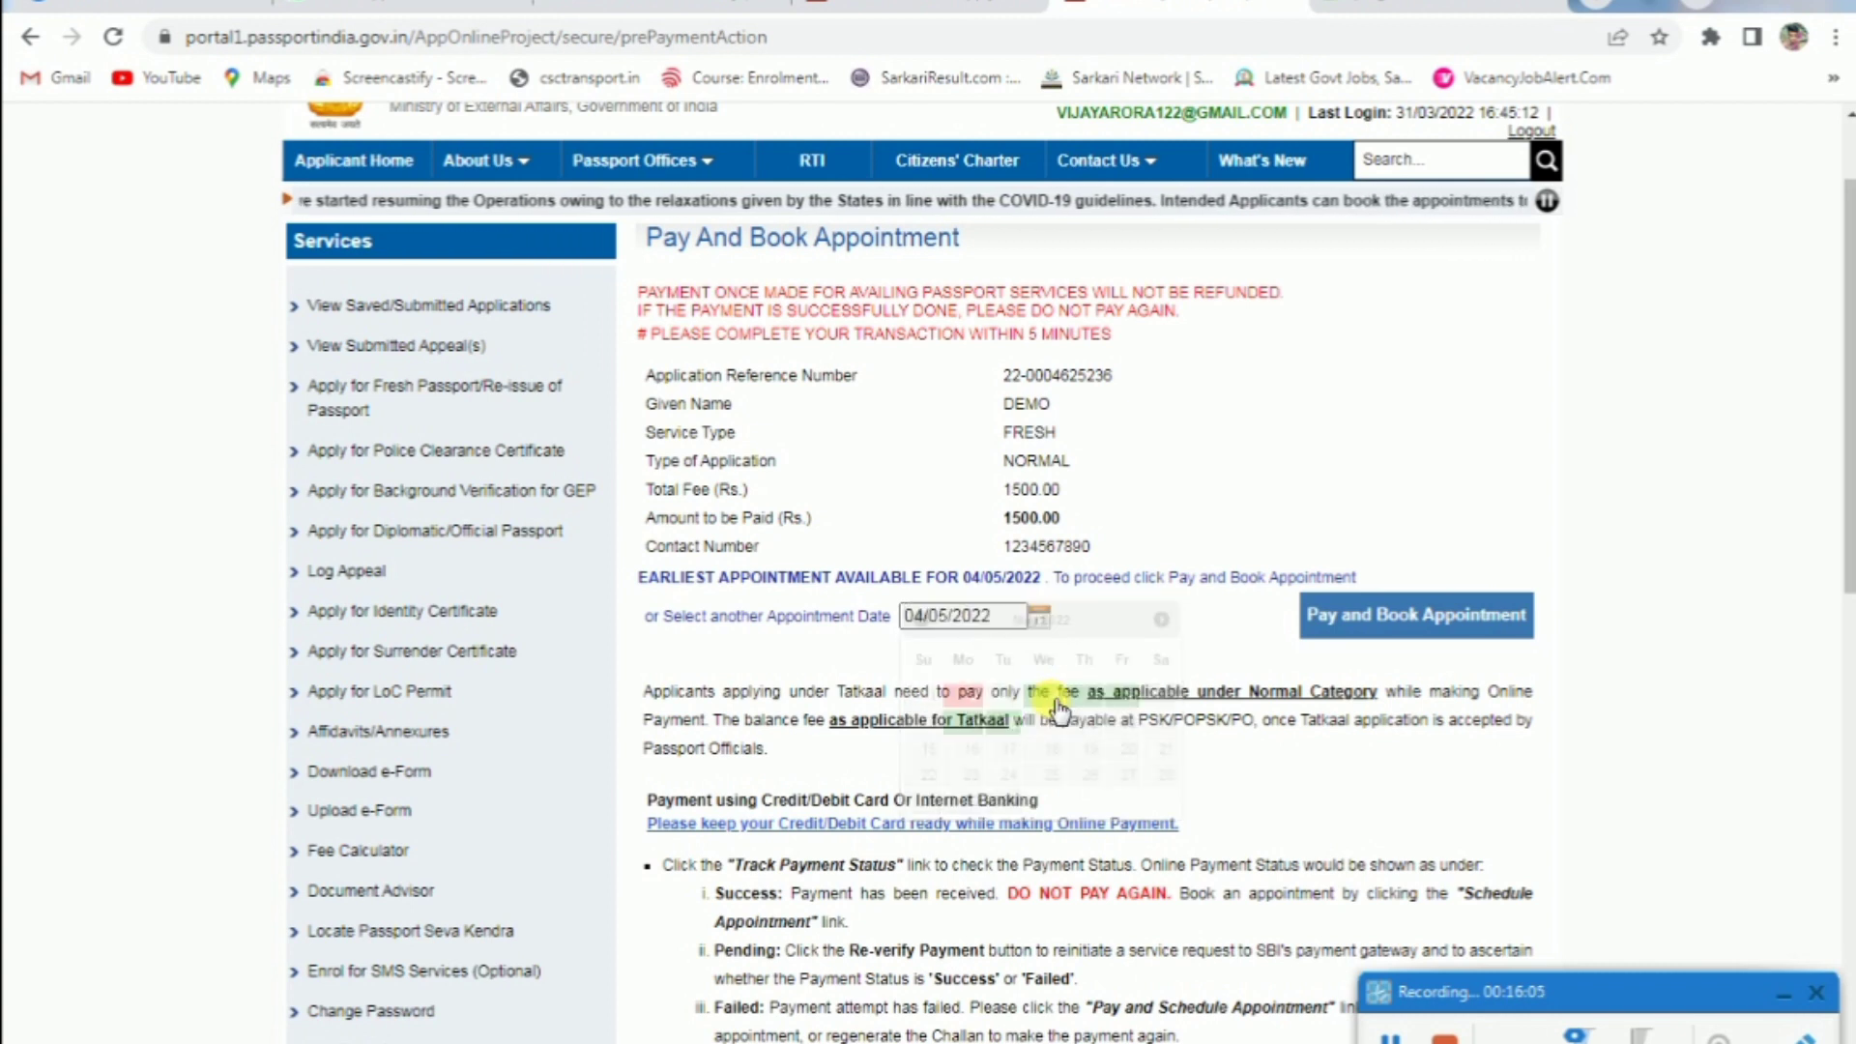
click(1396, 609)
click(1163, 280)
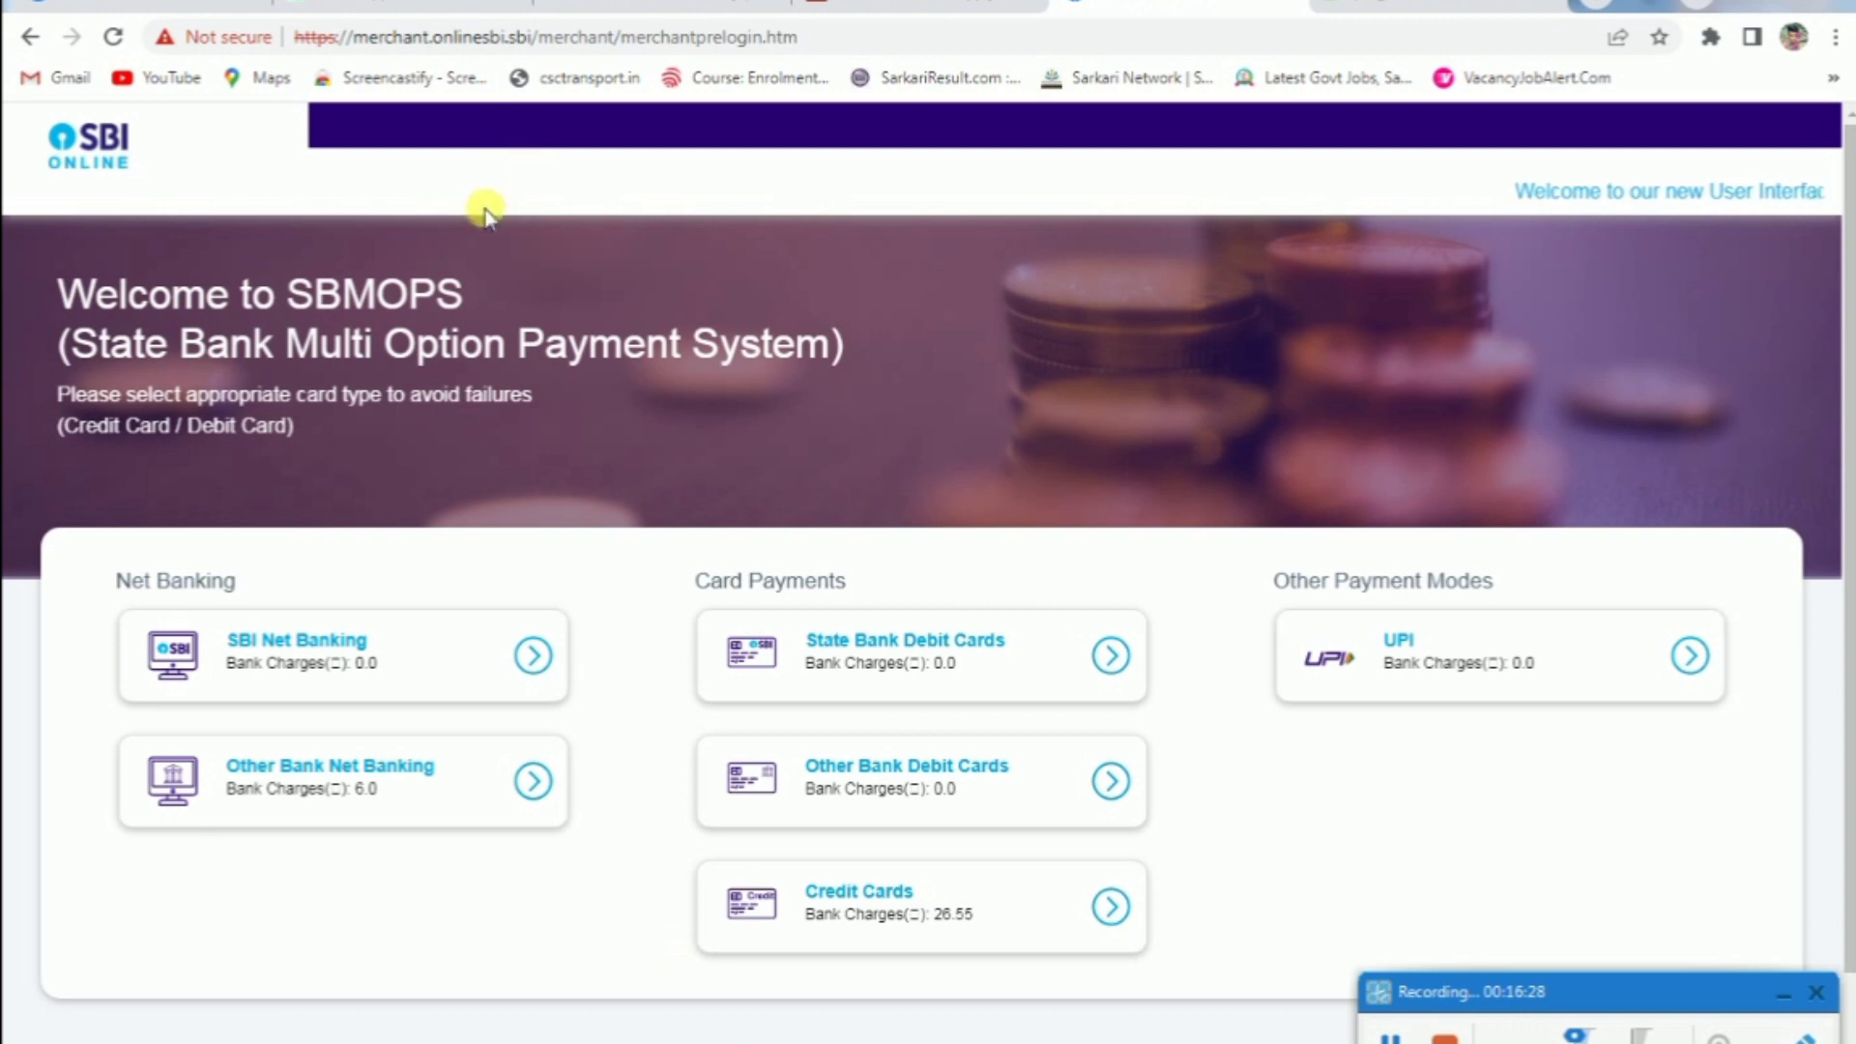
Choose UPI payment on SBI MOPS and highlight the 1500.00 fee in Payment Details
click(1508, 666)
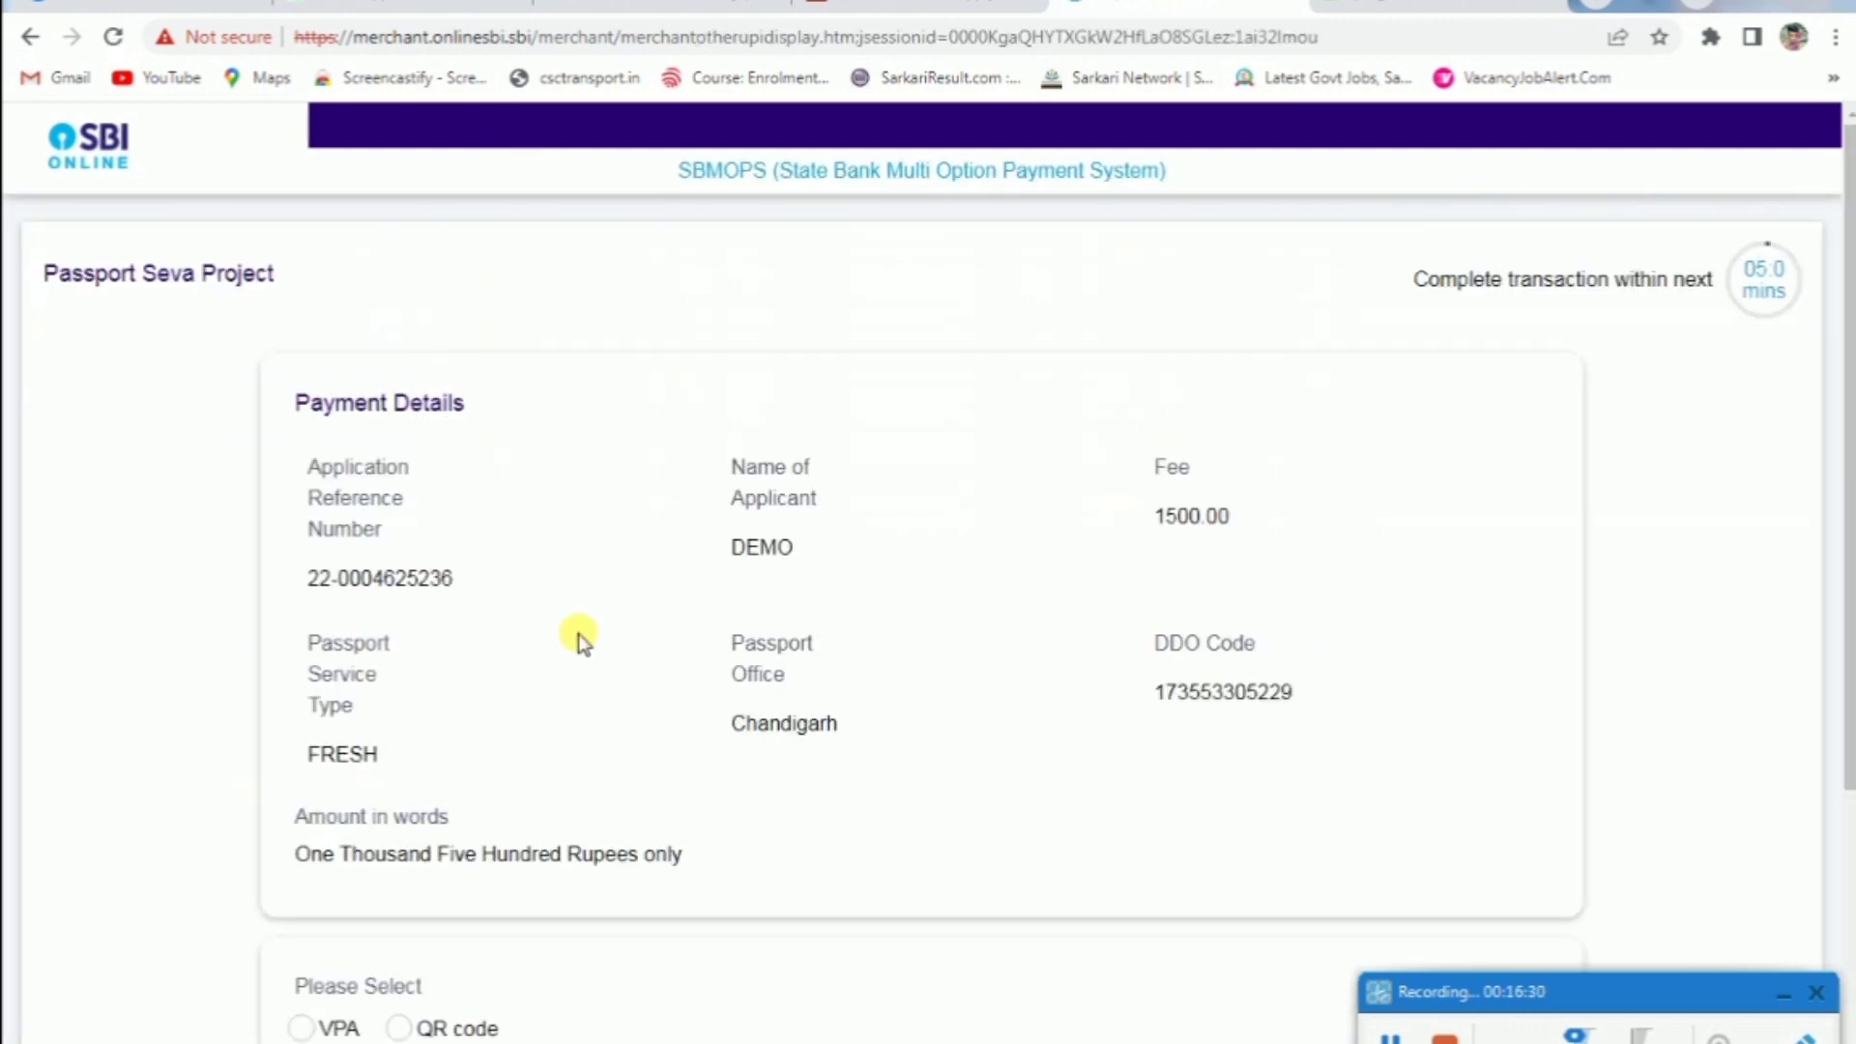
scroll(570, 633, down, 4)
scroll(571, 513, up, 3)
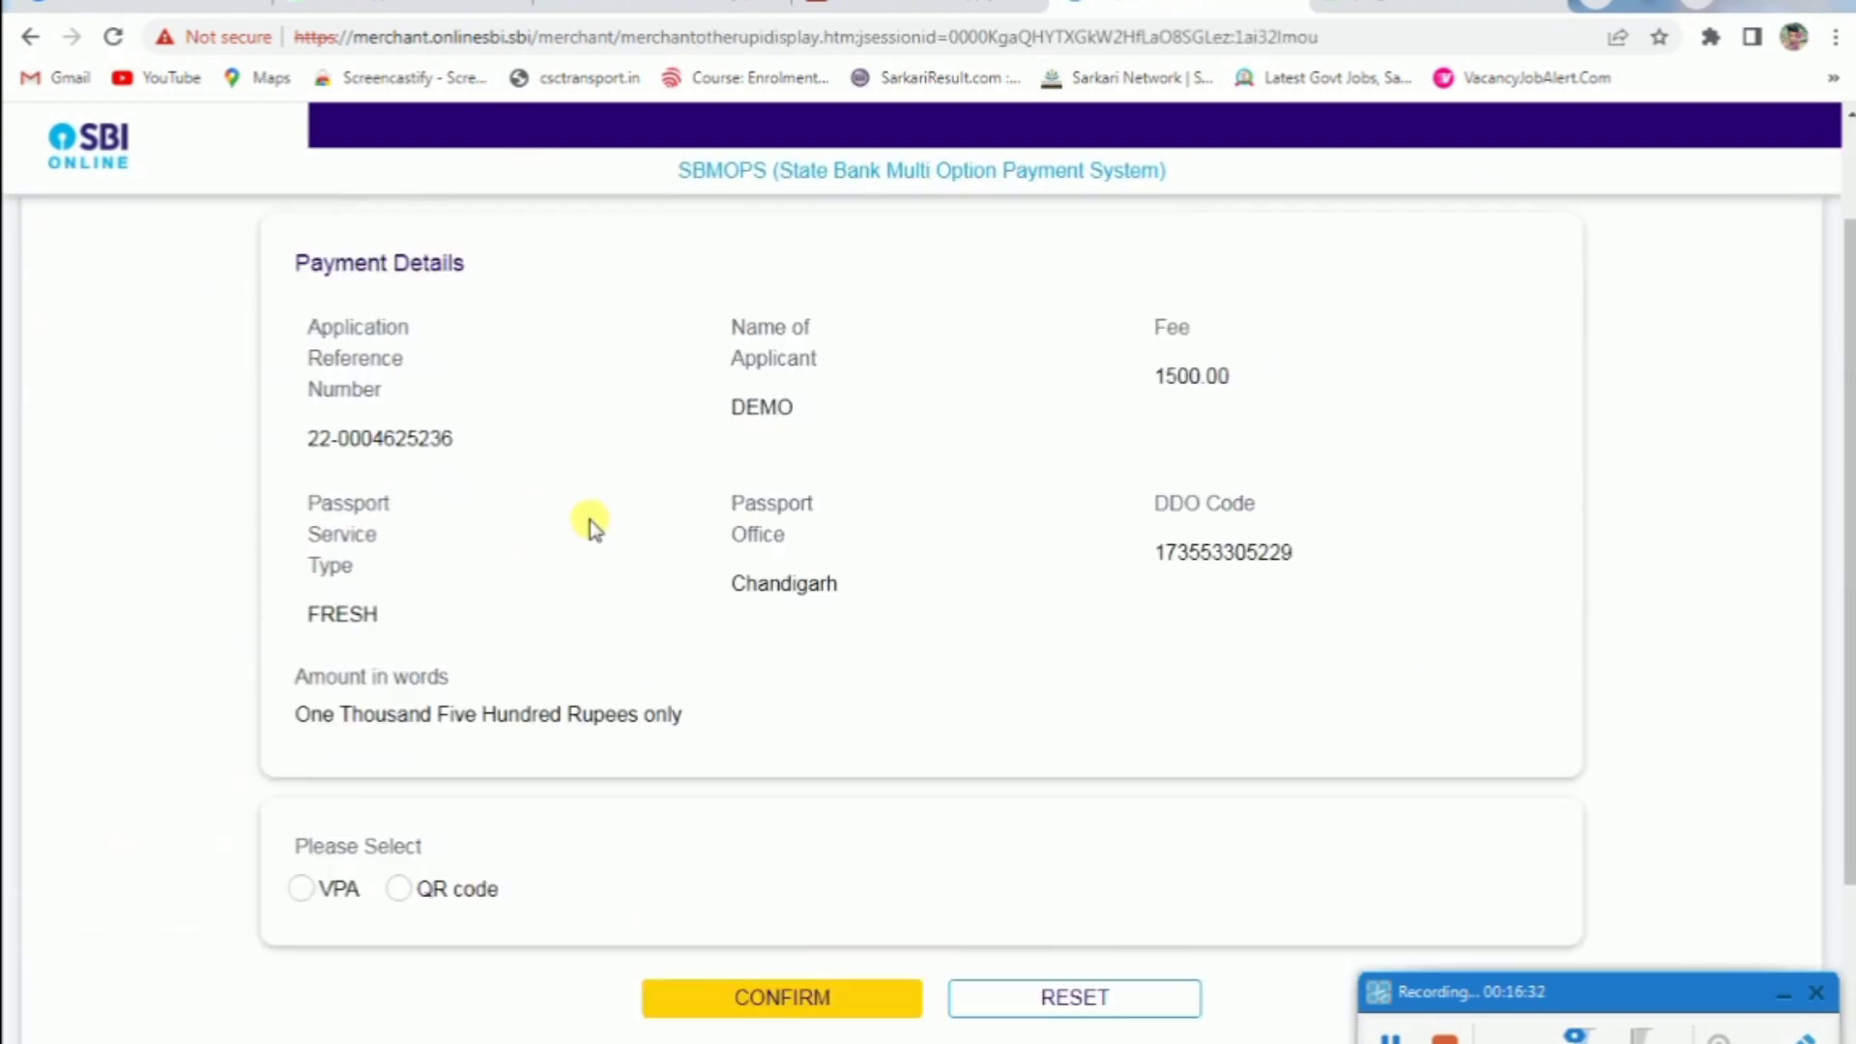
drag(1172, 374, 1361, 392)
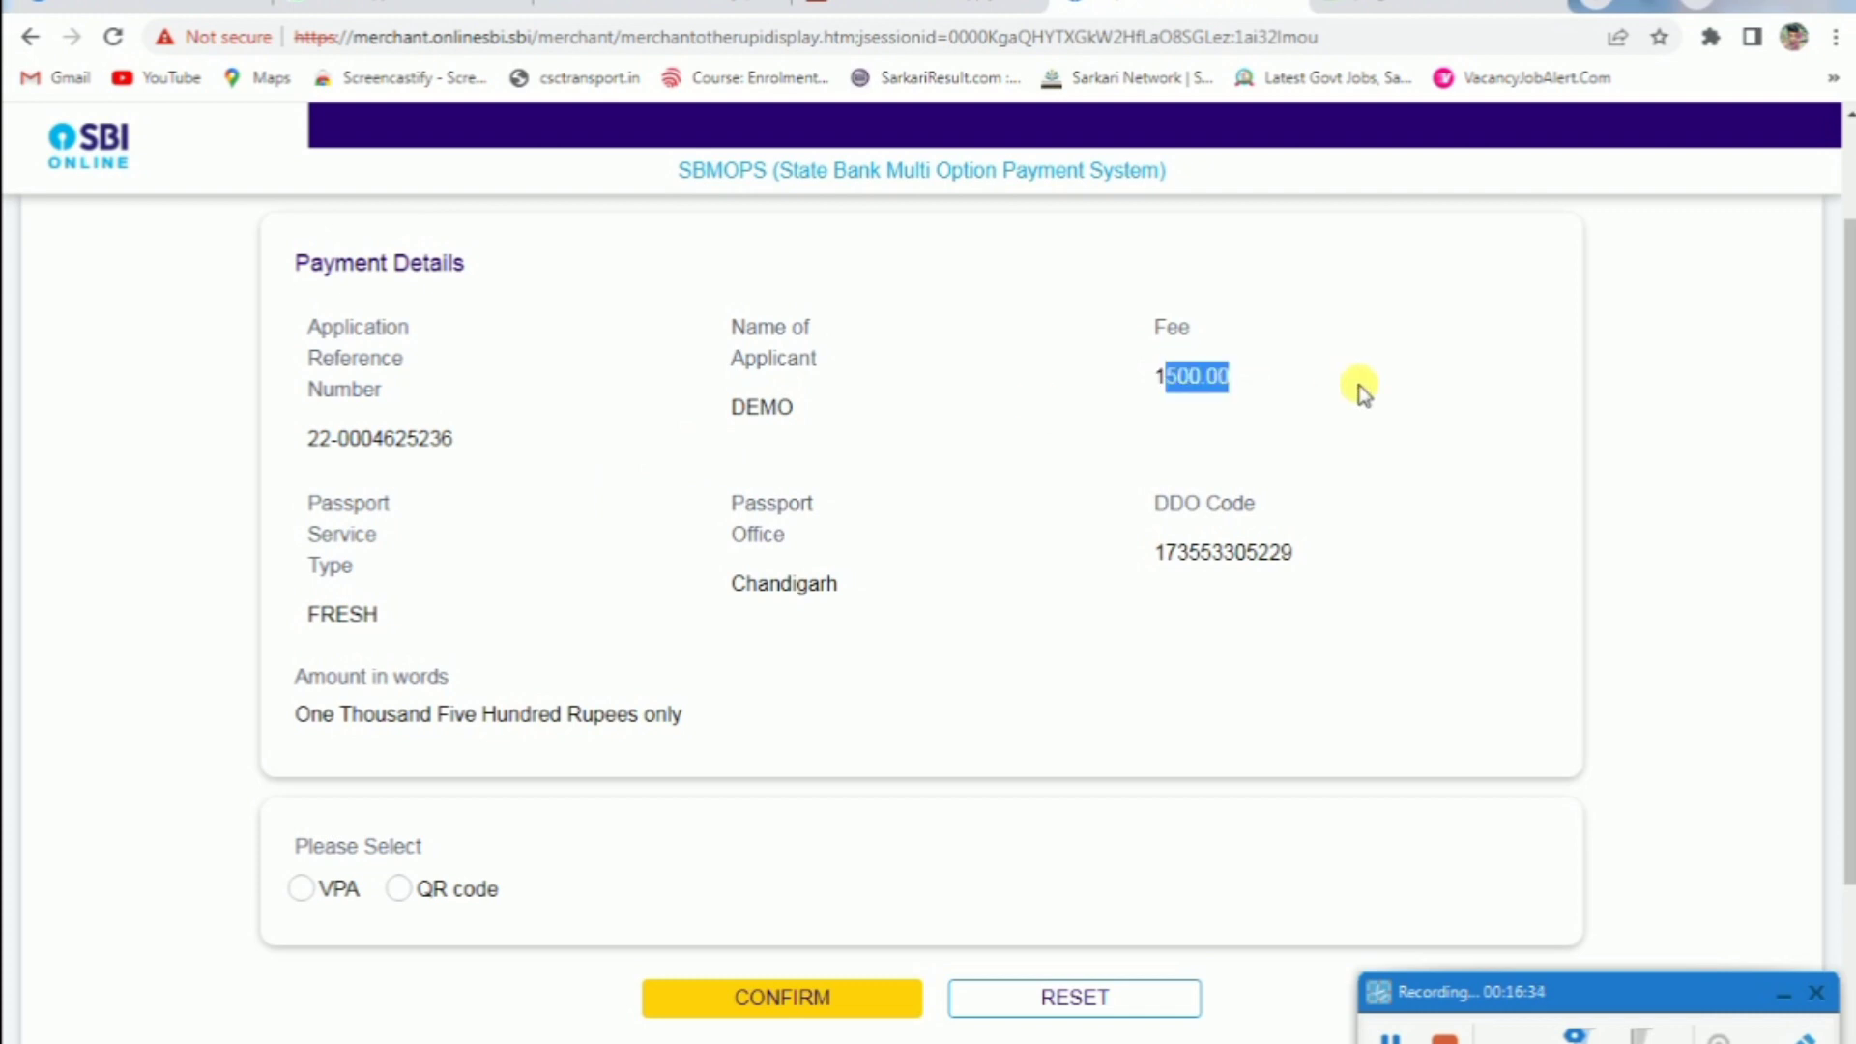